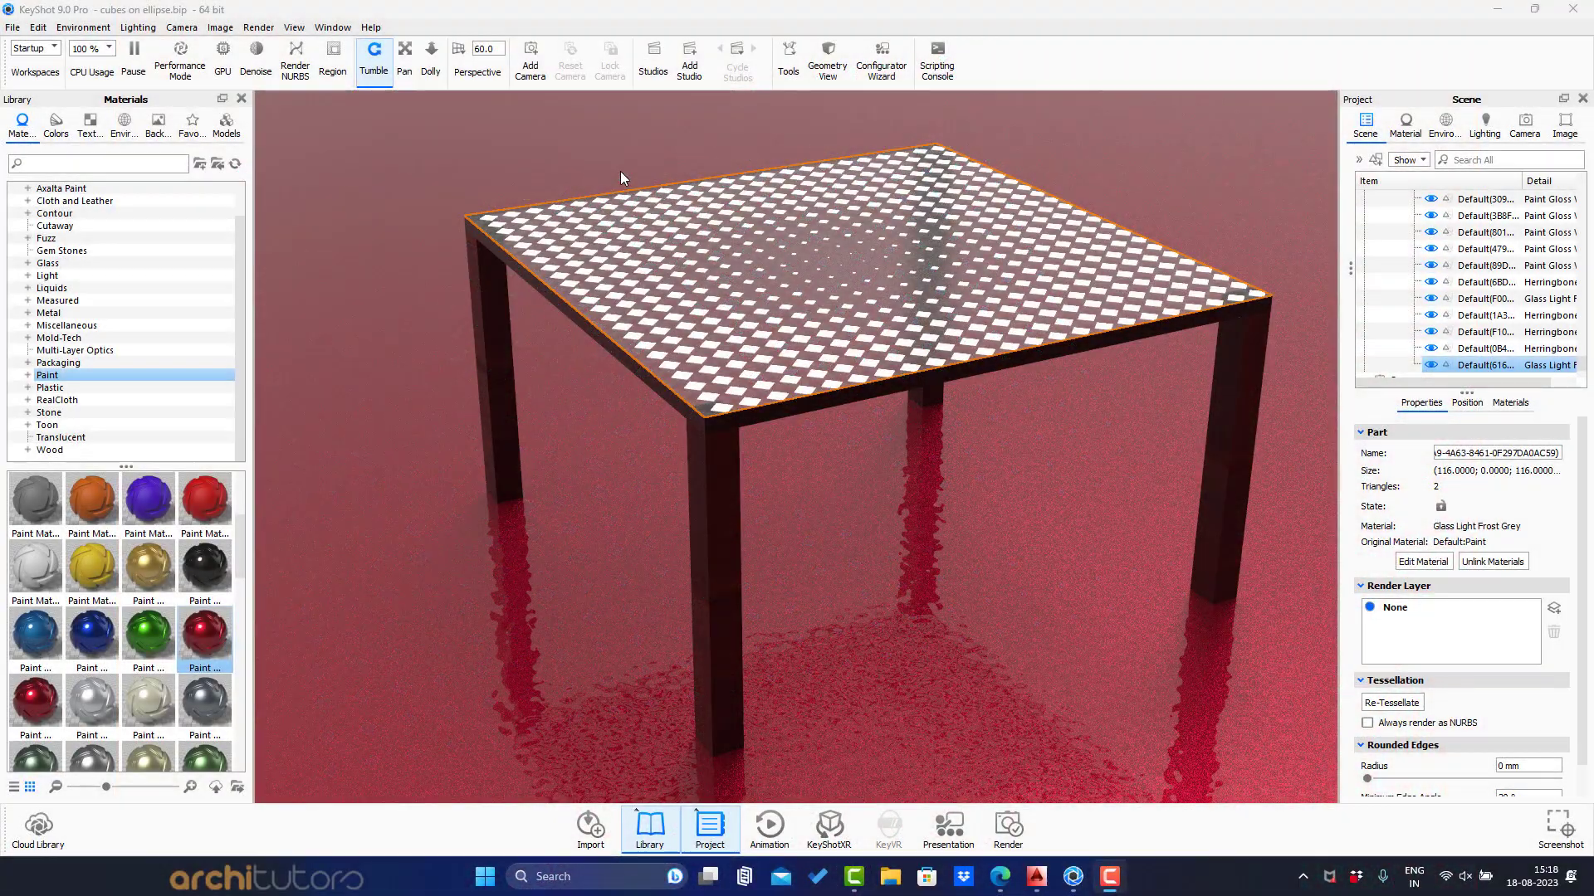
Step: Examine the rendered table's patterned top from another angle and at close range
drag(589, 434, 1147, 384)
scroll(989, 270, up, 1)
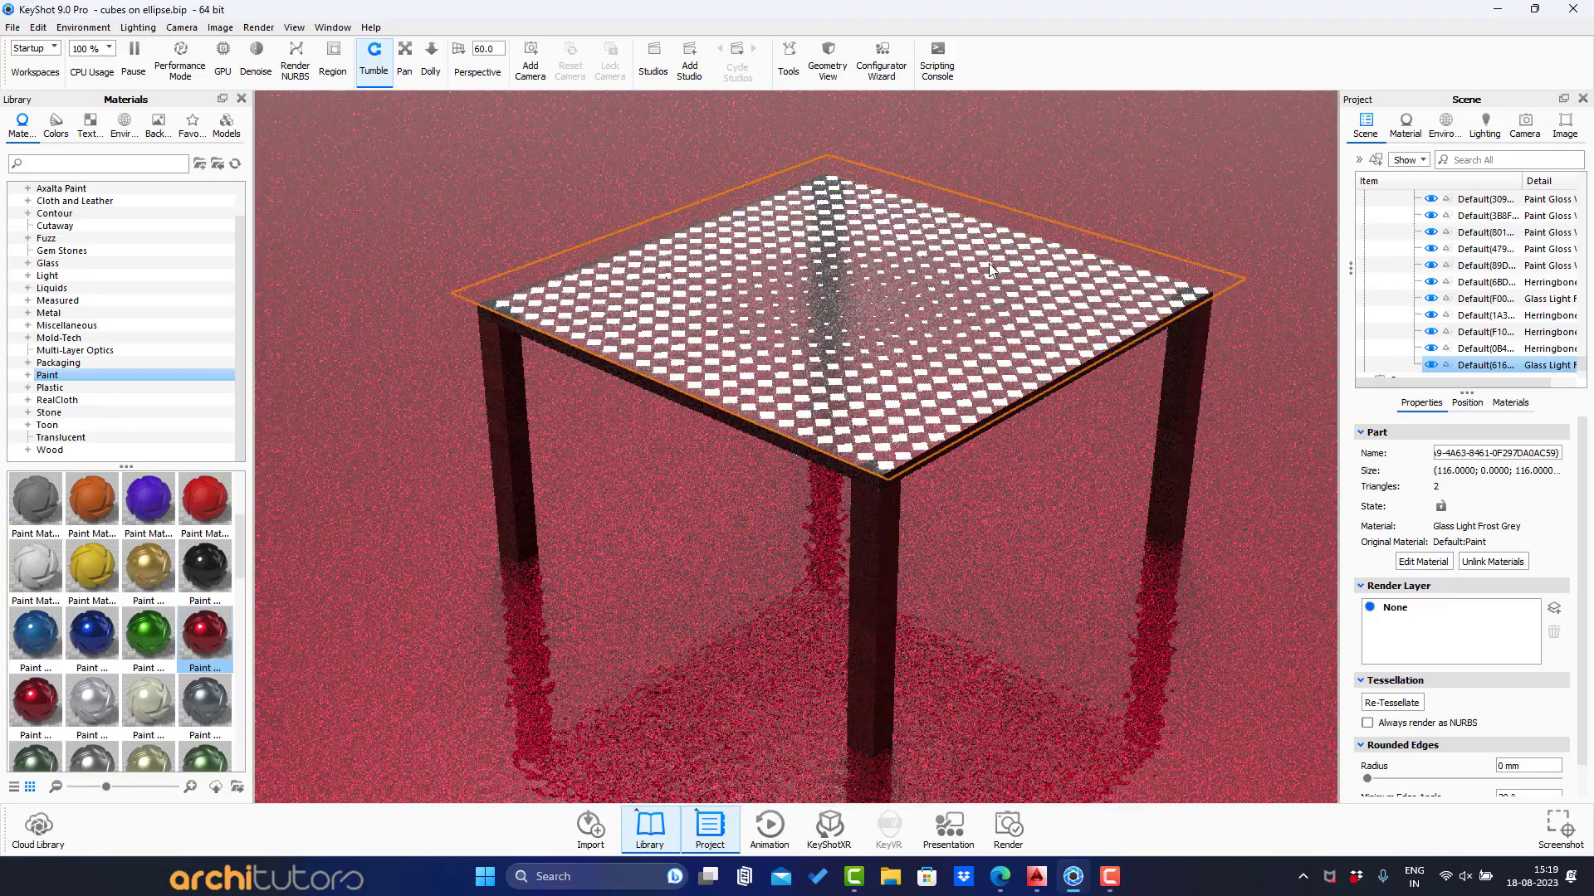
scroll(990, 269, up, 8)
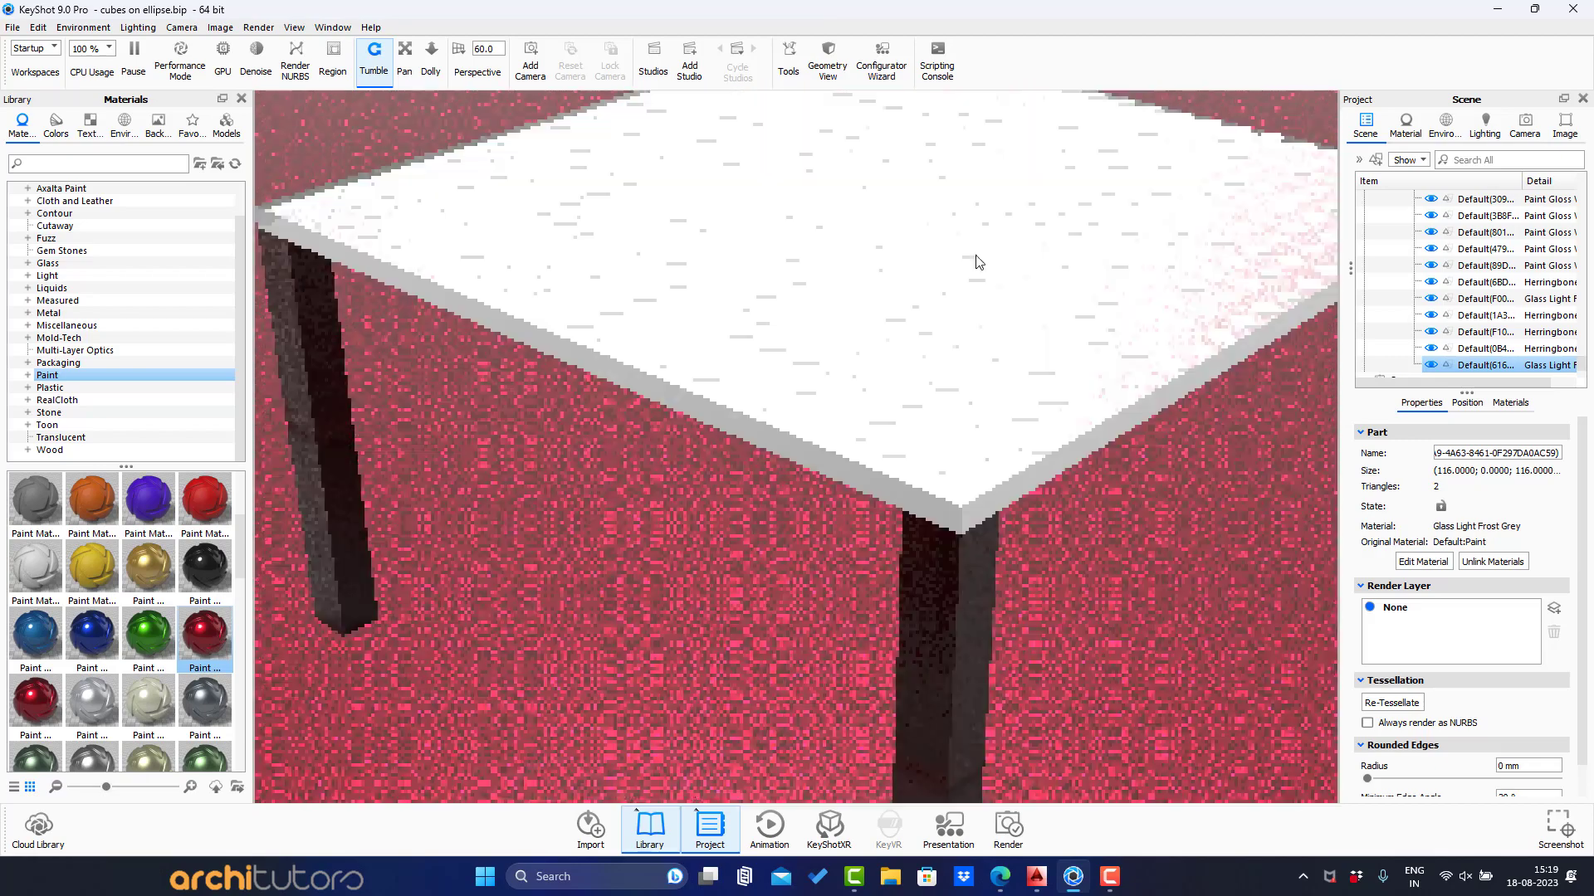
scroll(881, 419, down, 8)
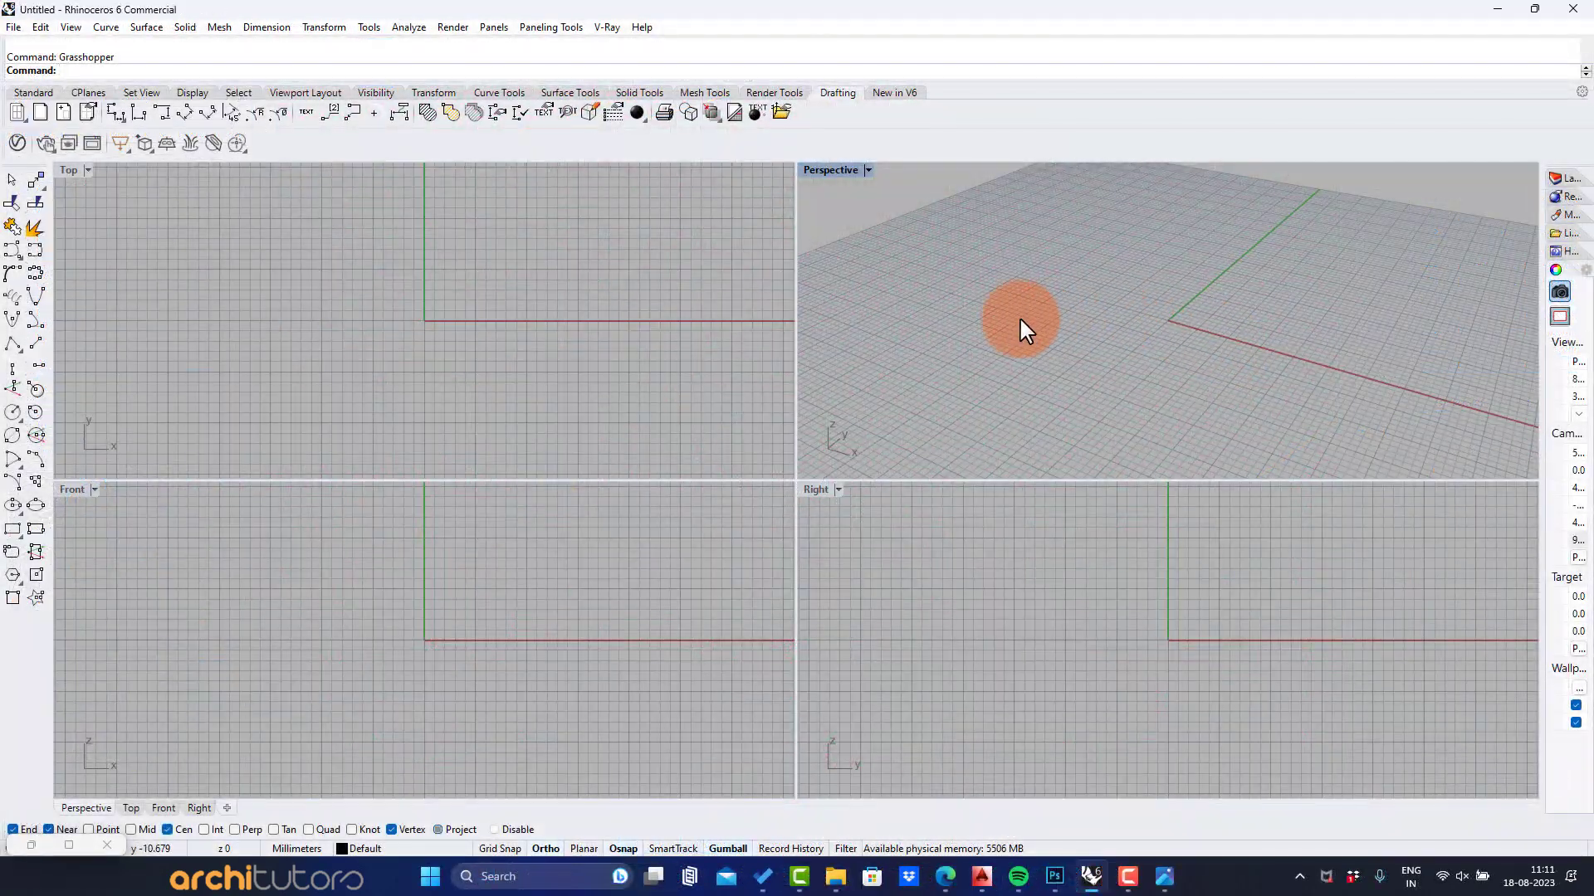
Step: Launch Grasshopper from Rhino and add a Rectangular grid component to the empty canvas
key(Return)
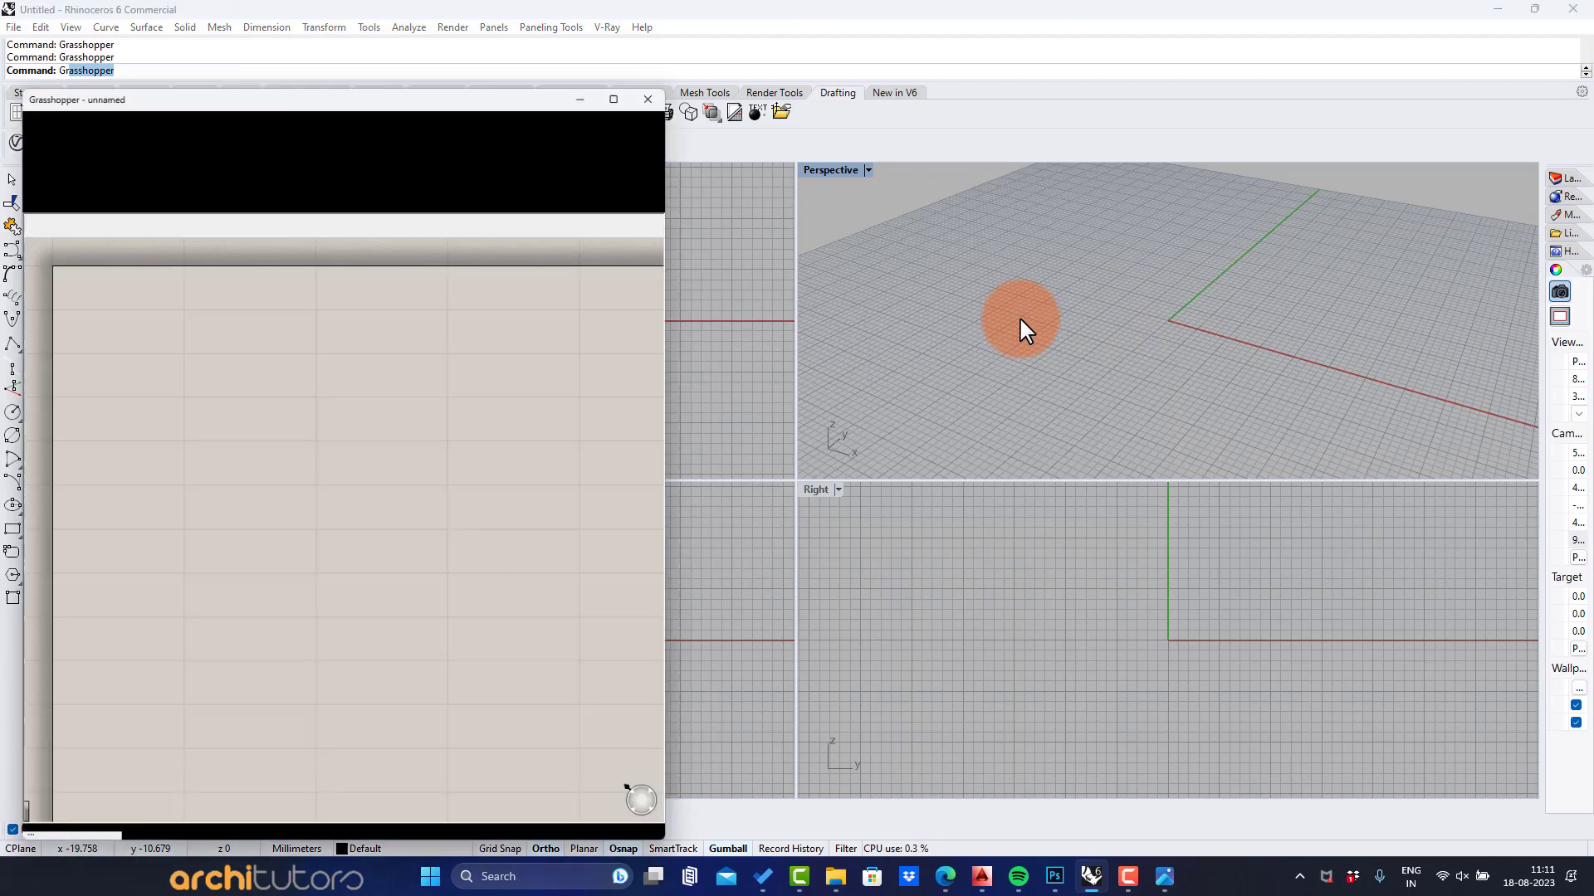
right_drag(214, 247, 299, 277)
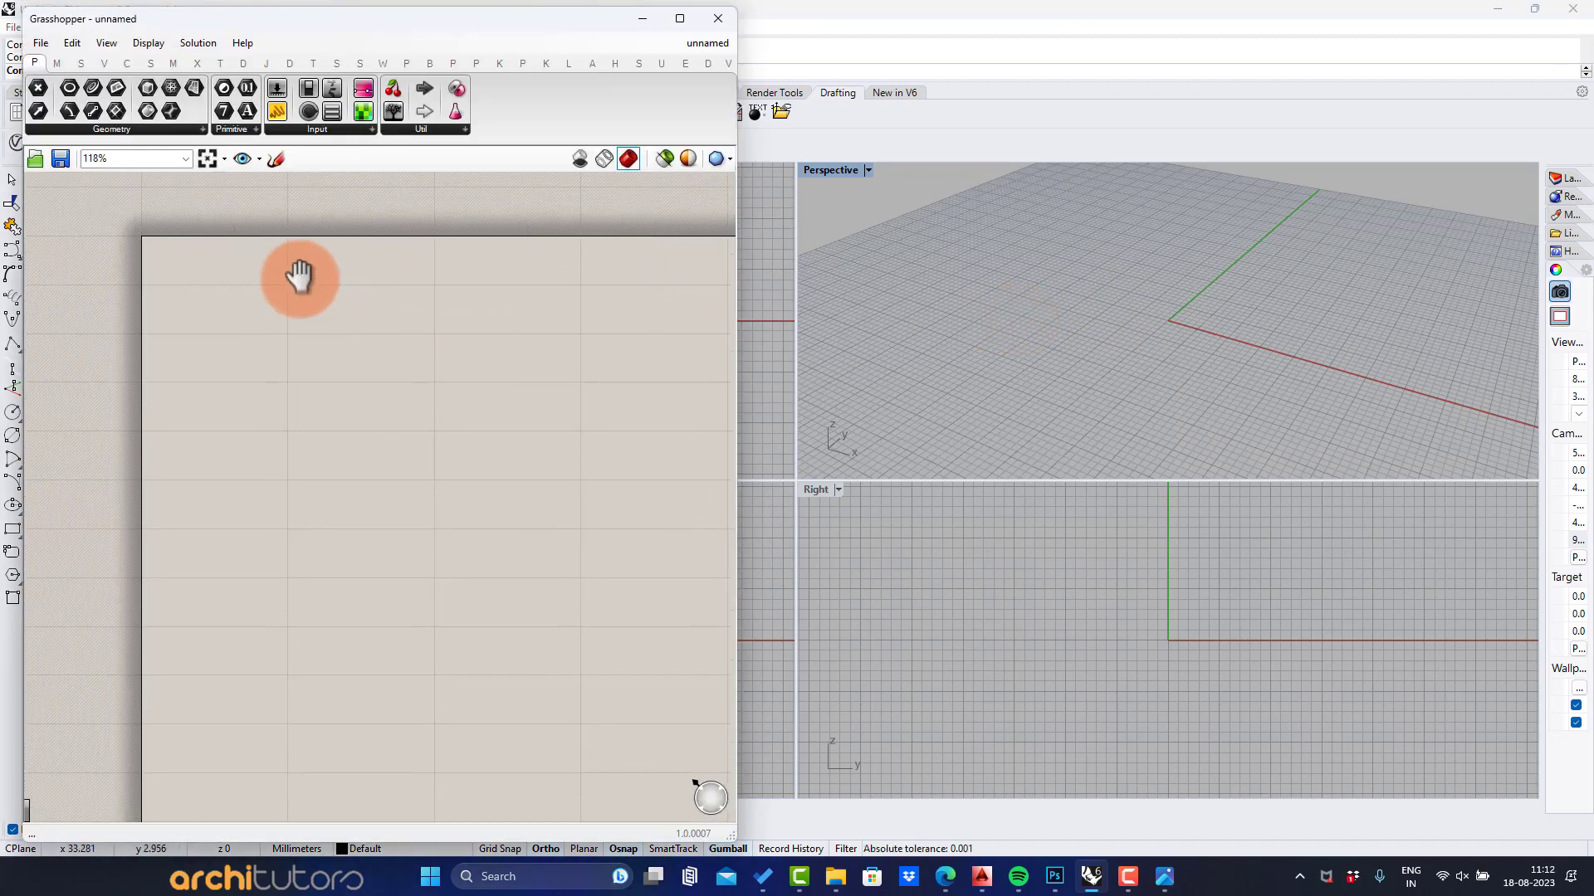
scroll(252, 302, up, 1)
double_click(279, 304)
text(rec)
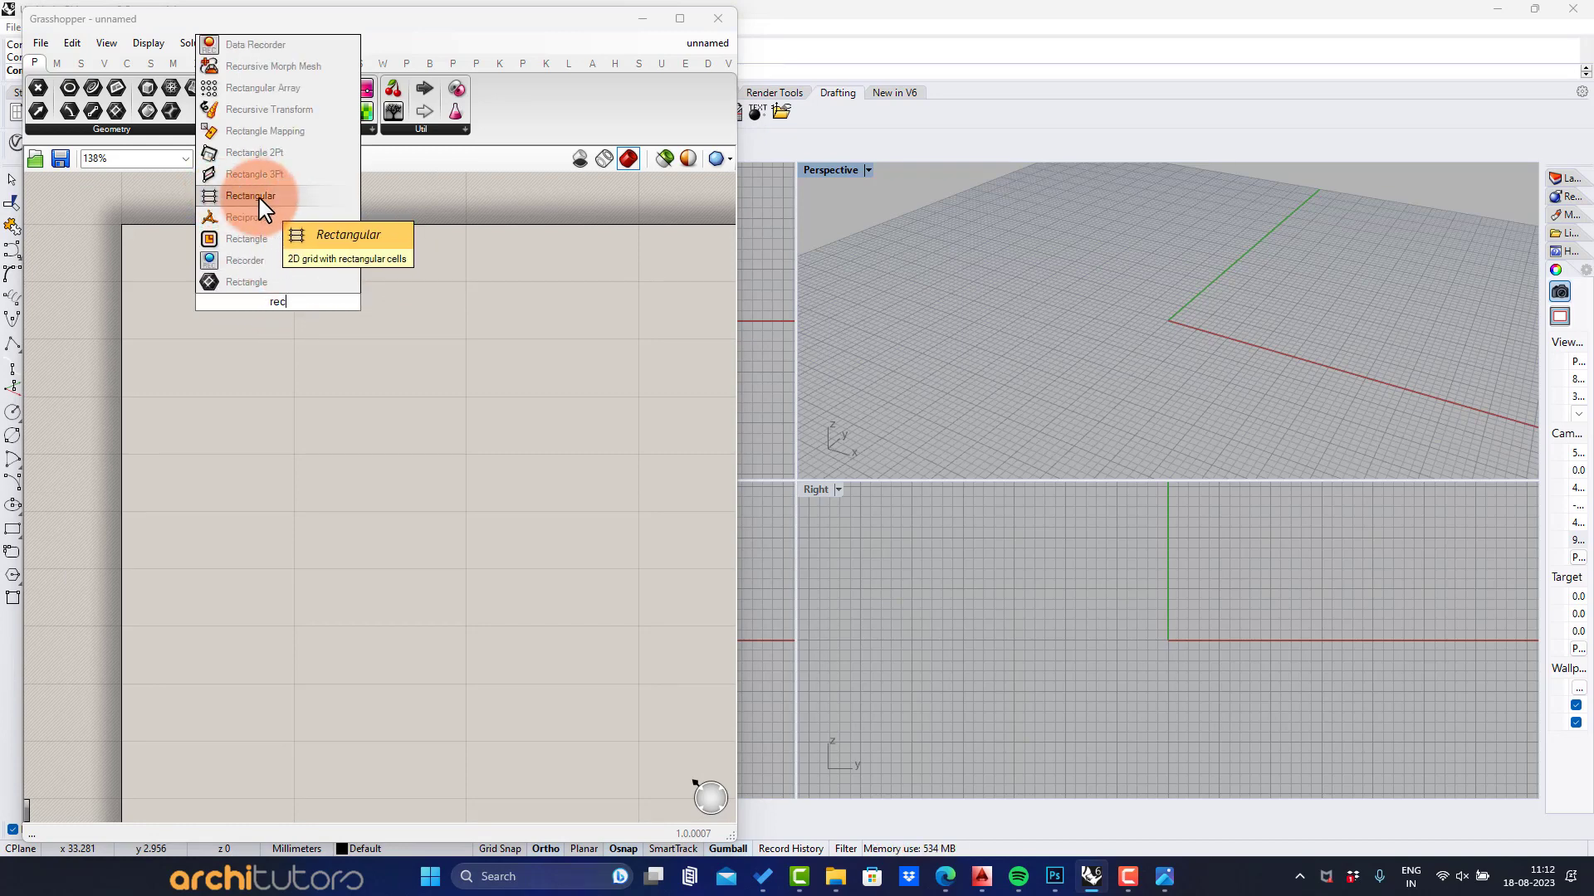
click(259, 200)
click(220, 352)
scroll(185, 310, up, 3)
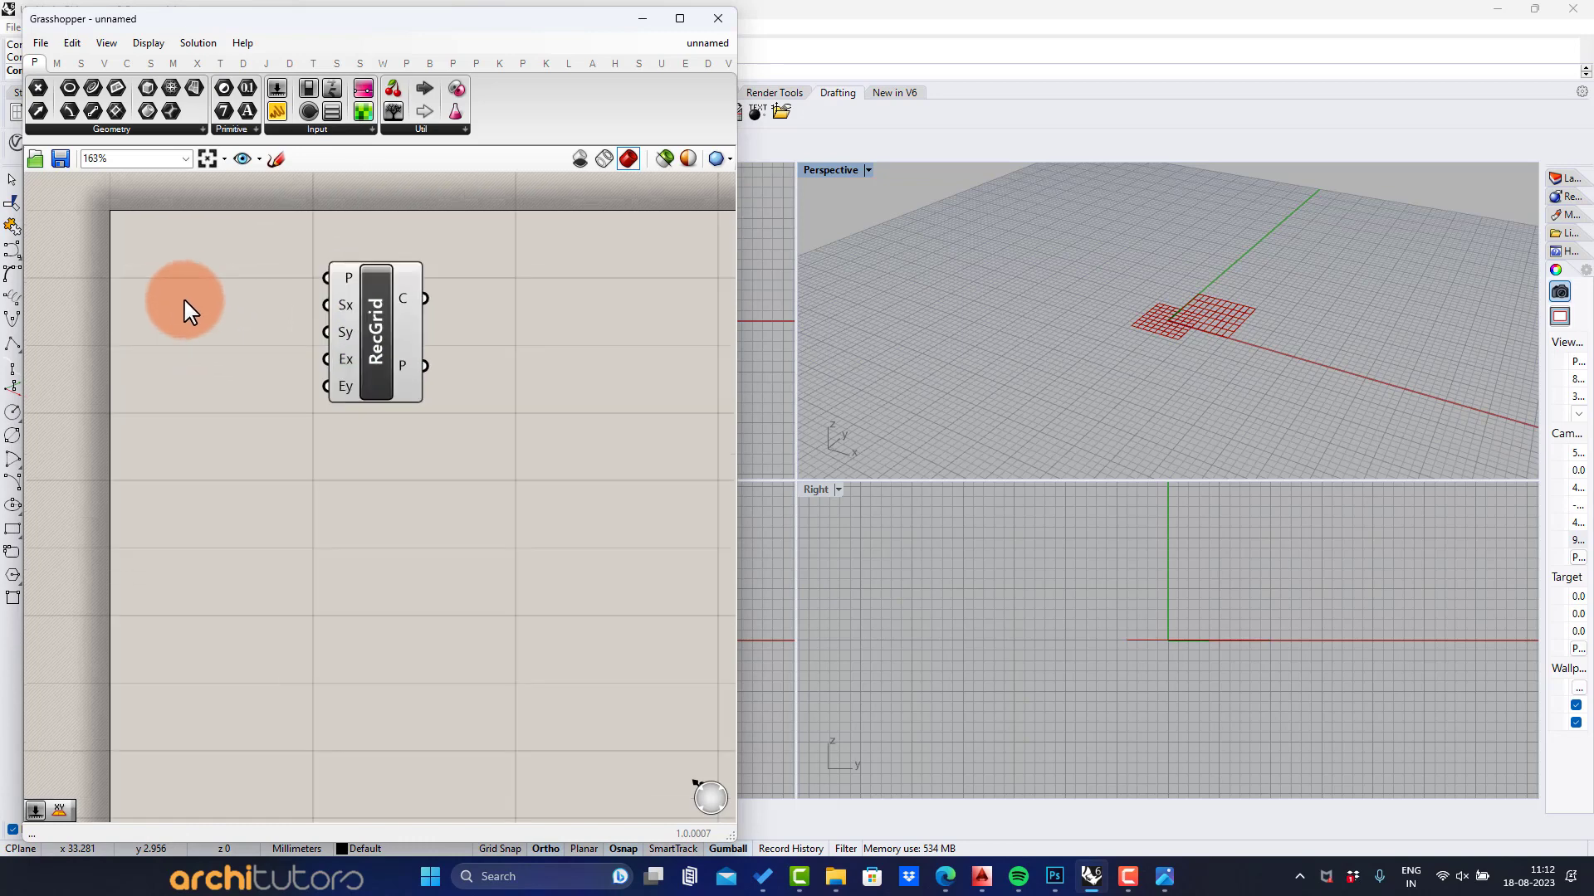
Step: Create a number slider with value 4 and connect it to the grid's Sx and Sy size inputs
double_click(203, 384)
text(4)
key(Return)
mouse_move(427, 368)
mouse_down()
mouse_move(492, 360)
mouse_move(419, 352)
mouse_up()
click(368, 369)
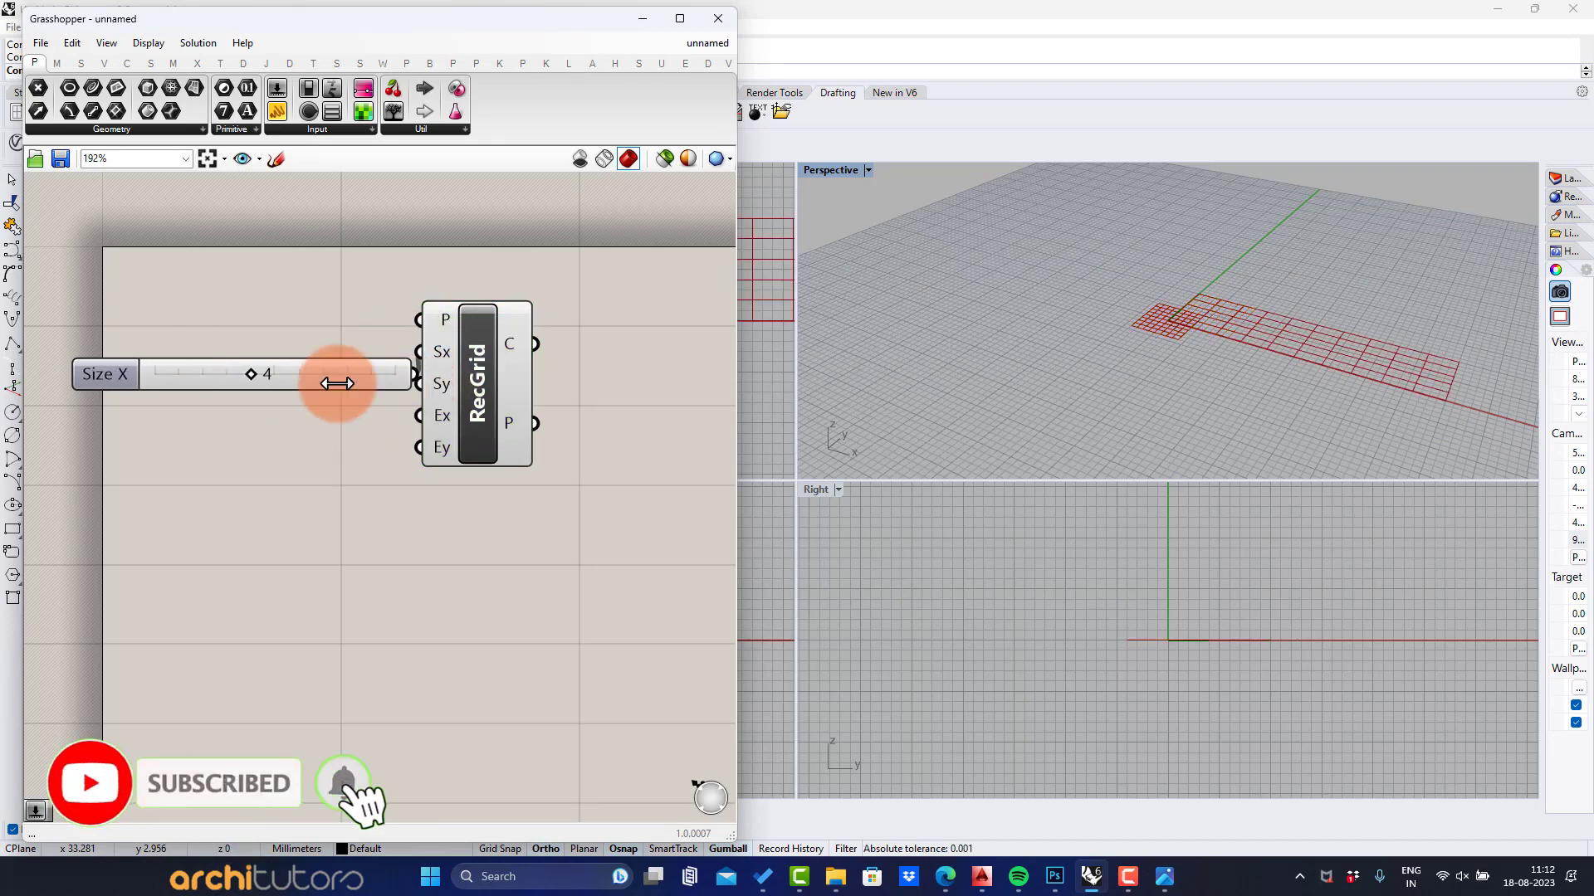
drag(294, 374, 335, 361)
drag(485, 366, 540, 364)
click(412, 438)
shift+right_drag(1209, 247, 1013, 270)
click(307, 445)
Step: Create a number slider with value 20 and connect it to the grid's Ex and Ey extent inputs
double_click(236, 466)
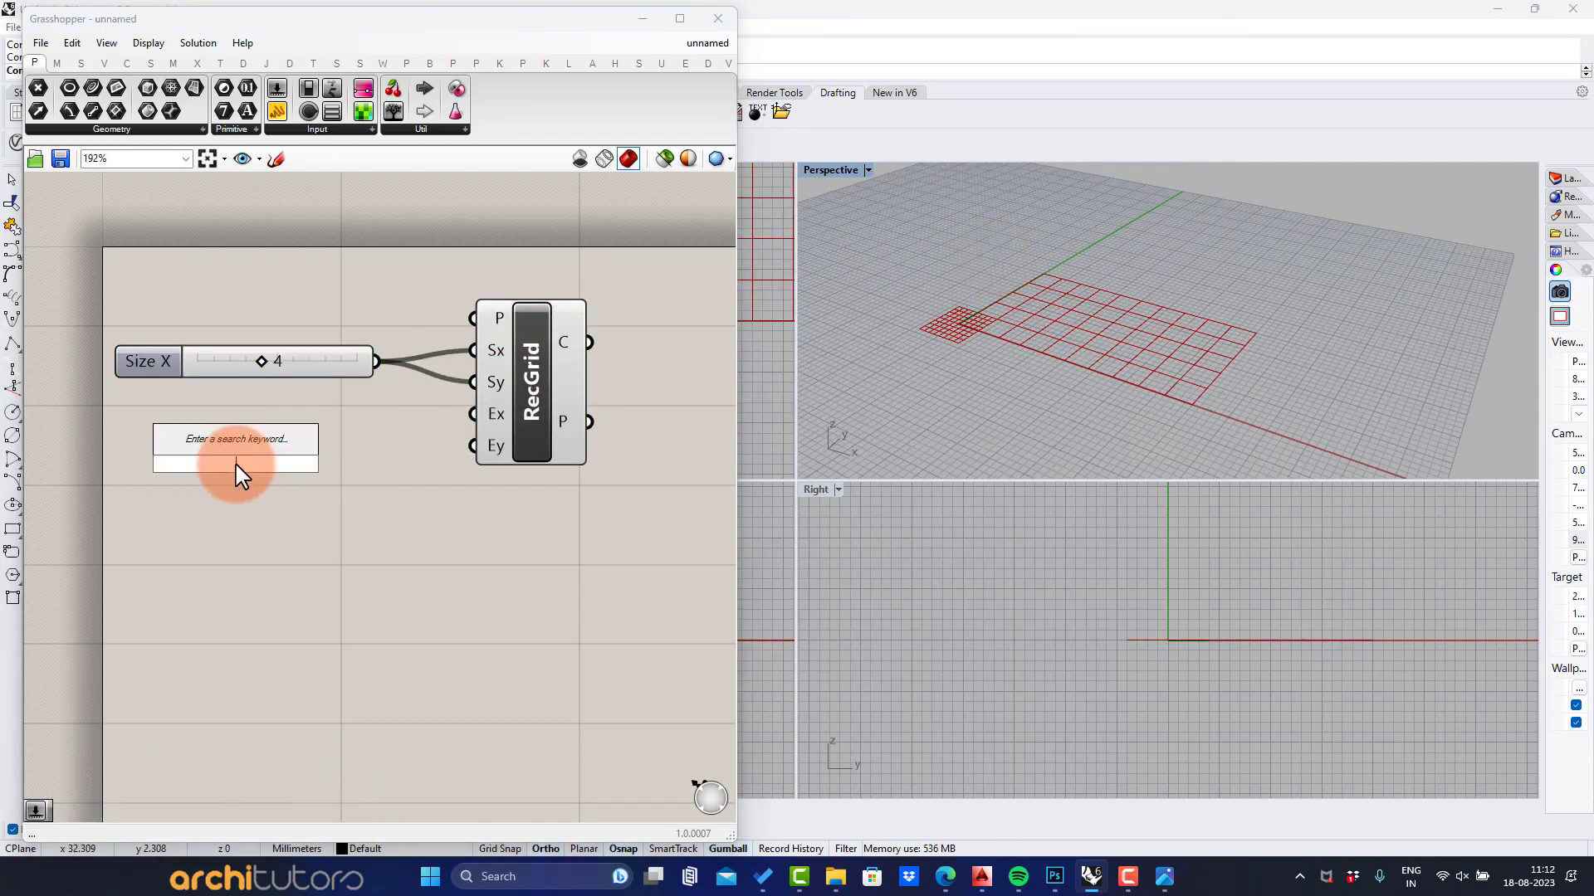
text(20)
key(Return)
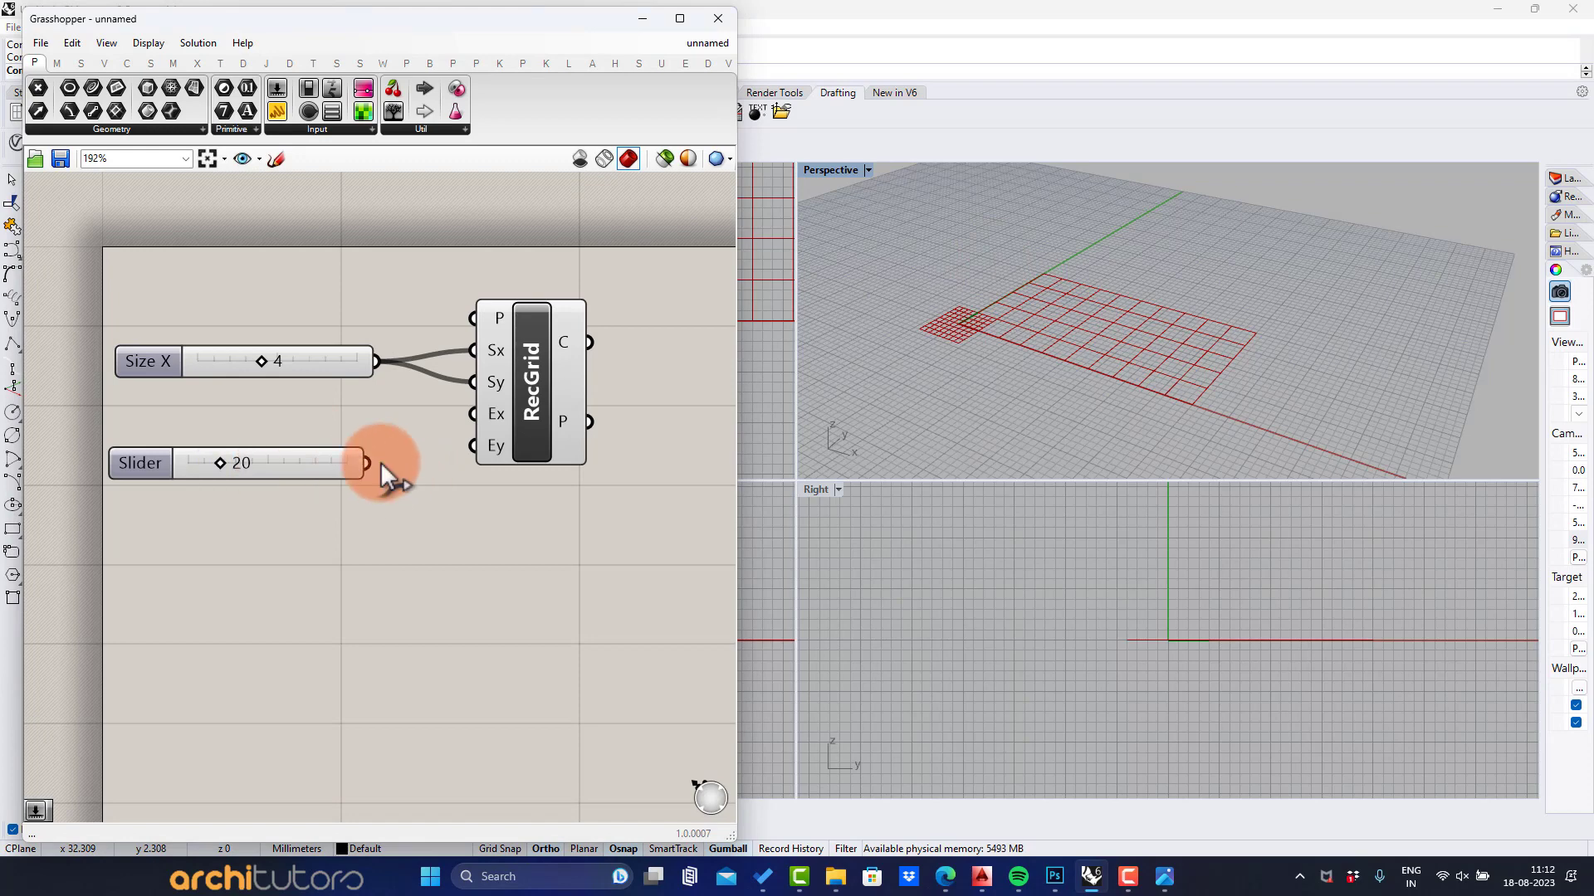
drag(454, 425, 458, 422)
drag(442, 475, 473, 446)
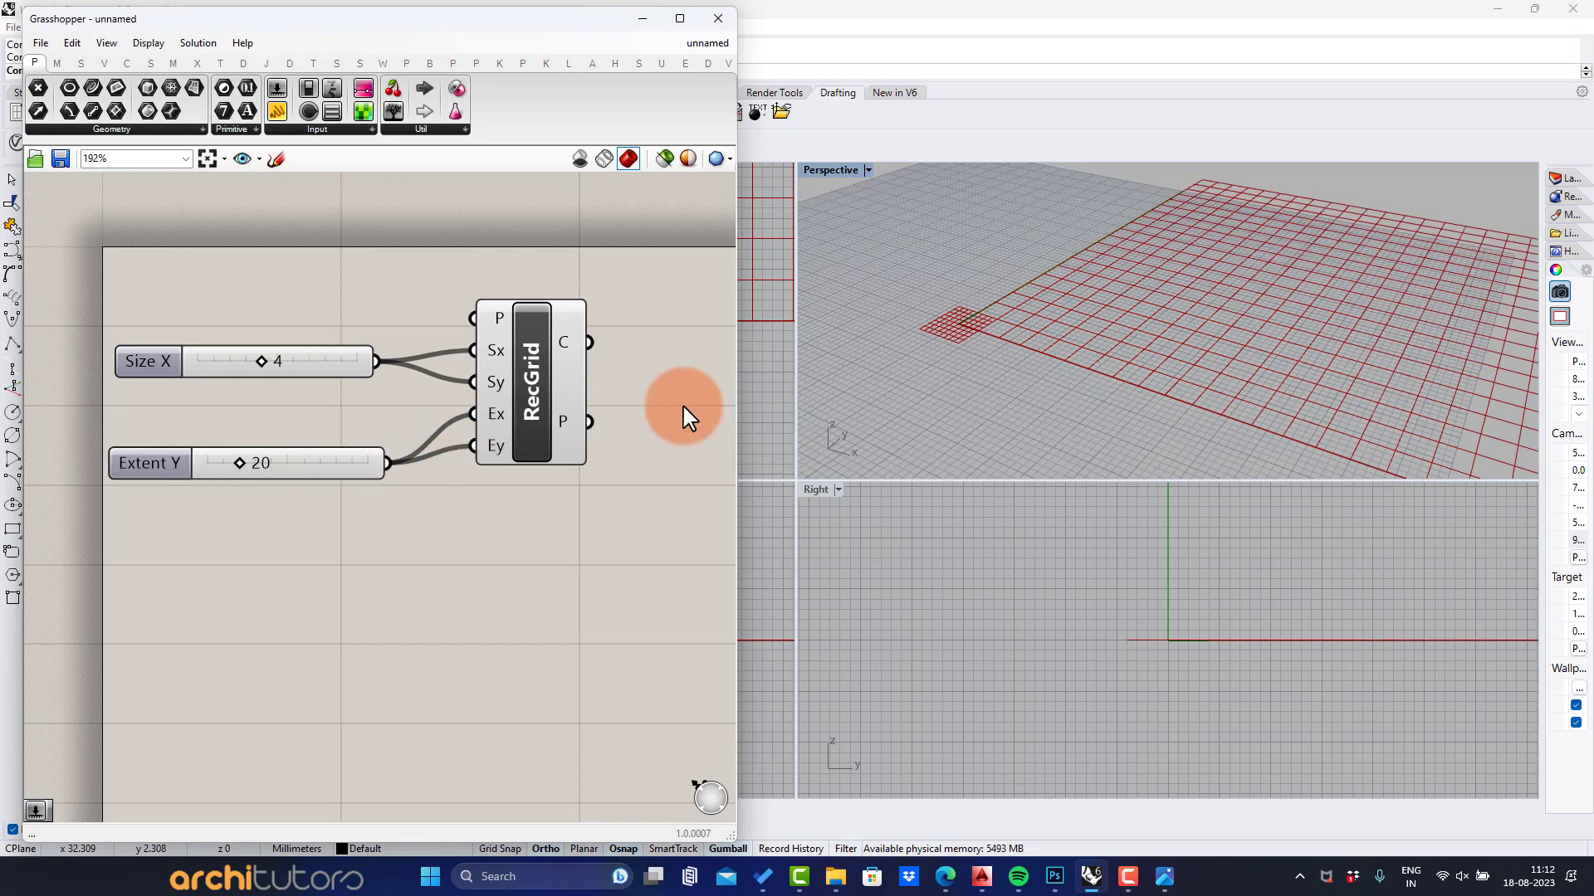
Step: Set the grid's cell size slider to 5 and maximize the Perspective viewport
scroll(933, 277, down, 3)
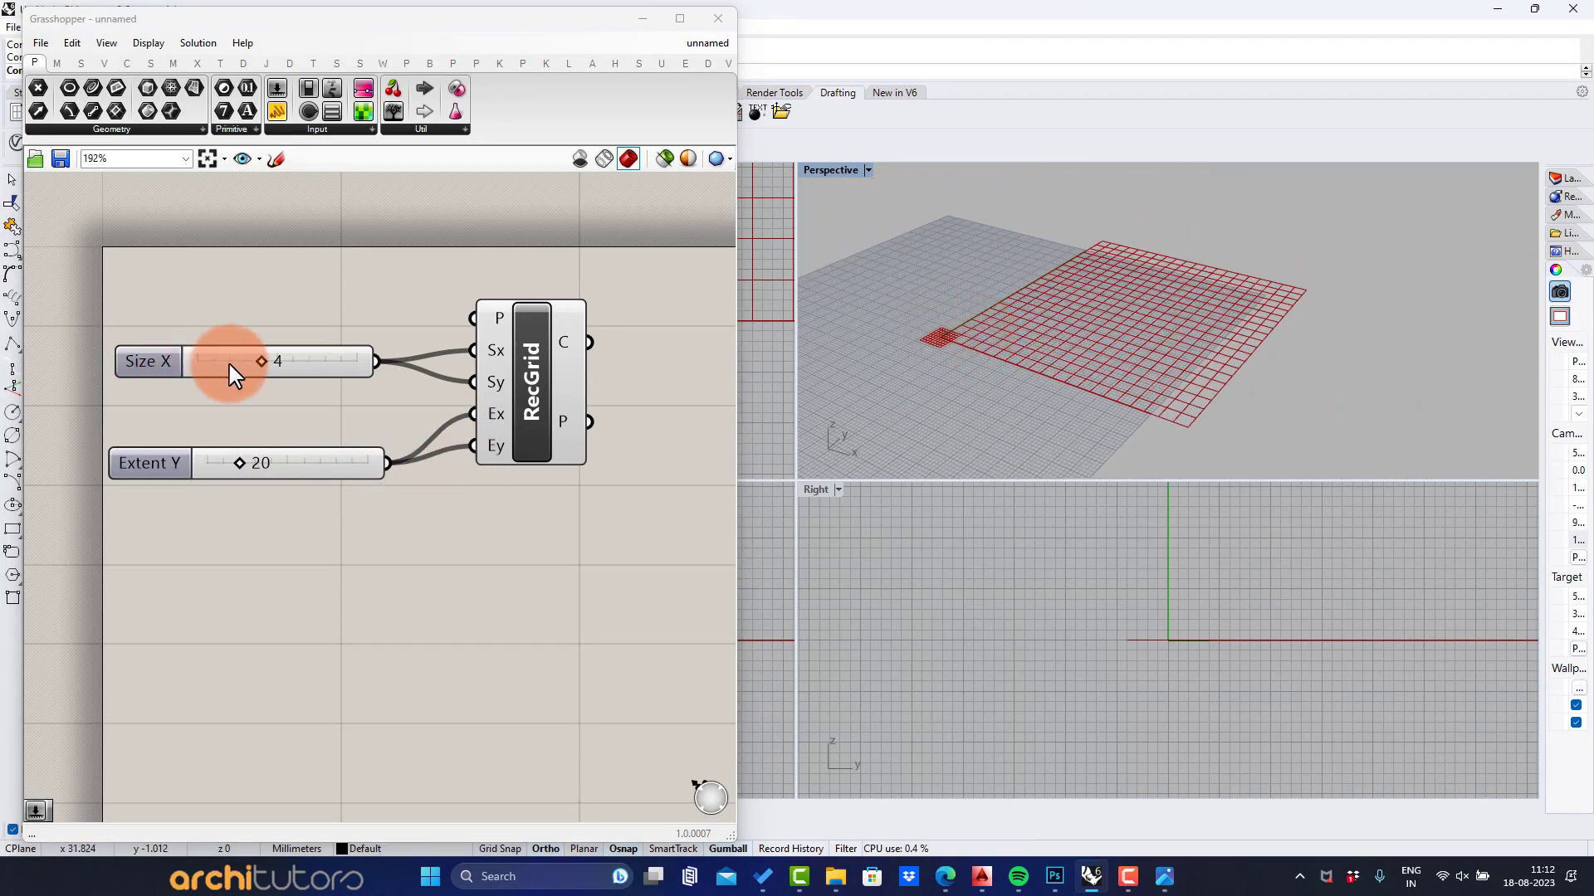
scroll(235, 375, up, 1)
drag(282, 361, 292, 366)
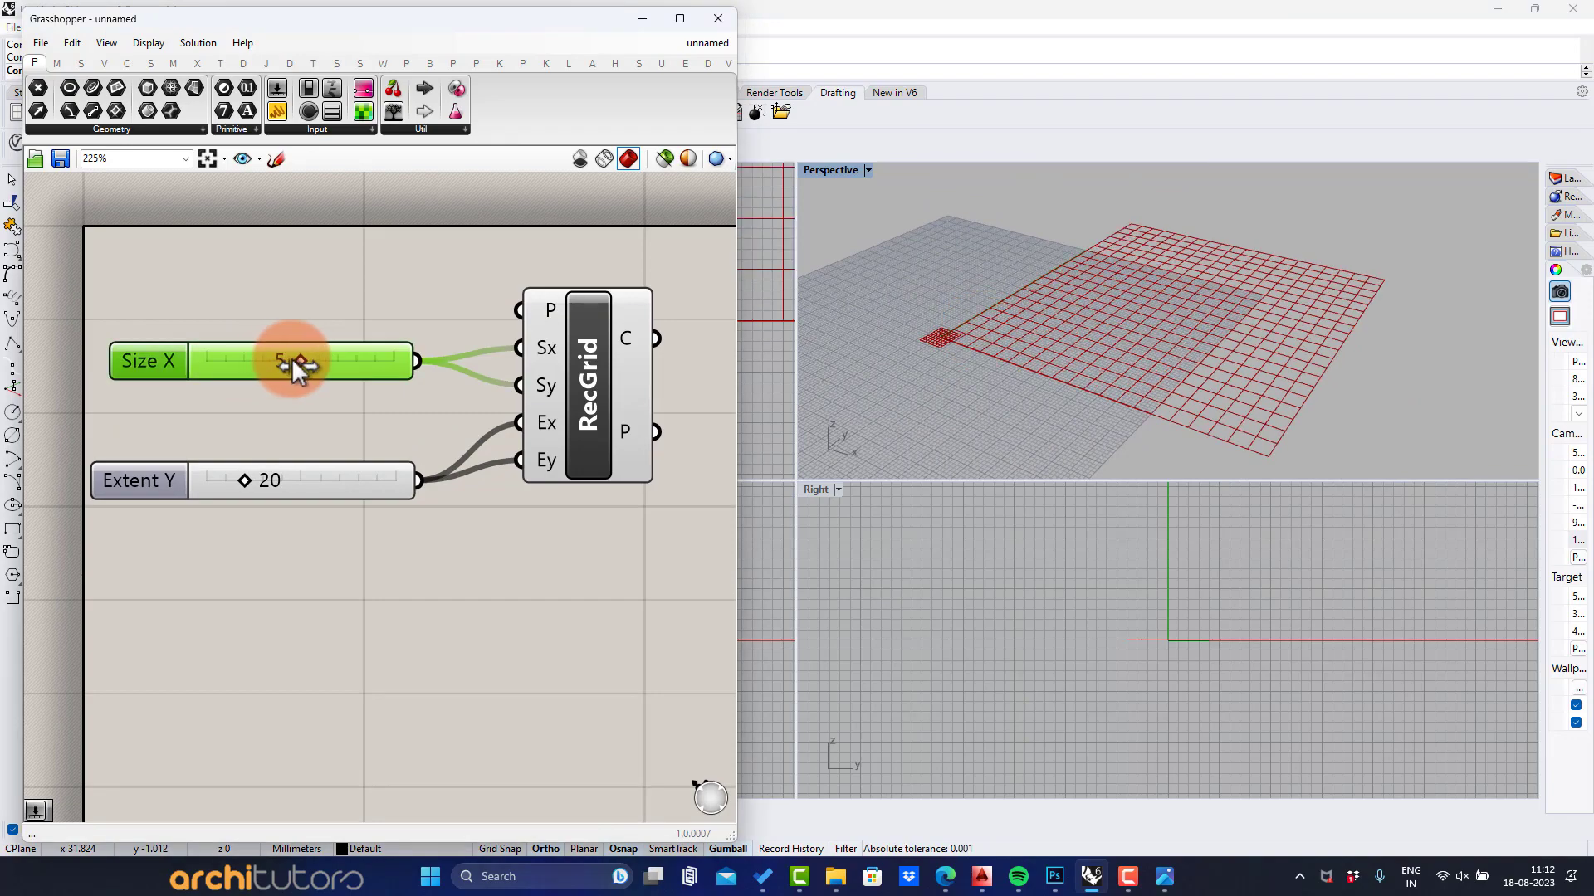
double_click(840, 169)
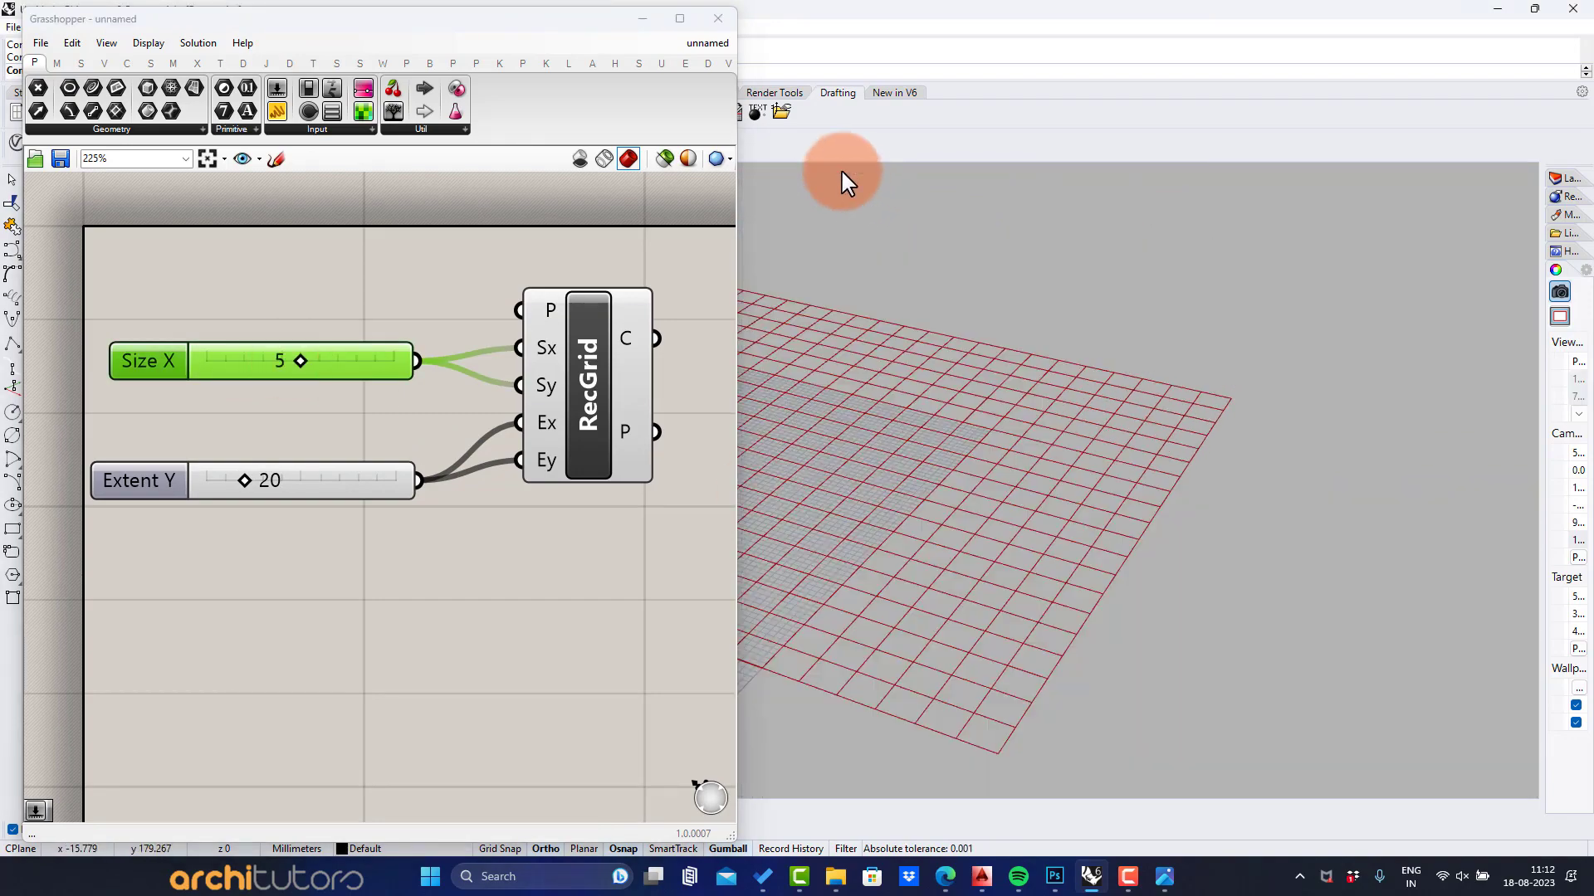
scroll(913, 396, up, 3)
shift+right_drag(1102, 384, 1164, 423)
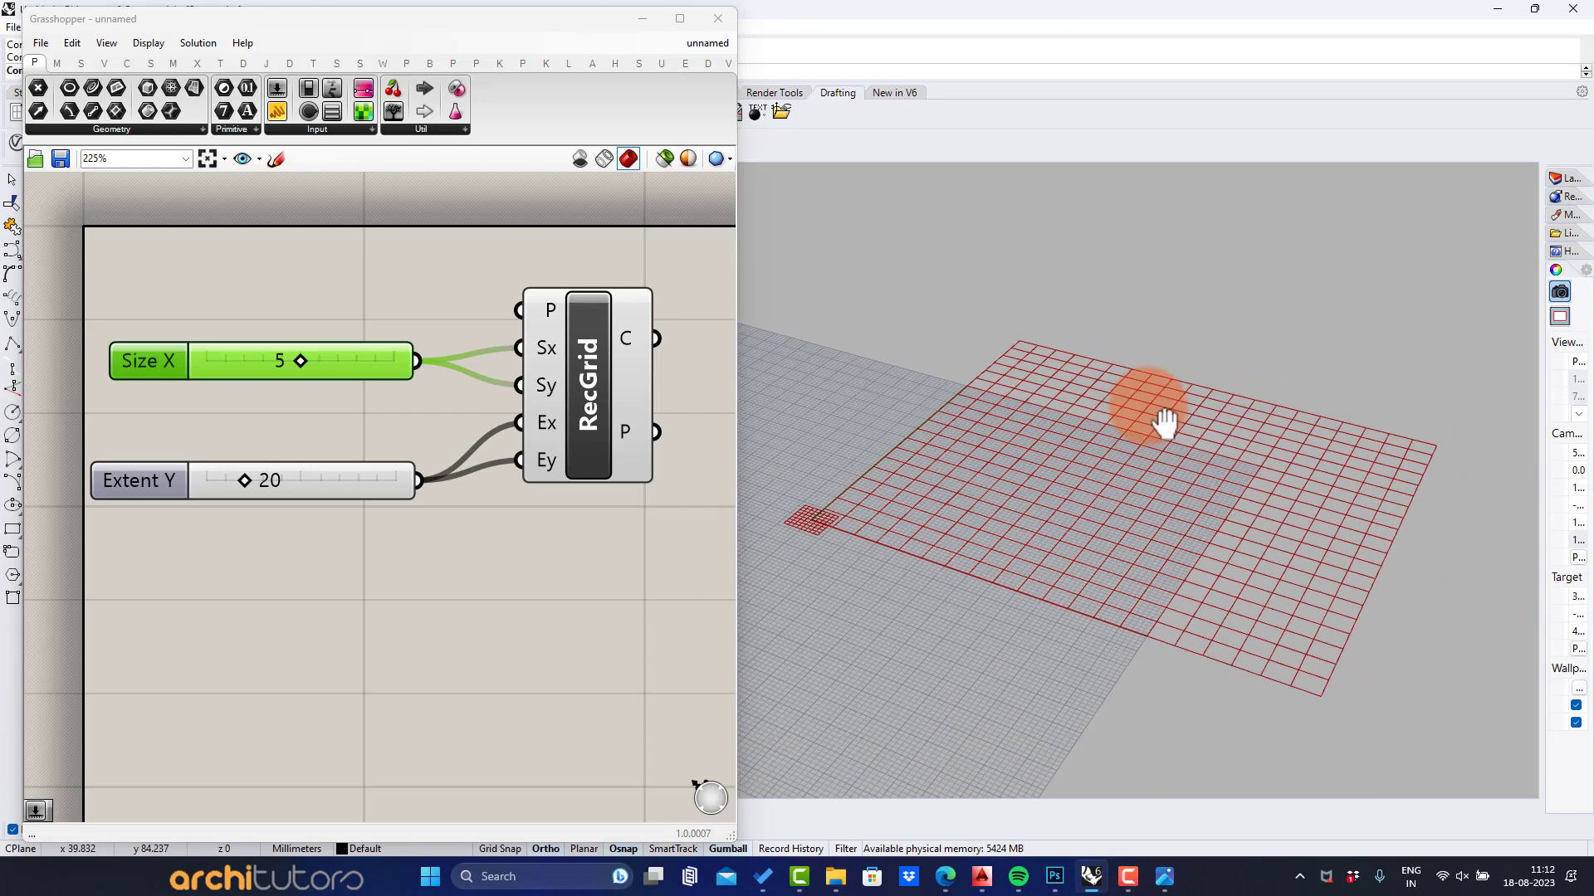
Step: Set the grid's extent slider to 22
click(349, 585)
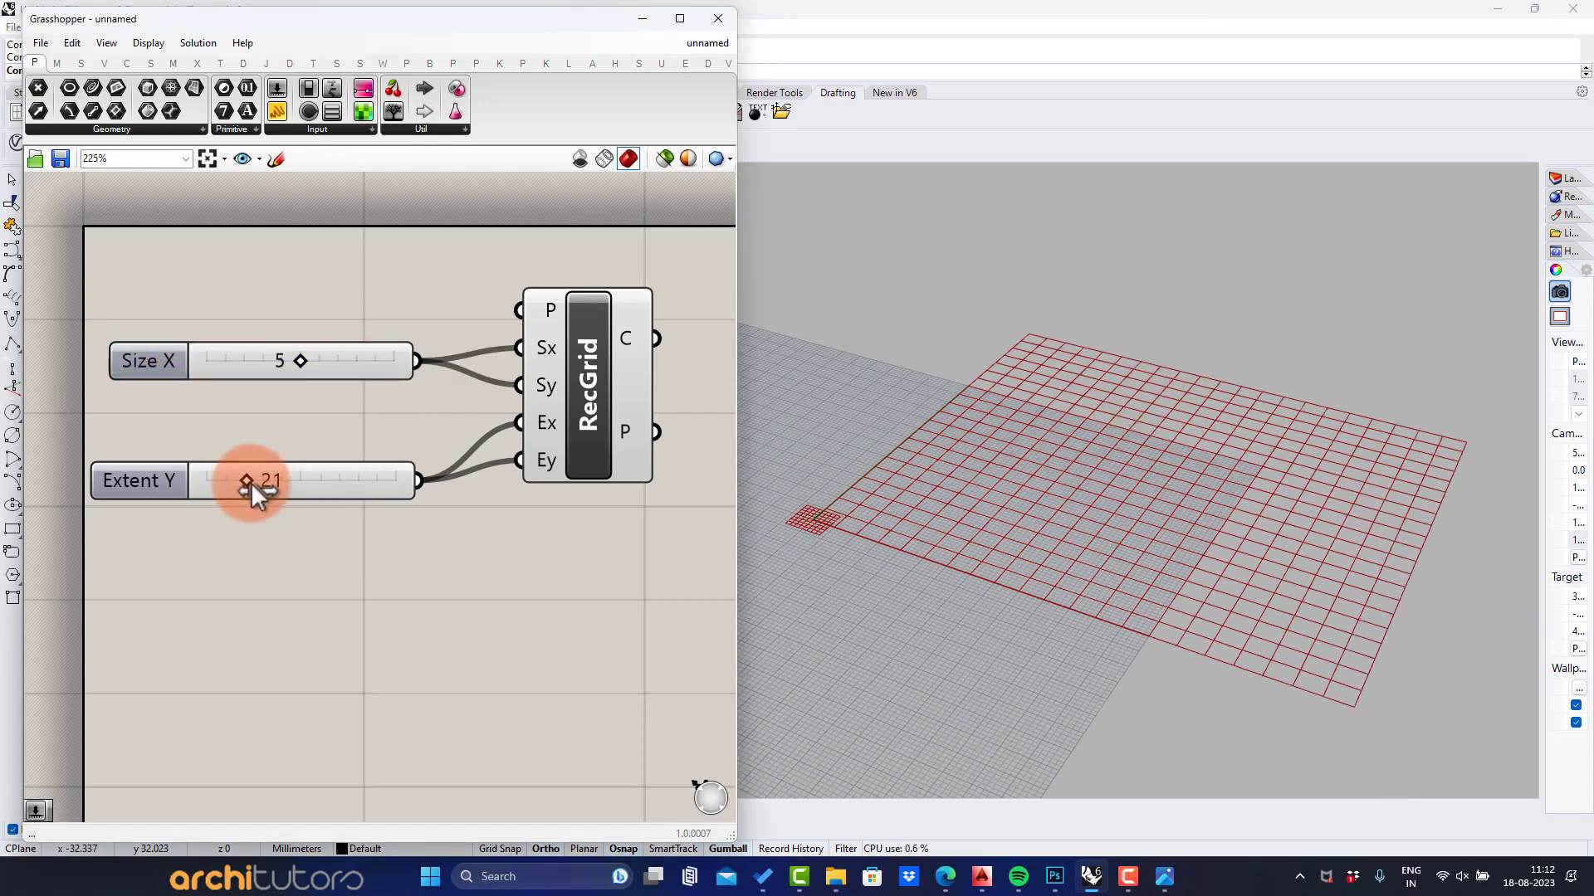
drag(252, 483, 249, 483)
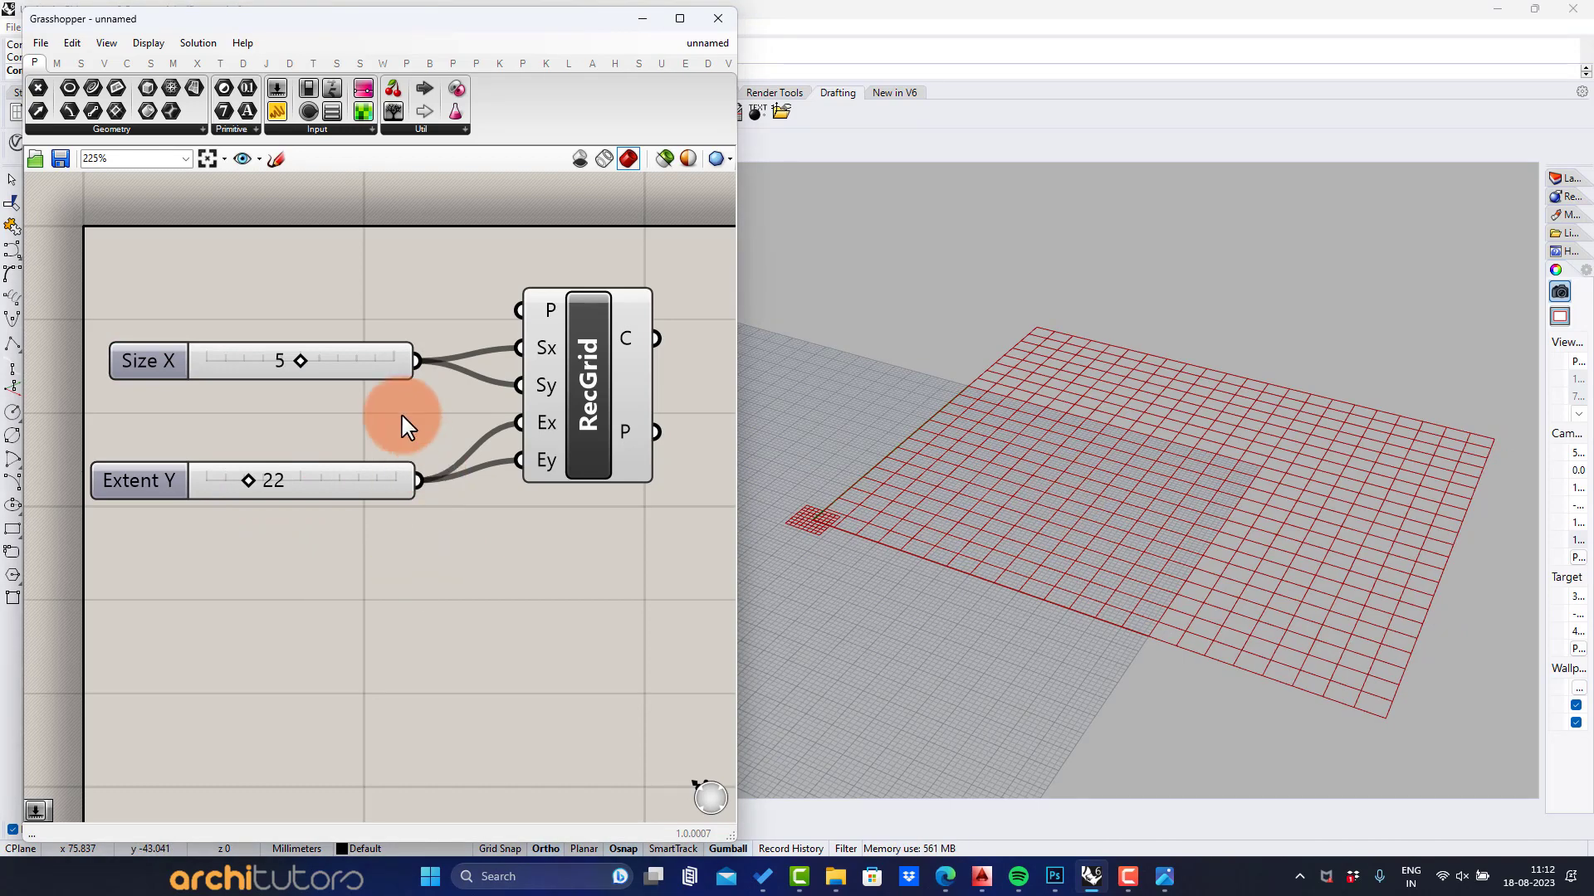
scroll(404, 425, down, 2)
click(508, 370)
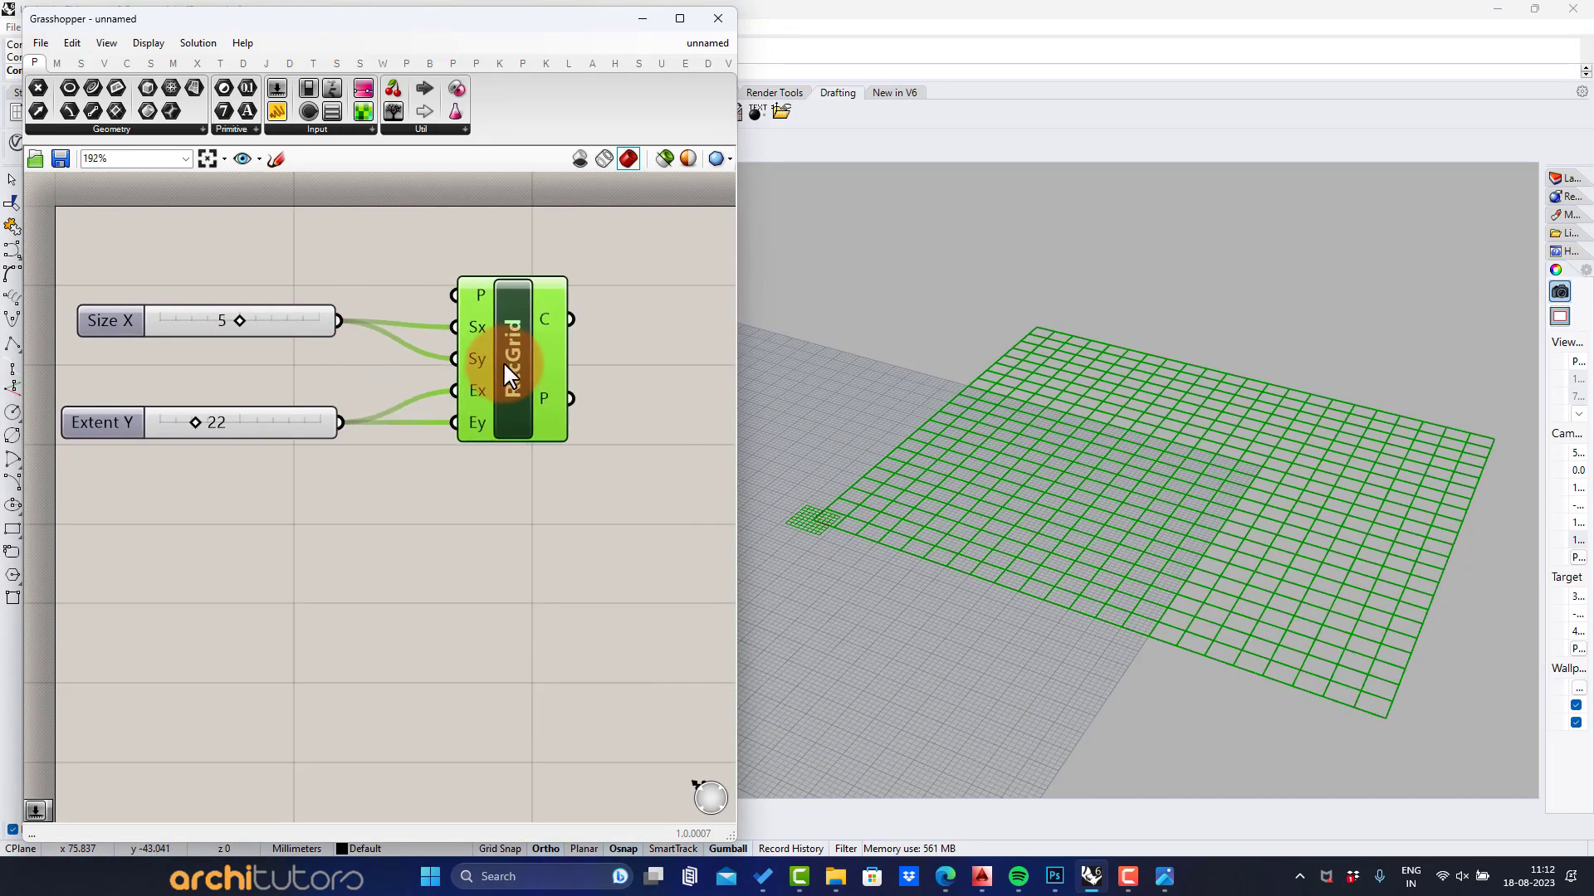
click(381, 448)
Step: Add a Polygon component beside the rectangular grid and flatten its plane input P
scroll(514, 440, down, 1)
right_drag(633, 441, 393, 427)
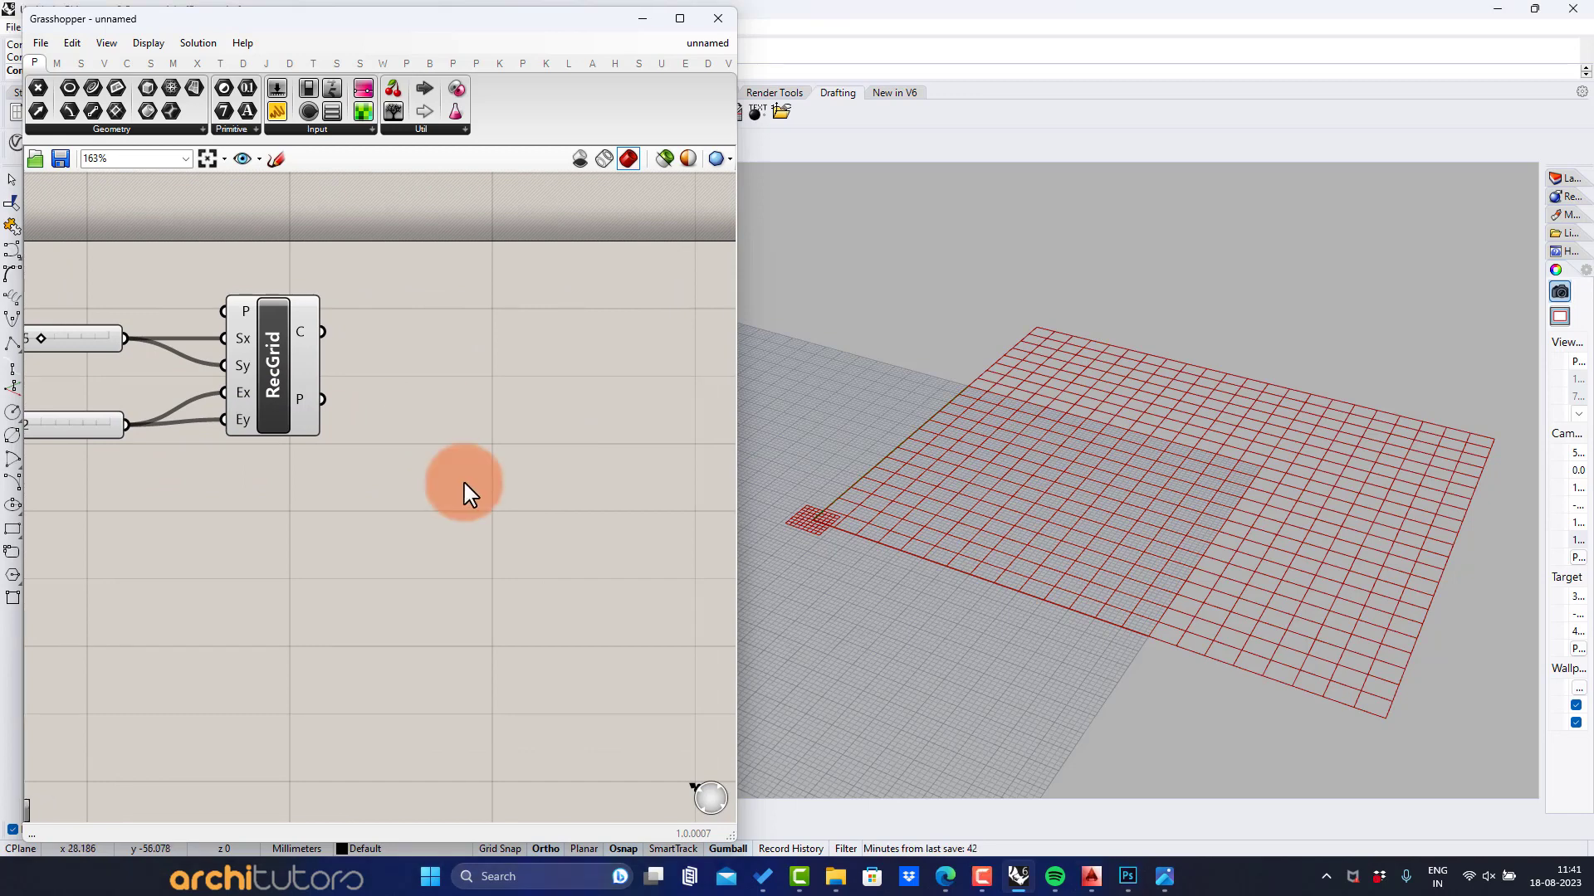
double_click(464, 489)
text(poly)
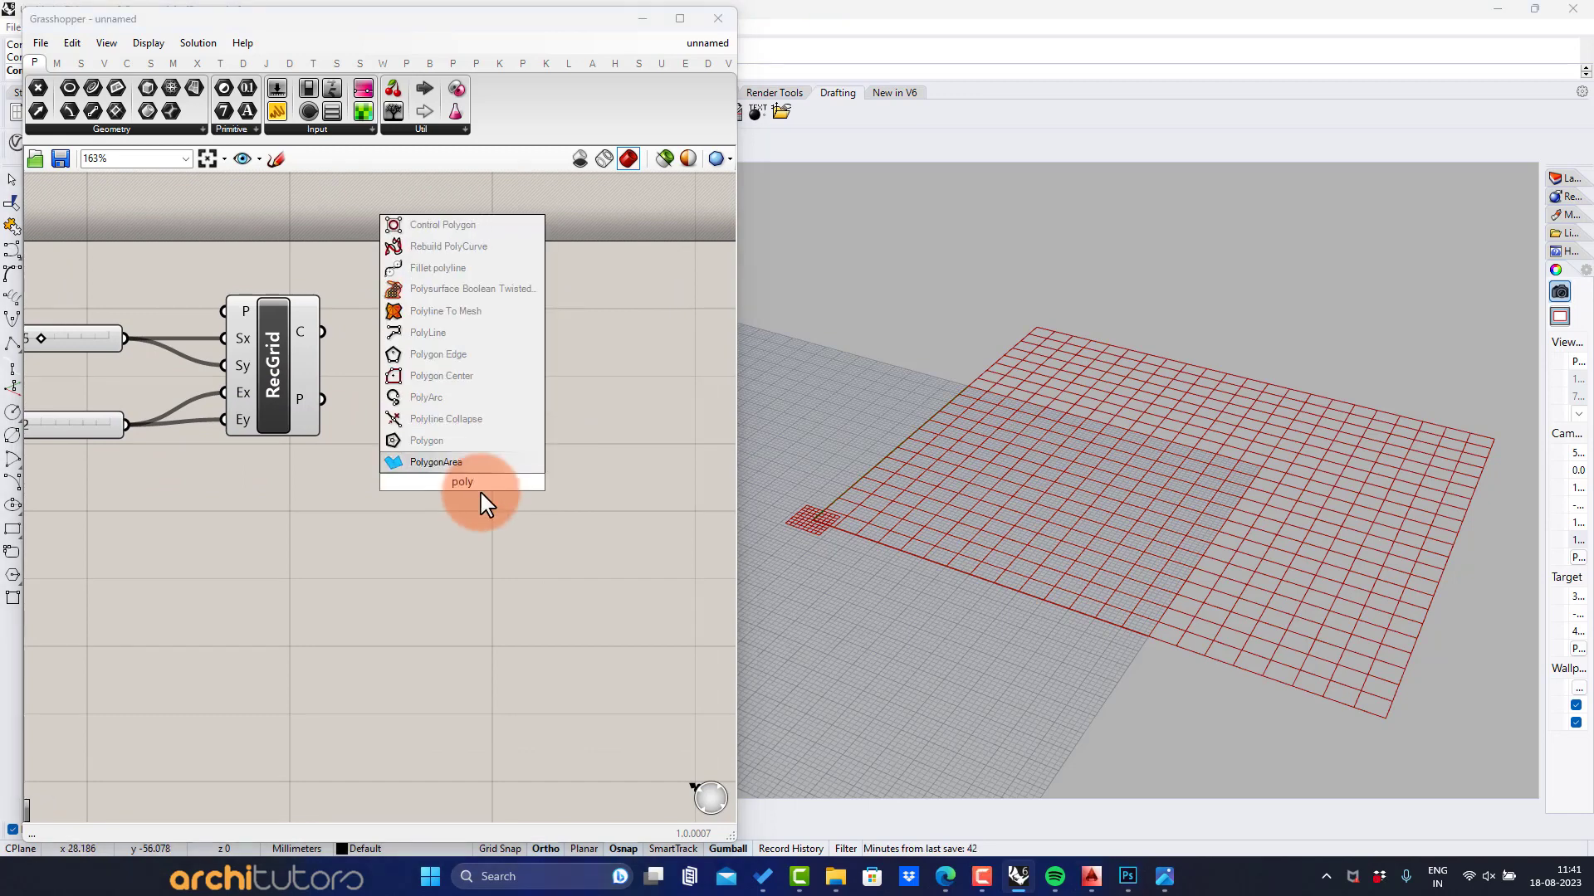
click(467, 441)
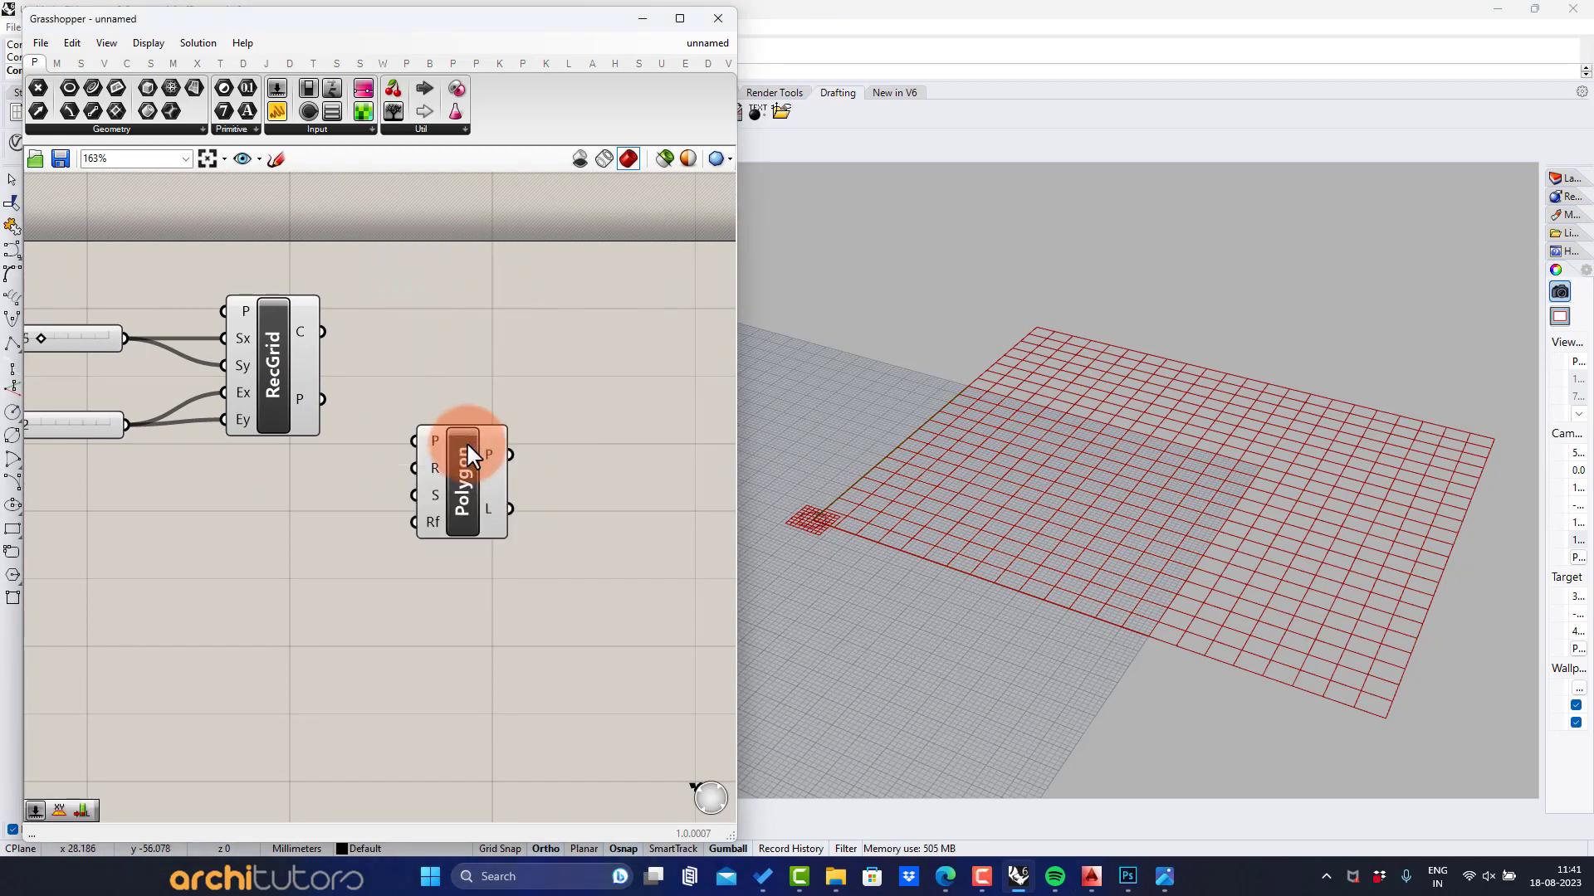
right_click(435, 441)
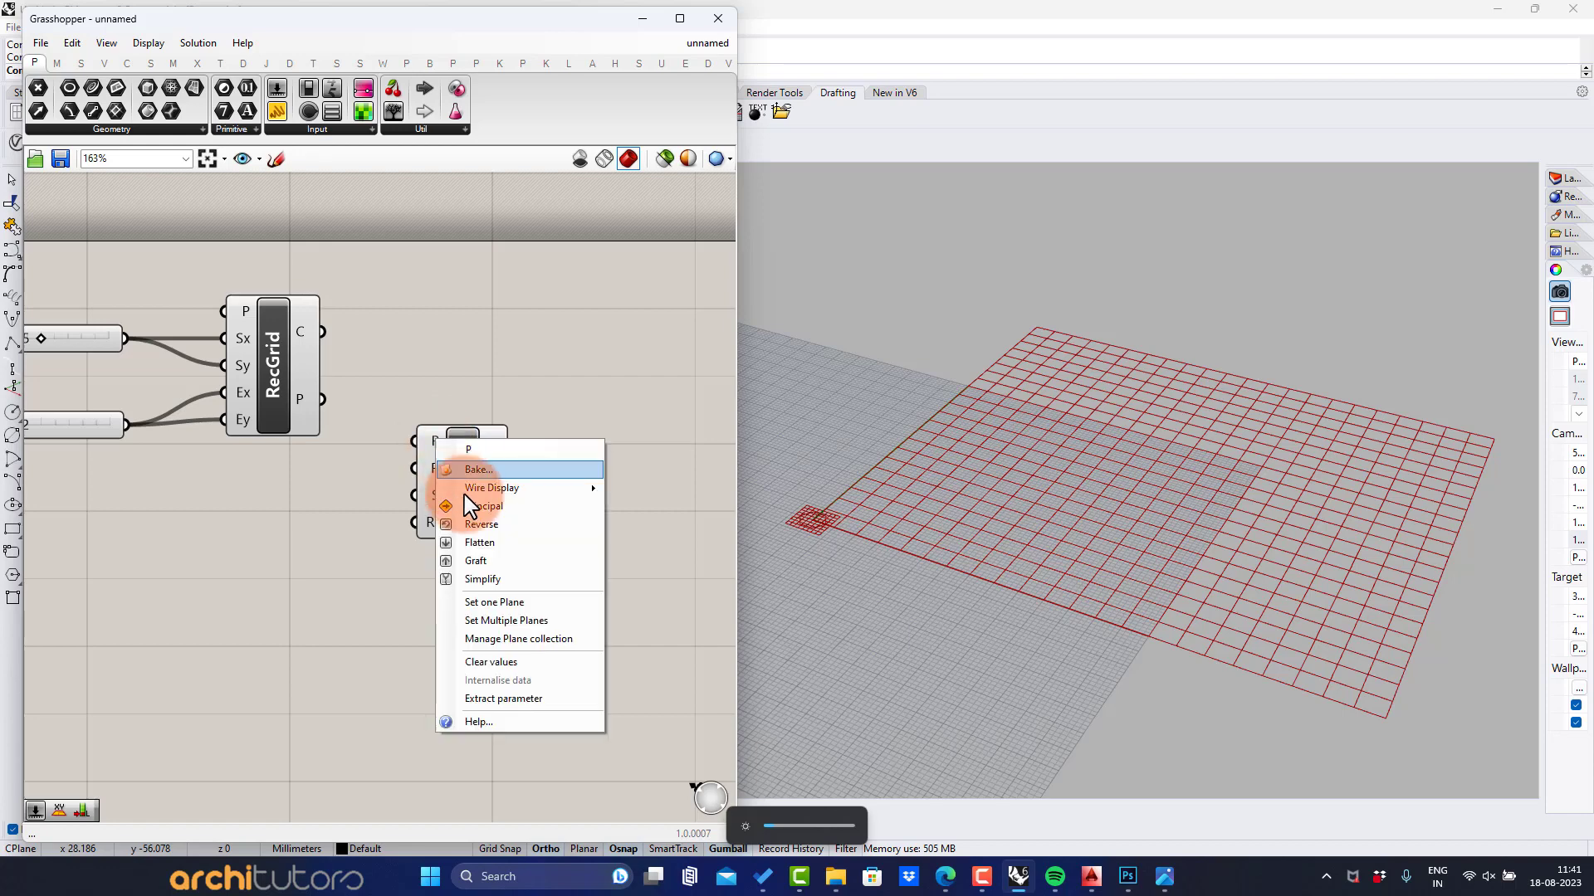
click(479, 541)
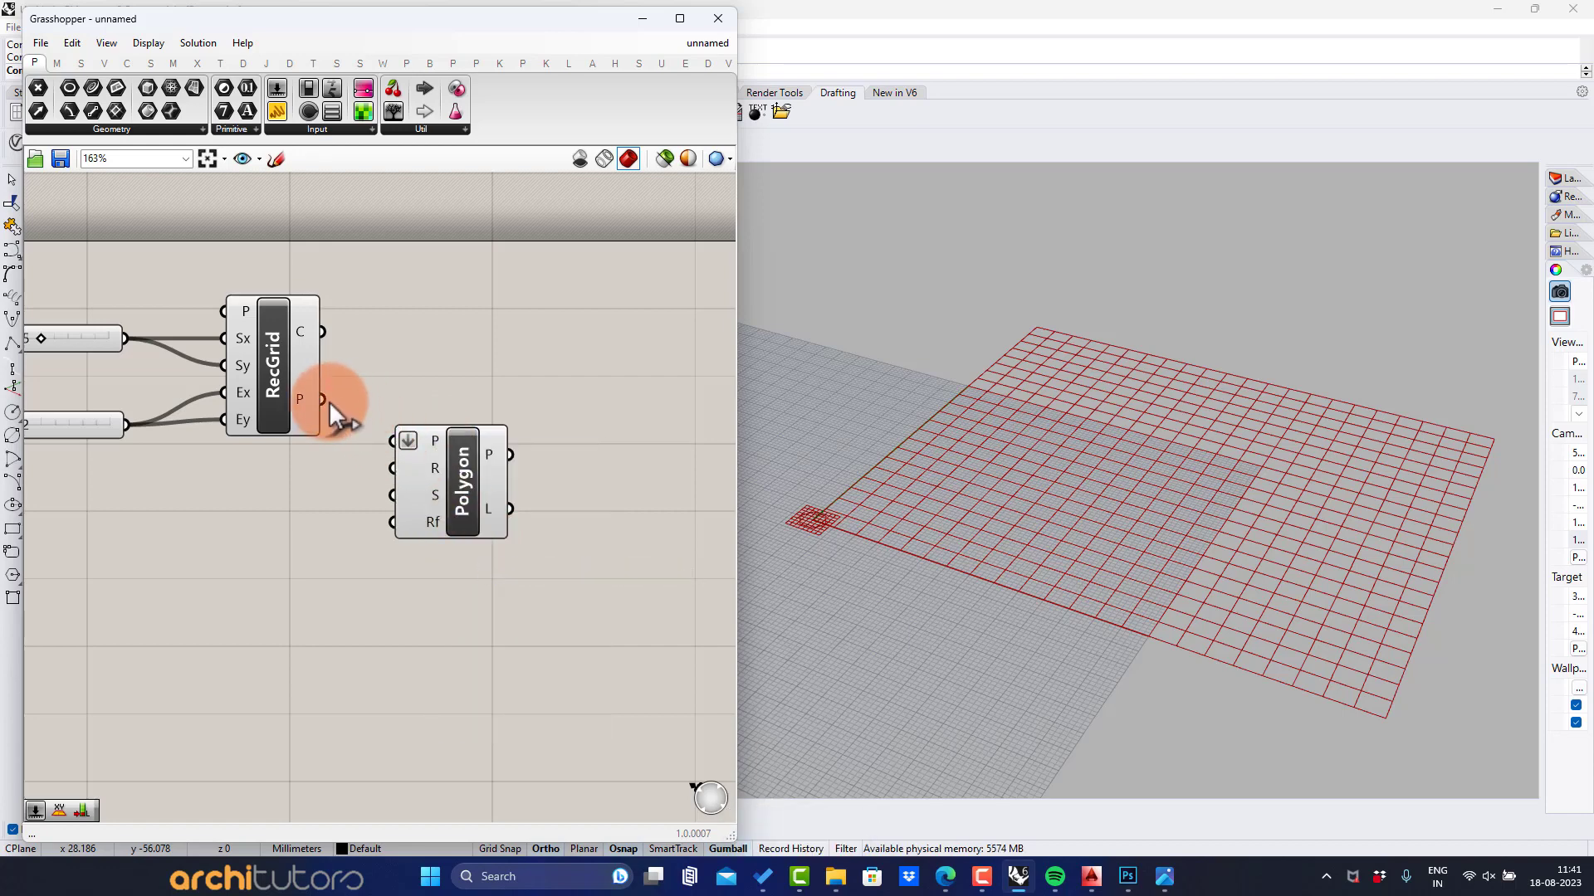
Step: Connect the rectangular grid's points output P to the Polygon component's plane input
drag(430, 445, 445, 465)
click(459, 477)
drag(321, 401, 402, 441)
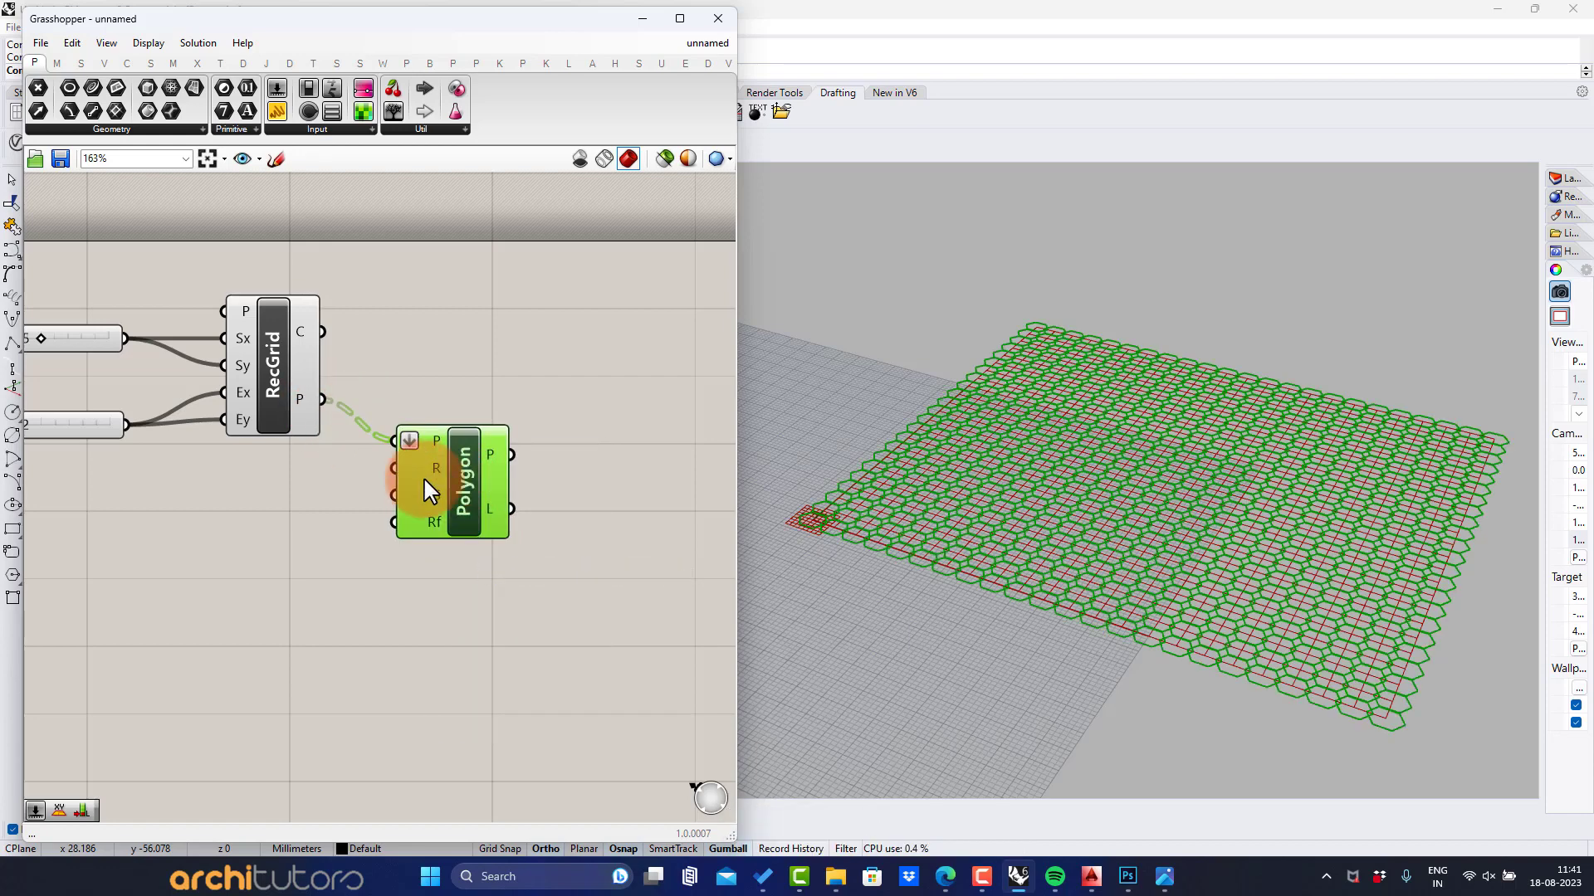
click(449, 622)
Step: Turn off the preview of the rectangular grid component, leaving the polygons' preview on
scroll(434, 420, down, 3)
mouse_move(363, 291)
mouse_down()
mouse_move(260, 455)
mouse_move(243, 515)
mouse_up()
middle_click(282, 496)
click(312, 458)
right_drag(1070, 430, 1030, 440)
click(445, 462)
Step: Create a number slider with value 4 and connect it to the polygon's segments input S, placing it below the component
scroll(423, 469, up, 4)
double_click(226, 528)
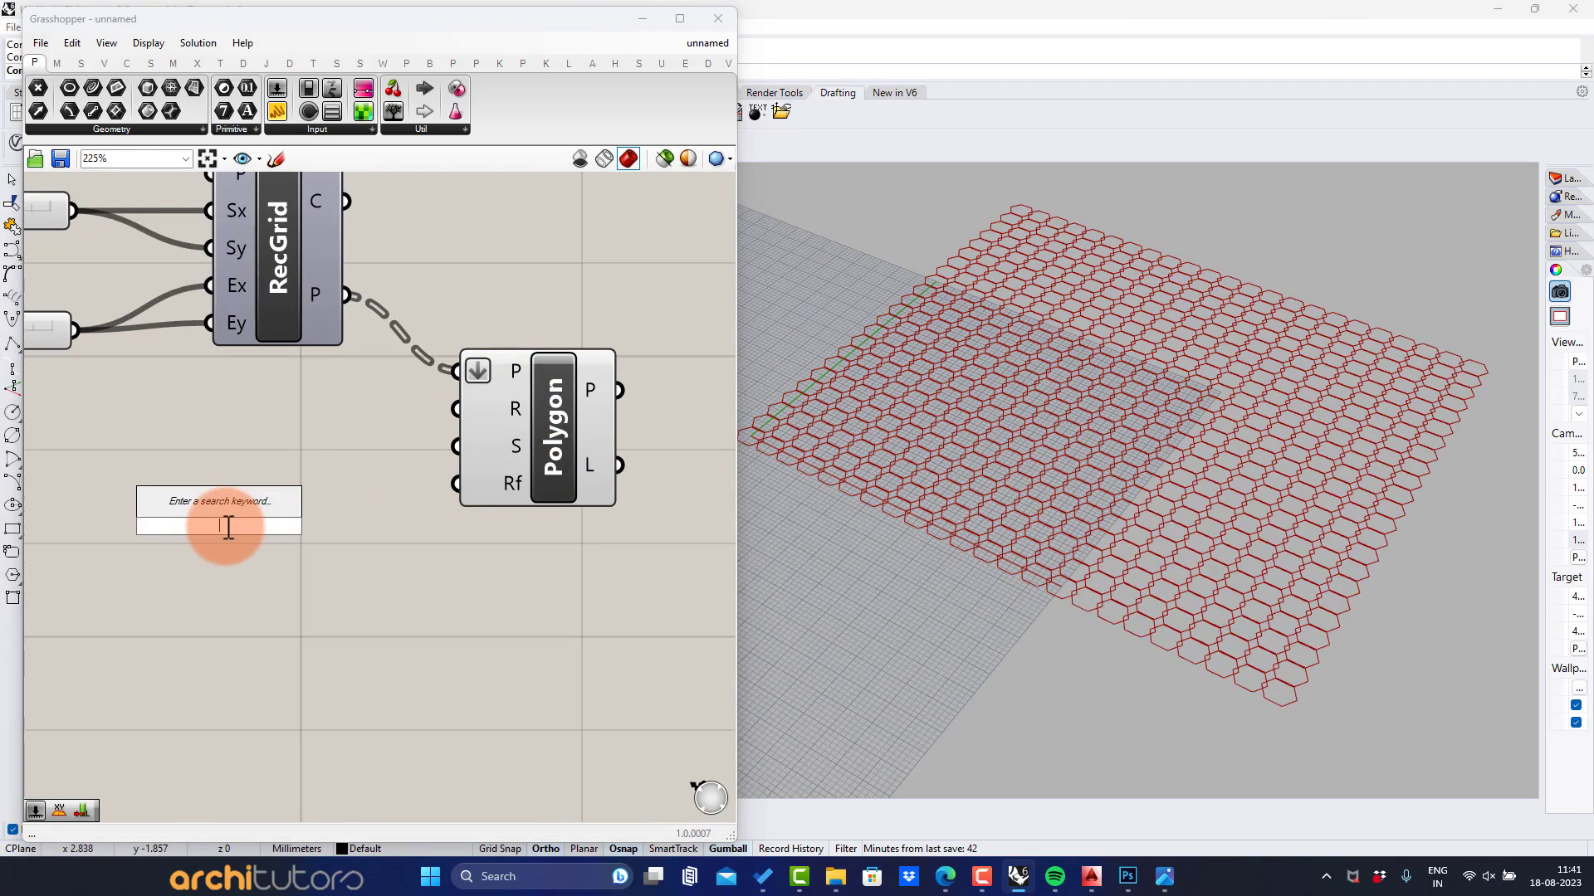
key(Return)
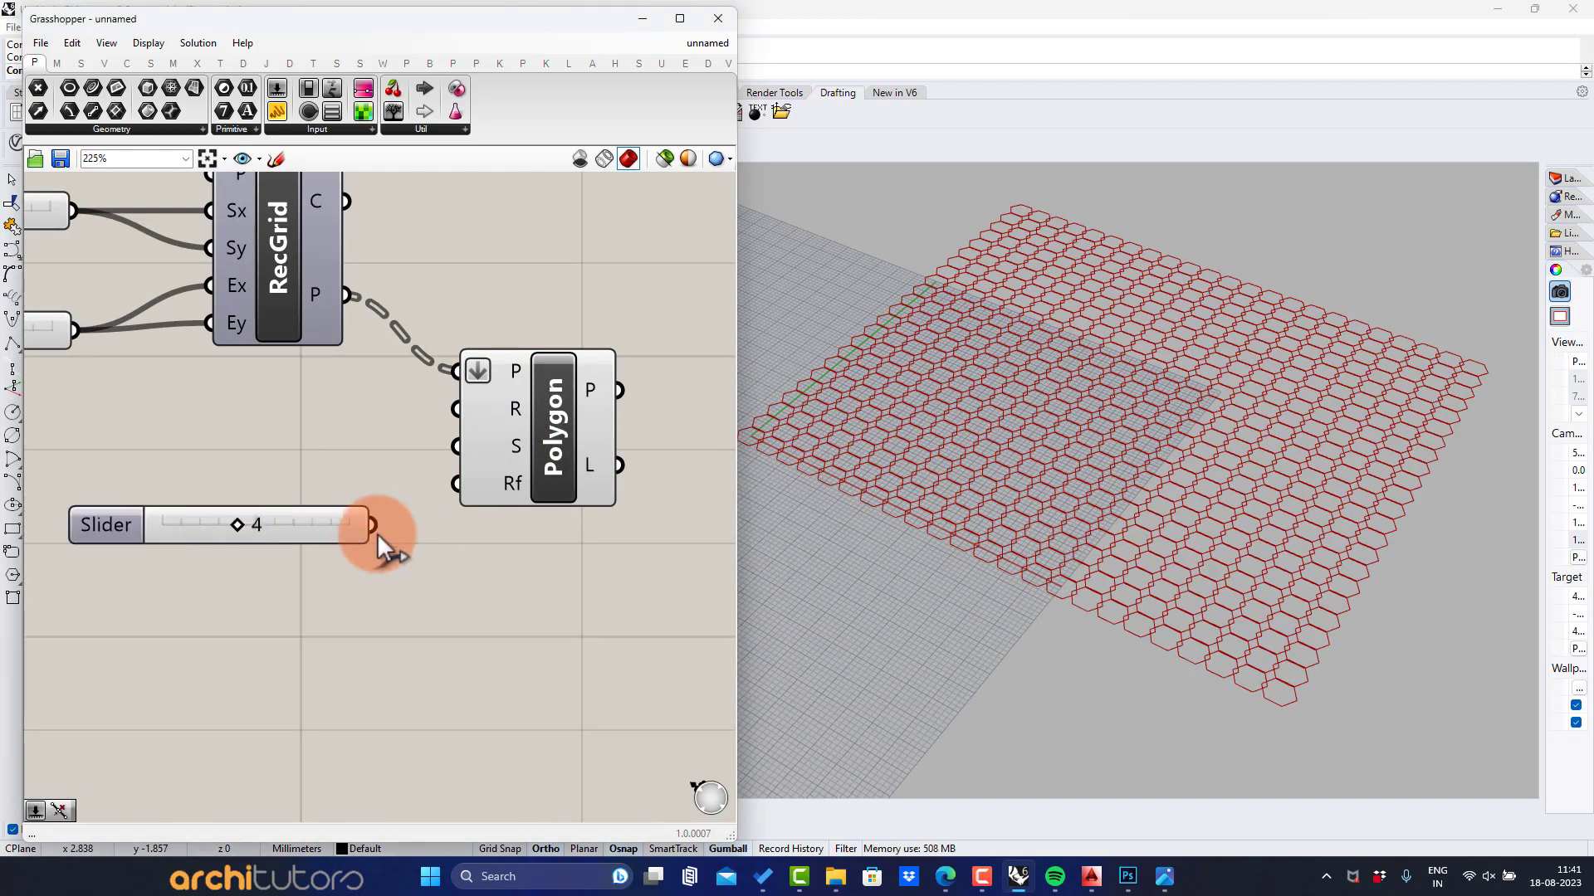
drag(425, 462, 578, 450)
click(498, 591)
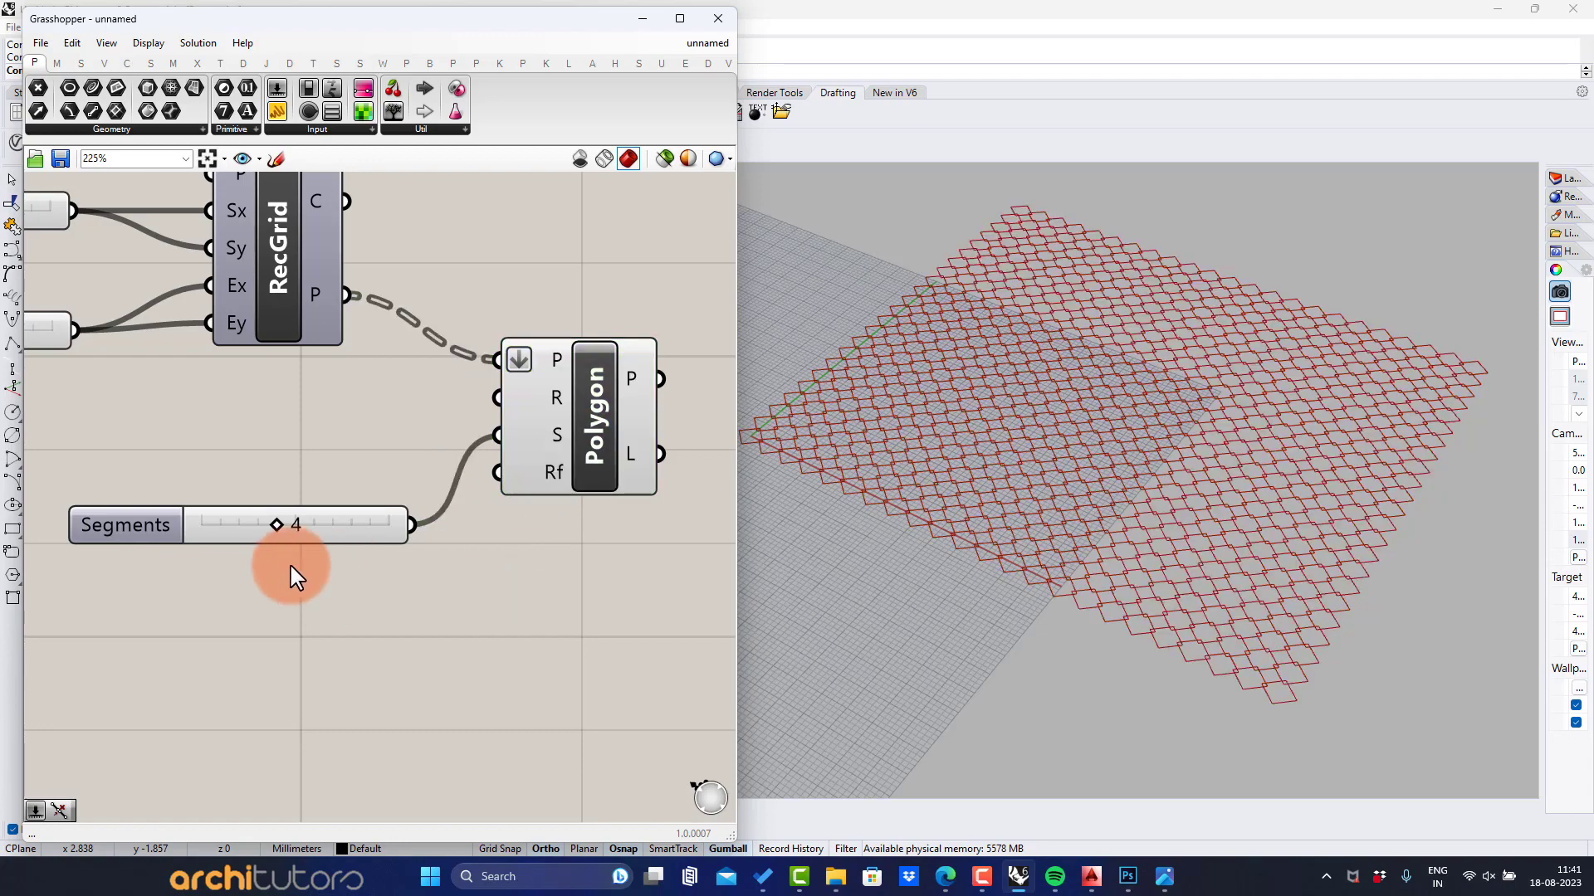
drag(267, 528, 354, 603)
Step: Create a number slider with value 3.0 and connect it to the polygon's radius input R
double_click(169, 478)
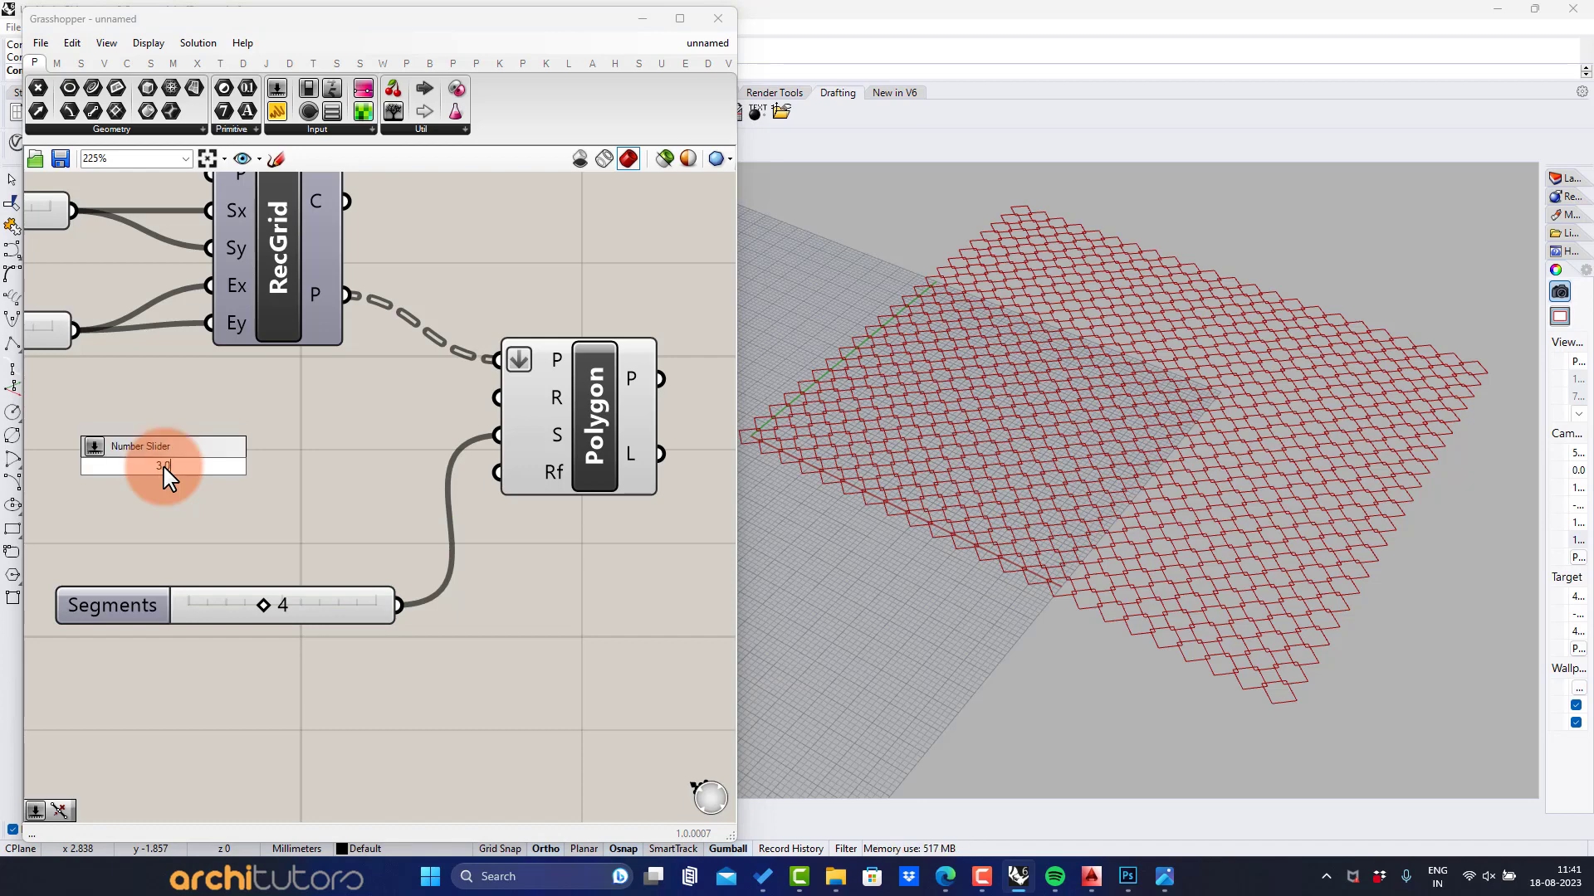
key(Return)
drag(322, 465, 496, 417)
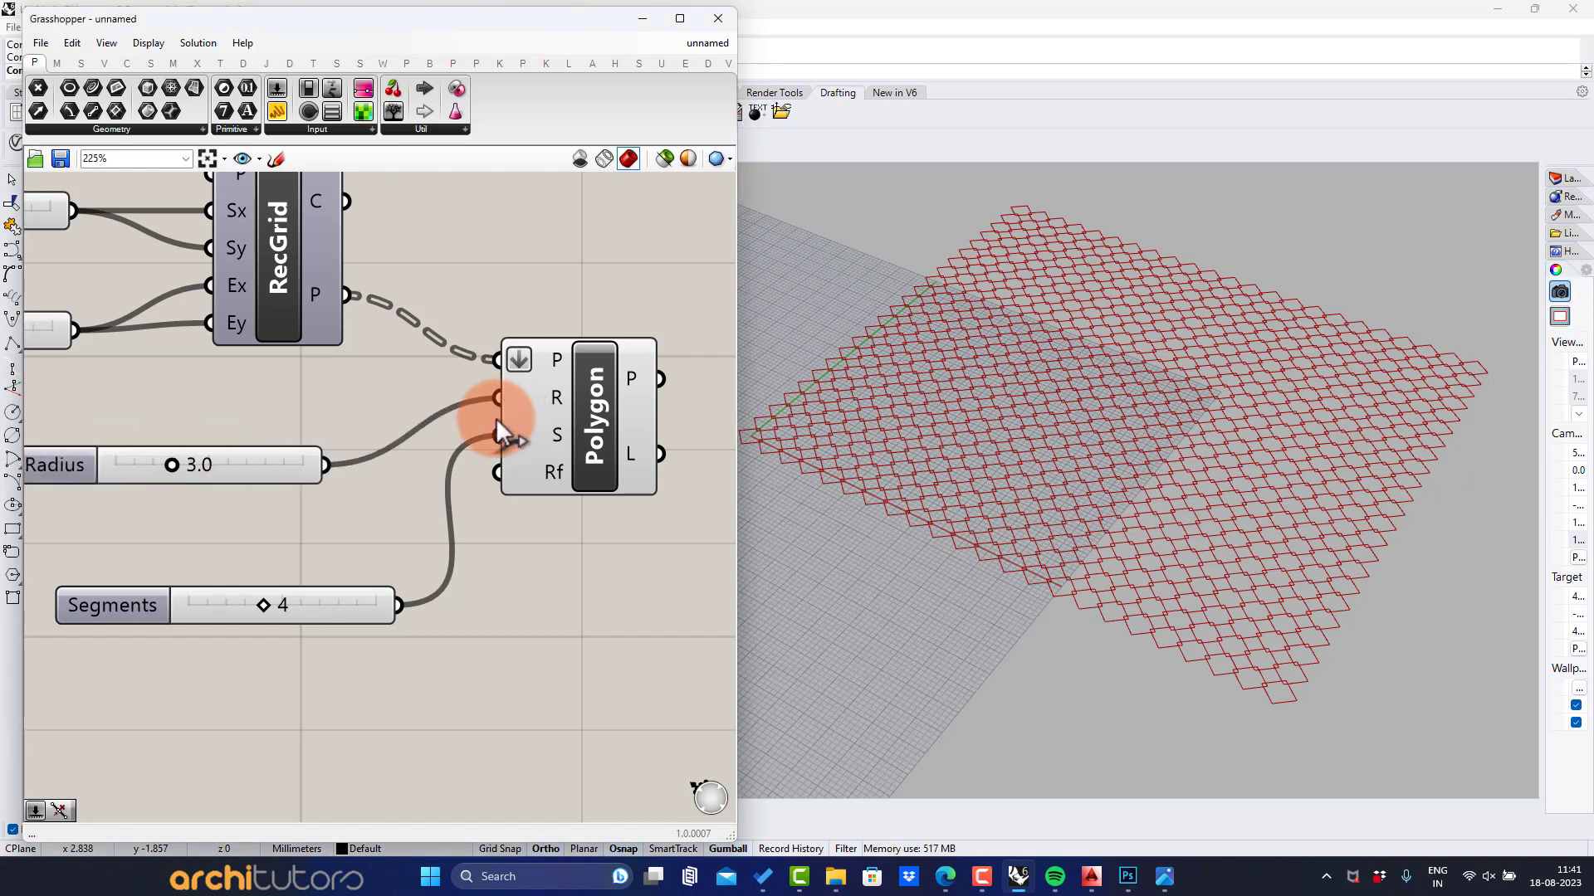
Step: Reduce the polygon radius slider to 2.2
scroll(1031, 509, up, 6)
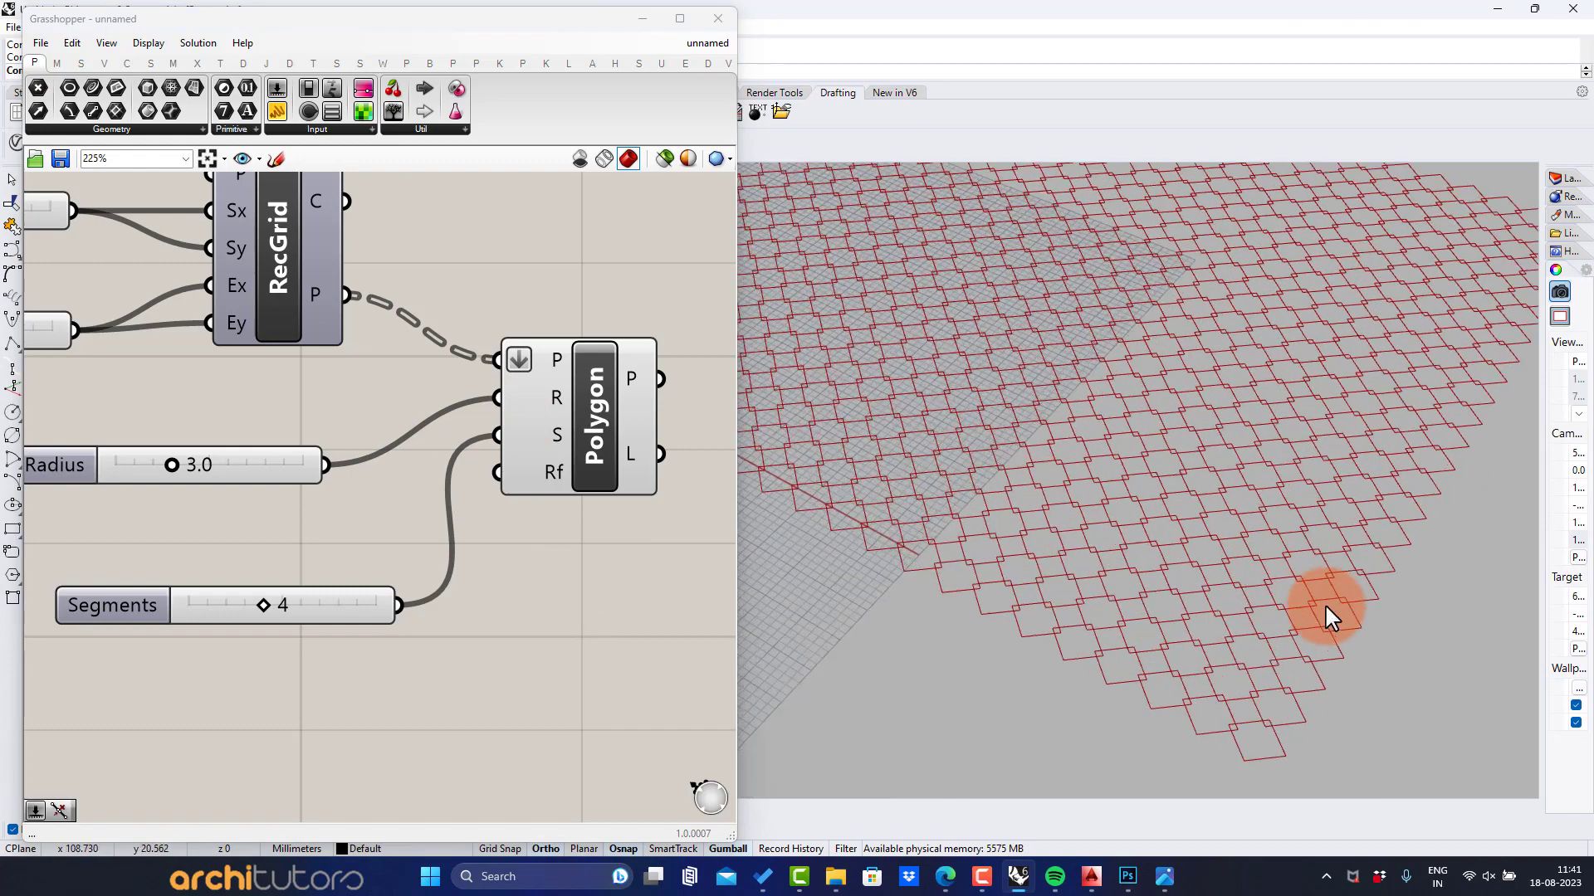
drag(172, 465, 158, 467)
right_drag(1059, 503, 925, 510)
Step: Add an Area component and connect the Polygon component's output P to its geometry input G
scroll(455, 498, down, 5)
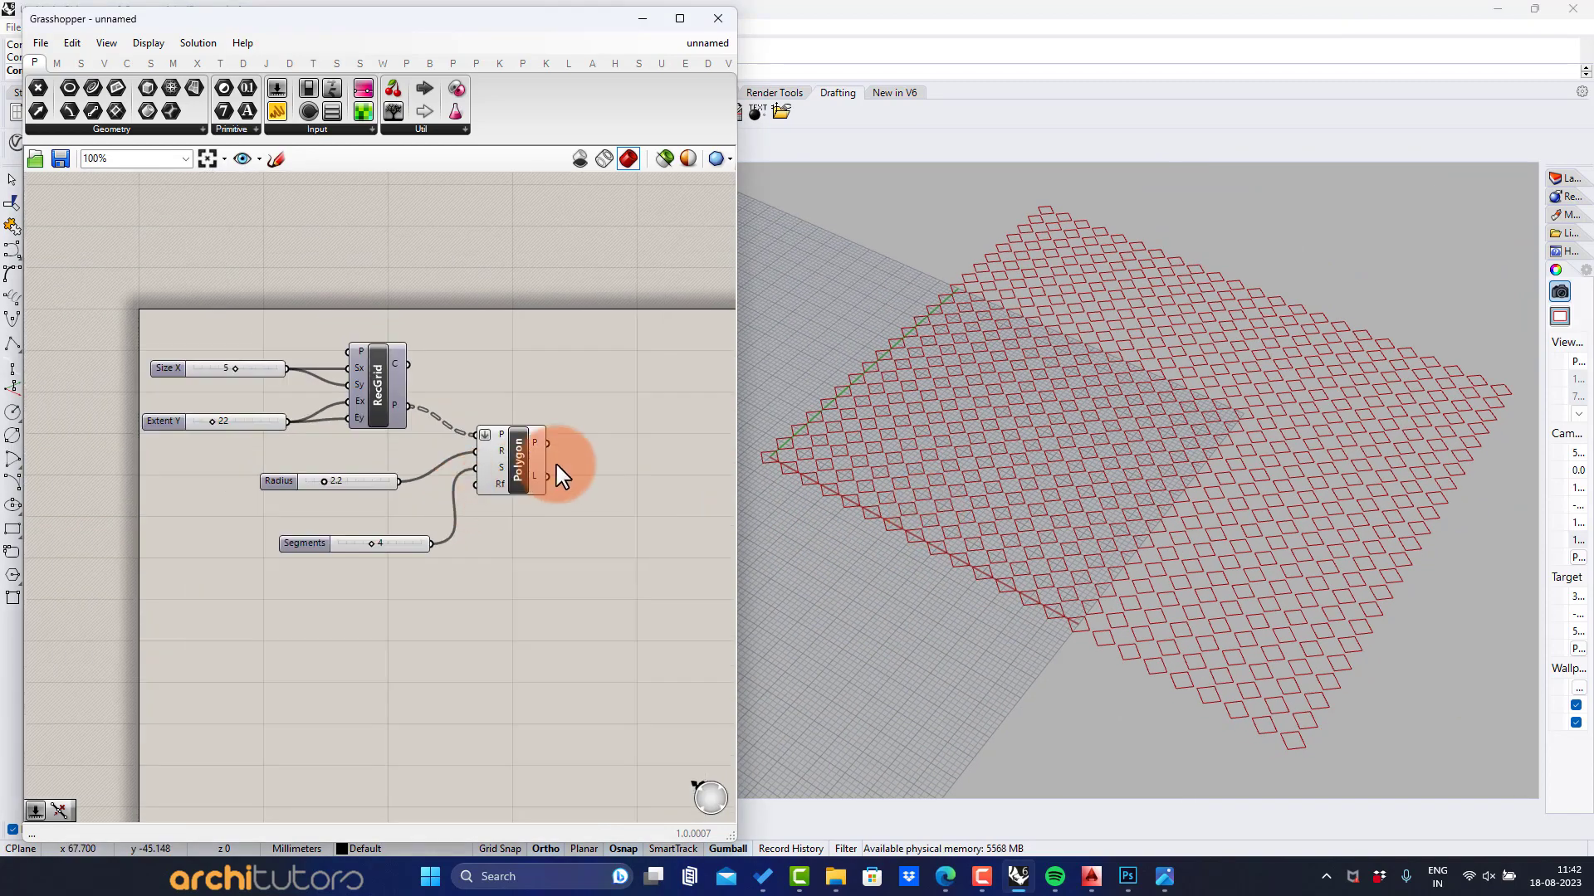
right_drag(555, 466, 331, 445)
scroll(331, 442, up, 2)
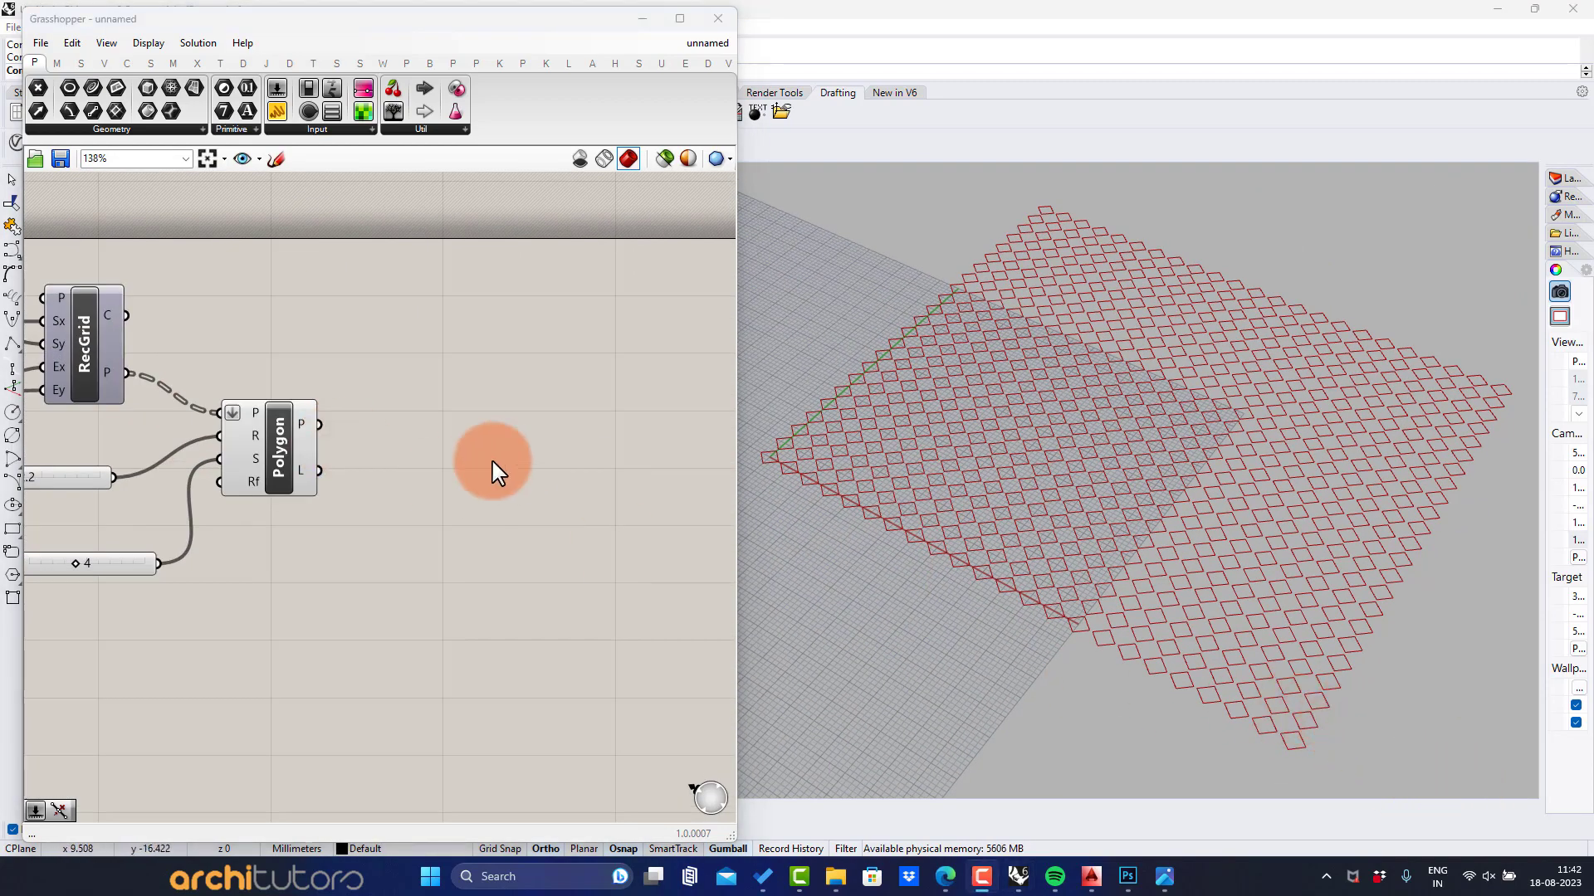
double_click(371, 401)
text(area)
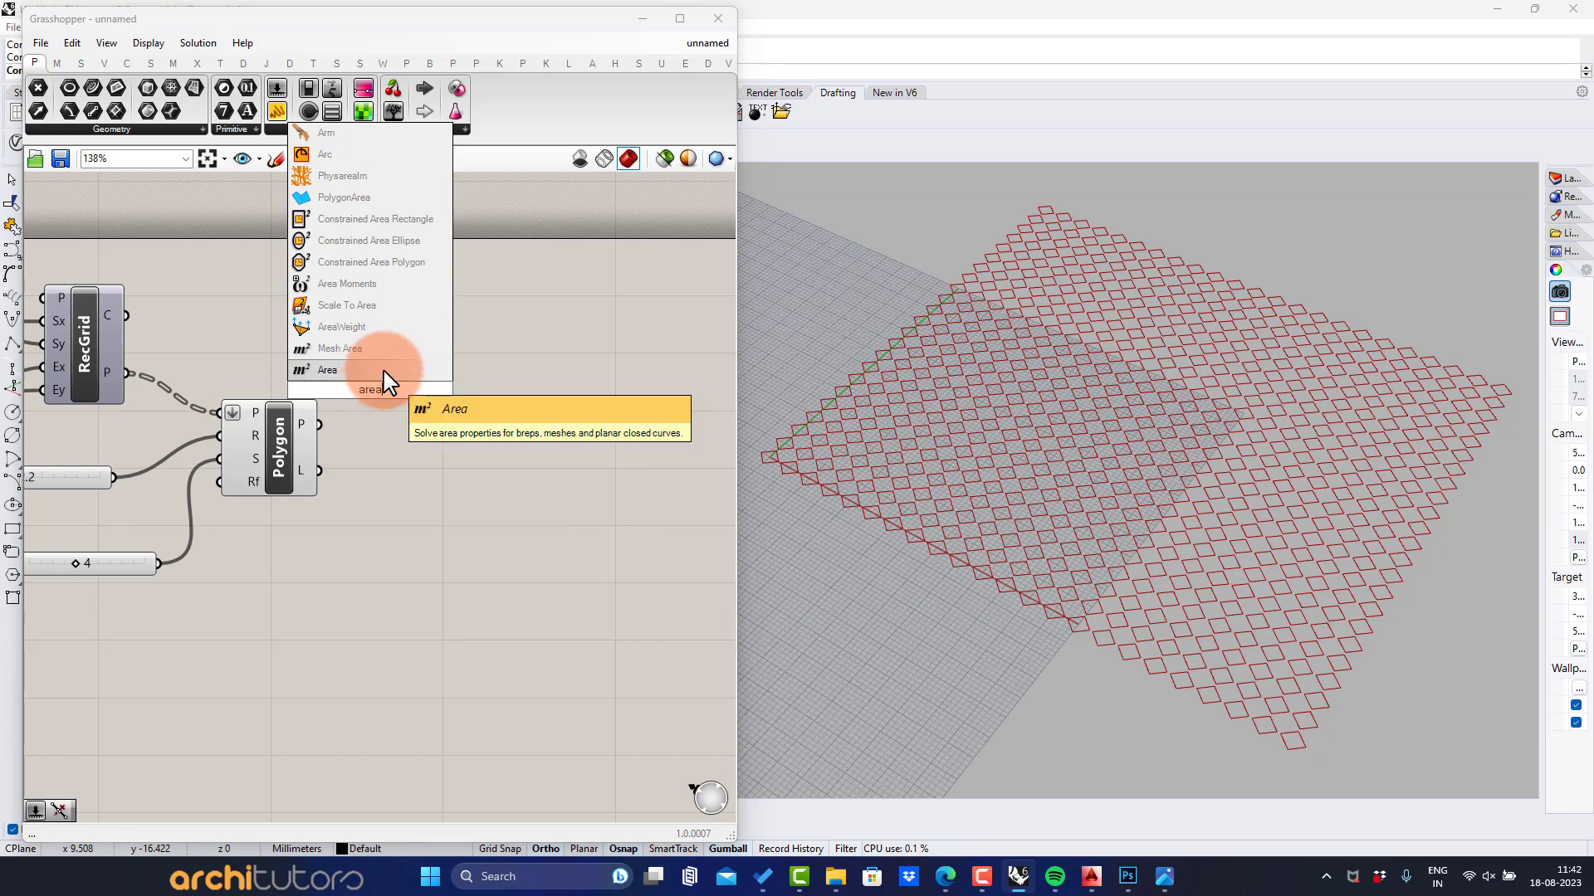
click(367, 371)
drag(326, 402, 421, 395)
click(416, 442)
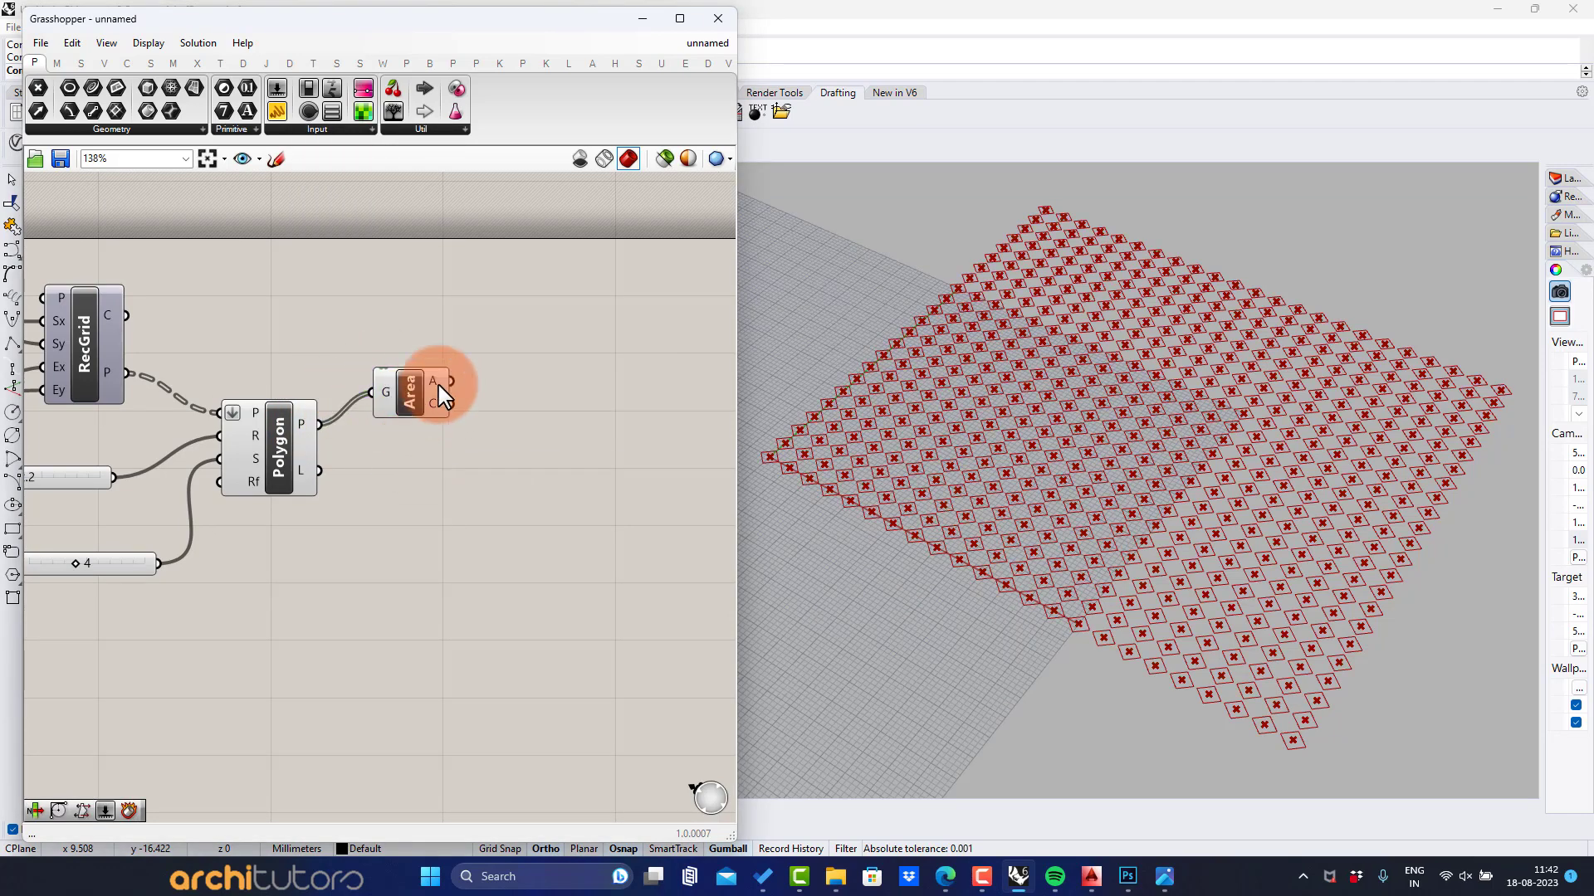
Step: Add a Distance component and connect the Area component's centroid output C to its input A
scroll(442, 374, up, 1)
right_click(442, 376)
click(439, 349)
right_drag(477, 407, 398, 384)
double_click(398, 383)
text(dis)
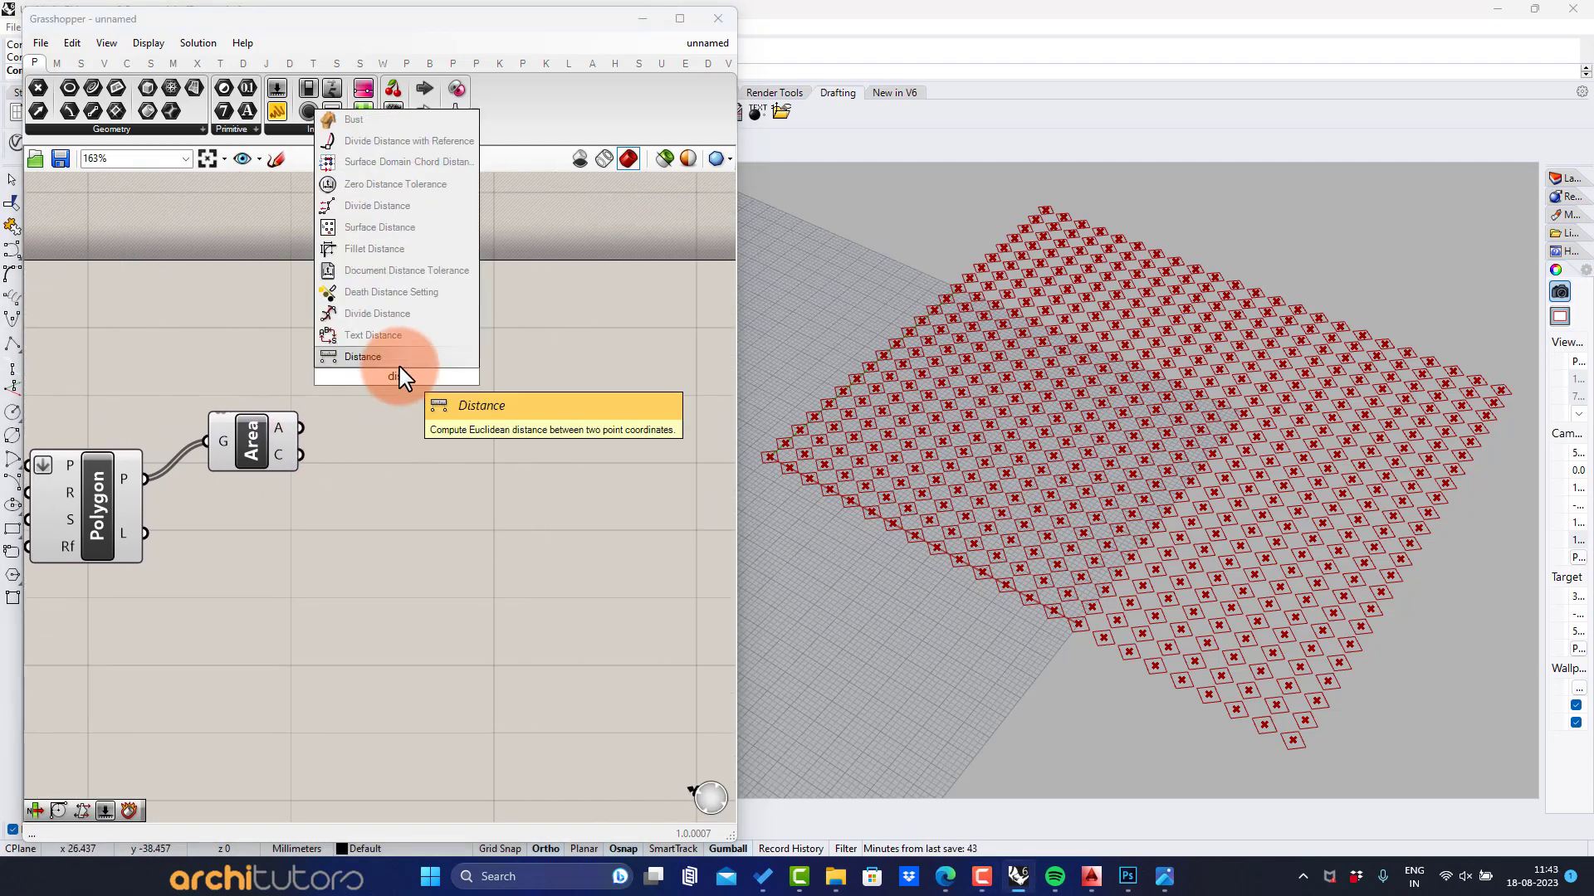
click(404, 363)
click(436, 481)
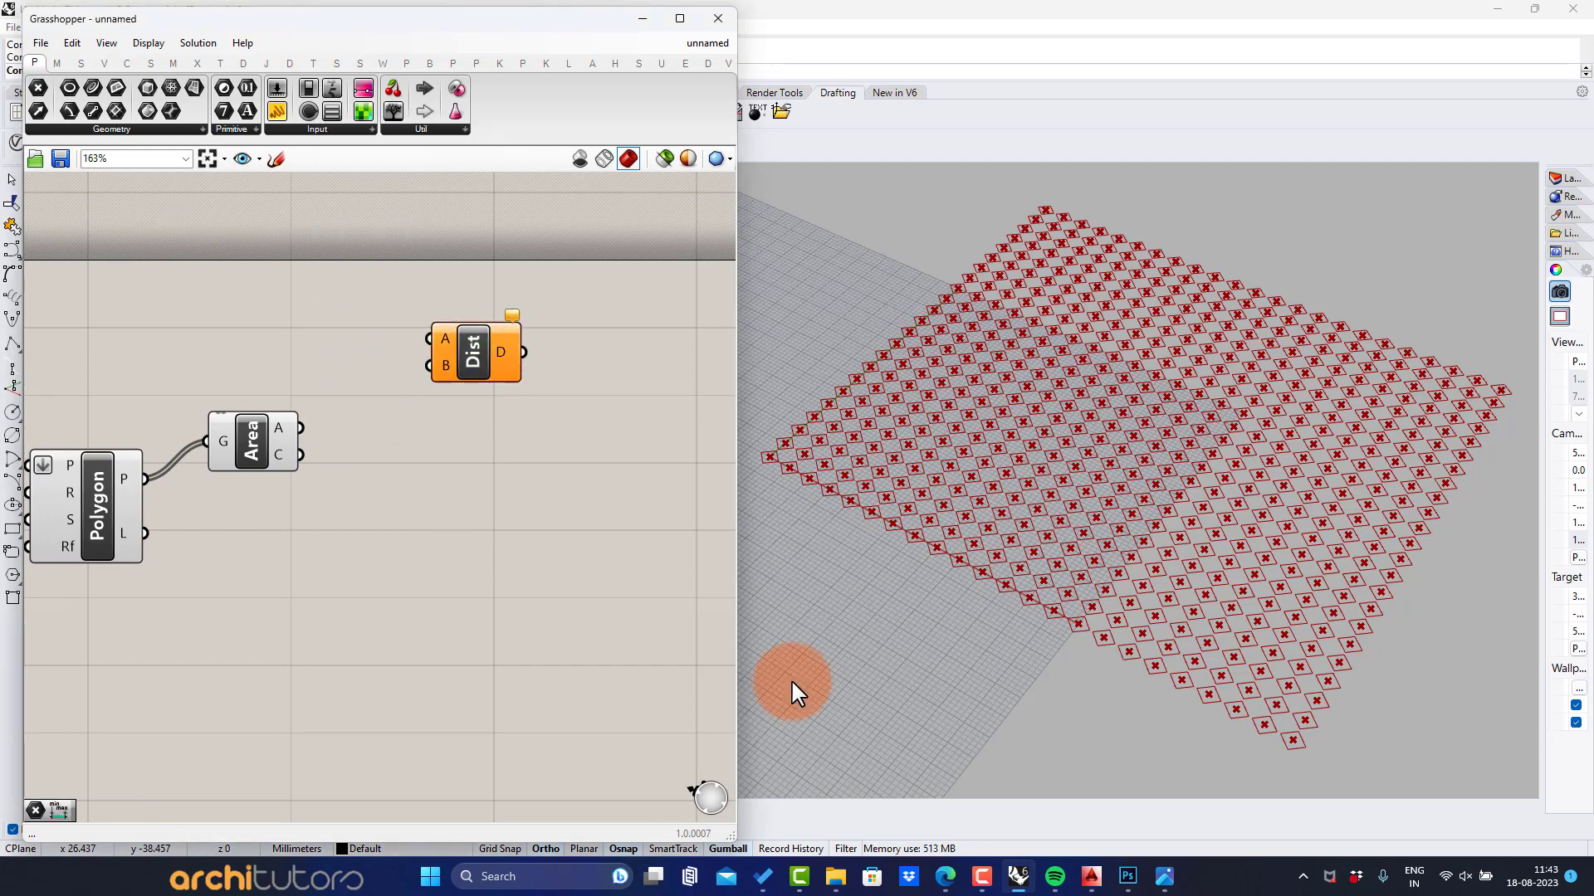
click(1440, 814)
drag(302, 456, 427, 343)
click(441, 391)
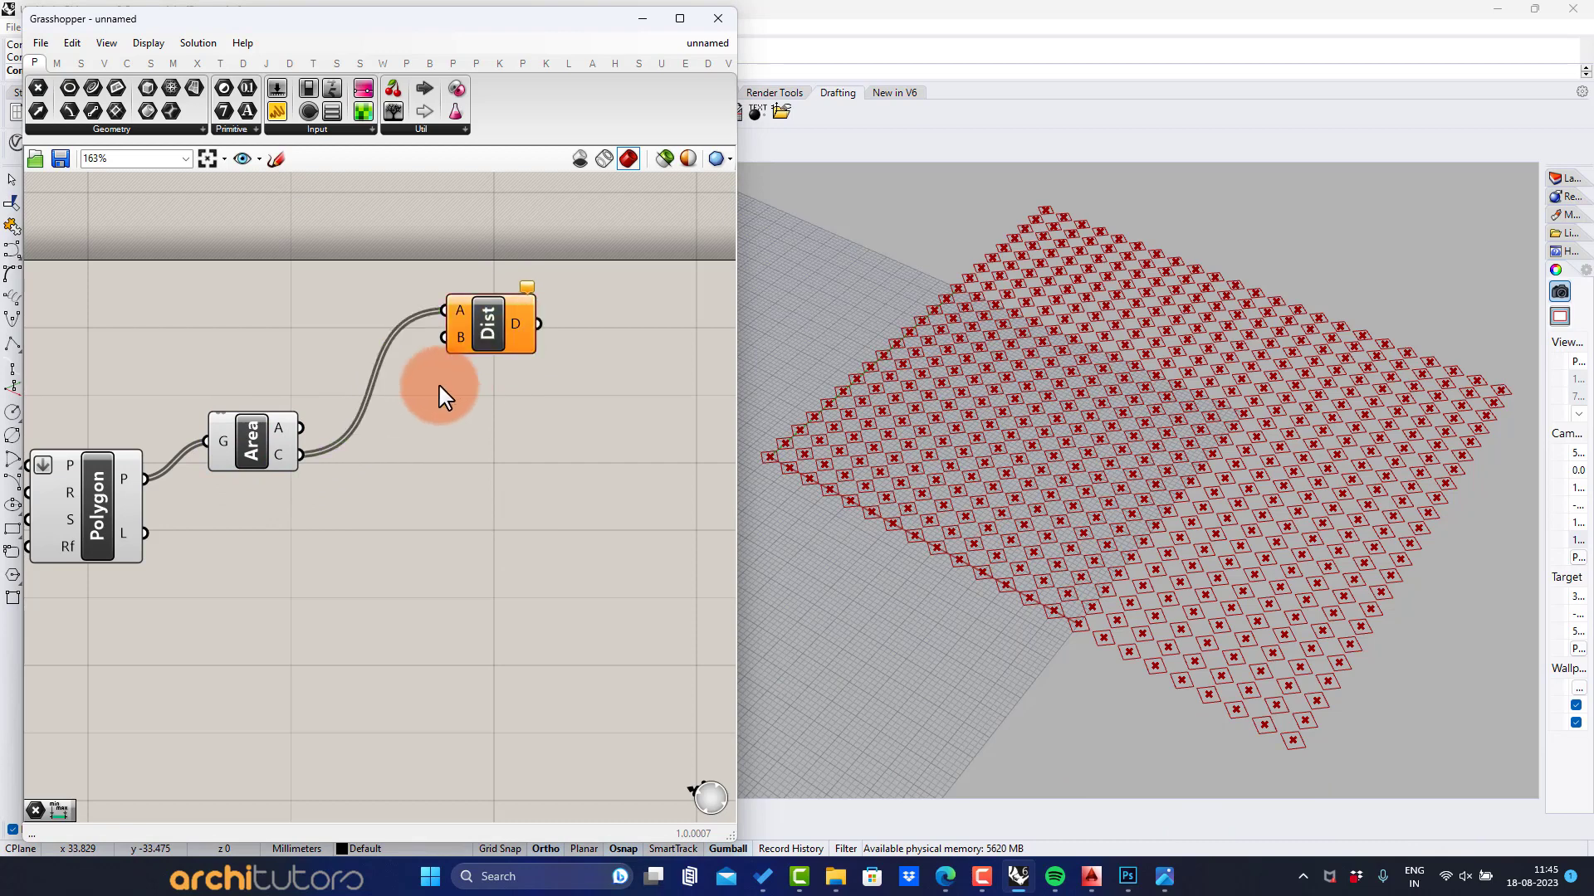
Step: Add a Point parameter, set it to one point near the middle of the polygon grid, and connect it to the Distance component's input B
scroll(402, 412, up, 1)
scroll(253, 379, up, 1)
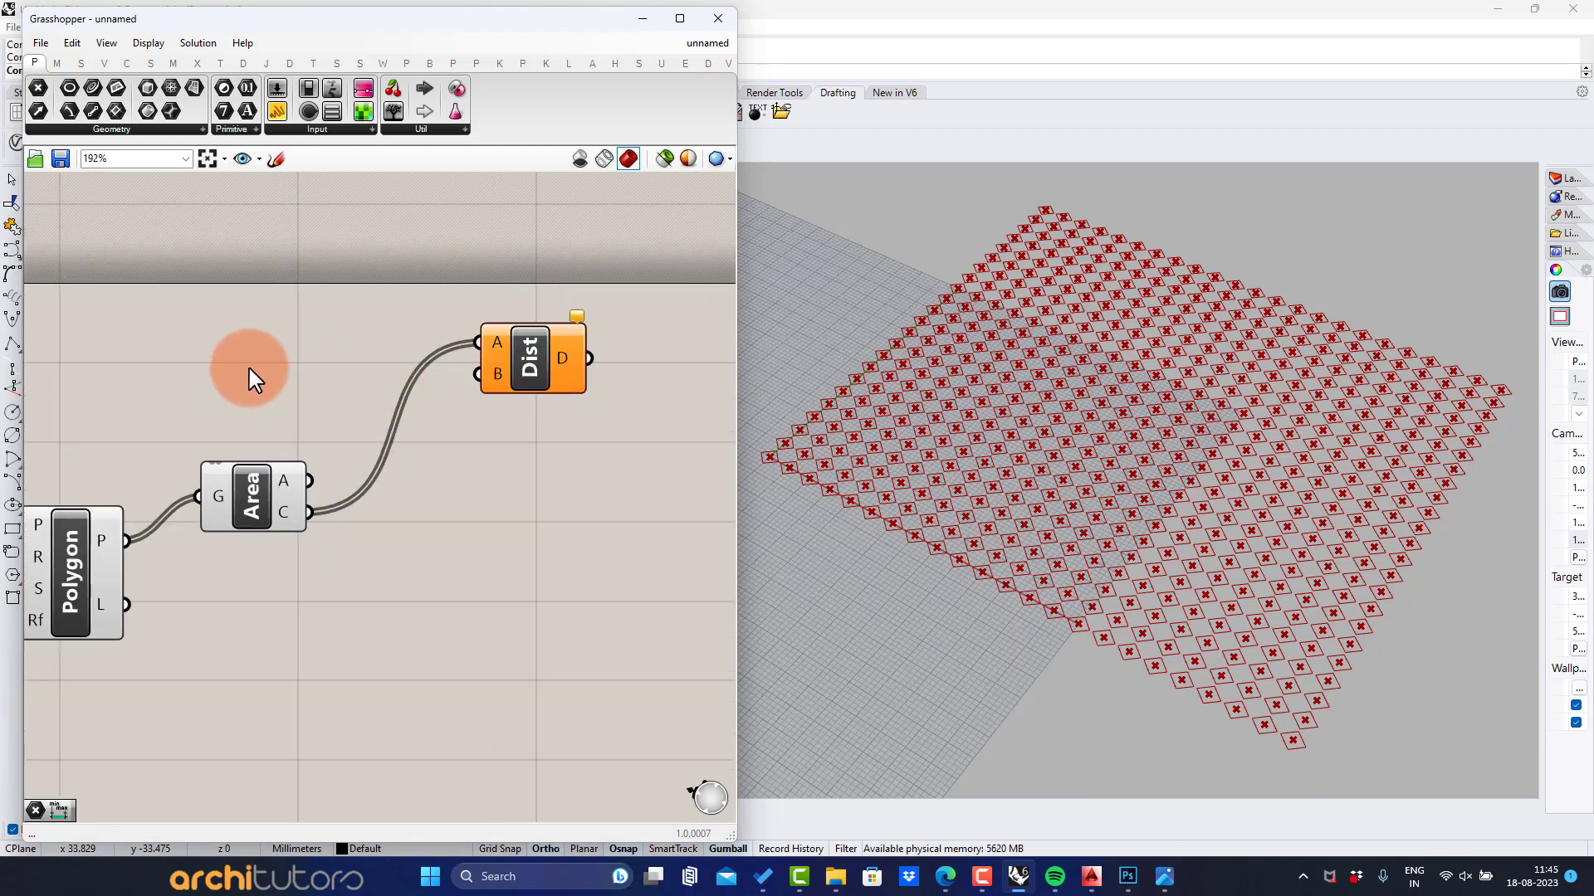
double_click(253, 379)
text(point)
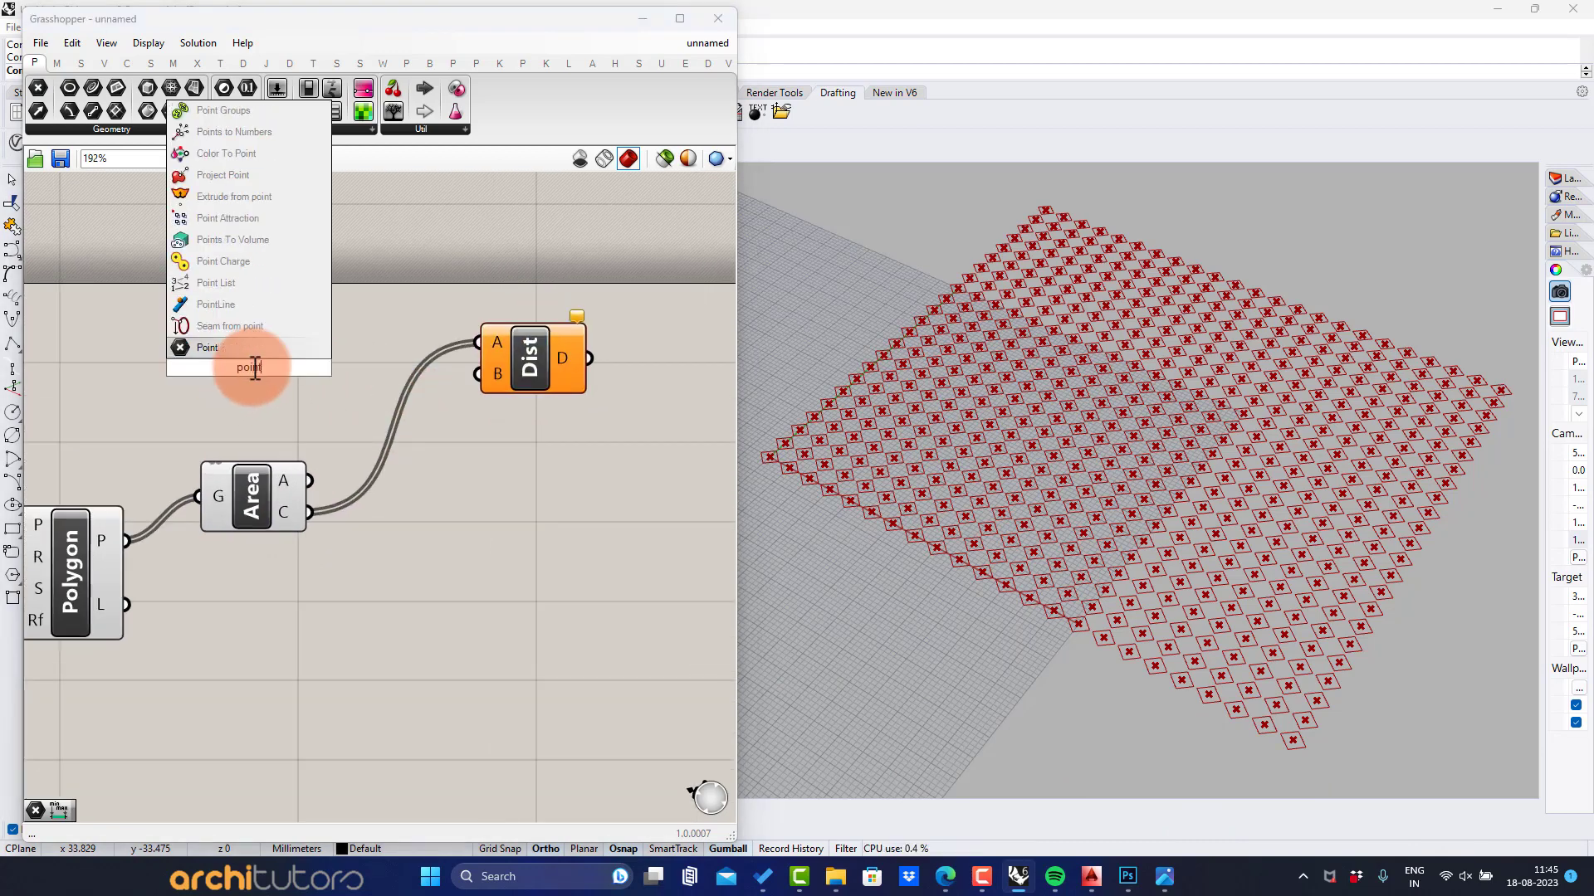
click(270, 349)
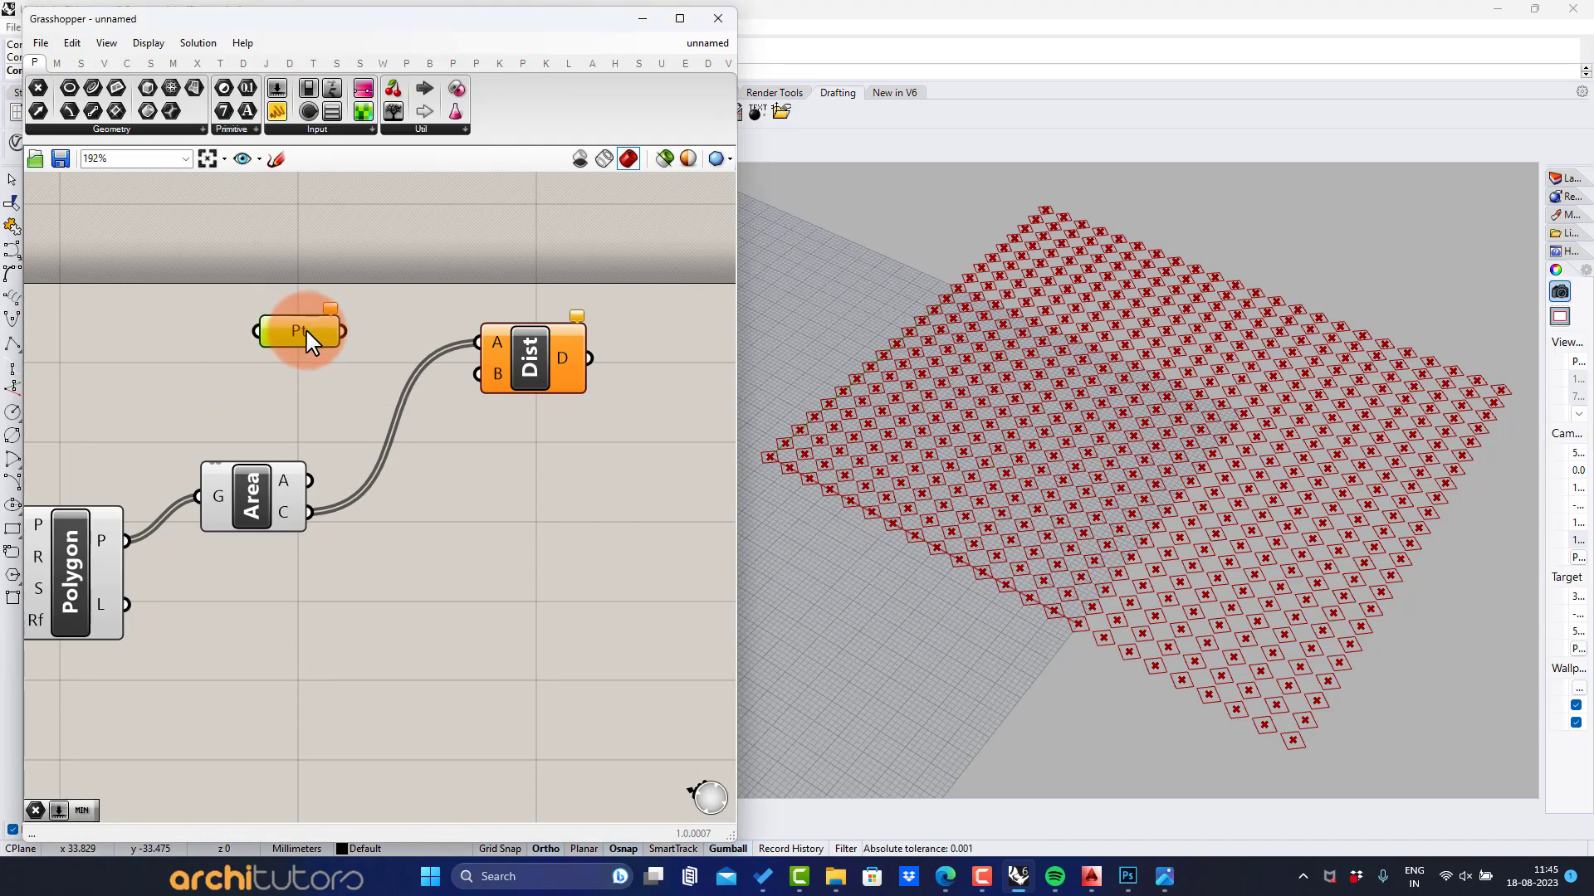
right_click(305, 327)
click(380, 558)
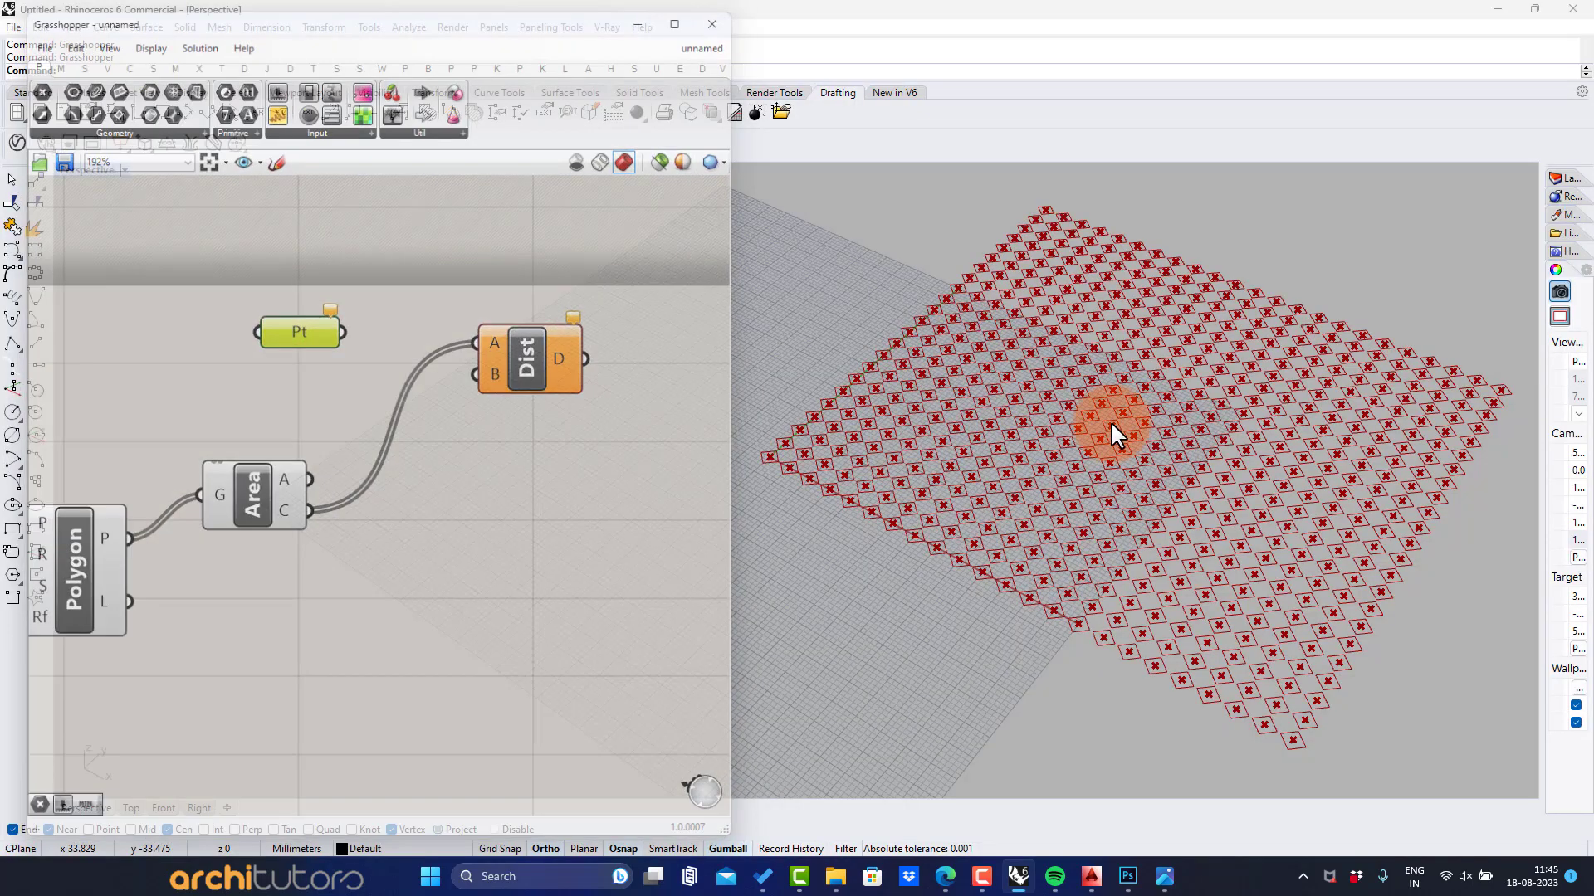
click(1153, 437)
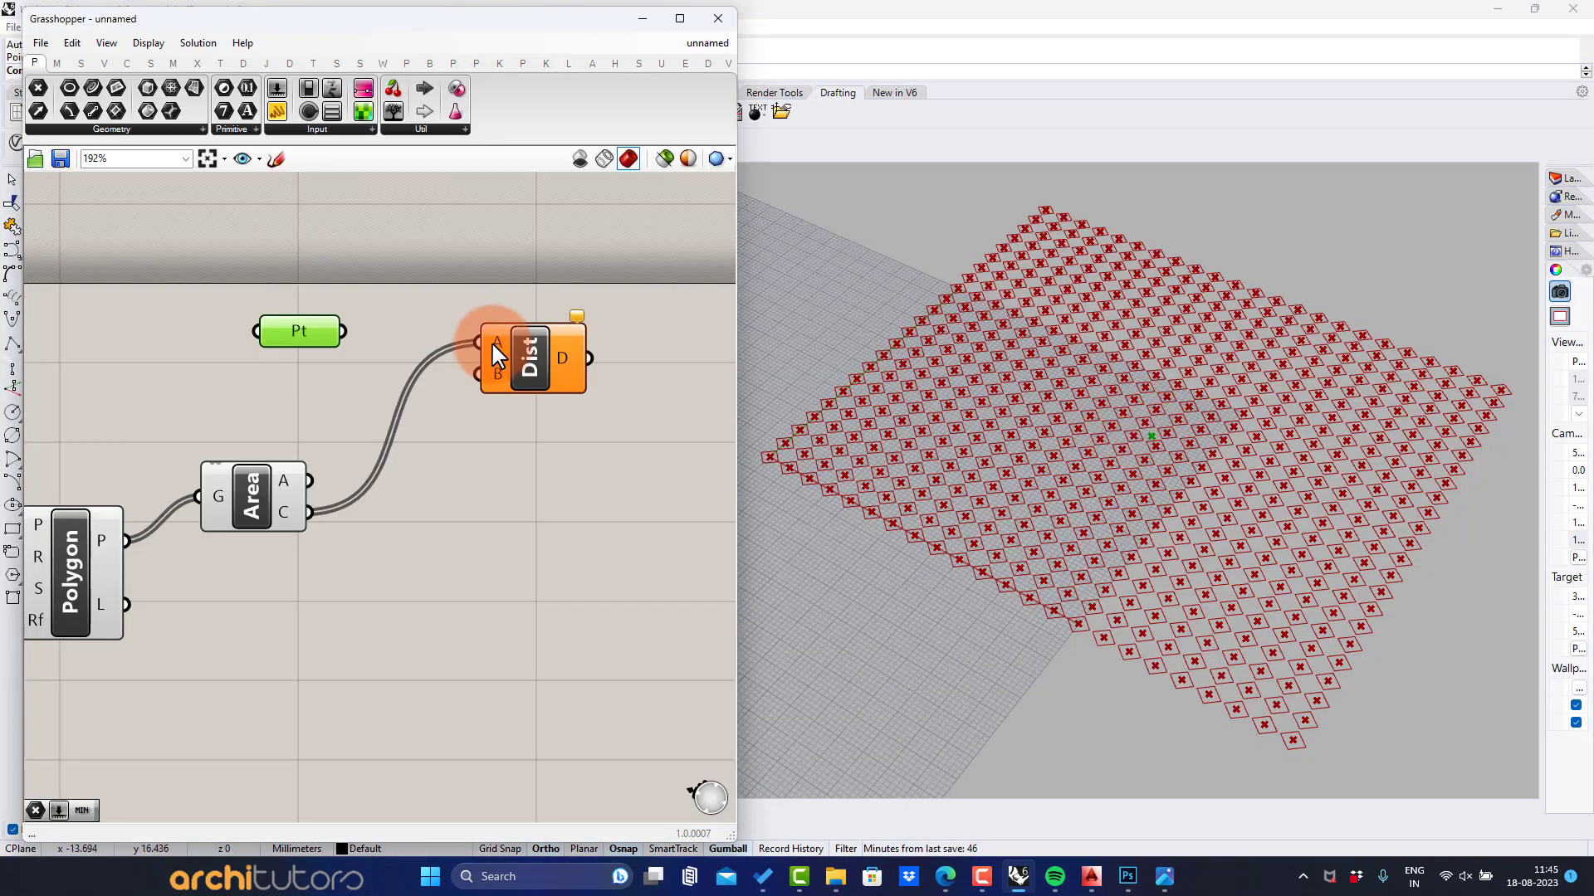
drag(527, 358, 544, 357)
click(518, 438)
Step: Add a Minimum component and connect the Distance component's output D to its input A
right_drag(614, 412, 464, 408)
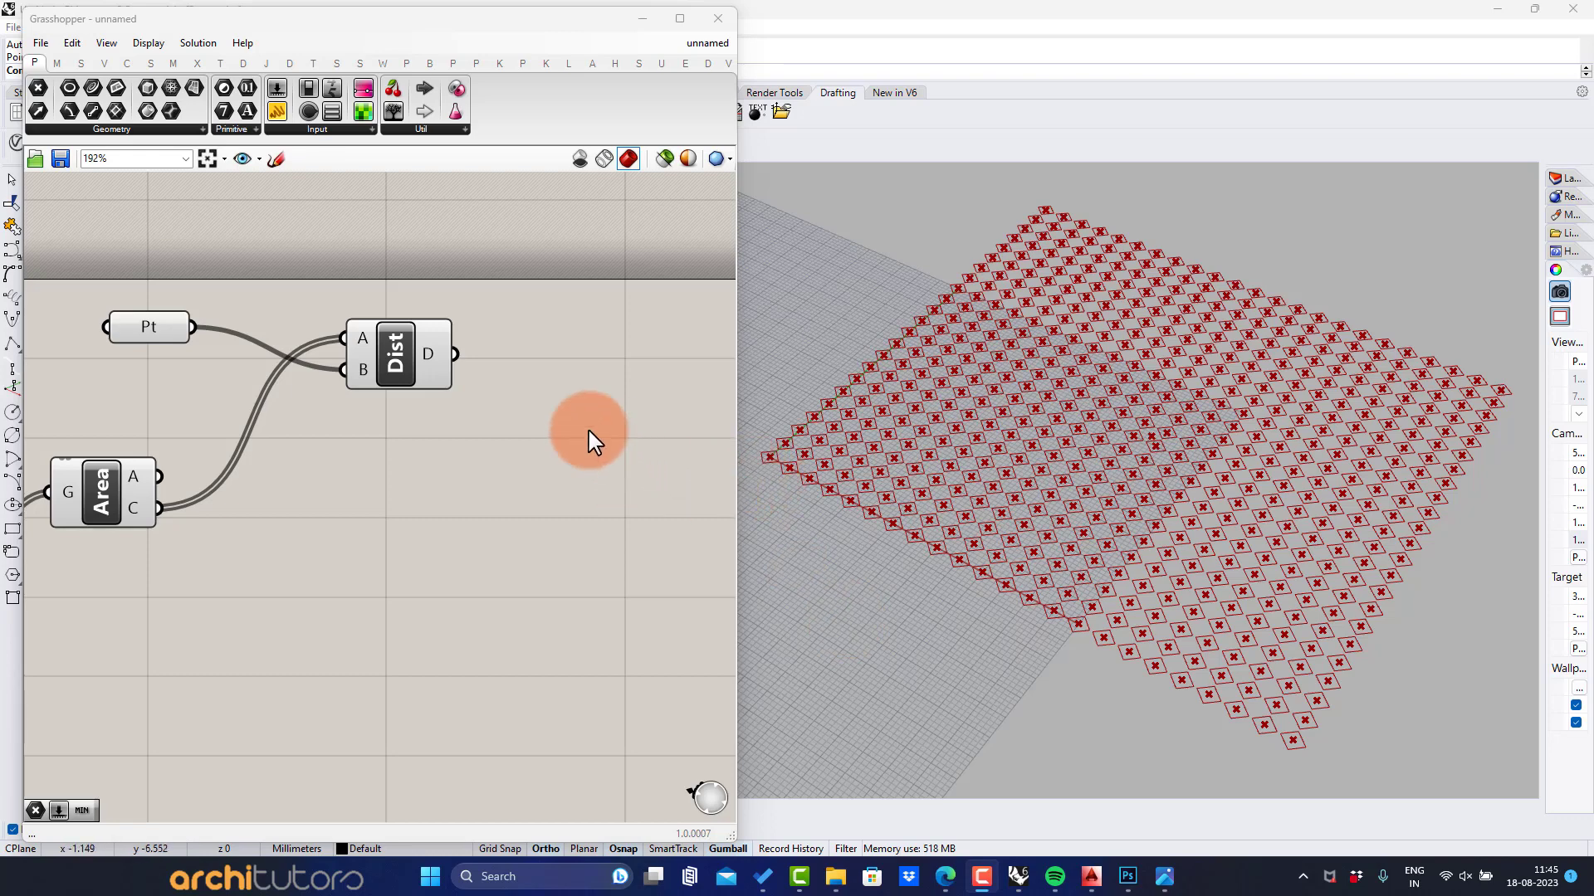
right_drag(590, 434, 534, 416)
double_click(532, 413)
text(min)
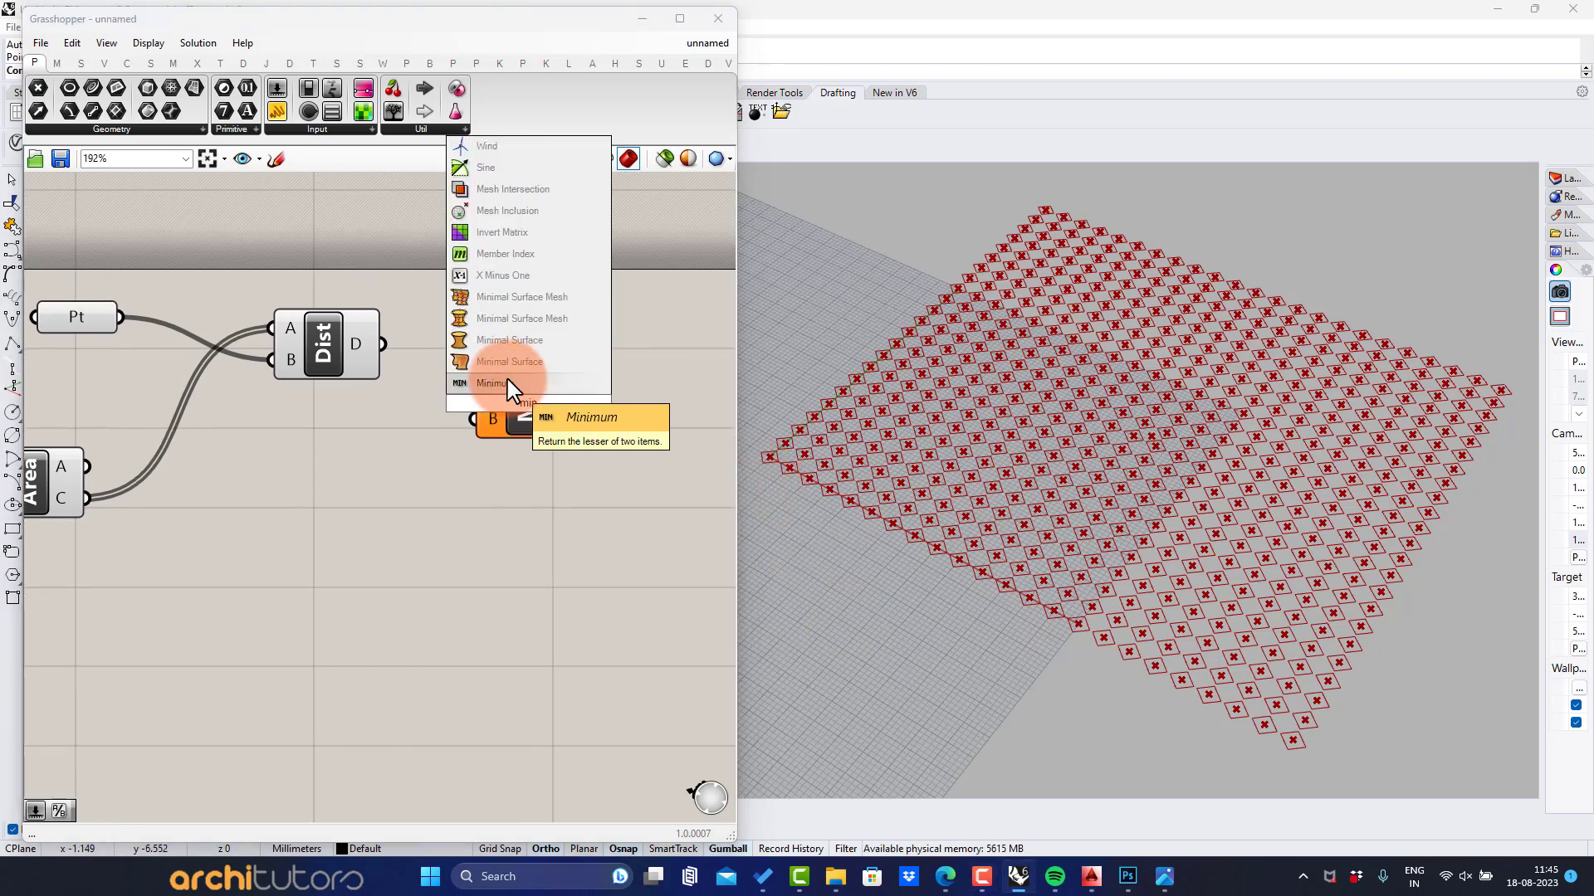
click(512, 388)
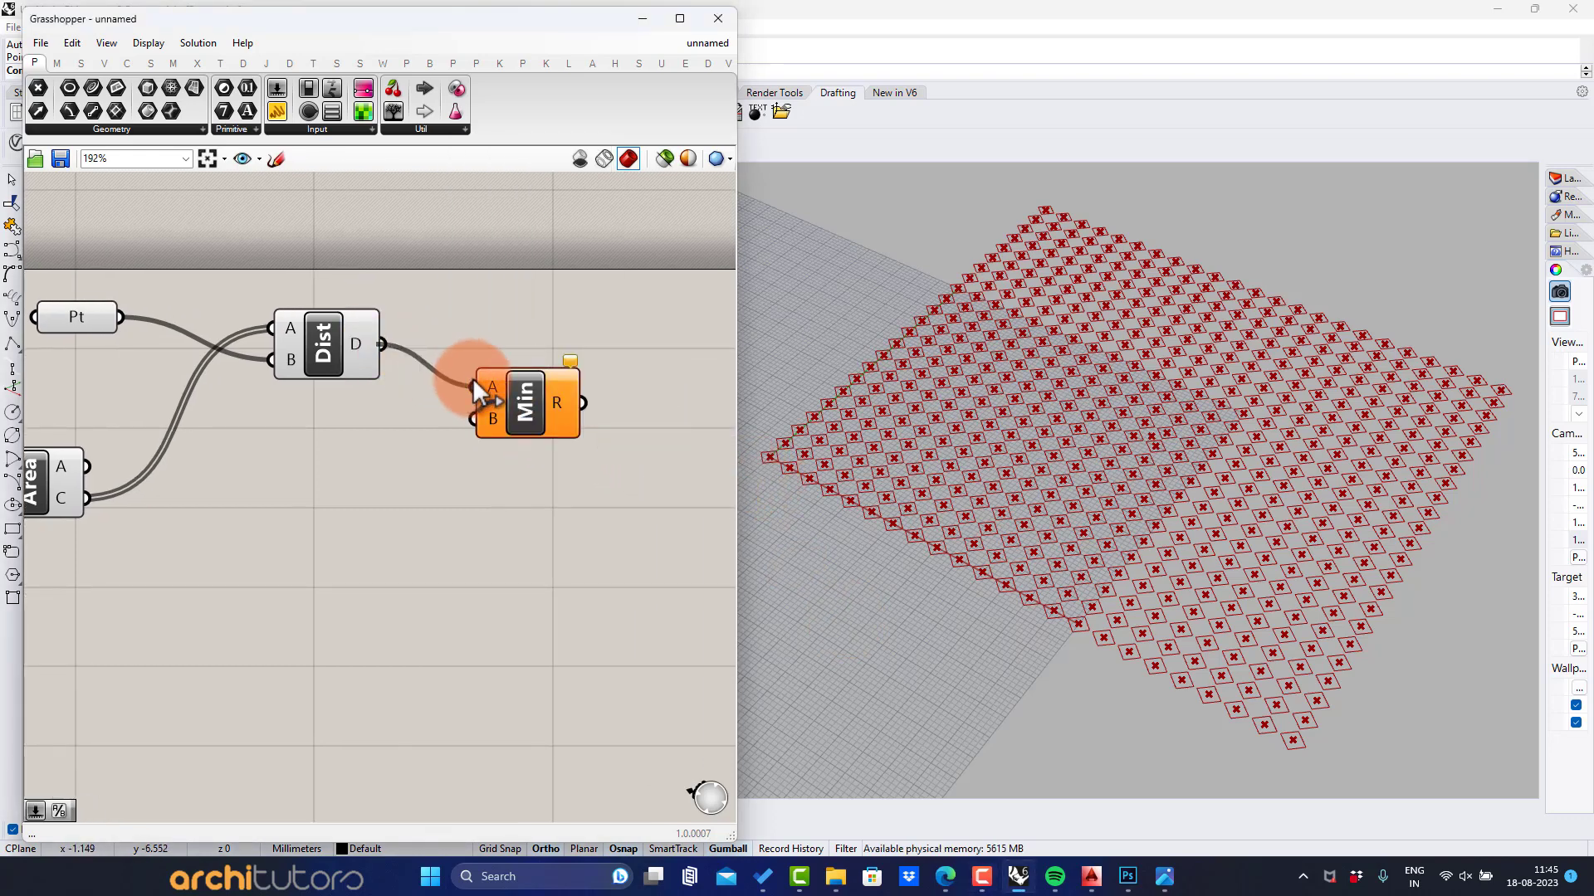
Step: Create a number slider with value 50 and connect it to the Minimum component's input B
double_click(401, 434)
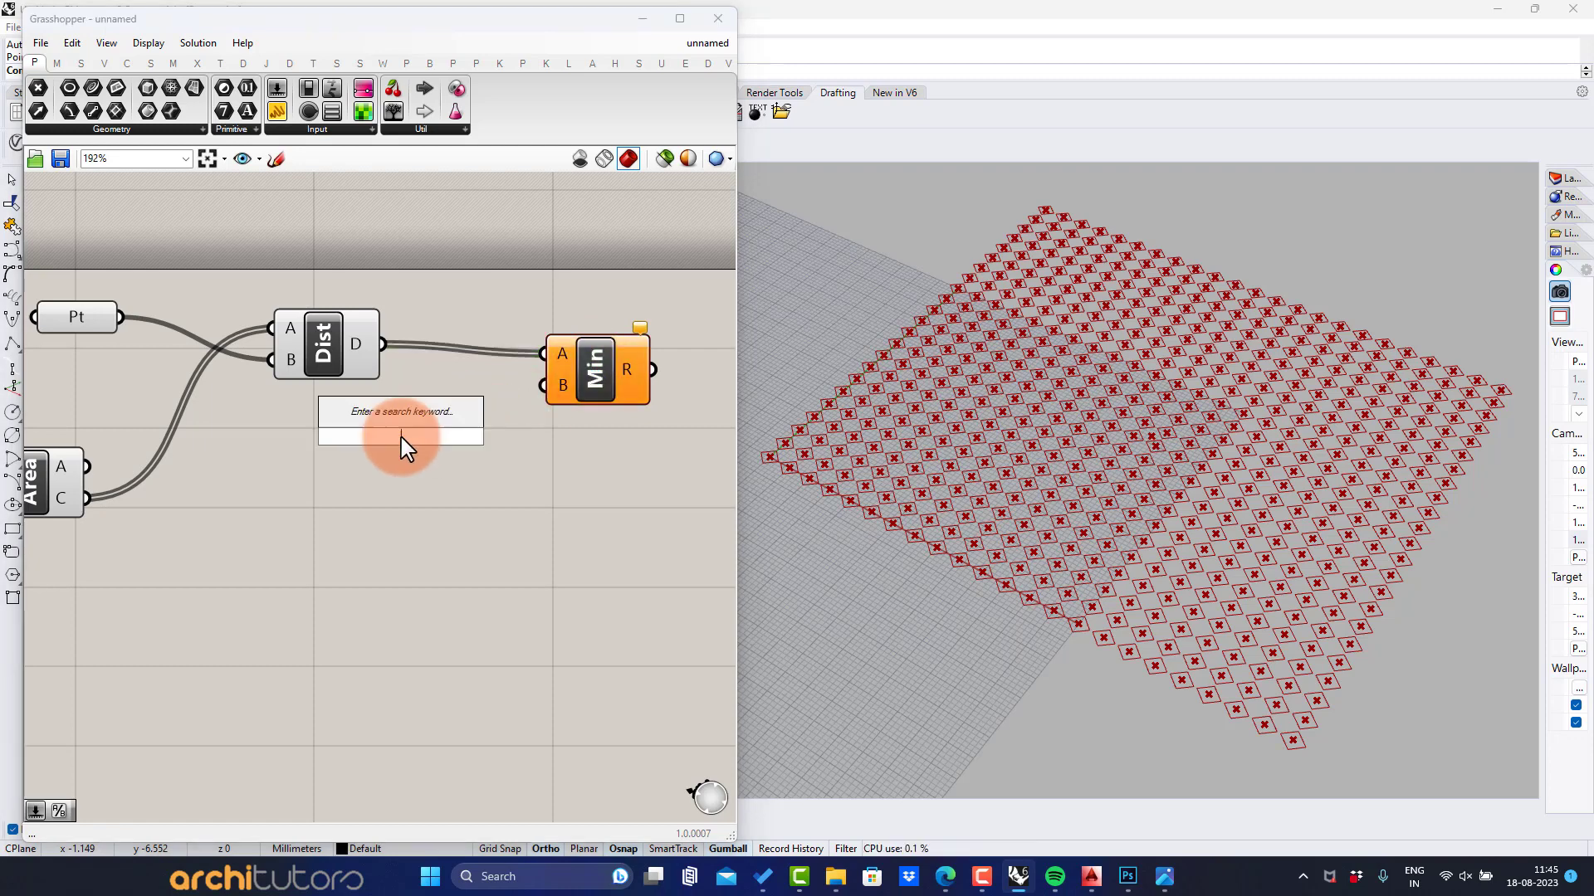
text(50)
key(Return)
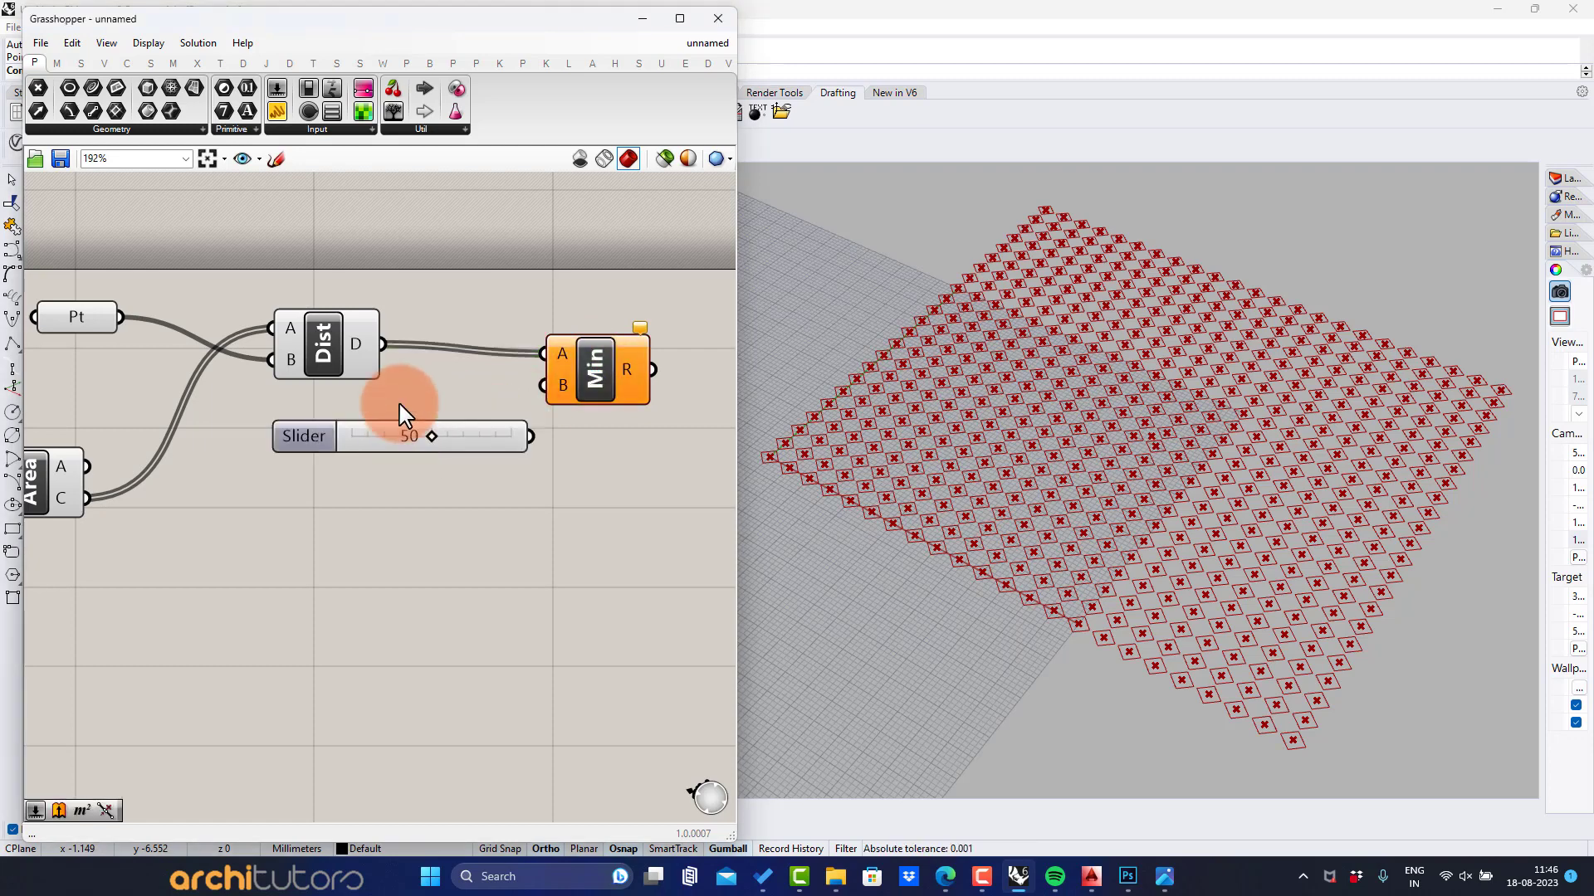
drag(546, 404, 126, 520)
scroll(548, 340, down, 2)
Step: Tidy the layout by moving the distance components away from Area, aligning the Point with Distance, and bringing Minimum closer
drag(569, 345, 193, 508)
drag(351, 501, 409, 468)
click(381, 523)
scroll(195, 362, up, 2)
drag(203, 396, 255, 422)
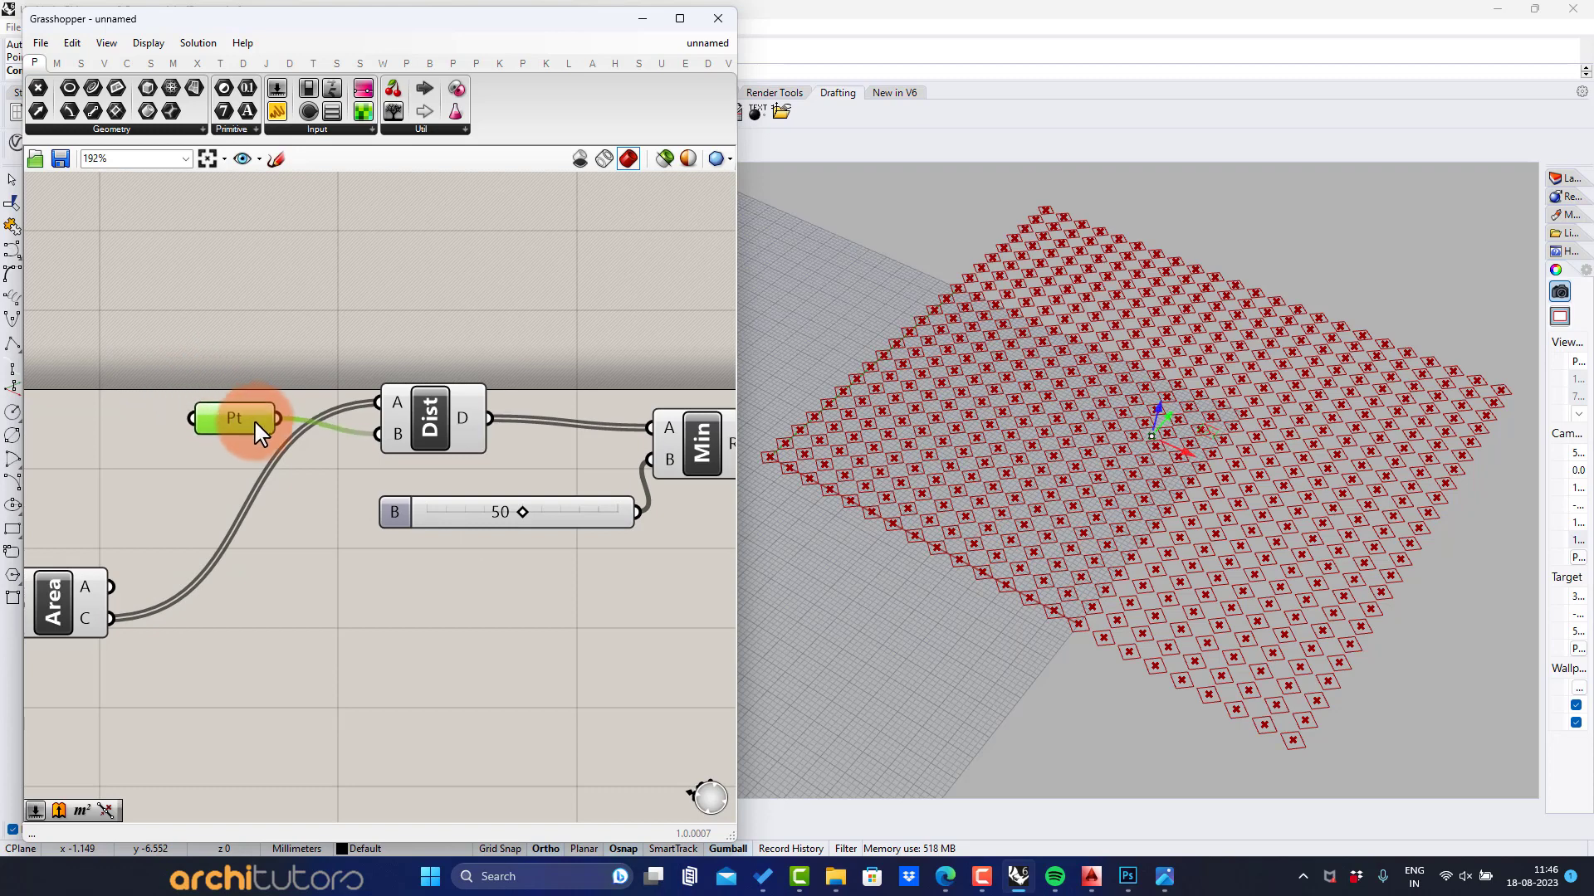
scroll(253, 431, down, 2)
right_drag(434, 434, 227, 413)
scroll(227, 413, up, 3)
drag(285, 493, 238, 495)
click(349, 456)
scroll(356, 426, down, 2)
scroll(373, 431, up, 1)
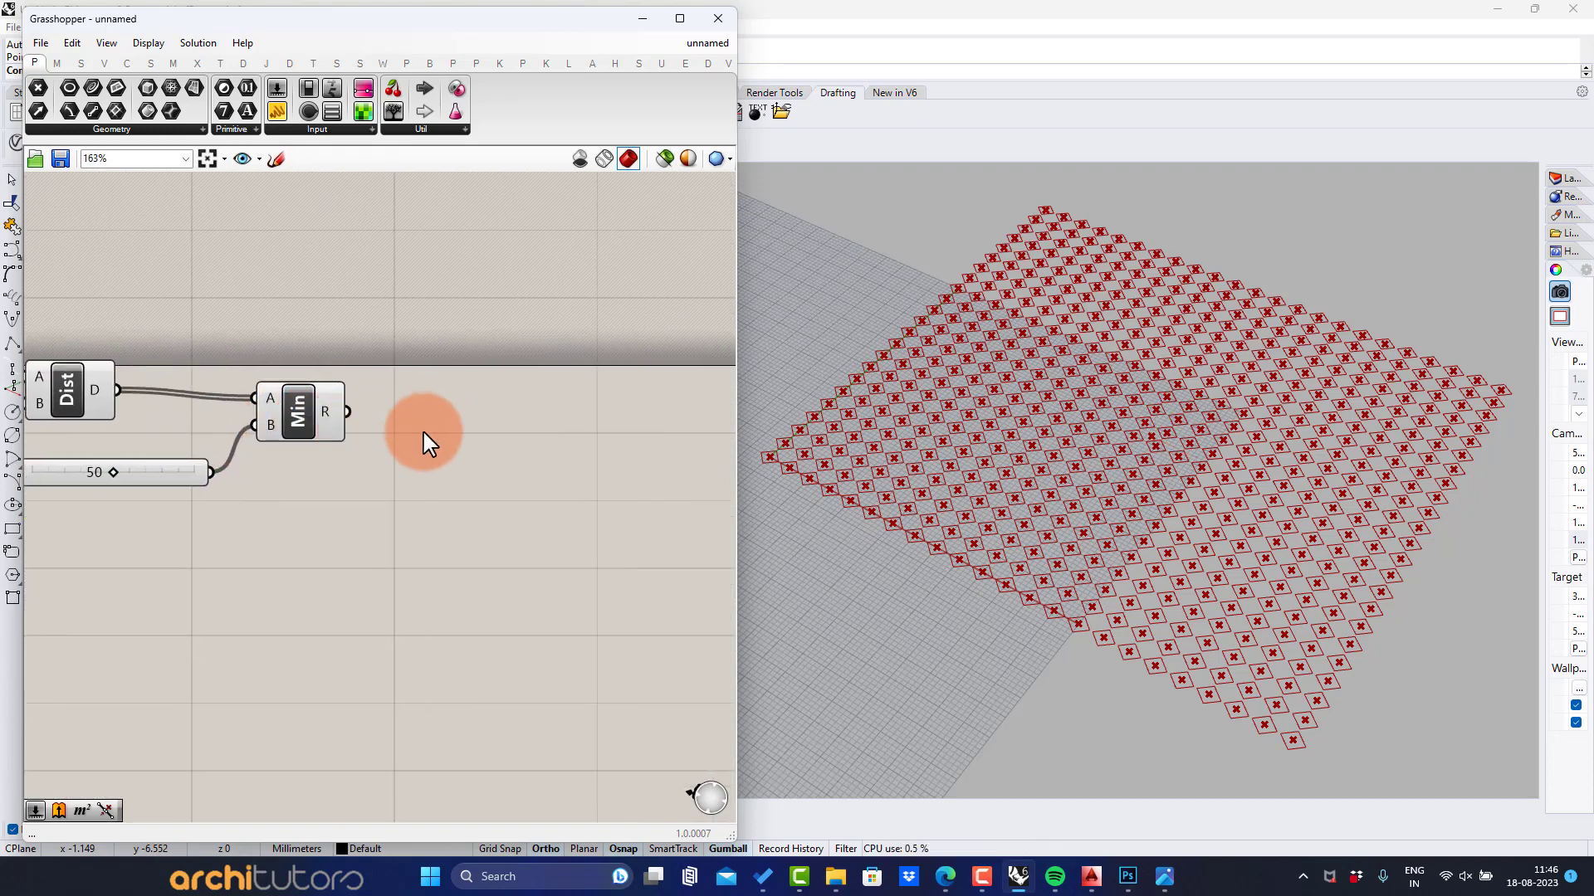
Step: Add a Division component, connecting the Minimum result to its input A and the 50 slider to its input B
double_click(425, 440)
text(divisi)
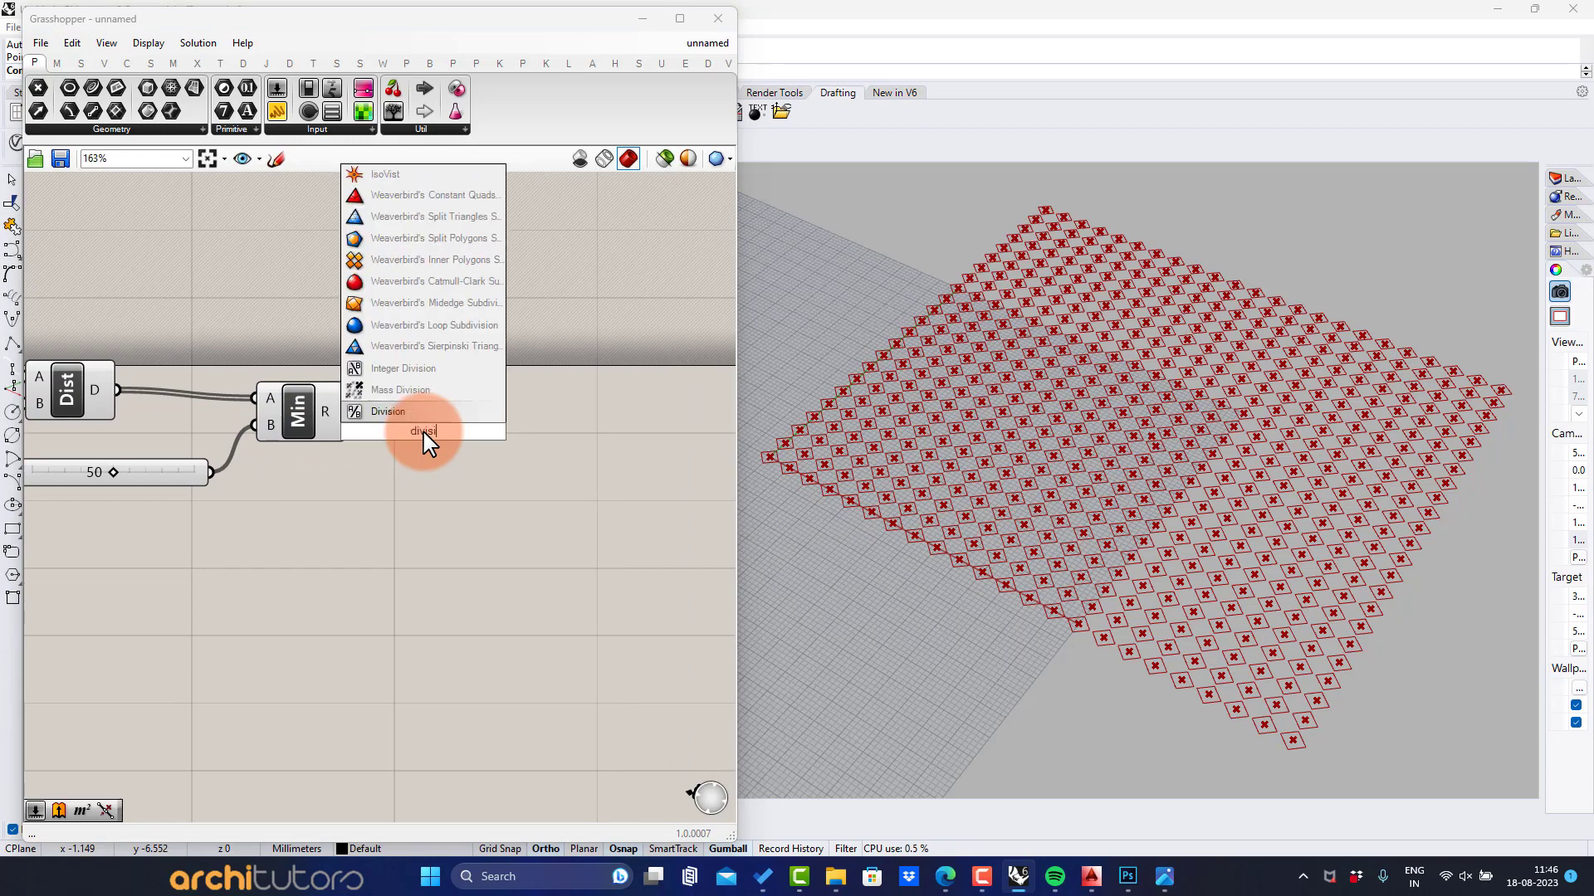
key(Return)
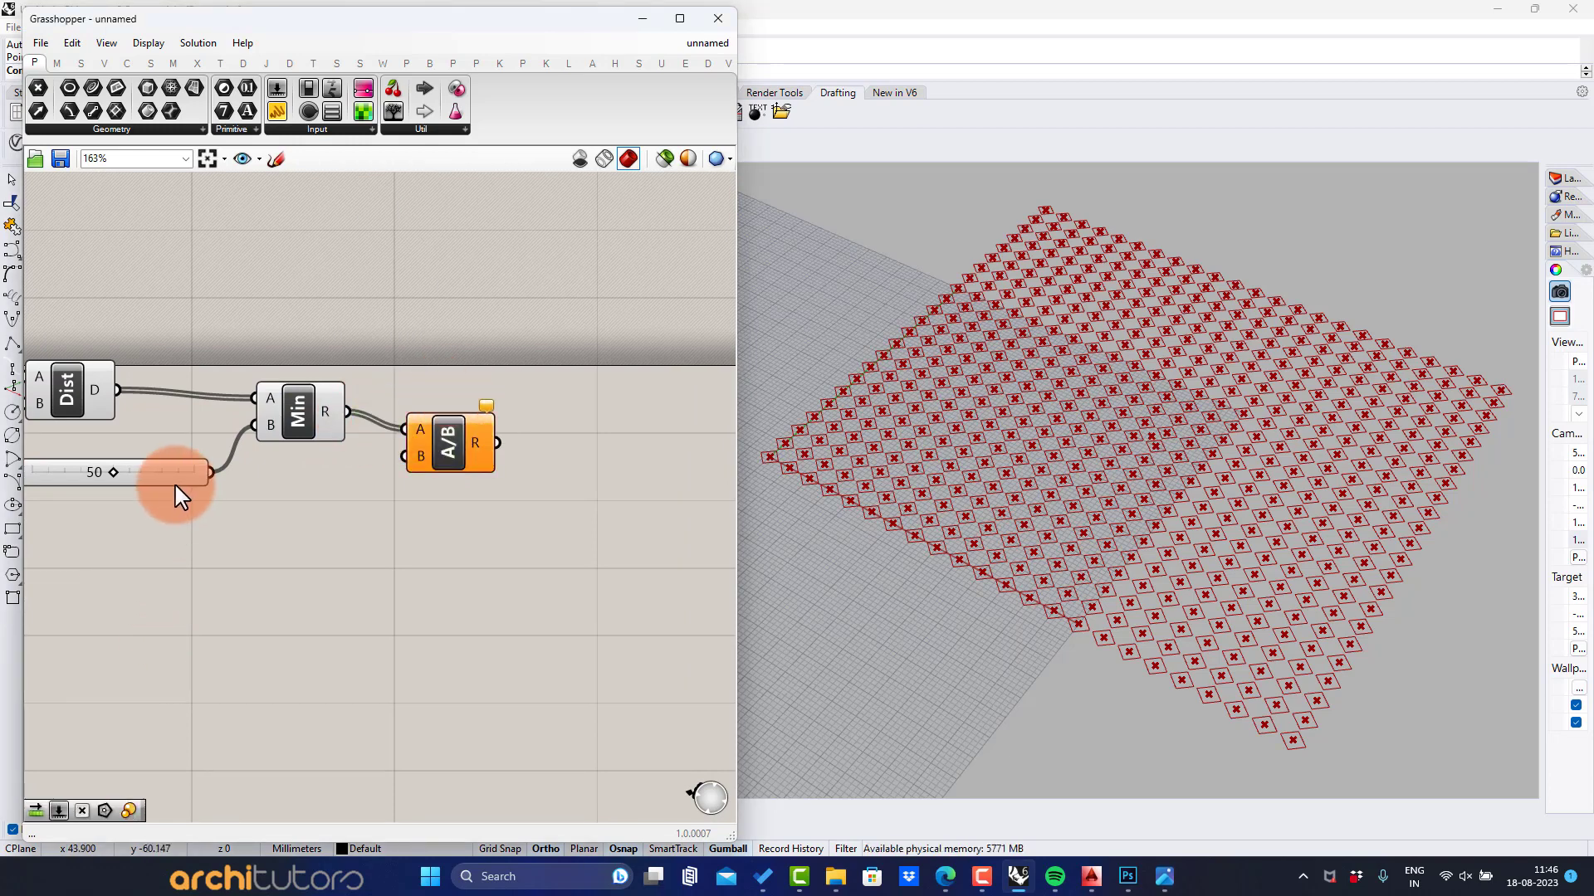
drag(178, 483, 165, 502)
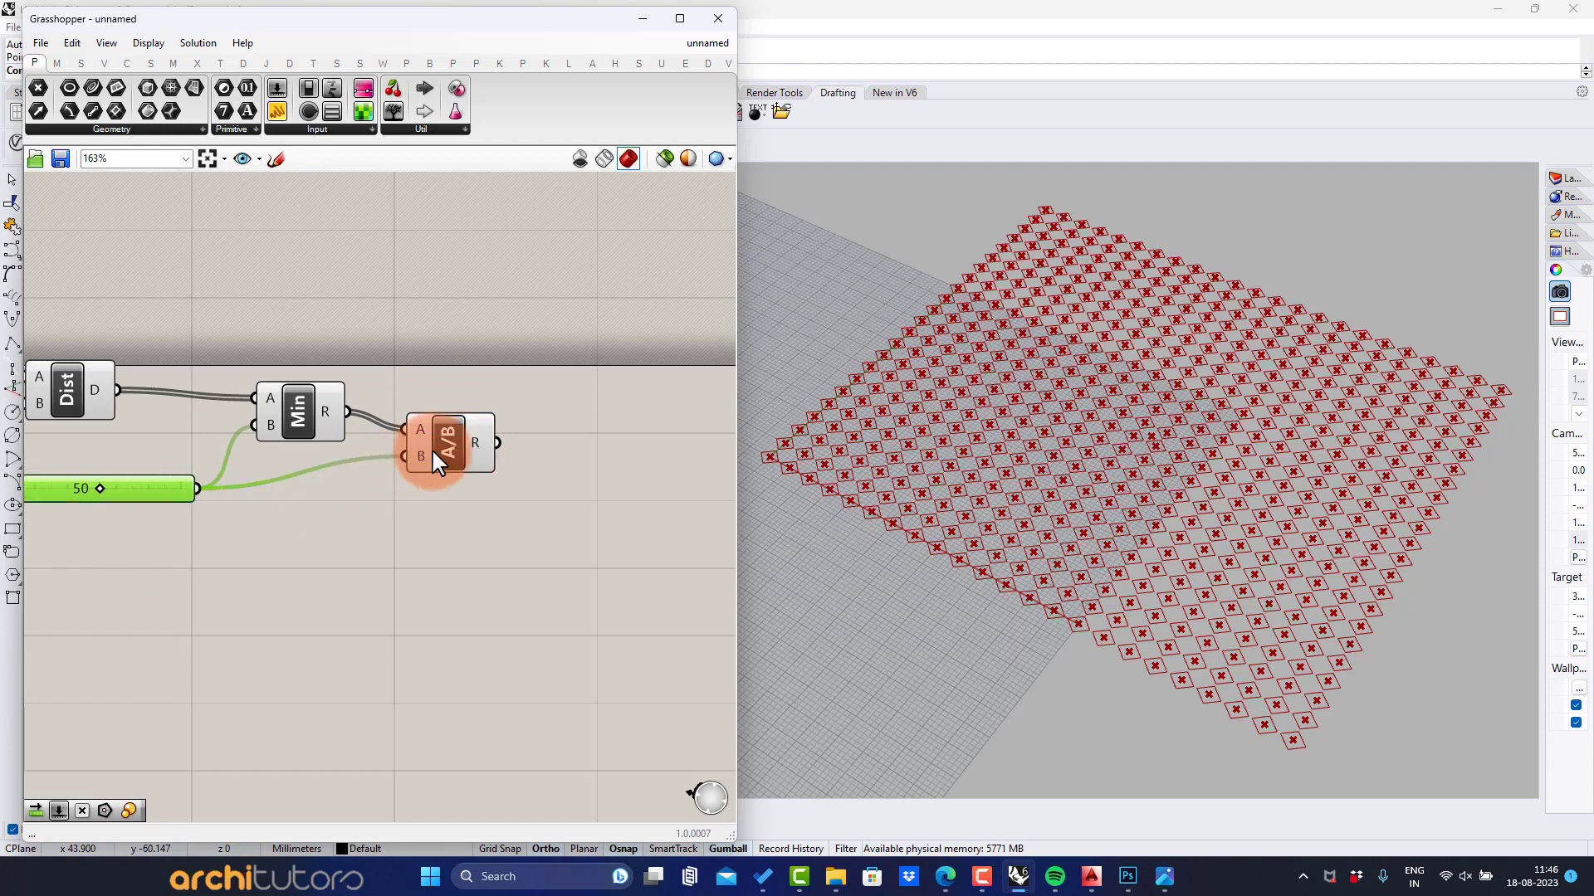
drag(448, 444, 455, 441)
click(409, 479)
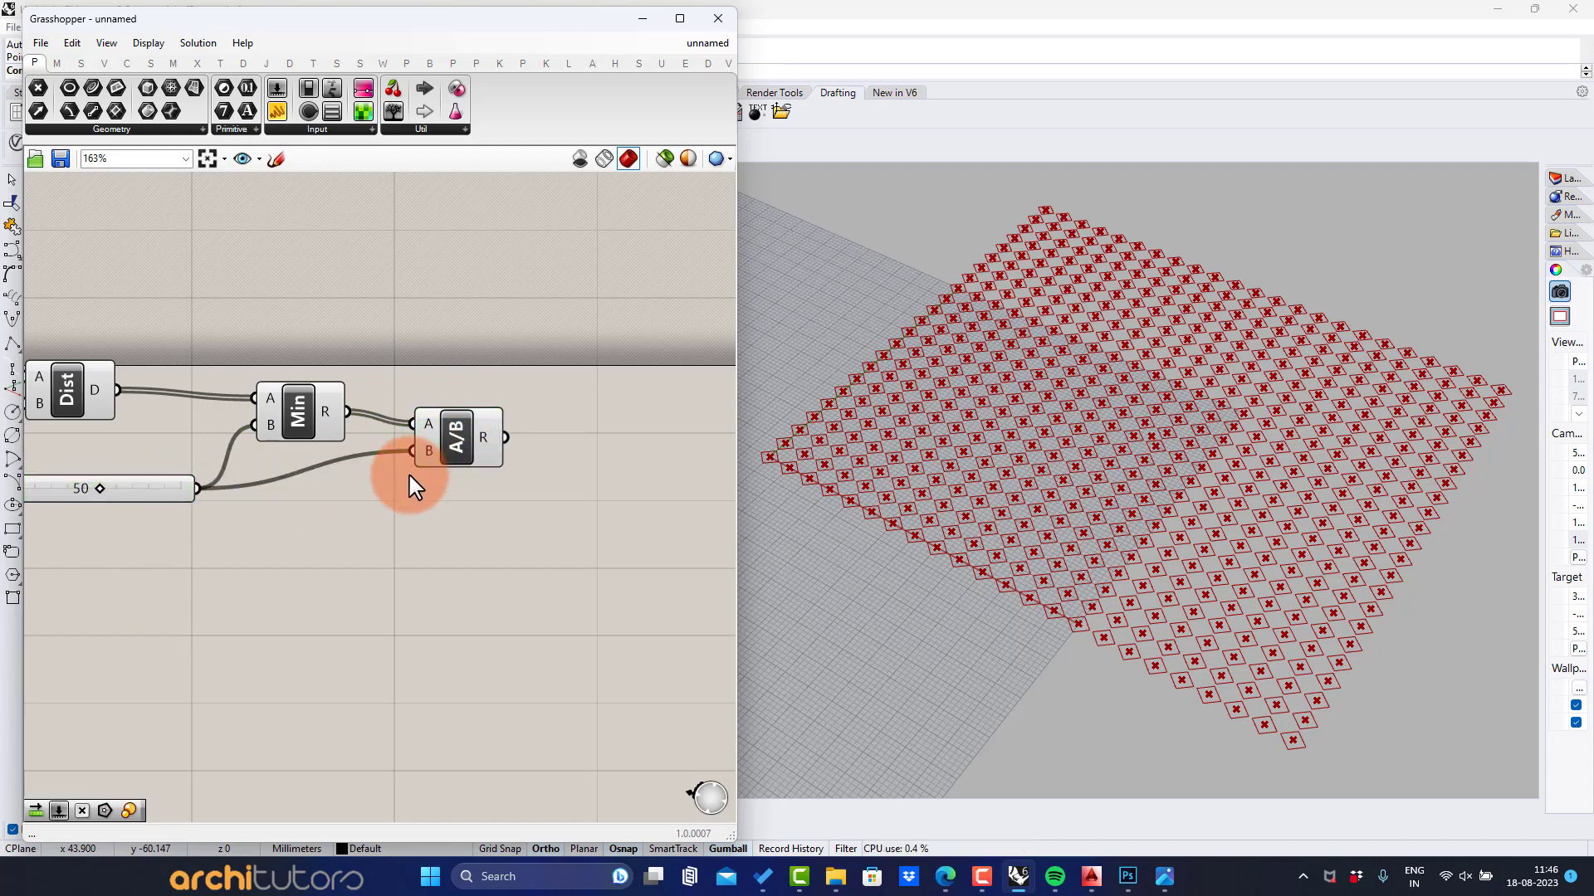
Step: Add a Scale component below the Division component
double_click(527, 548)
text(sca)
key(Return)
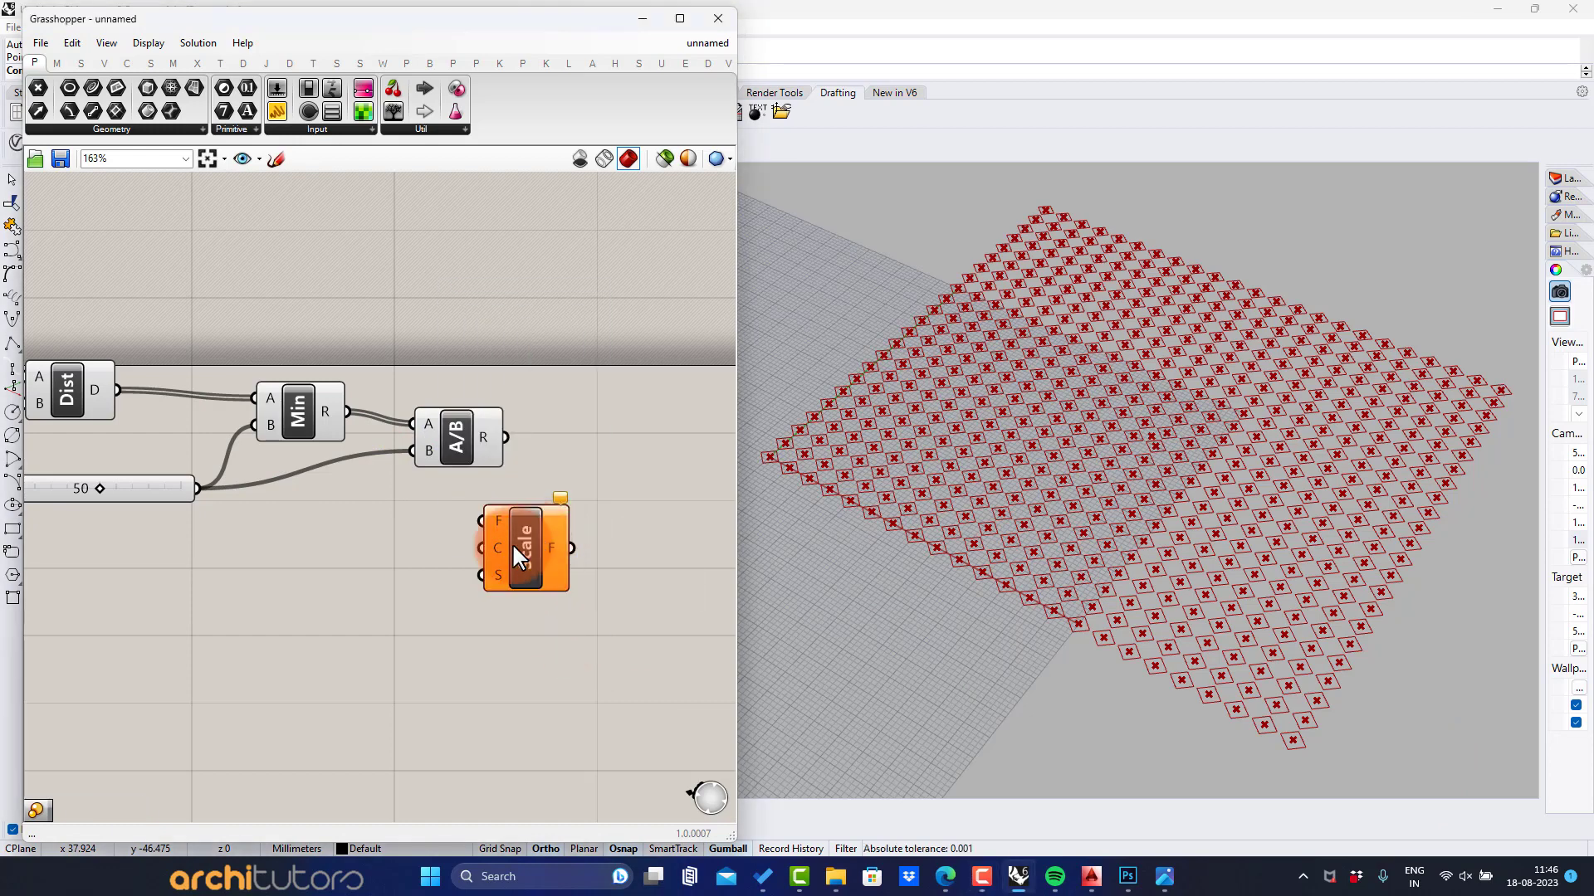
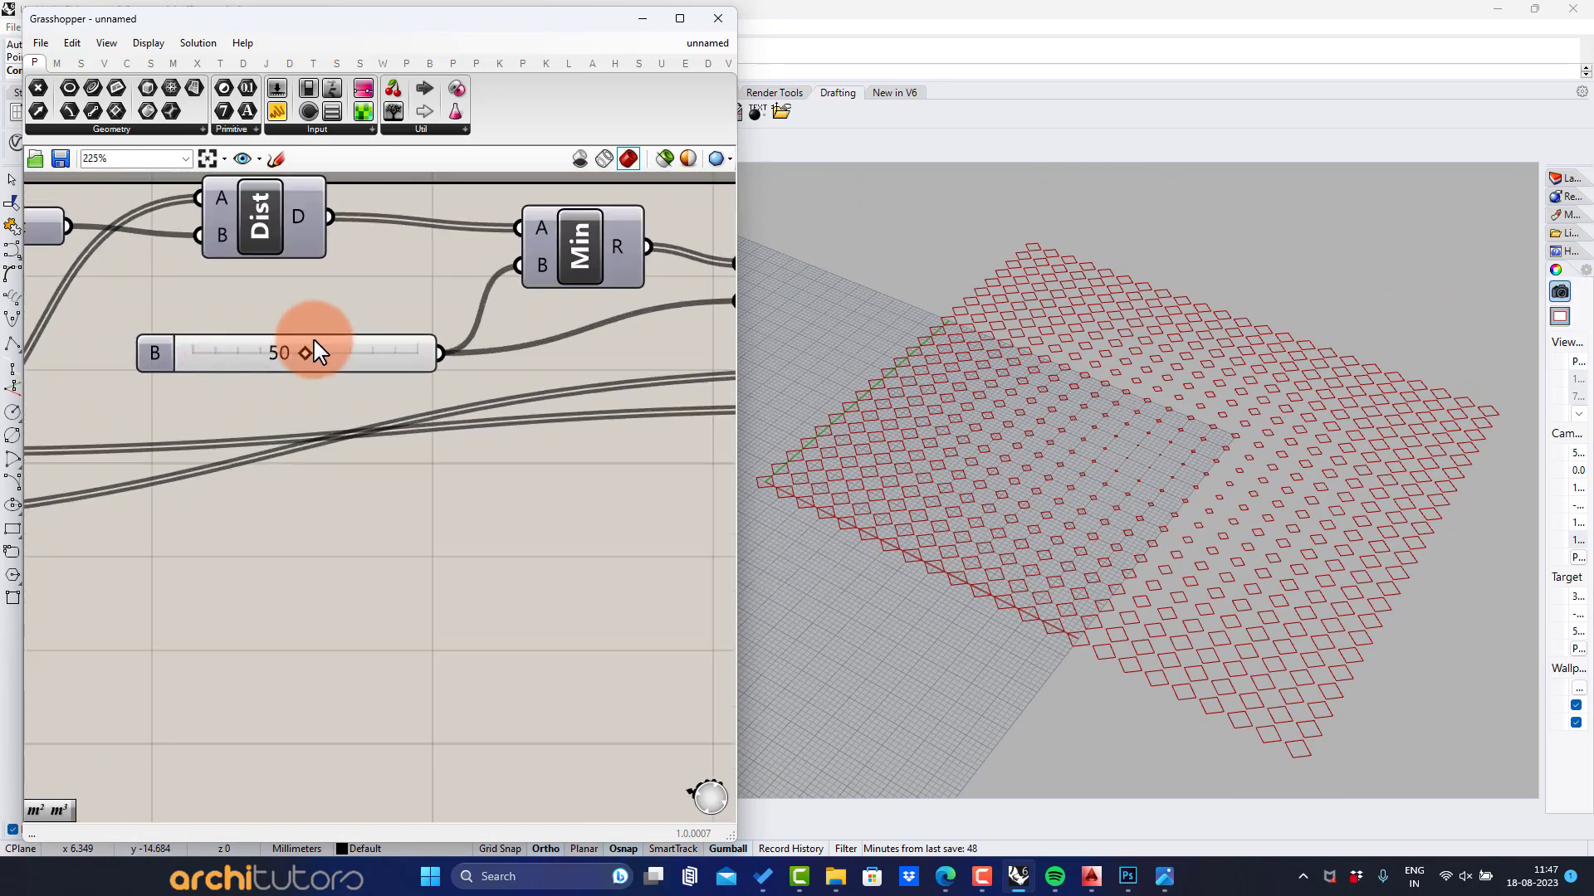
Step: Try 47 on the slider feeding Minimum and Division, and test the polygon's Segments and Radius sliders
drag(302, 360, 299, 410)
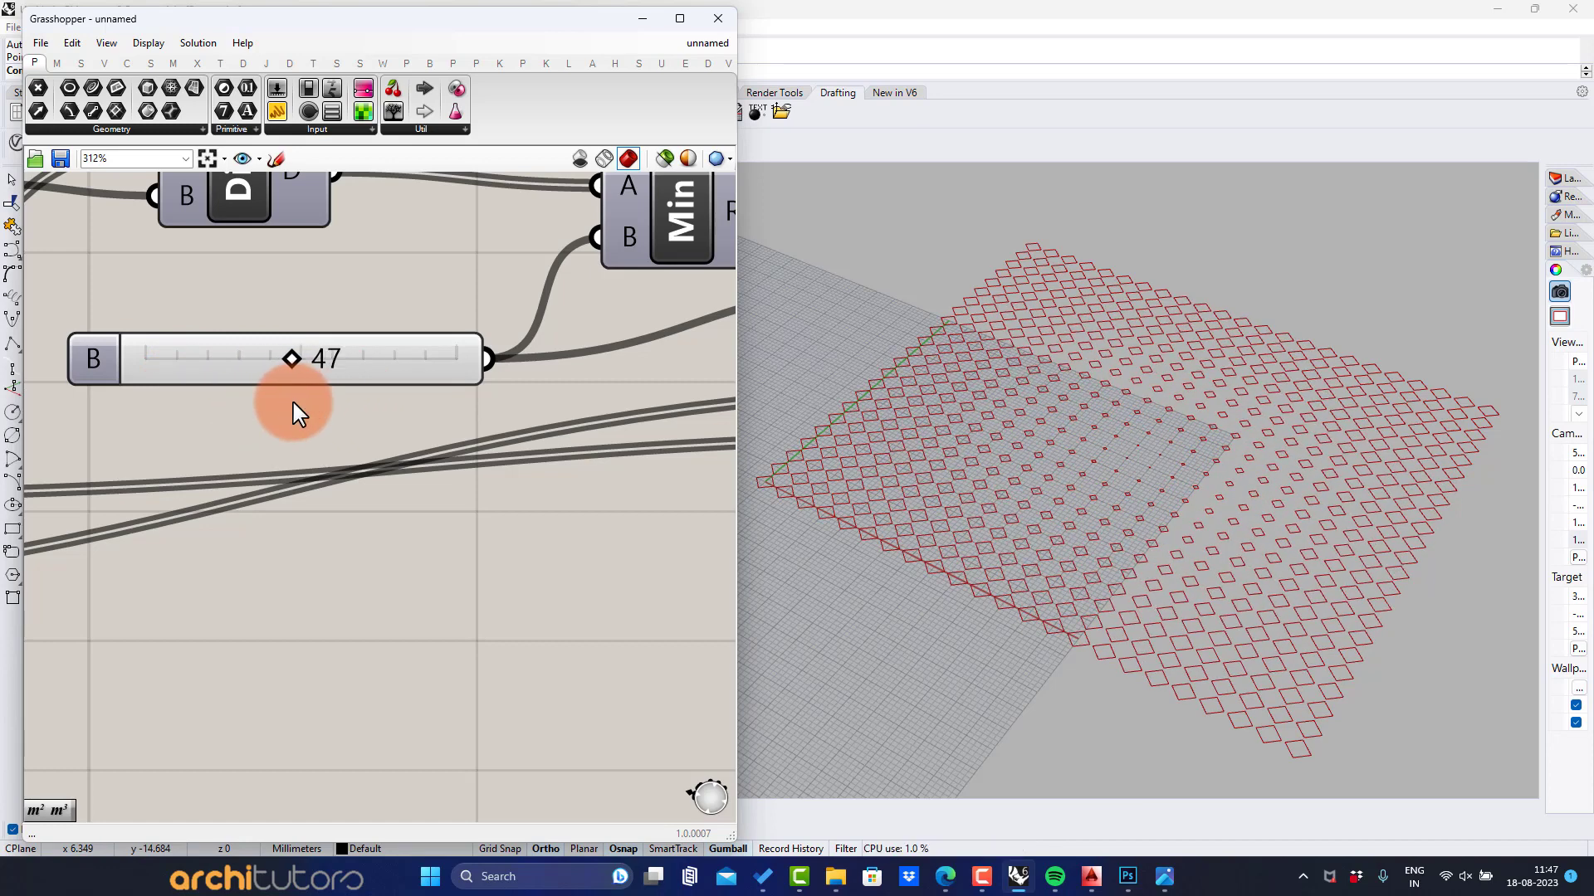
scroll(299, 409, down, 2)
right_drag(177, 399, 488, 400)
scroll(390, 390, down, 6)
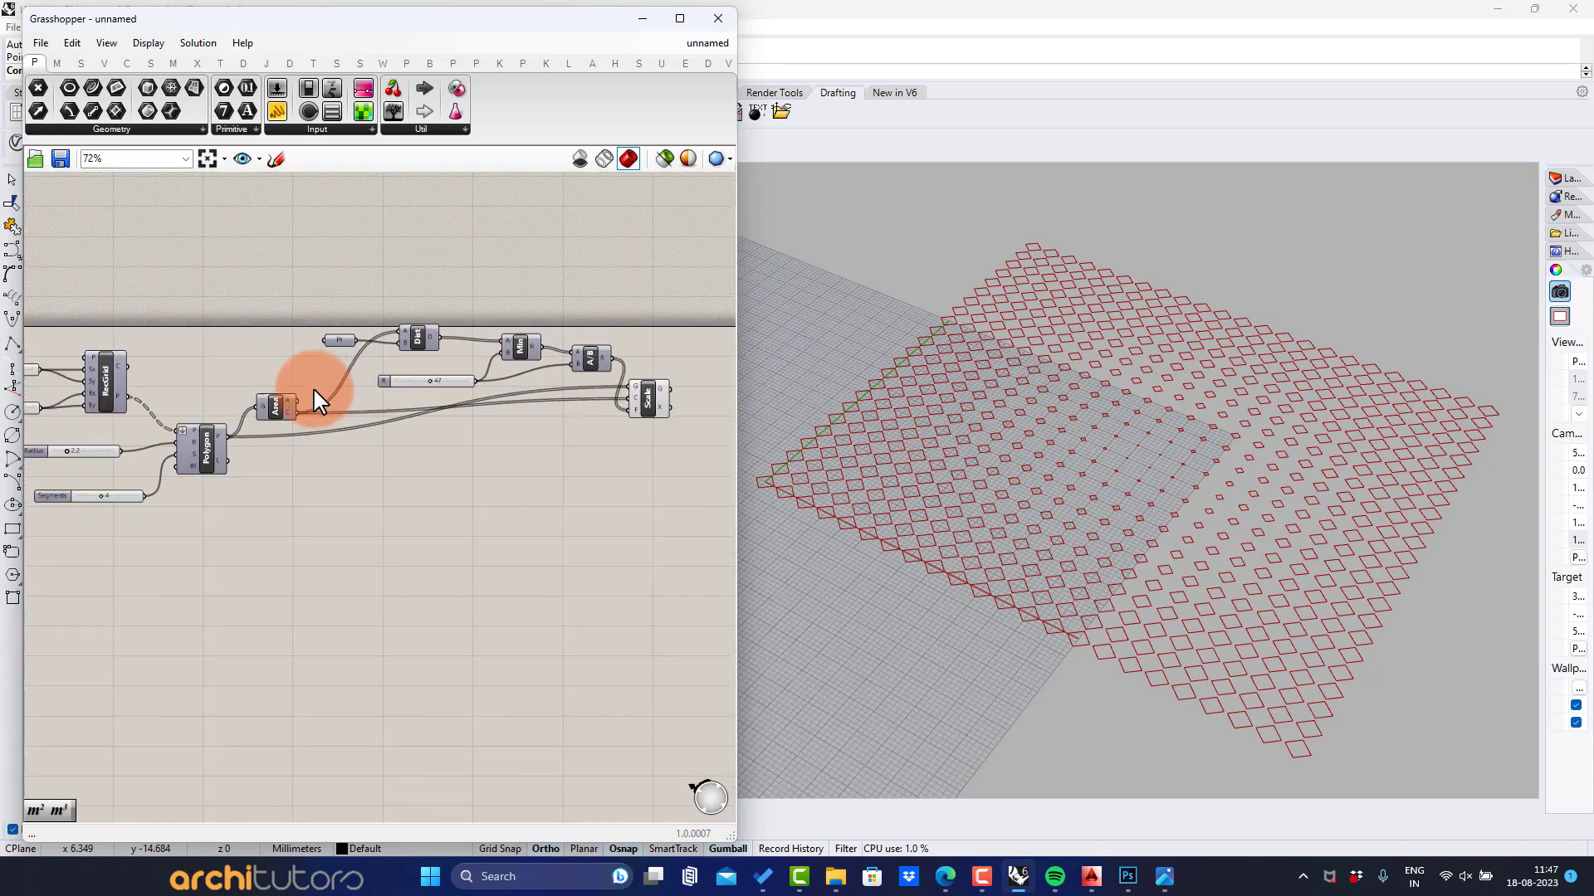
right_drag(153, 428, 313, 416)
scroll(196, 445, up, 3)
scroll(246, 440, up, 4)
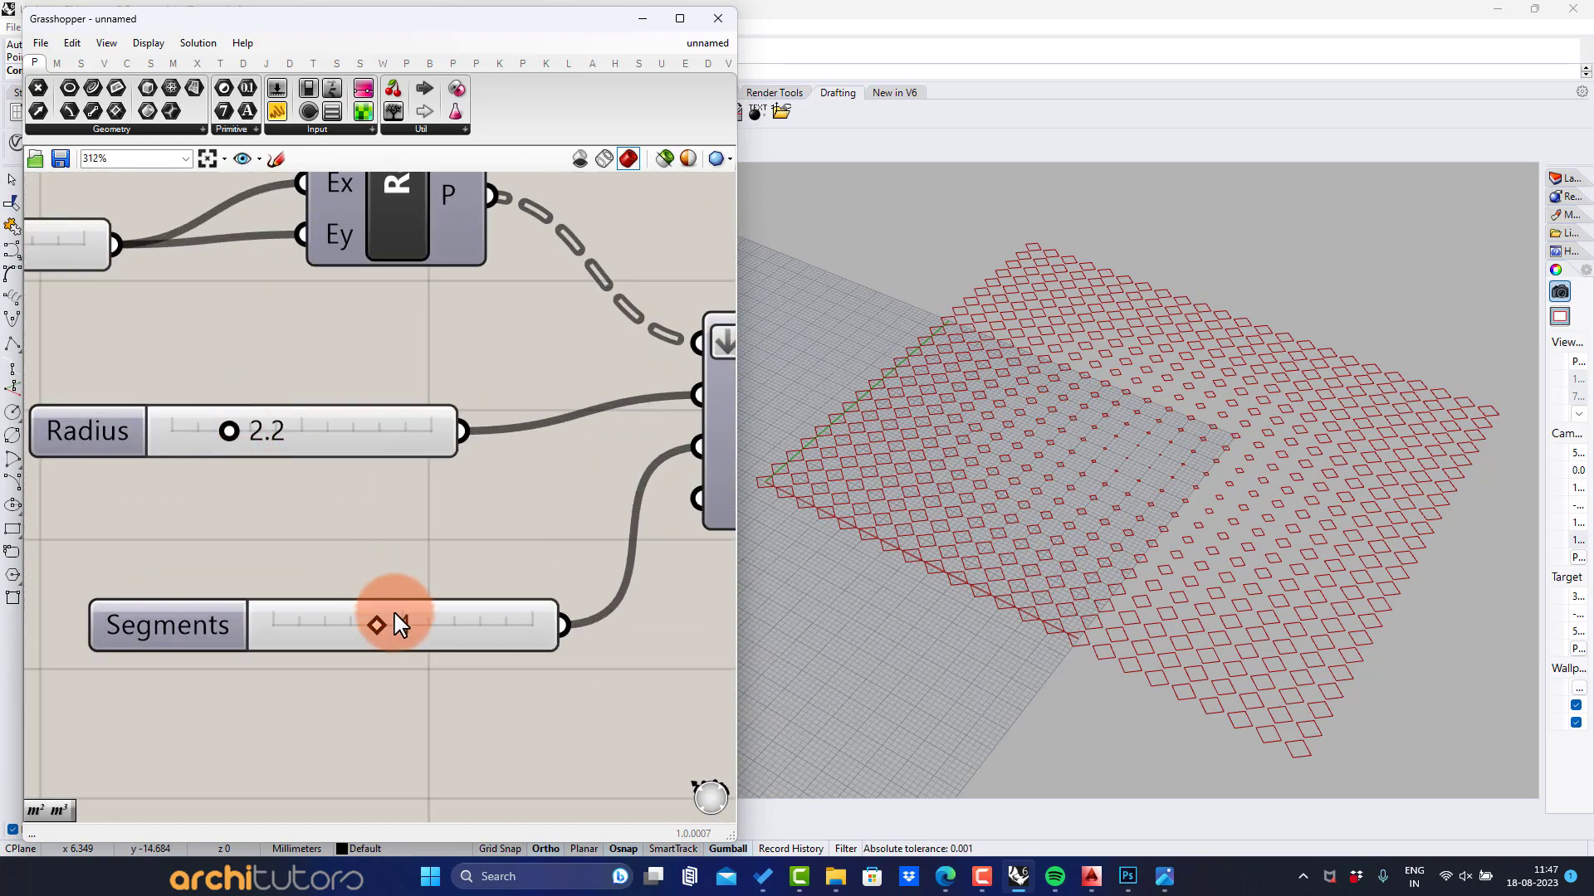
mouse_move(376, 630)
mouse_down()
mouse_move(332, 631)
mouse_move(376, 631)
mouse_up()
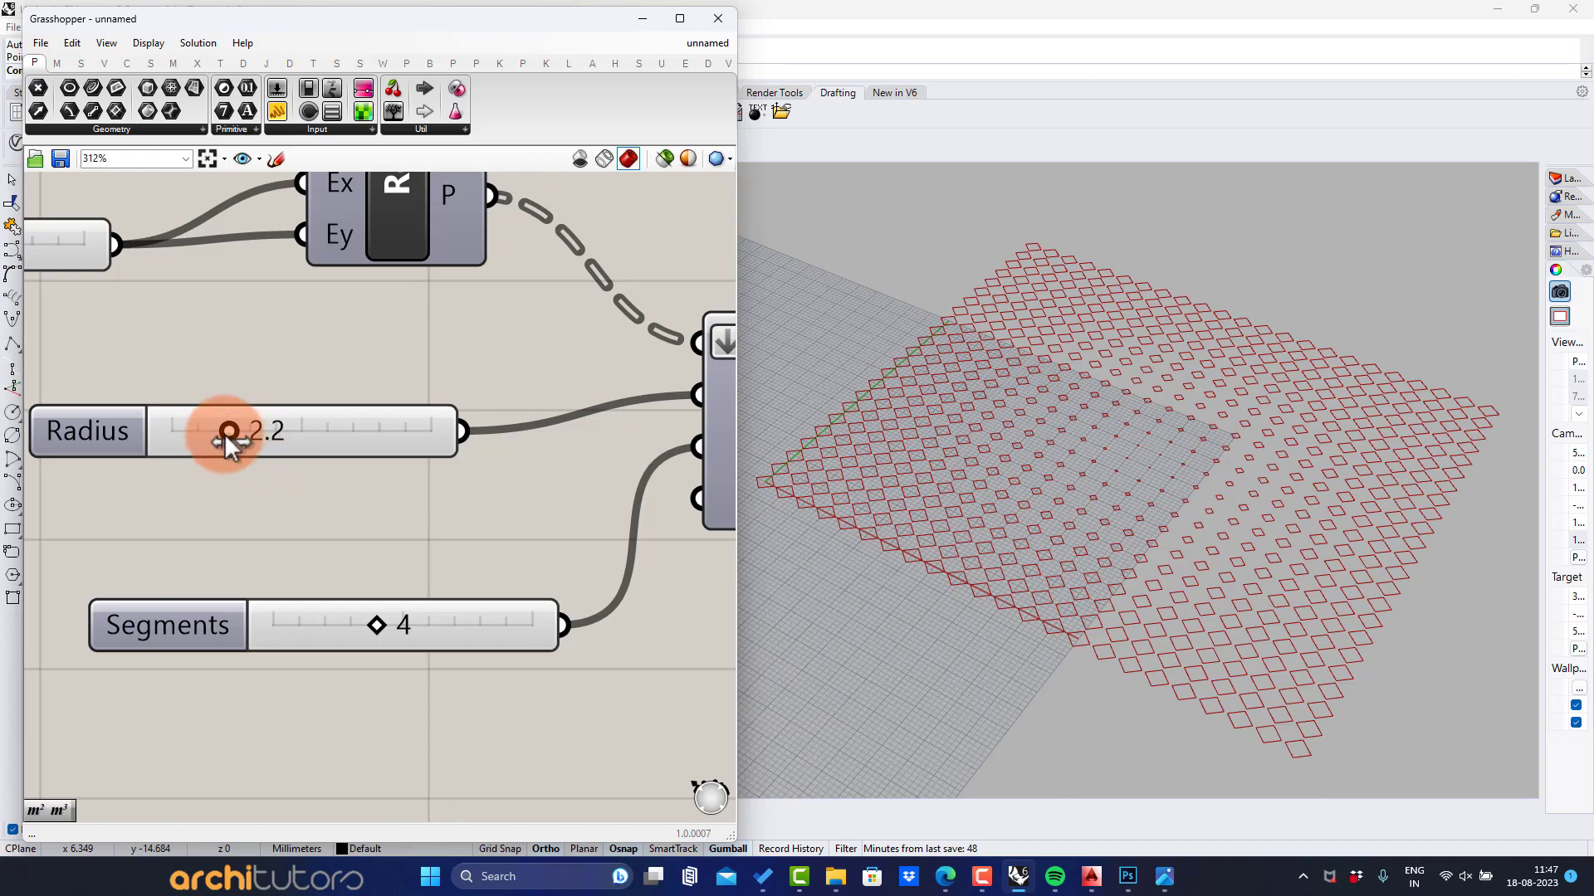
mouse_move(226, 433)
mouse_down()
mouse_move(184, 439)
mouse_move(243, 449)
mouse_move(225, 445)
mouse_up()
scroll(228, 446, down, 5)
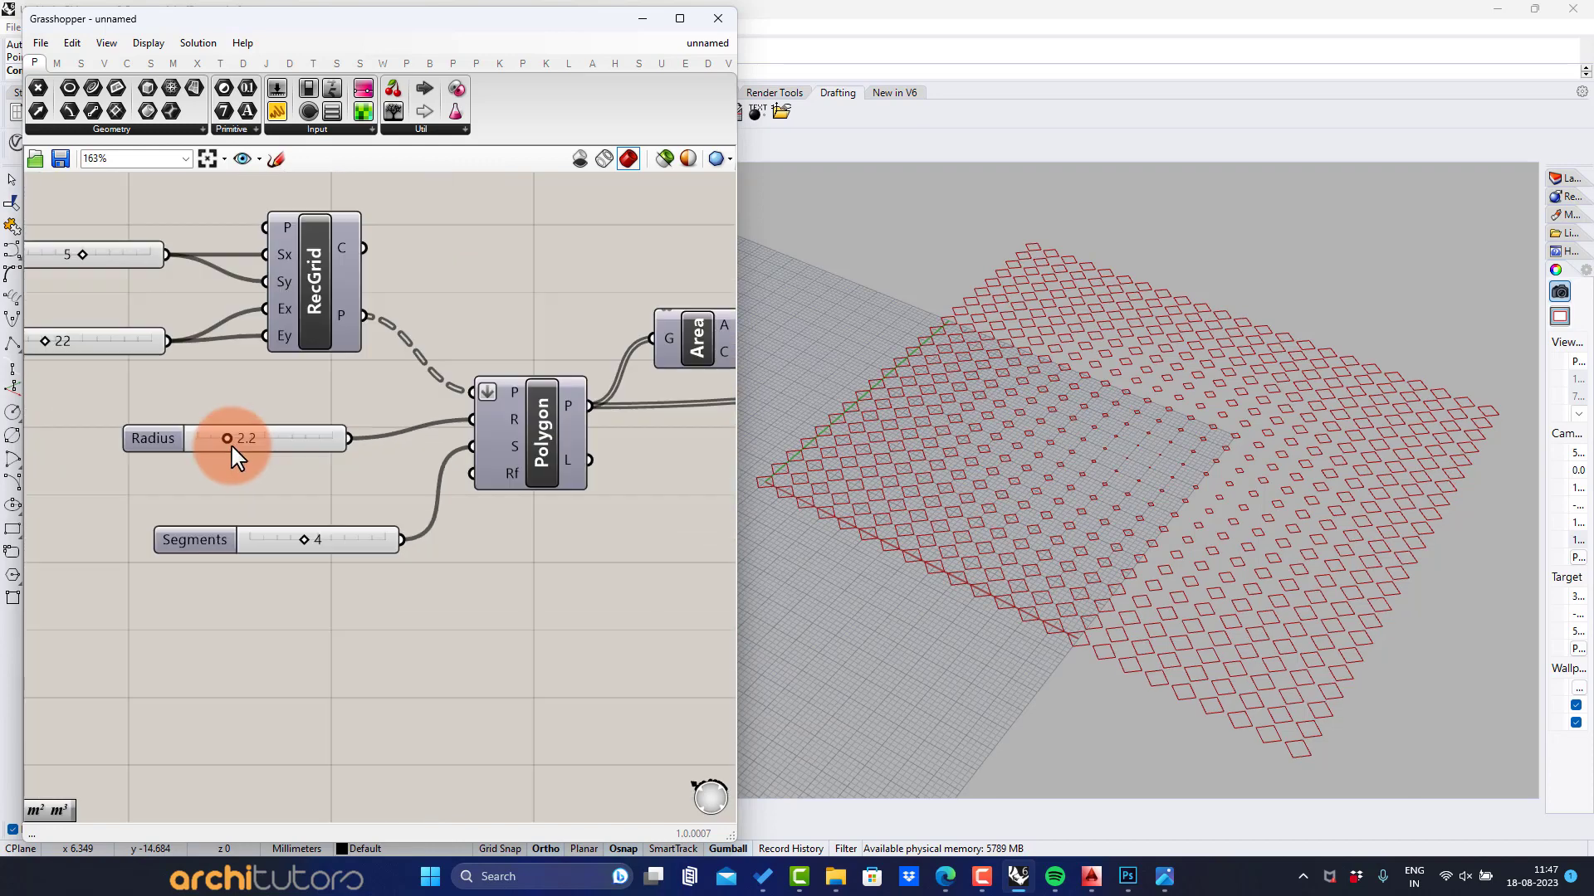
Step: Set the slider feeding the Minimum and Division components to 40
right_drag(557, 367, 236, 422)
scroll(237, 421, down, 3)
scroll(405, 395, up, 7)
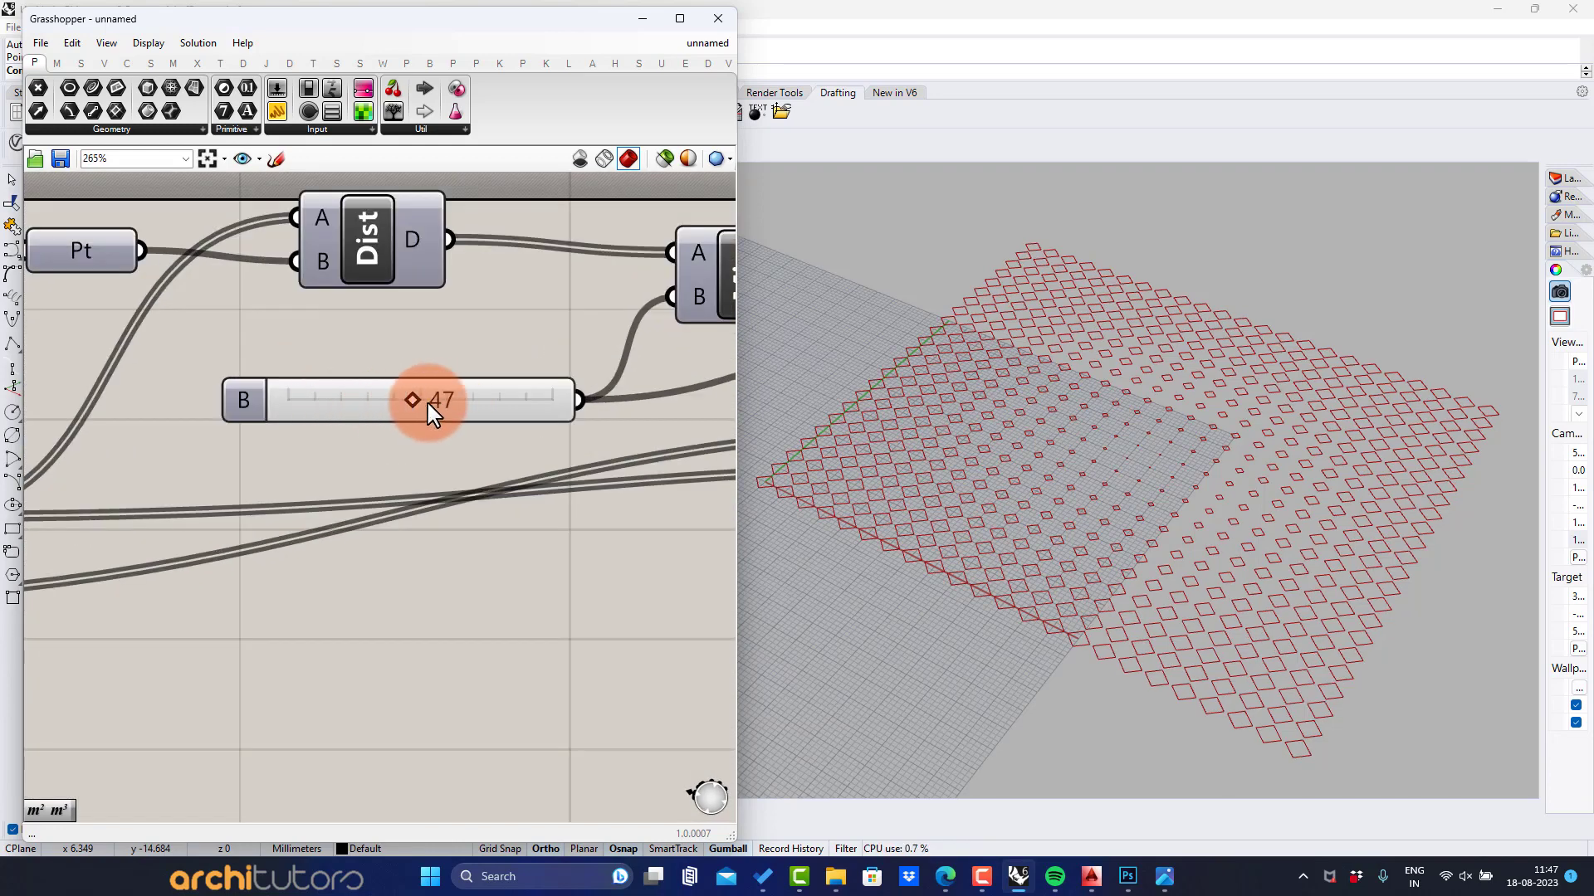
drag(427, 404, 399, 425)
mouse_move(936, 420)
right_down()
mouse_move(932, 441)
mouse_move(937, 409)
right_up()
Step: Select the Division and Scale components together and turn off their preview
scroll(338, 402, down, 5)
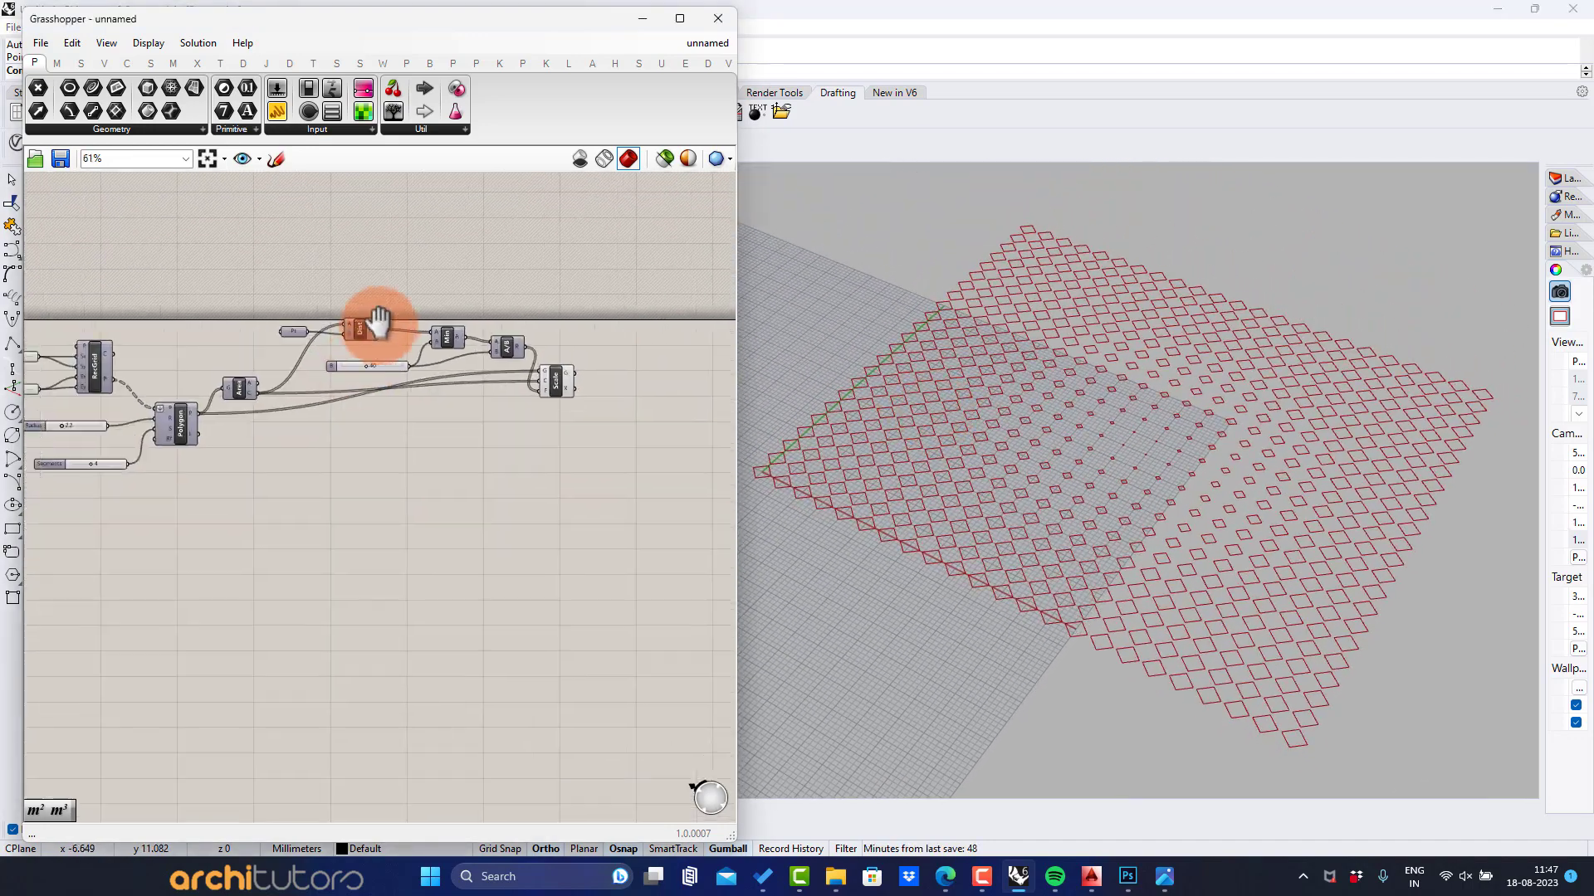
right_drag(287, 425, 307, 409)
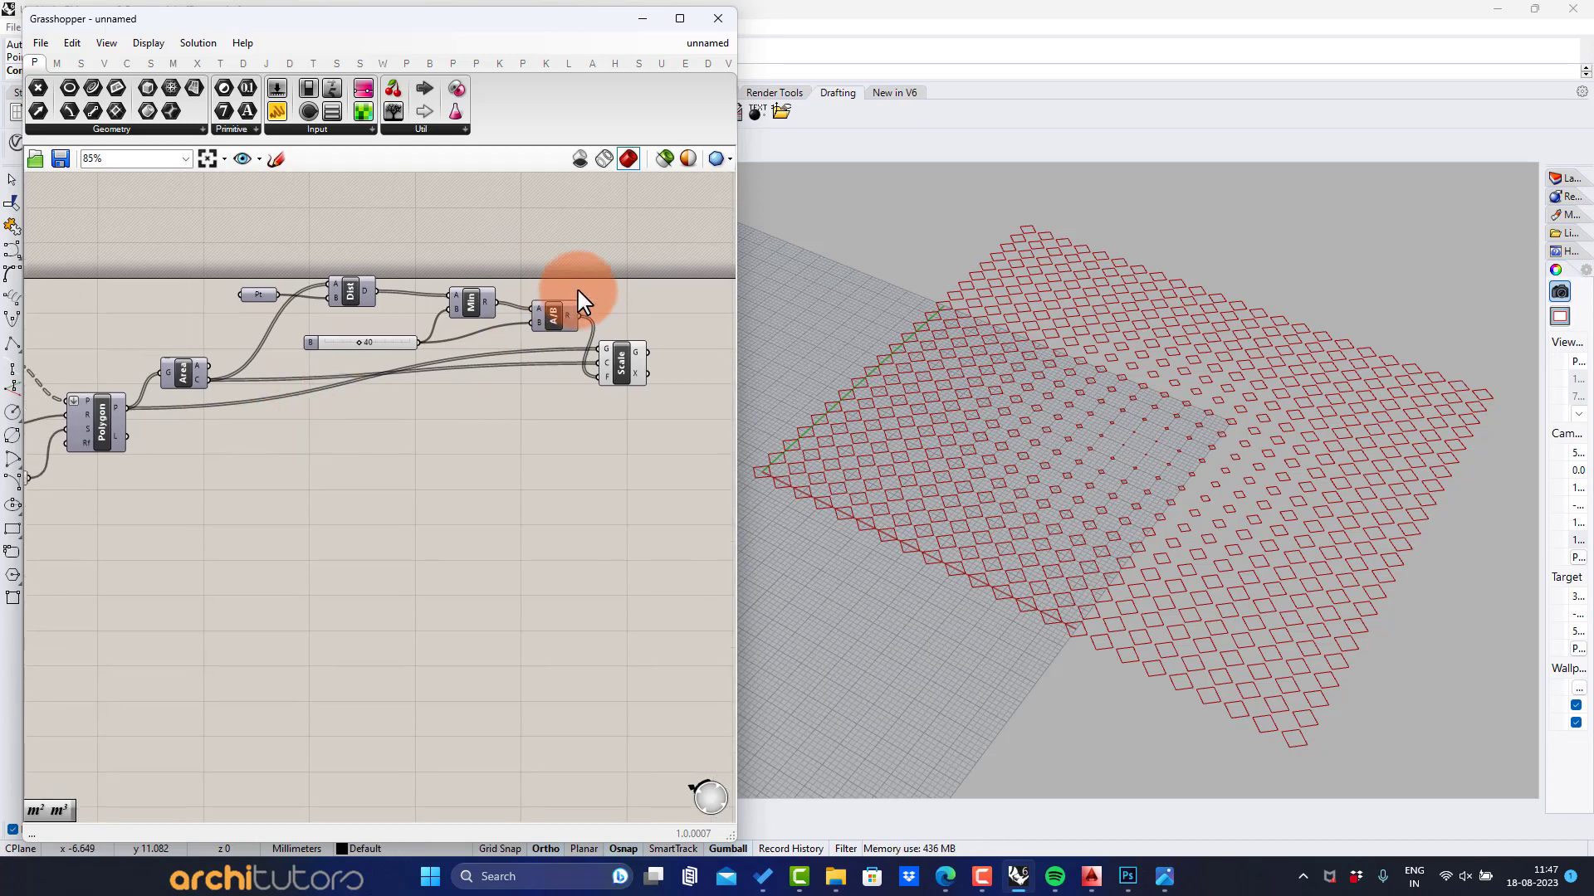
drag(629, 273, 538, 392)
middle_click(537, 389)
click(589, 339)
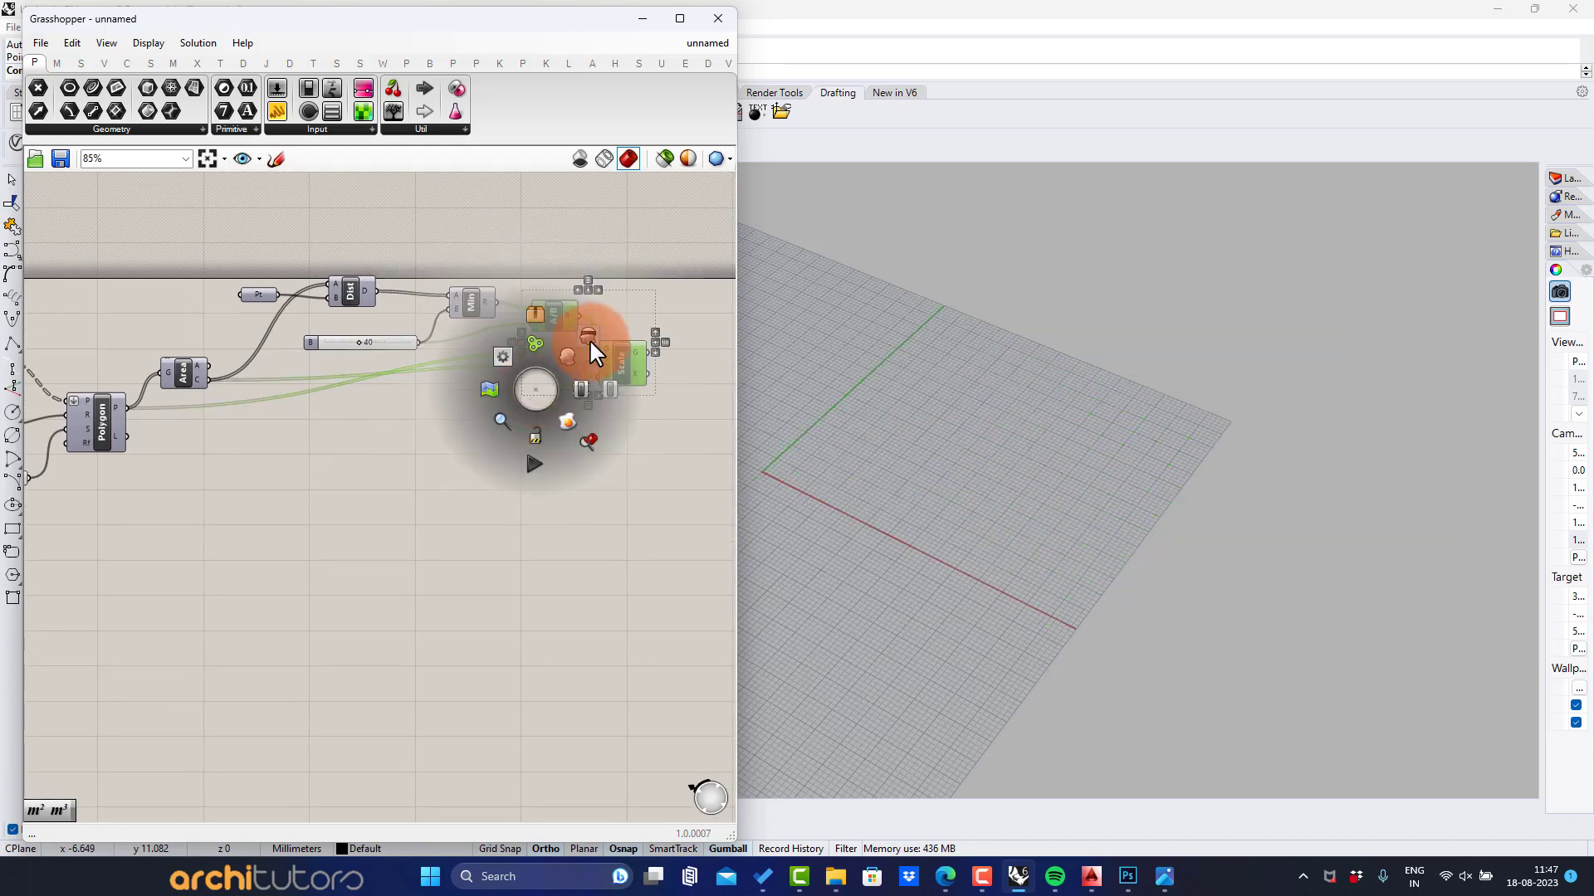
Step: Turn on the preview of the Polygon component
click(106, 427)
middle_click(106, 428)
click(129, 398)
click(153, 514)
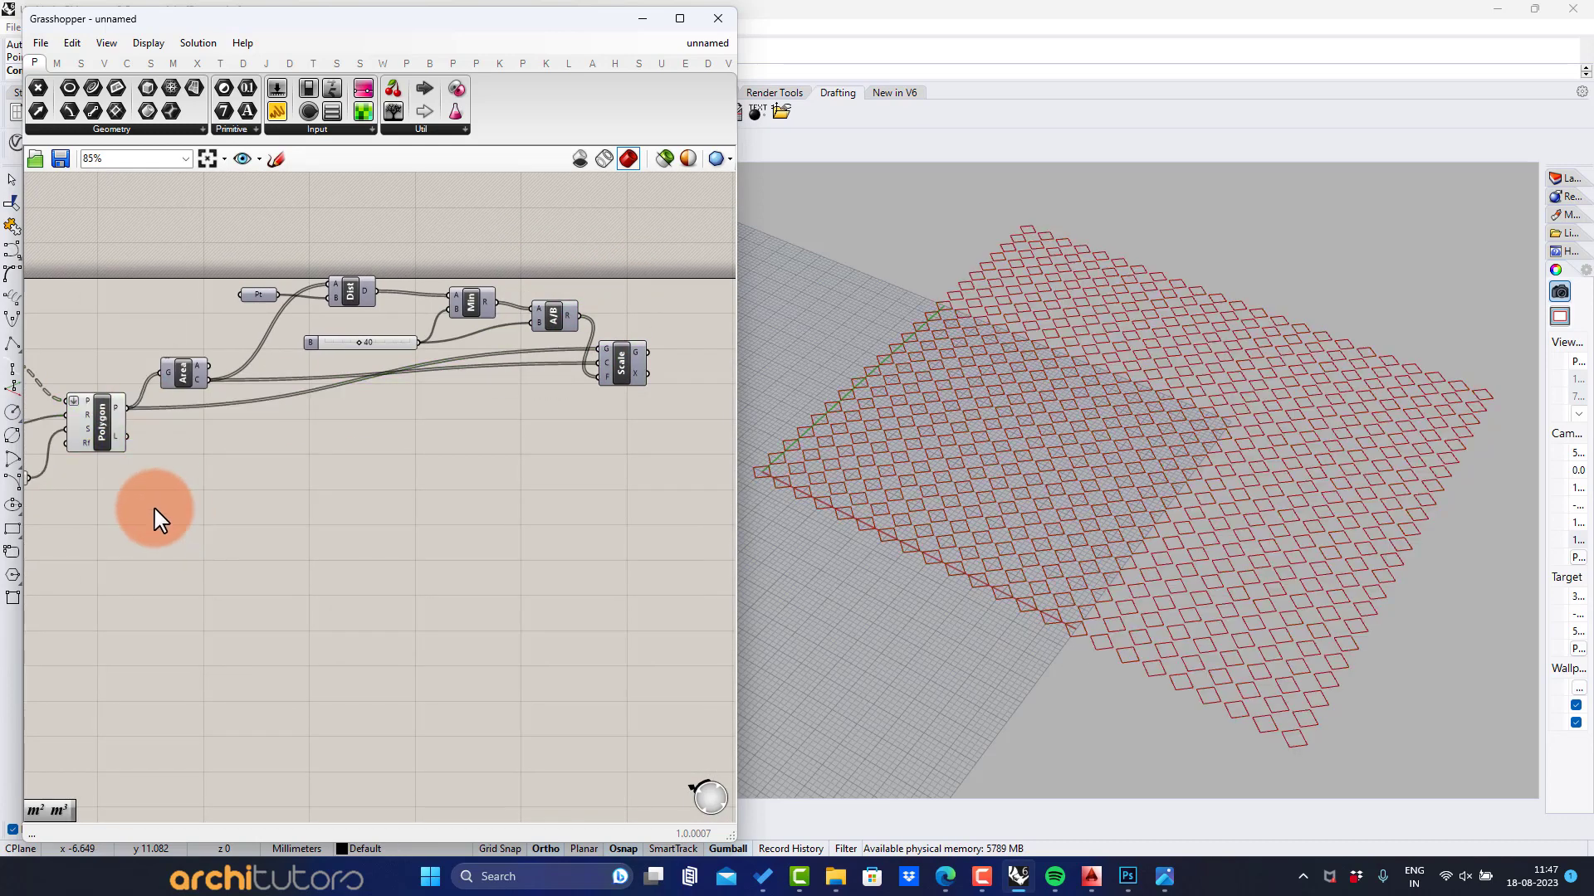
Step: Add a Curve Closest Point component below the Area component and feed the Area centroids into its point input
scroll(124, 486, up, 3)
right_drag(124, 487, 346, 413)
right_click(353, 421)
click(676, 586)
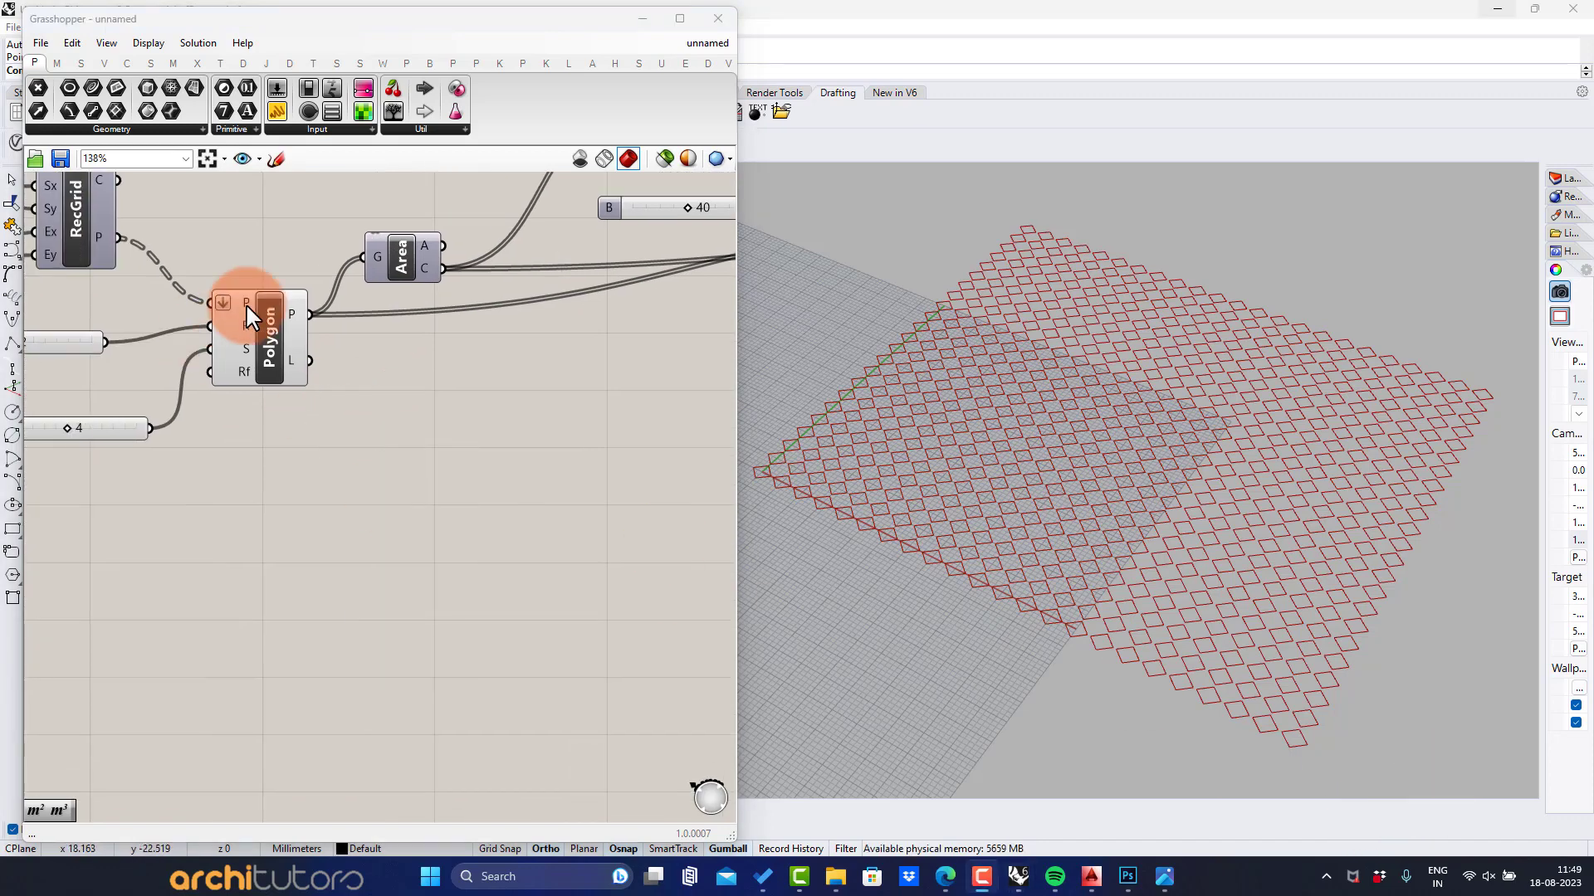
right_drag(545, 420, 426, 409)
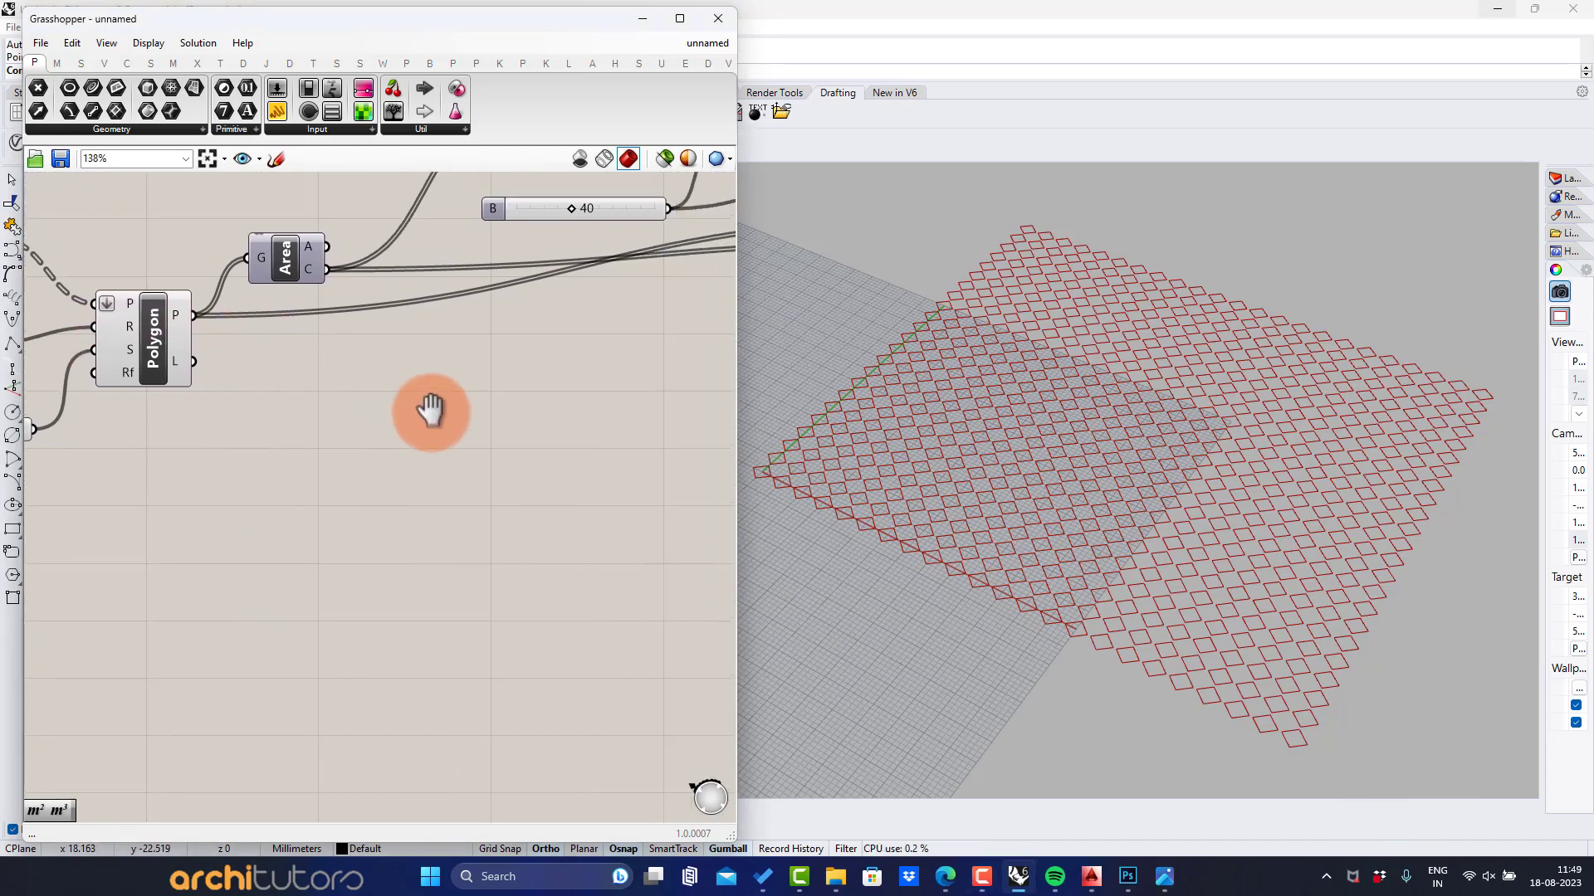
double_click(325, 475)
text(c)
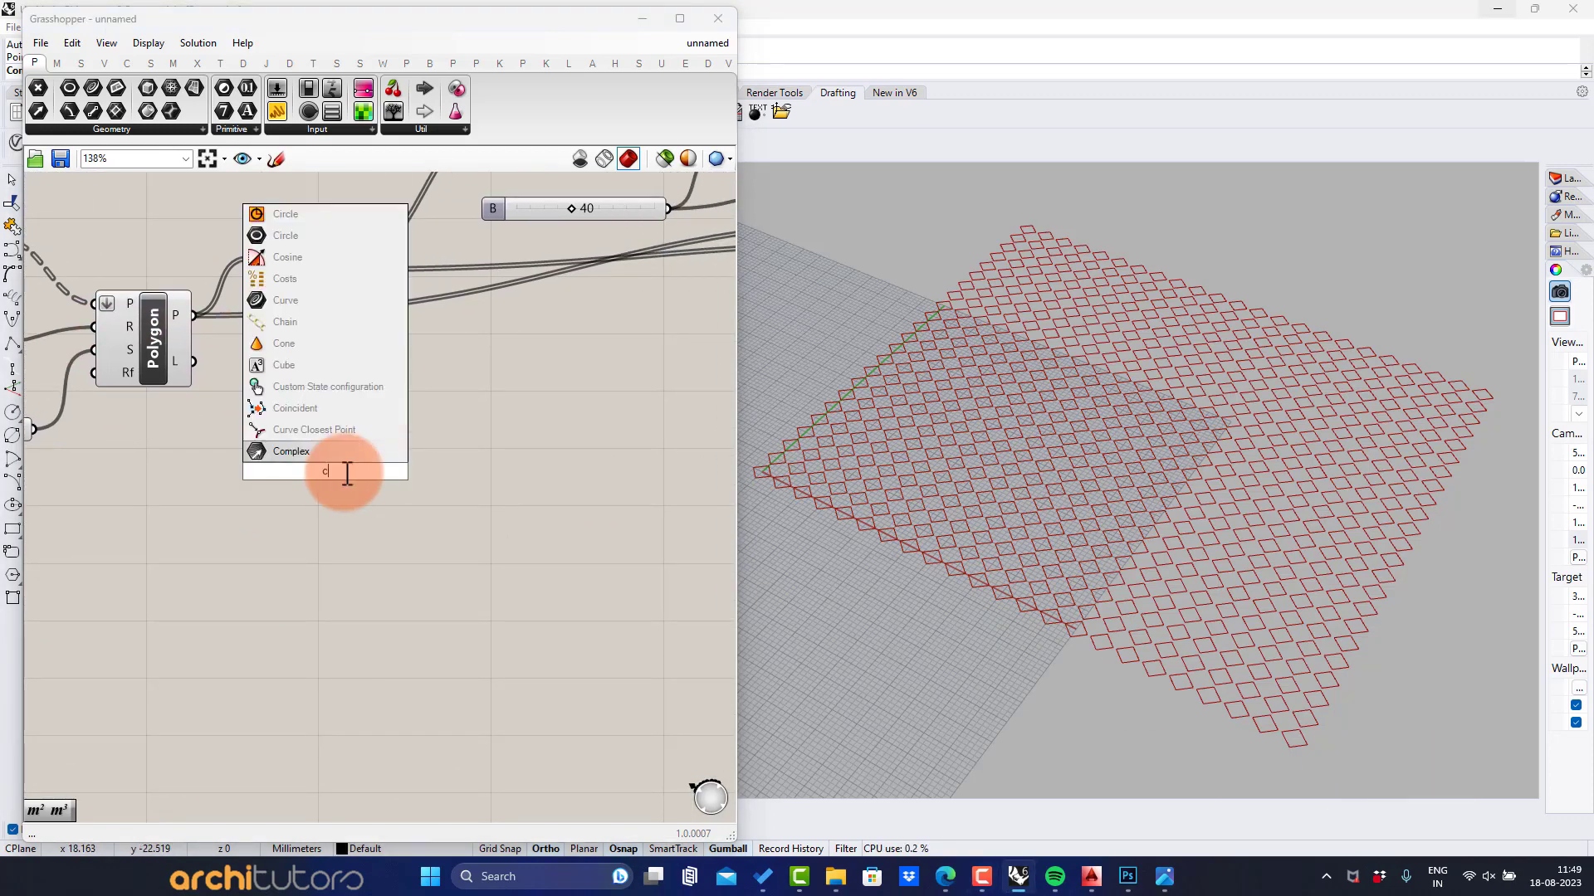
text(urve c)
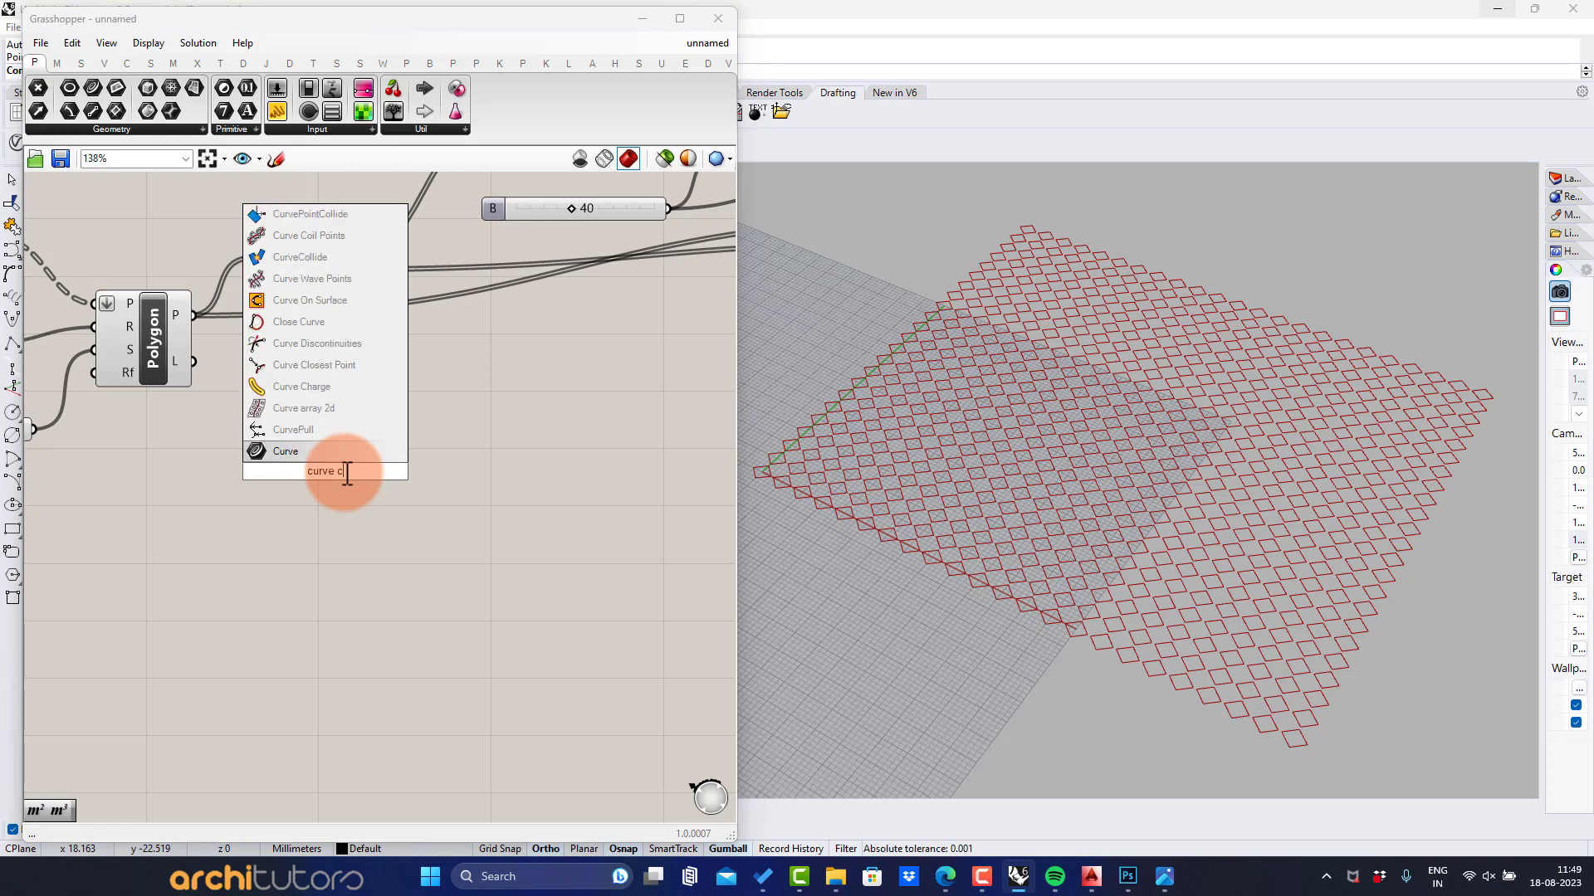
text(lo)
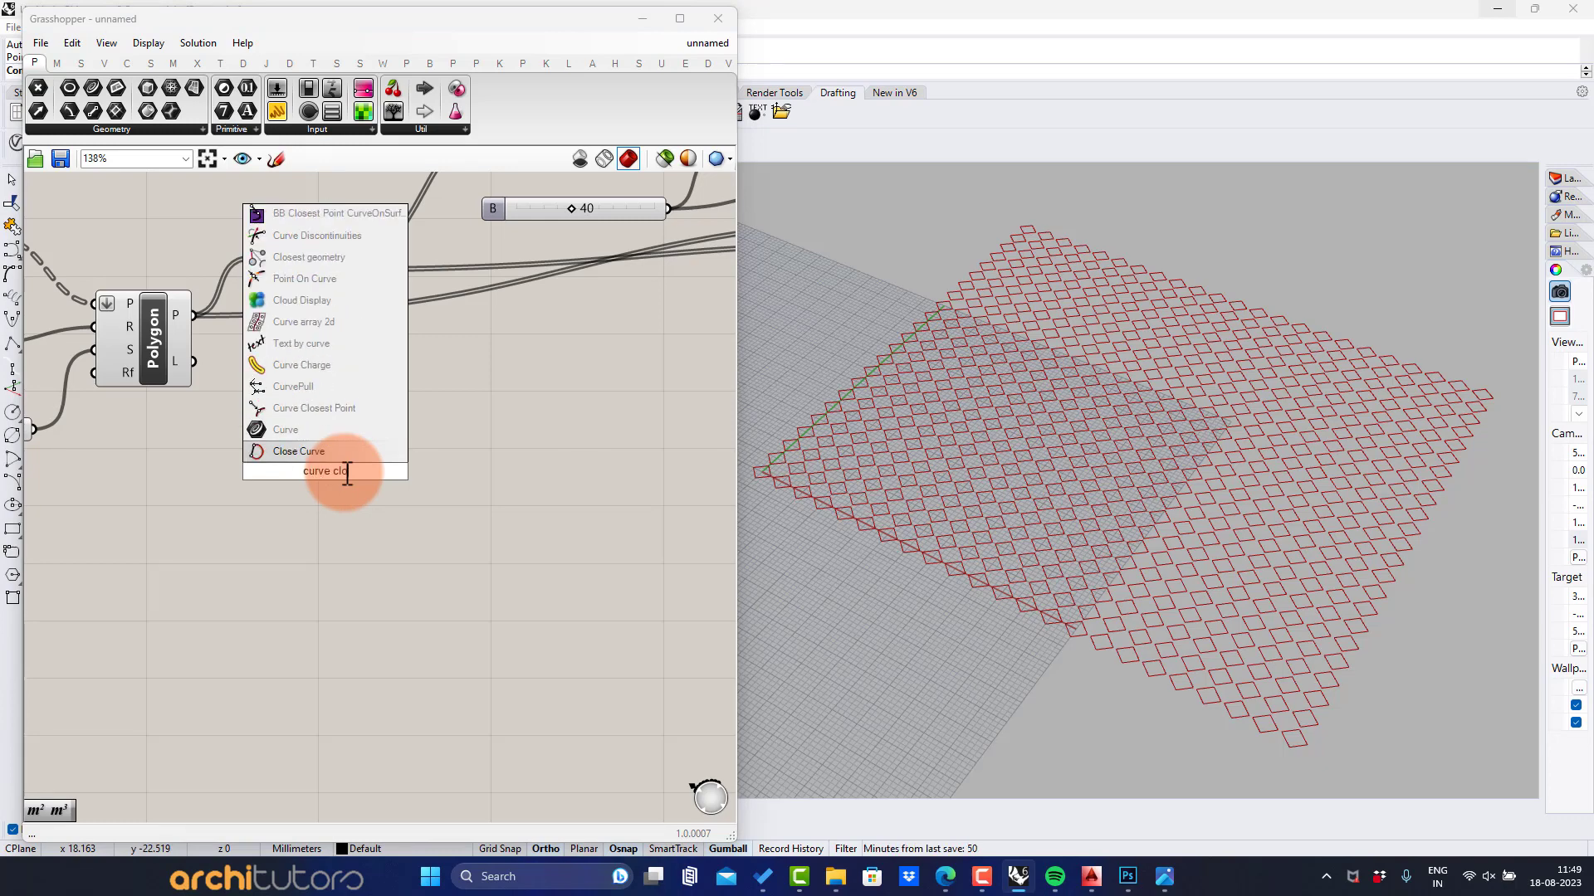
click(315, 408)
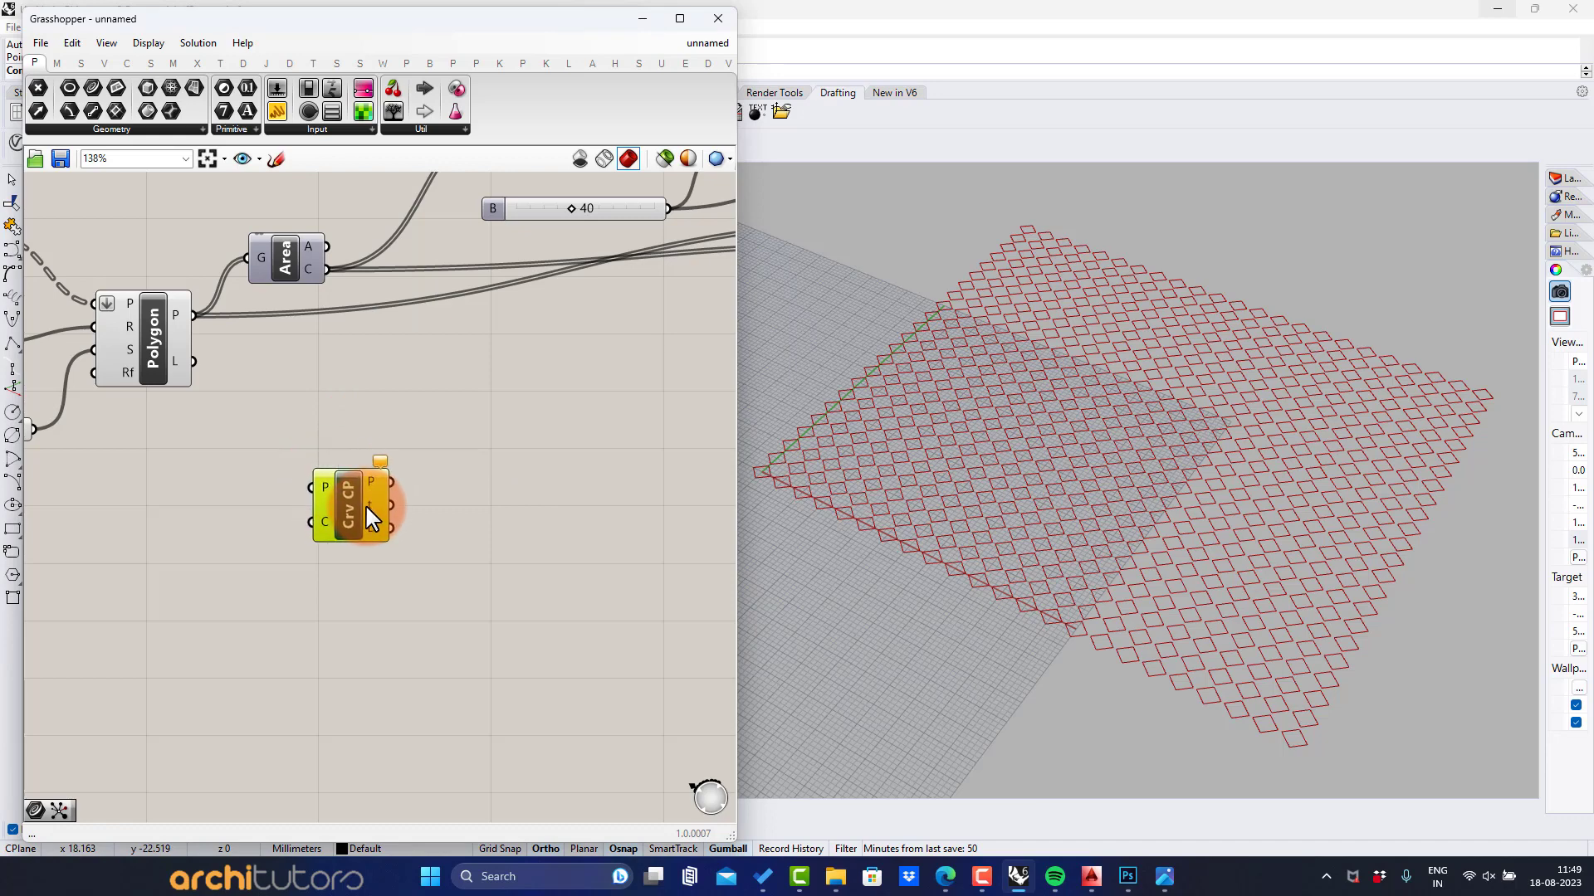
drag(366, 507, 361, 540)
Step: Add a Dispatch component and connect the Polygon component's output to its list input
double_click(516, 436)
text(d)
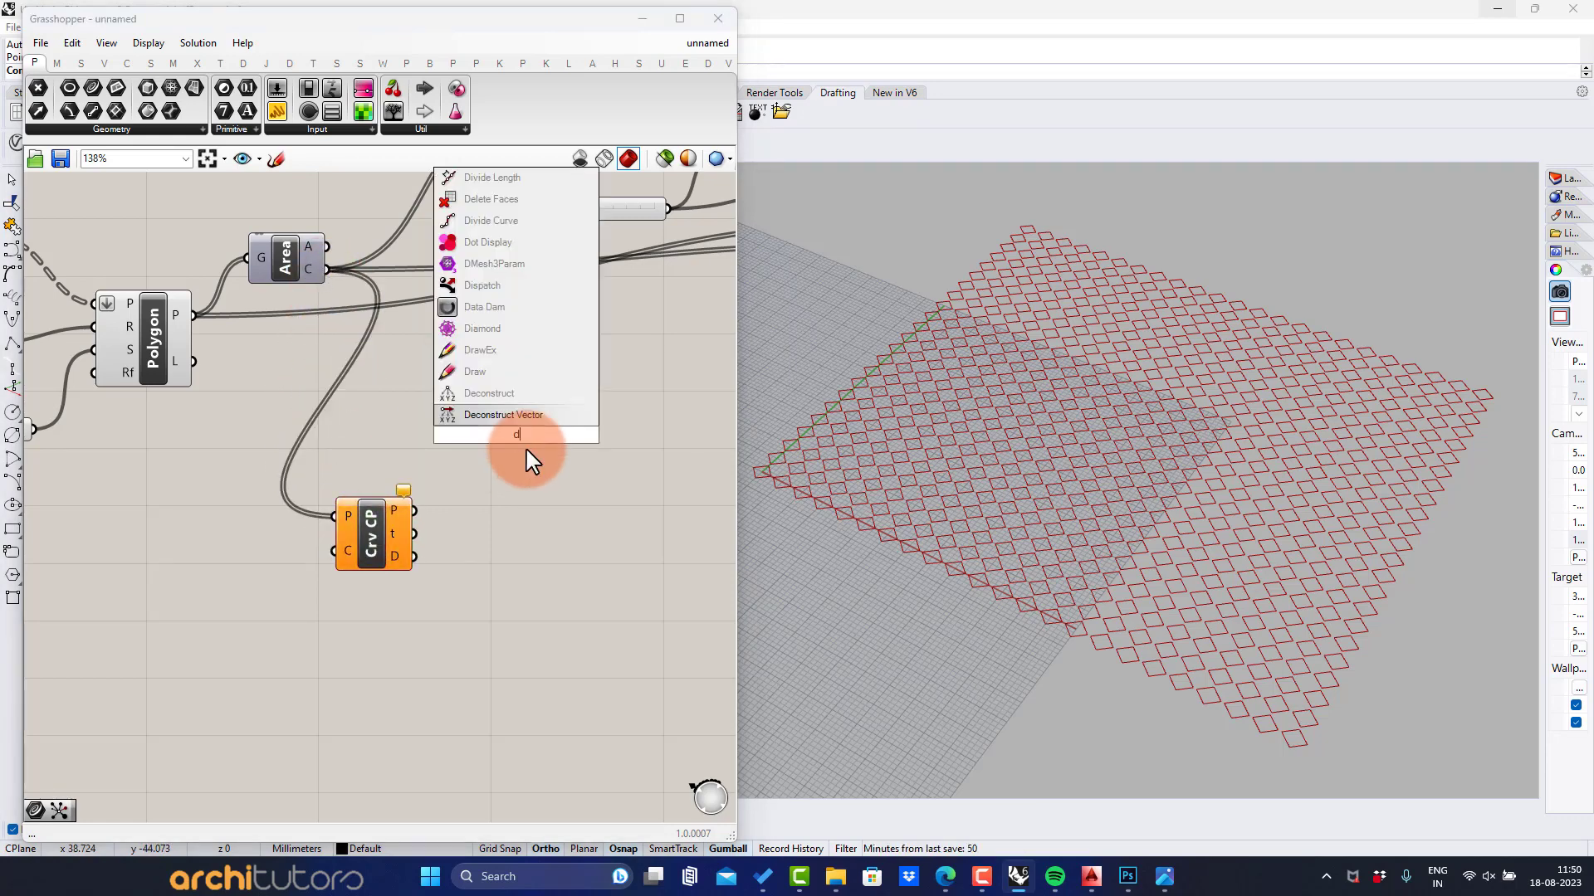
text(isp)
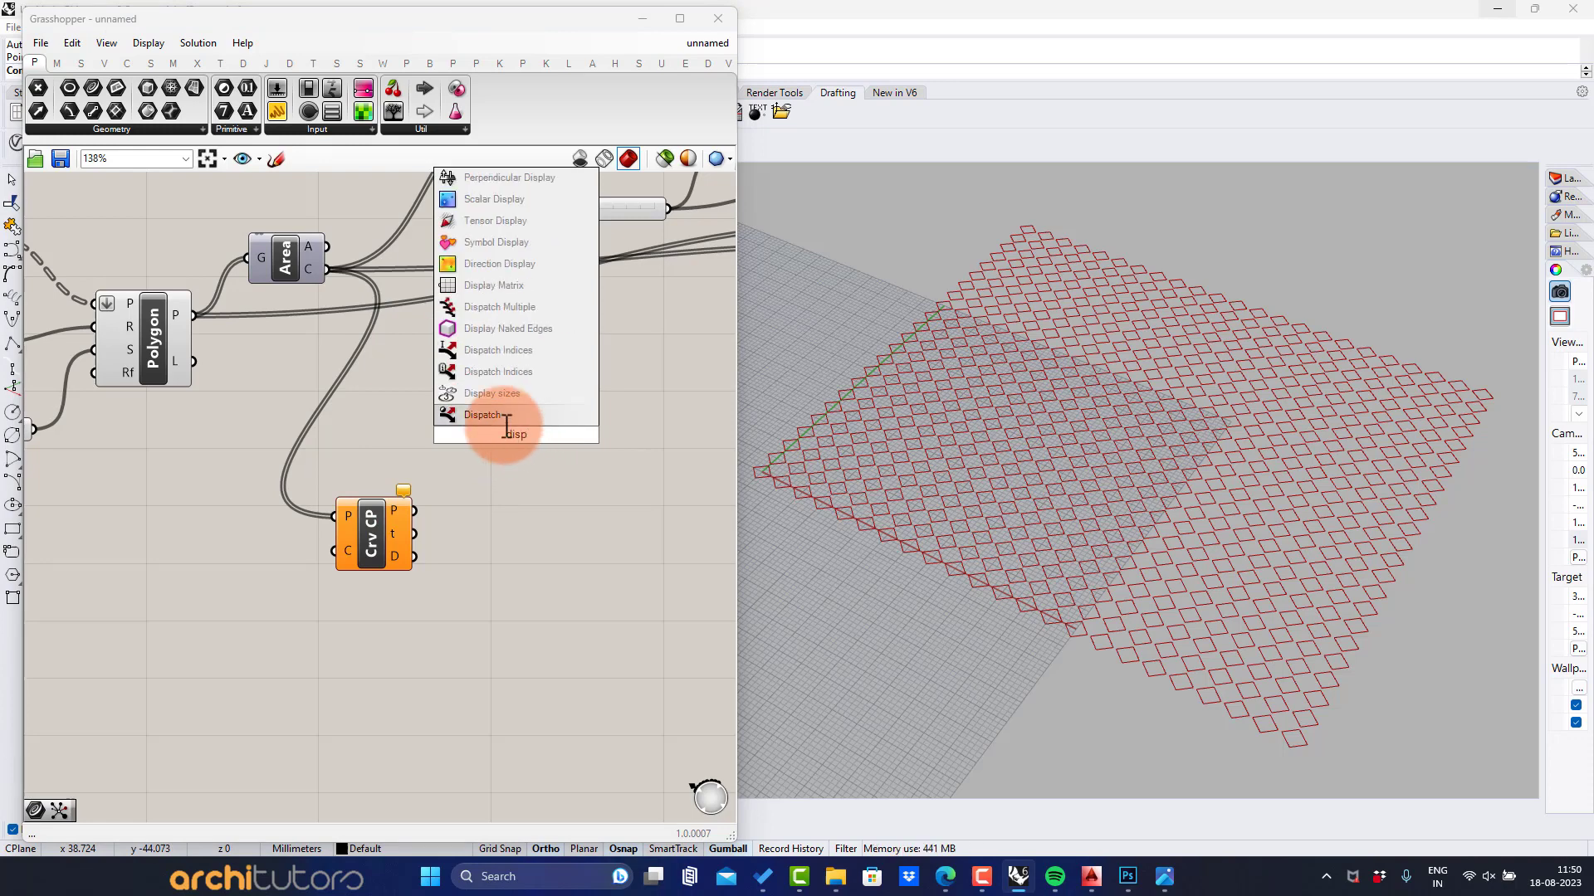
click(503, 420)
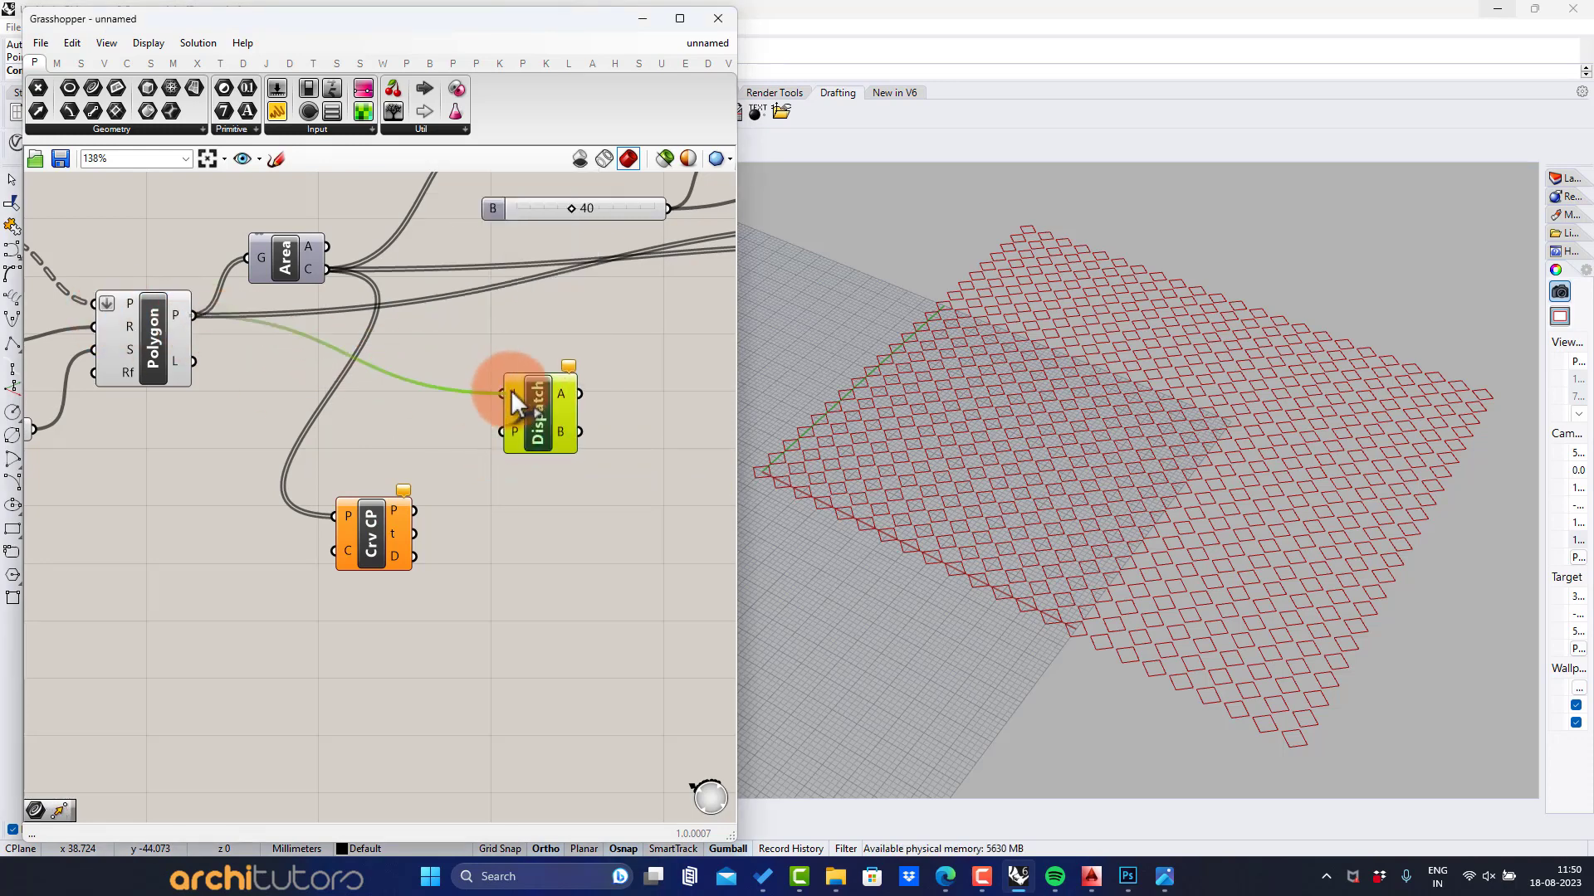
drag(511, 390, 576, 383)
click(519, 466)
Step: Add a Larger Than component, feeding the Curve Closest Point distance into A and its > output into Dispatch's pattern input
double_click(530, 519)
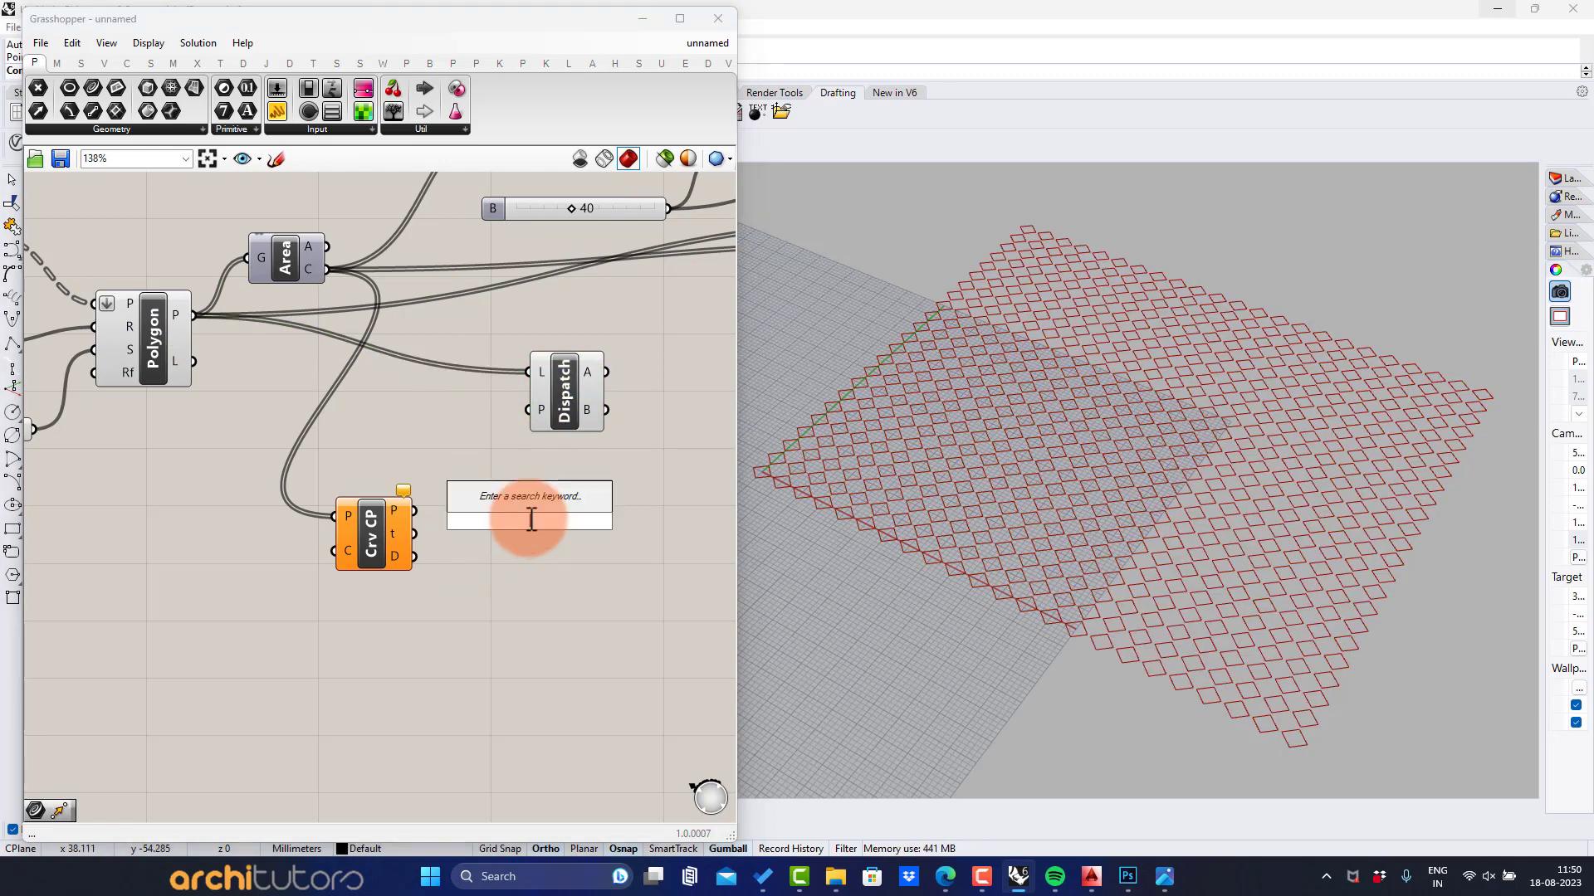
text(large)
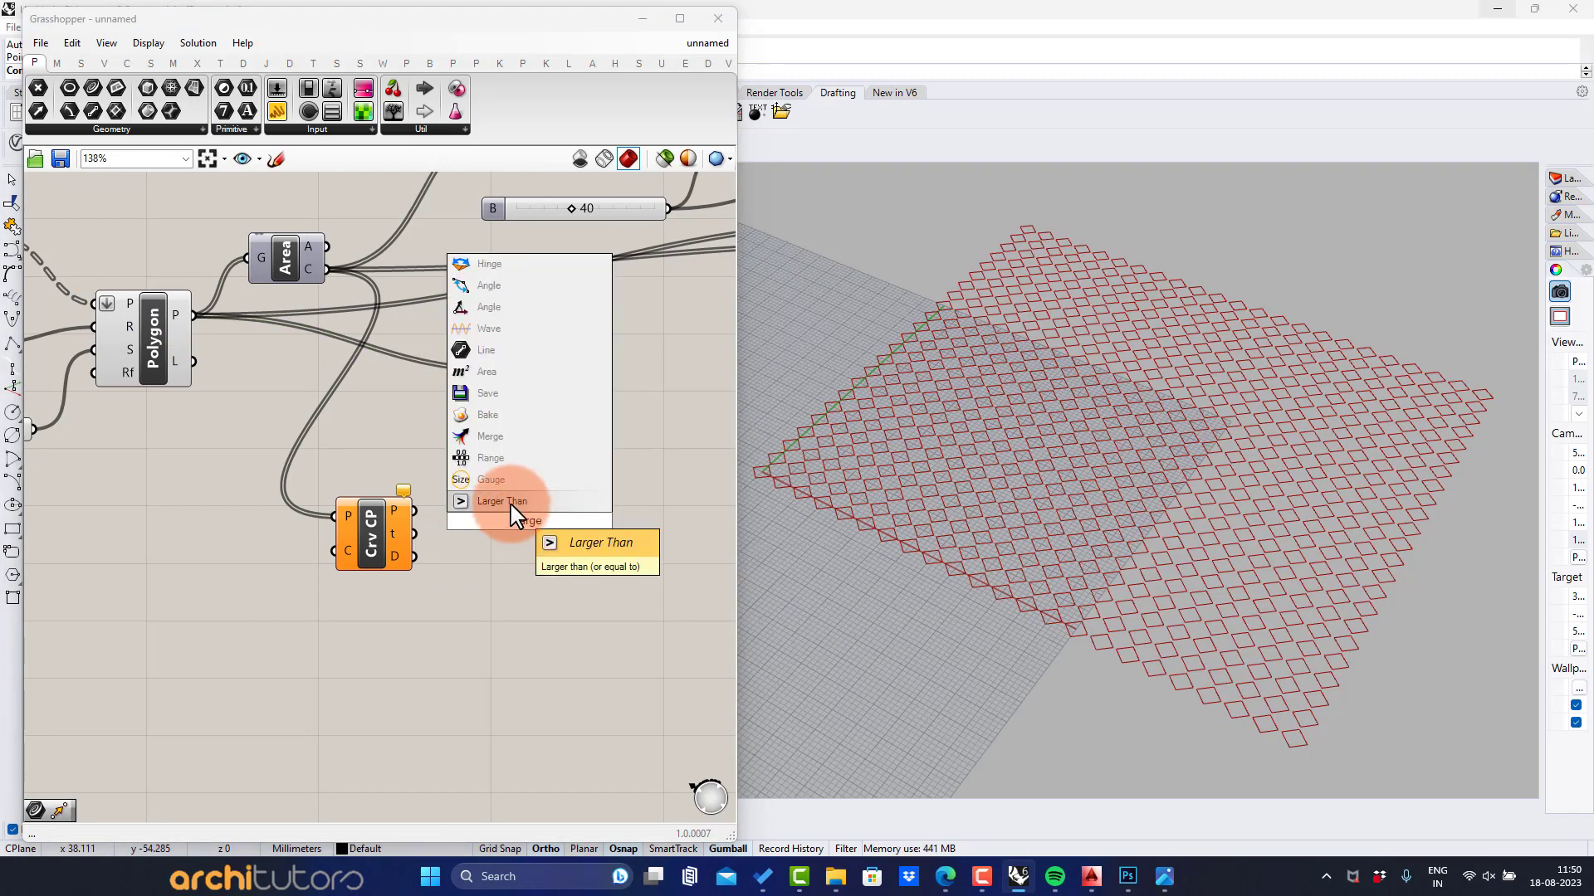
click(515, 505)
drag(517, 519, 526, 410)
click(444, 593)
Step: Add a Curve parameter in front of the Curve Closest Point component
right_drag(213, 576, 331, 562)
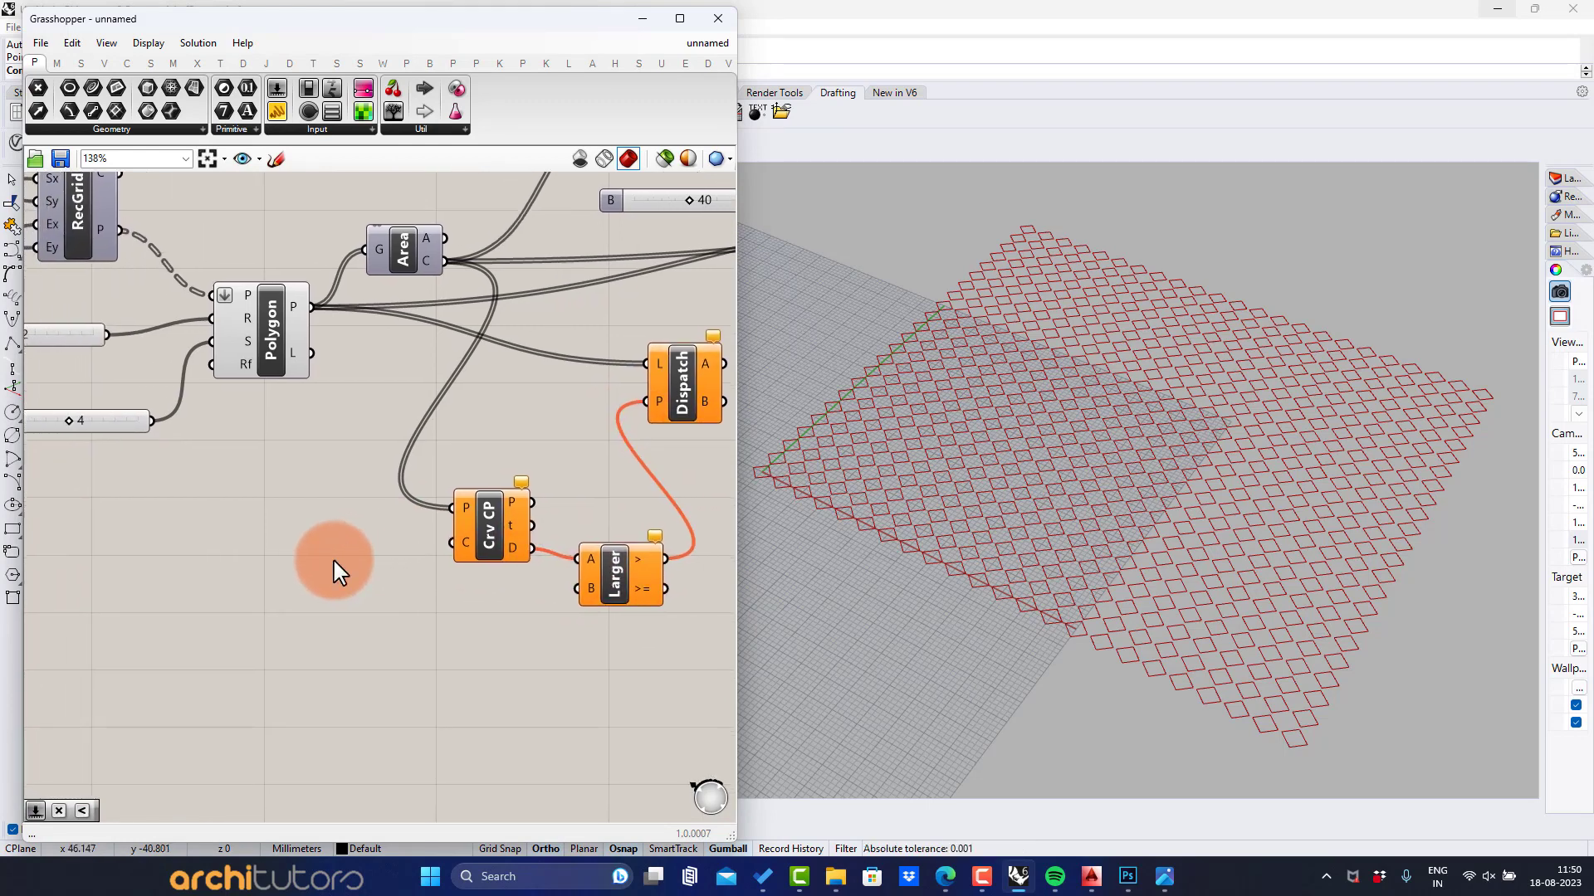
double_click(270, 568)
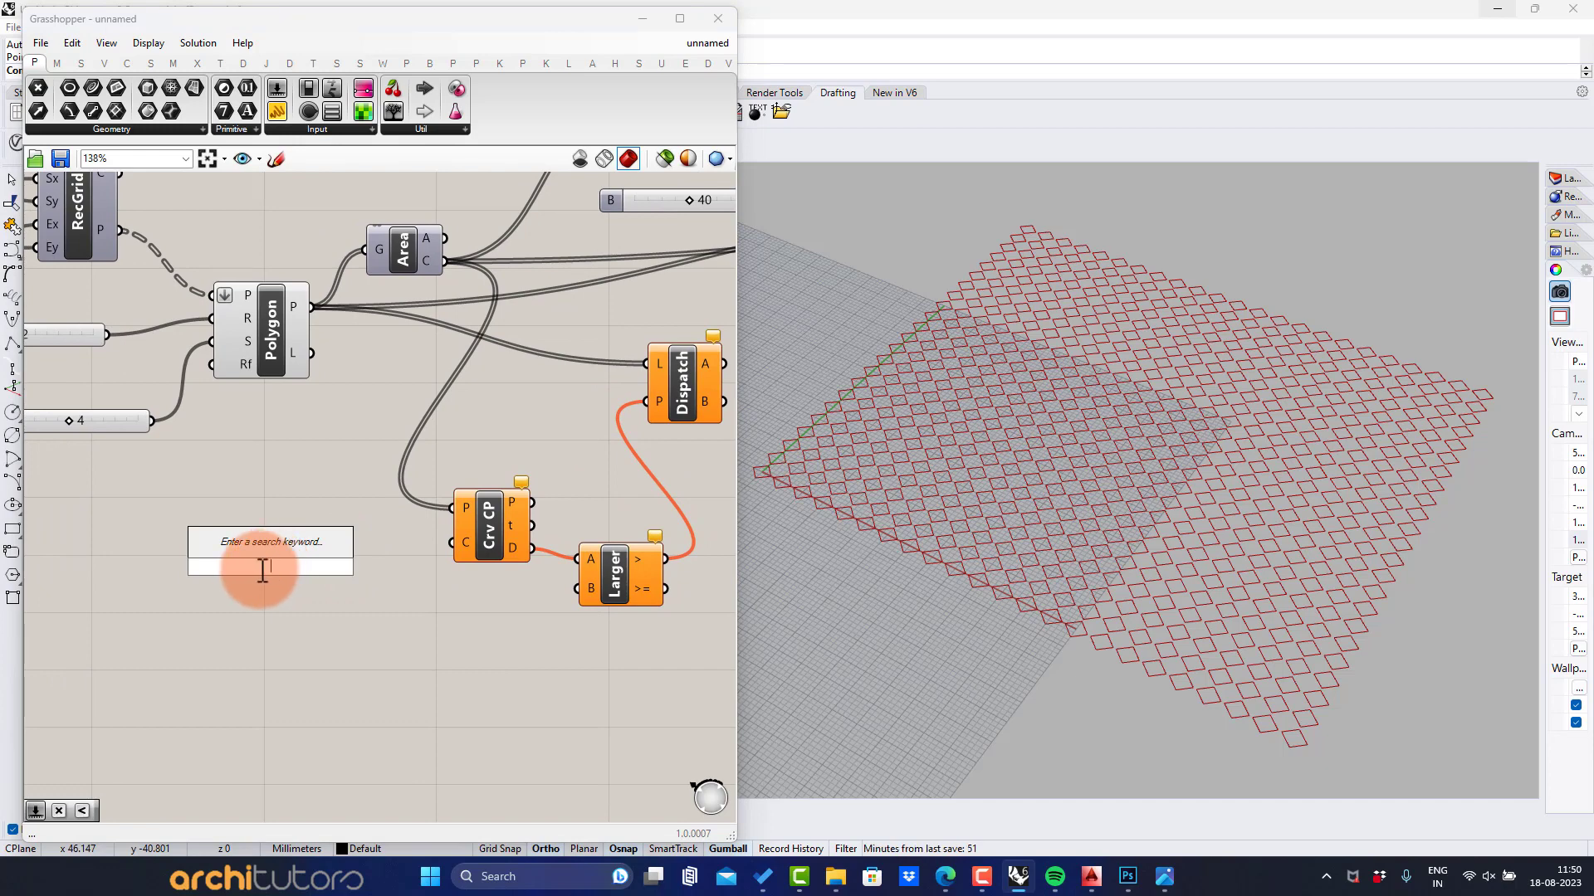
text(curve)
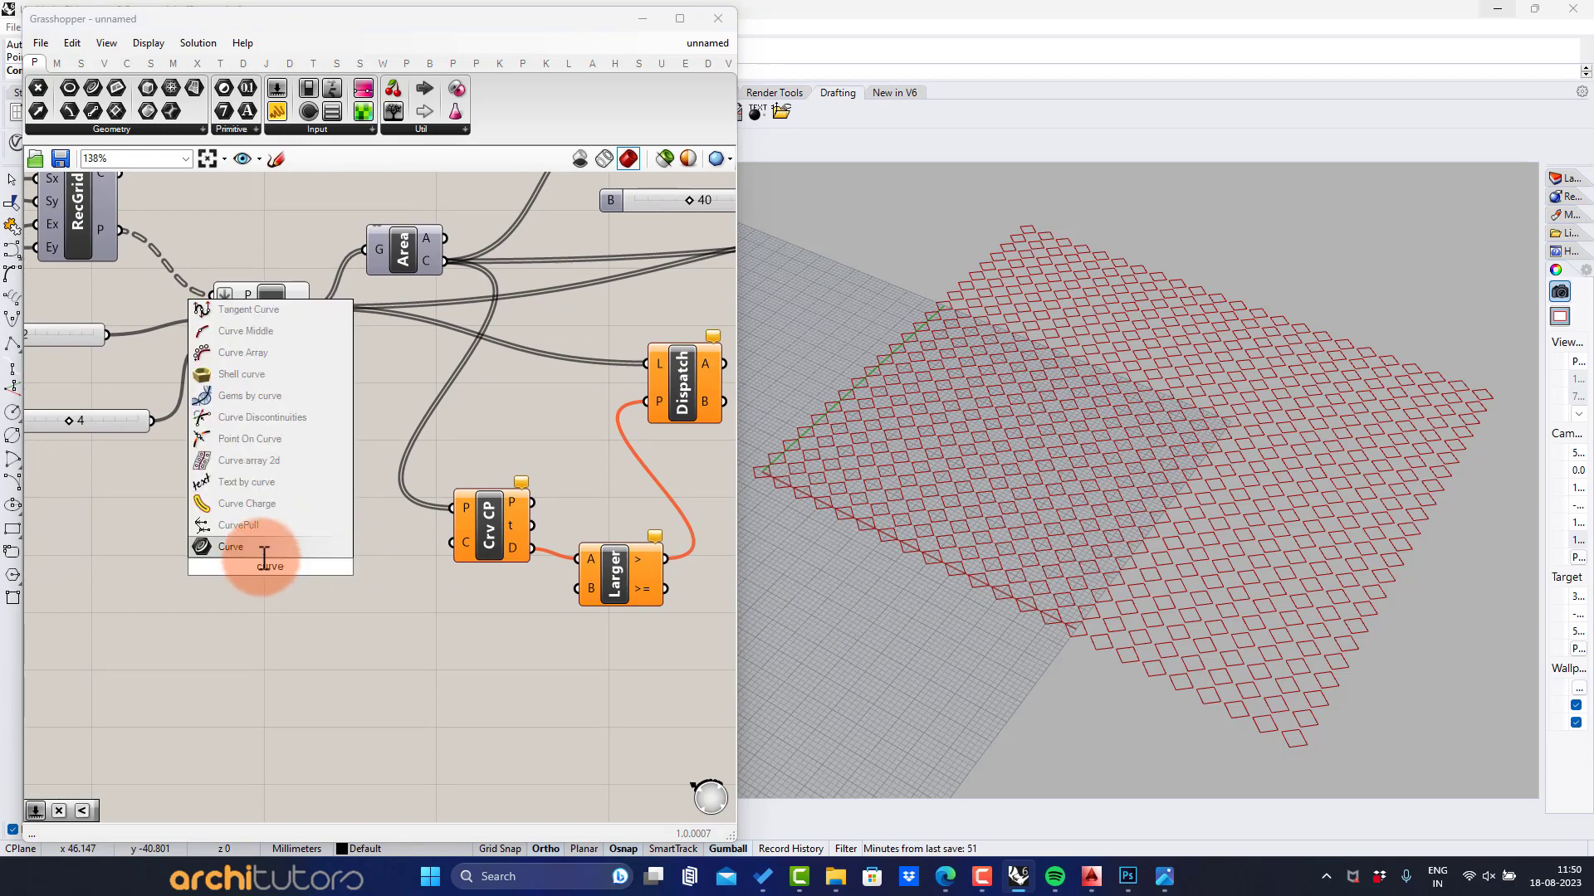
key(Return)
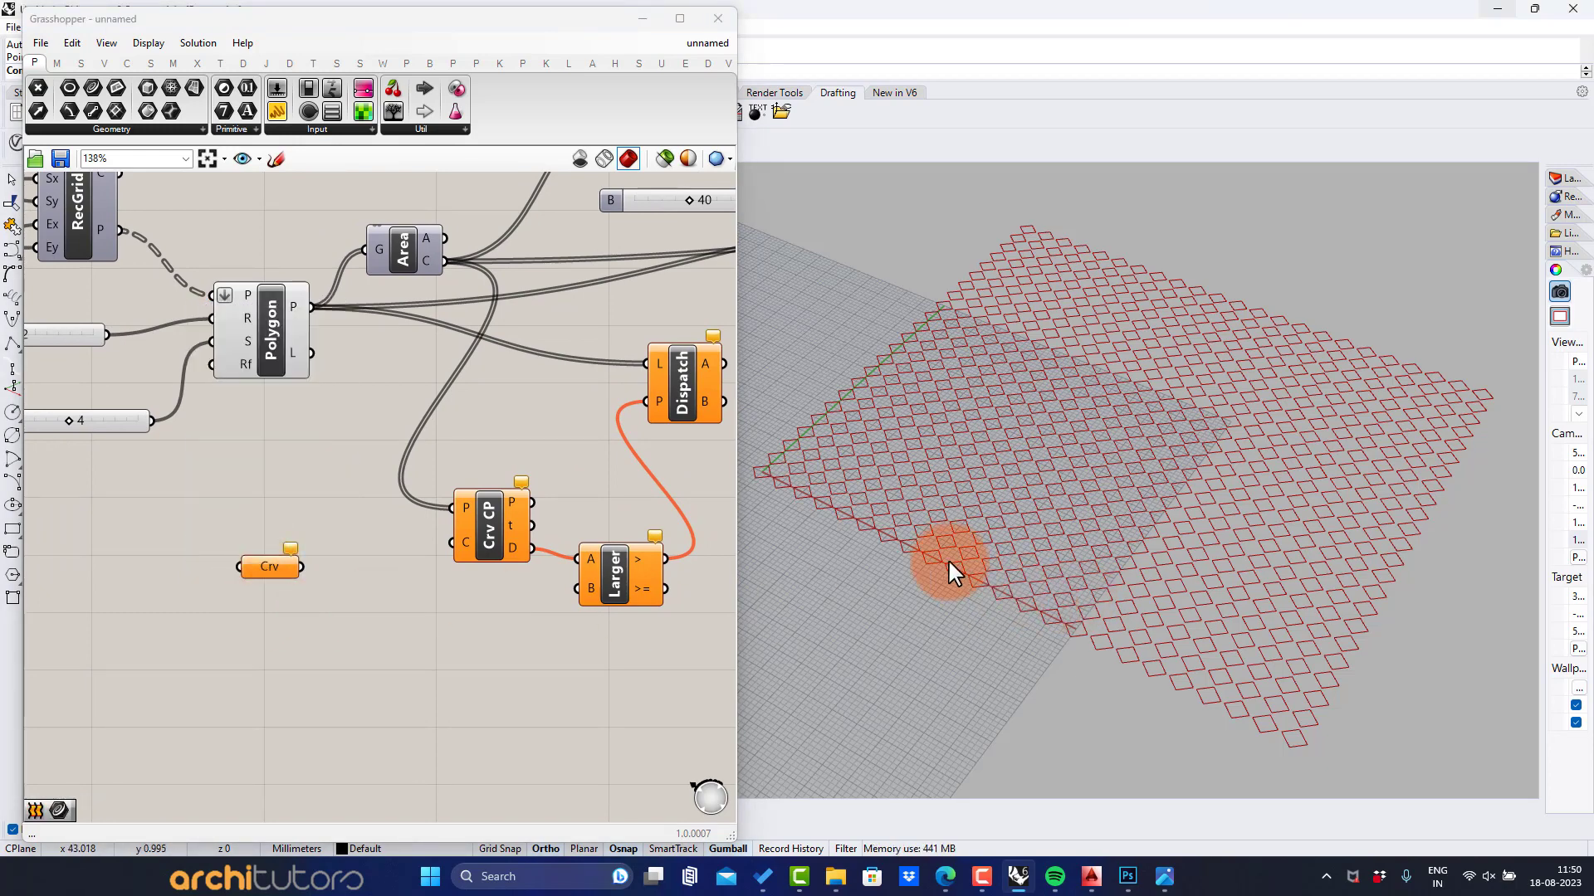
Step: Draw a four-point S-shaped control-point curve across the whole polygon grid in the Rhino viewport
text(curve)
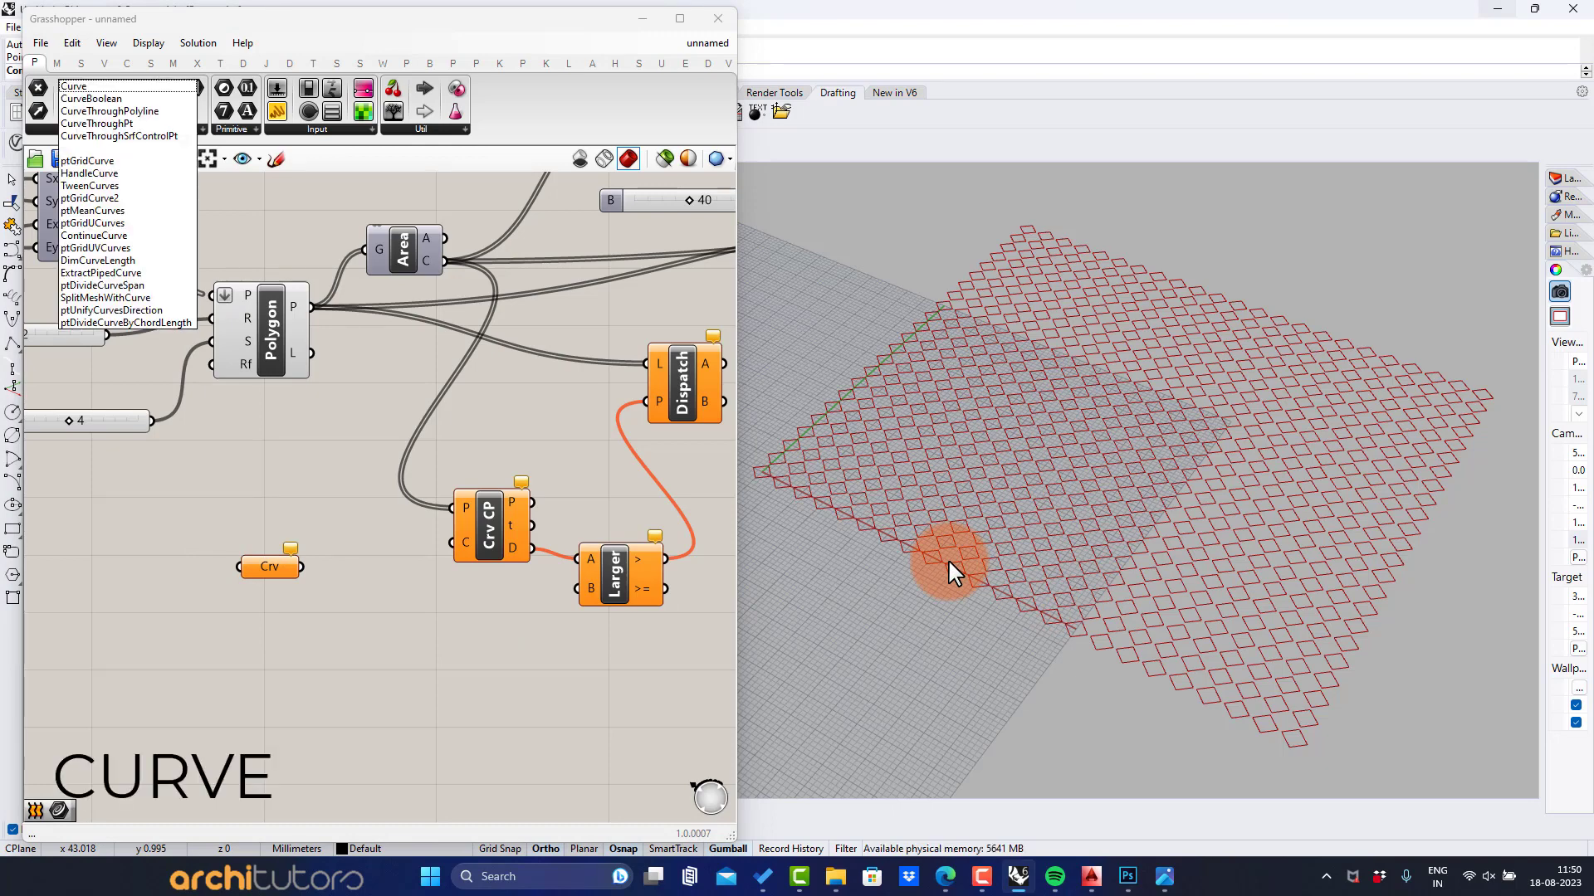
key(Return)
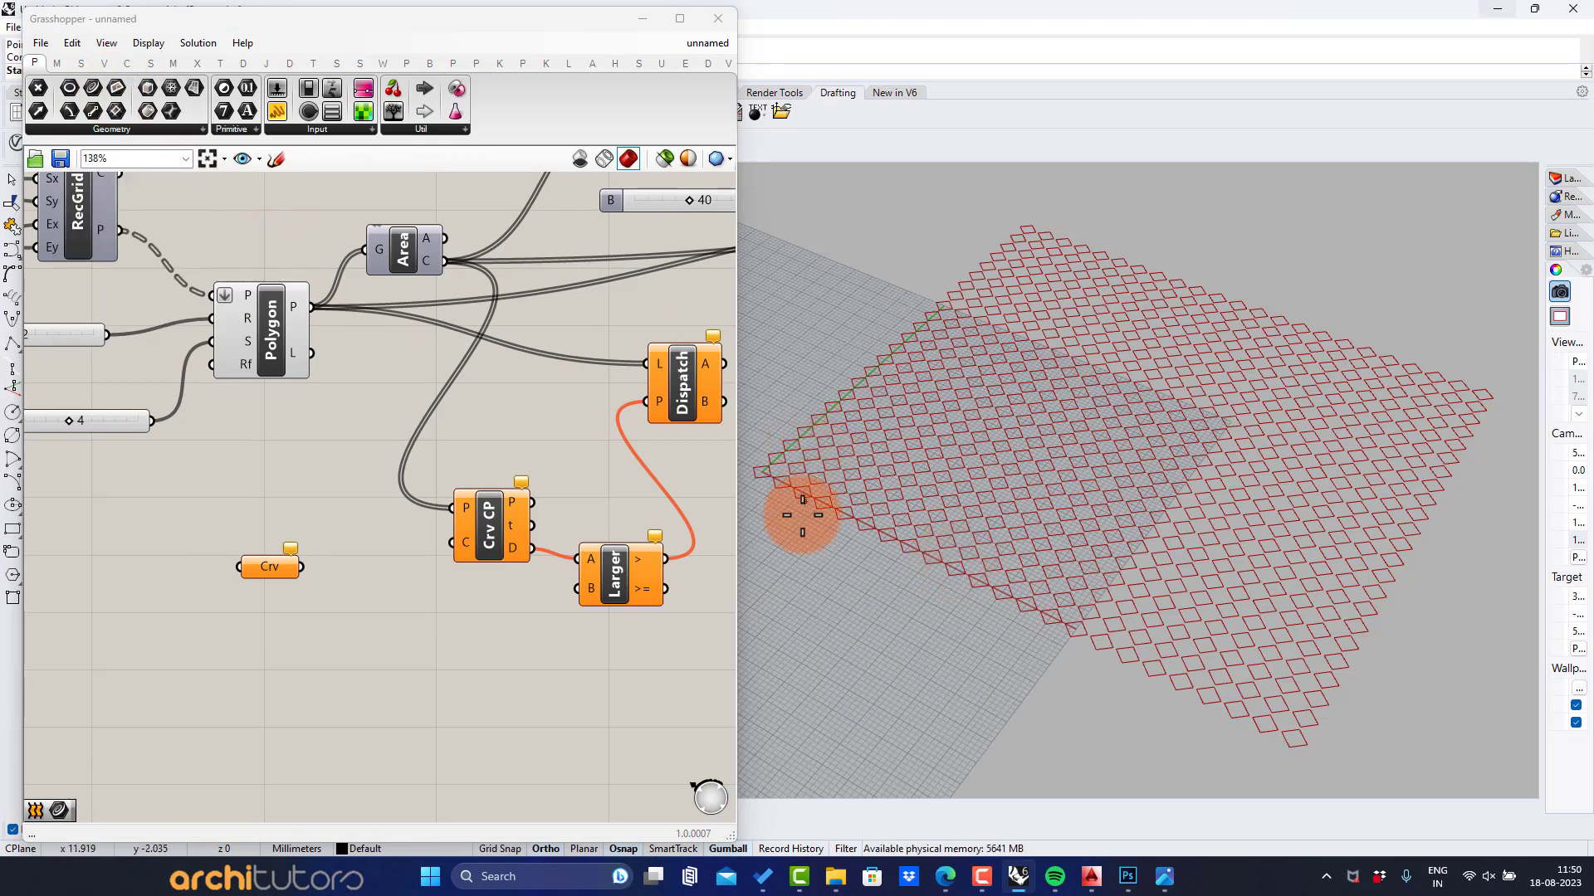
click(775, 534)
click(926, 388)
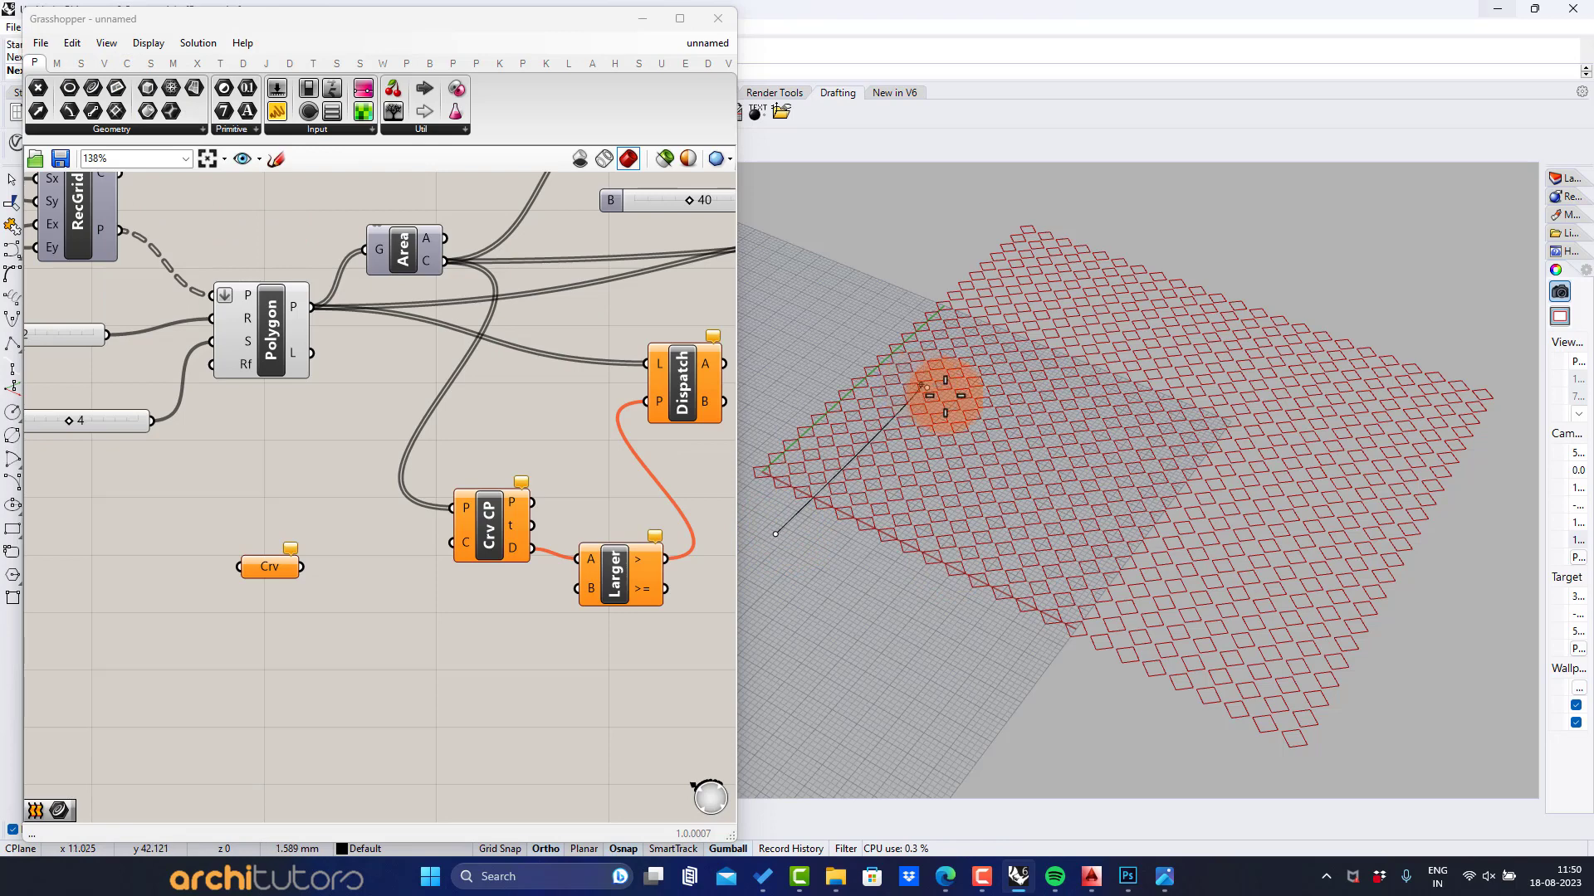
click(1282, 543)
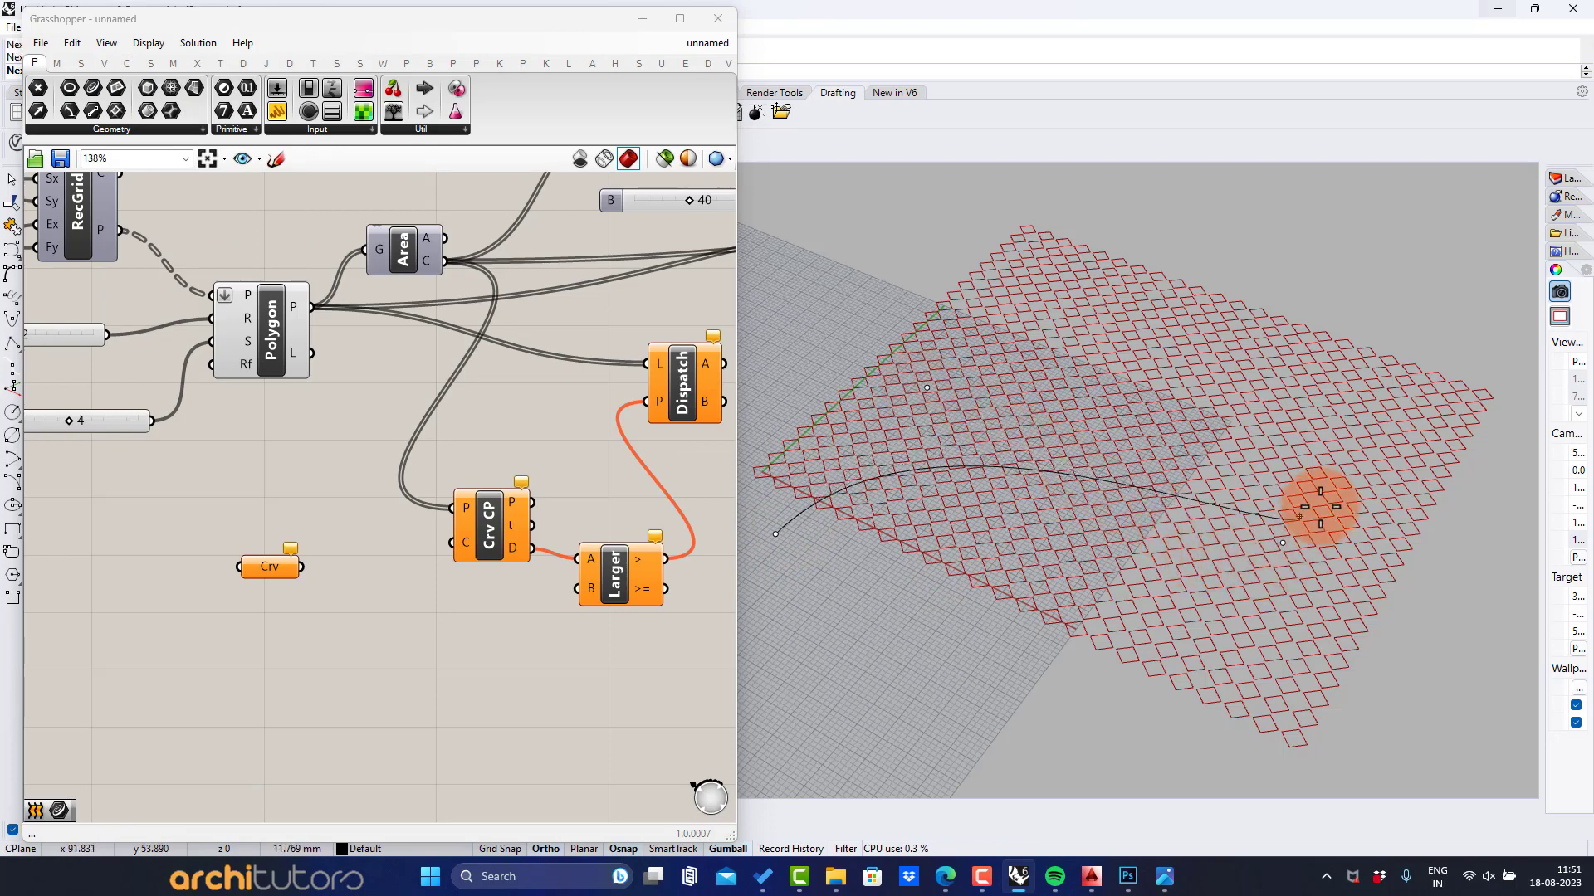
click(1433, 310)
key(Return)
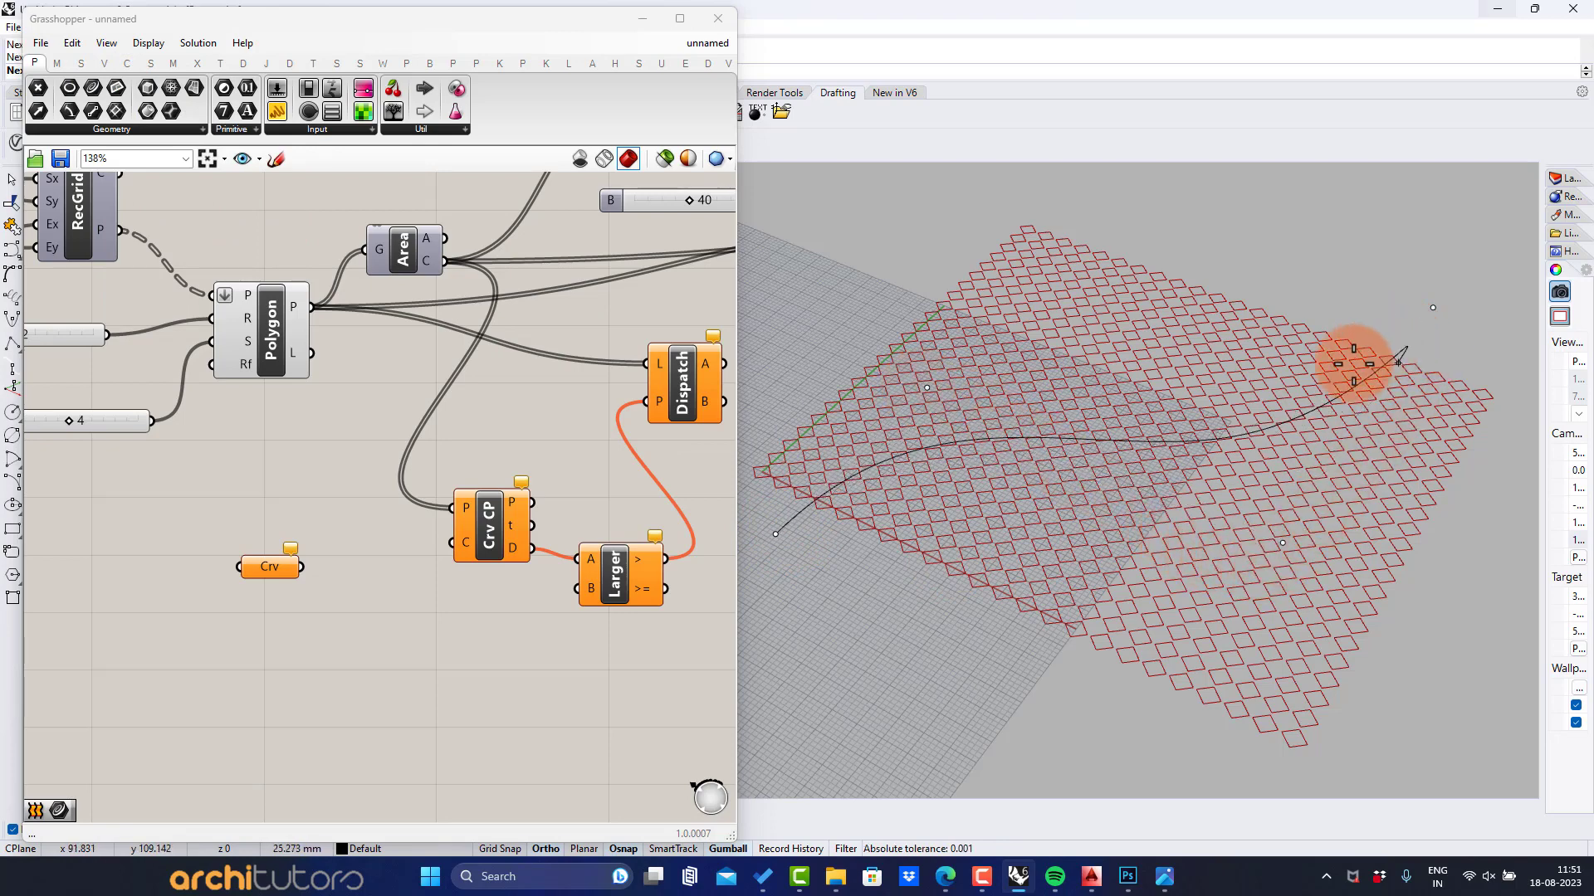
Step: Deepen the curve's bends by moving its second control point toward the grid's back corner and its third toward the front corner
click(1167, 426)
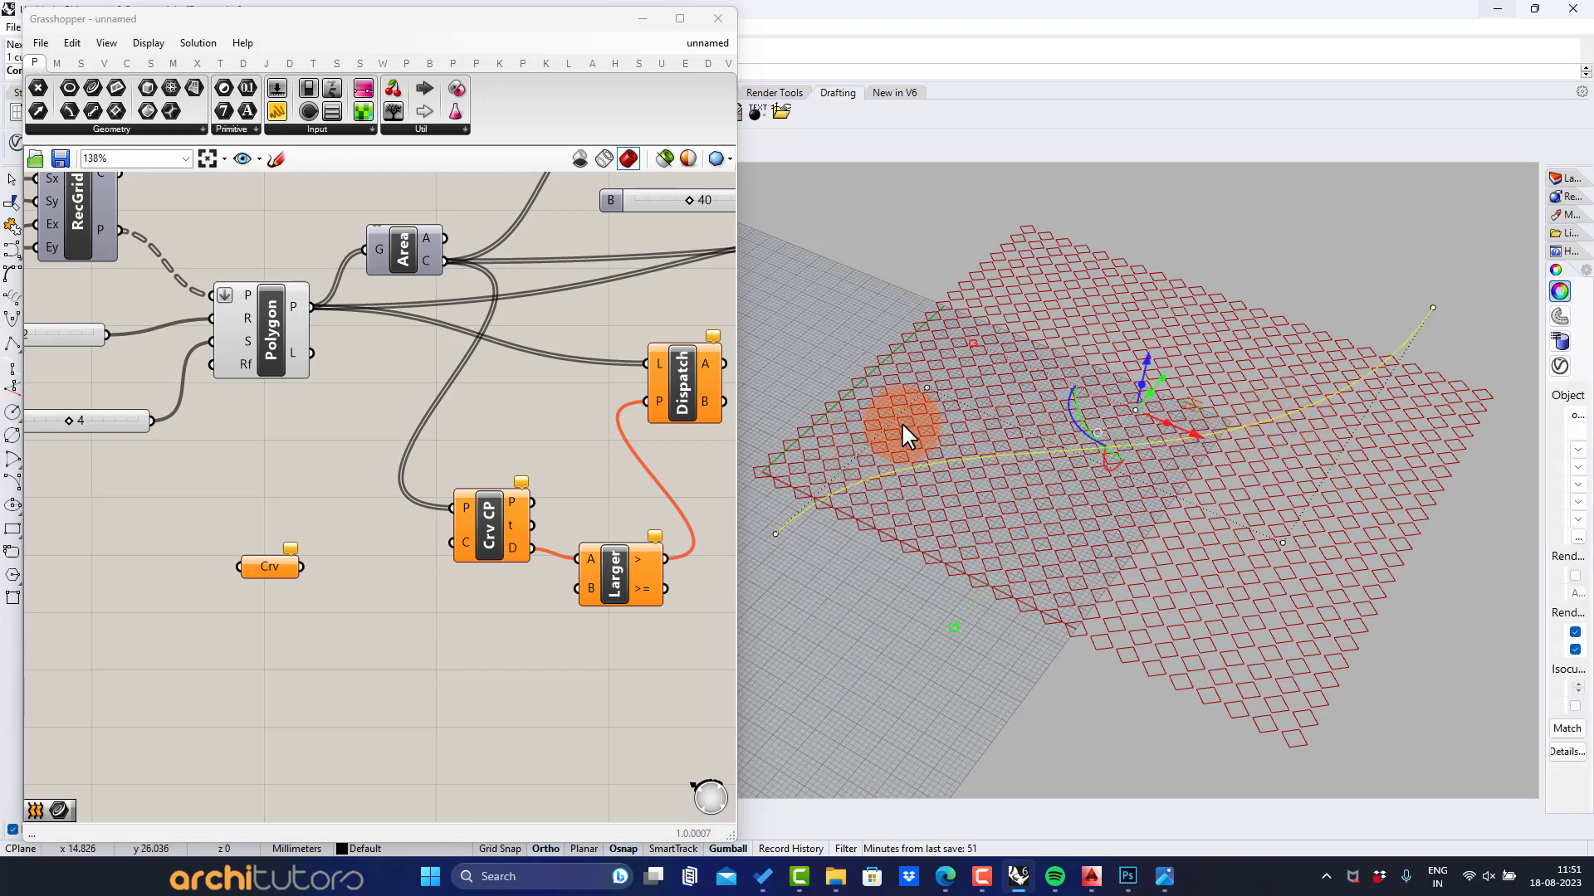
drag(926, 390, 1064, 279)
click(1282, 542)
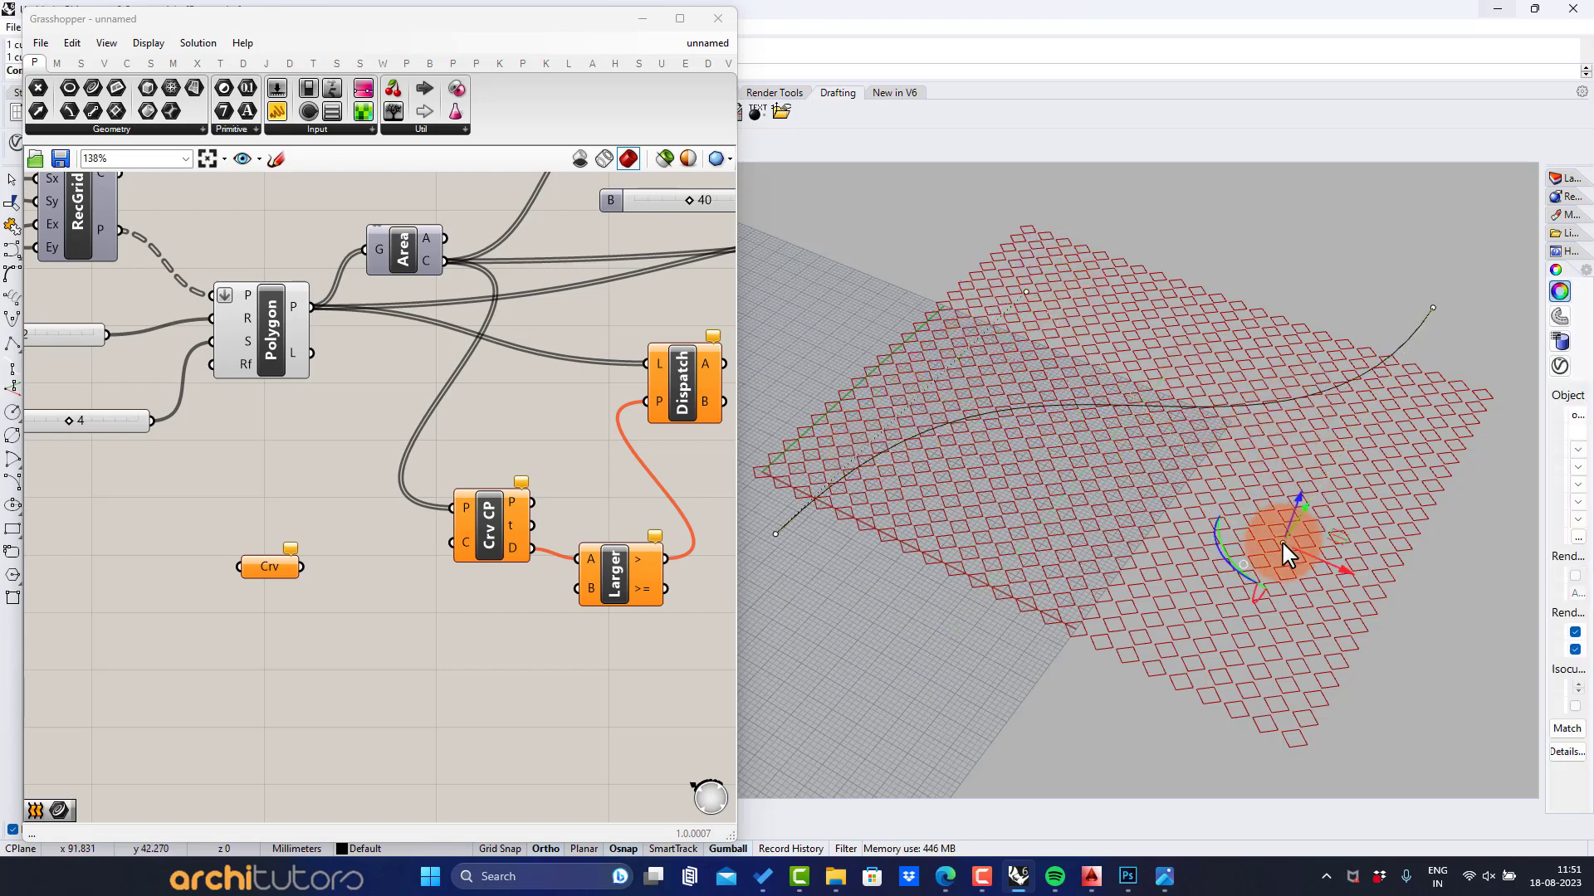
scroll(1297, 474, down, 2)
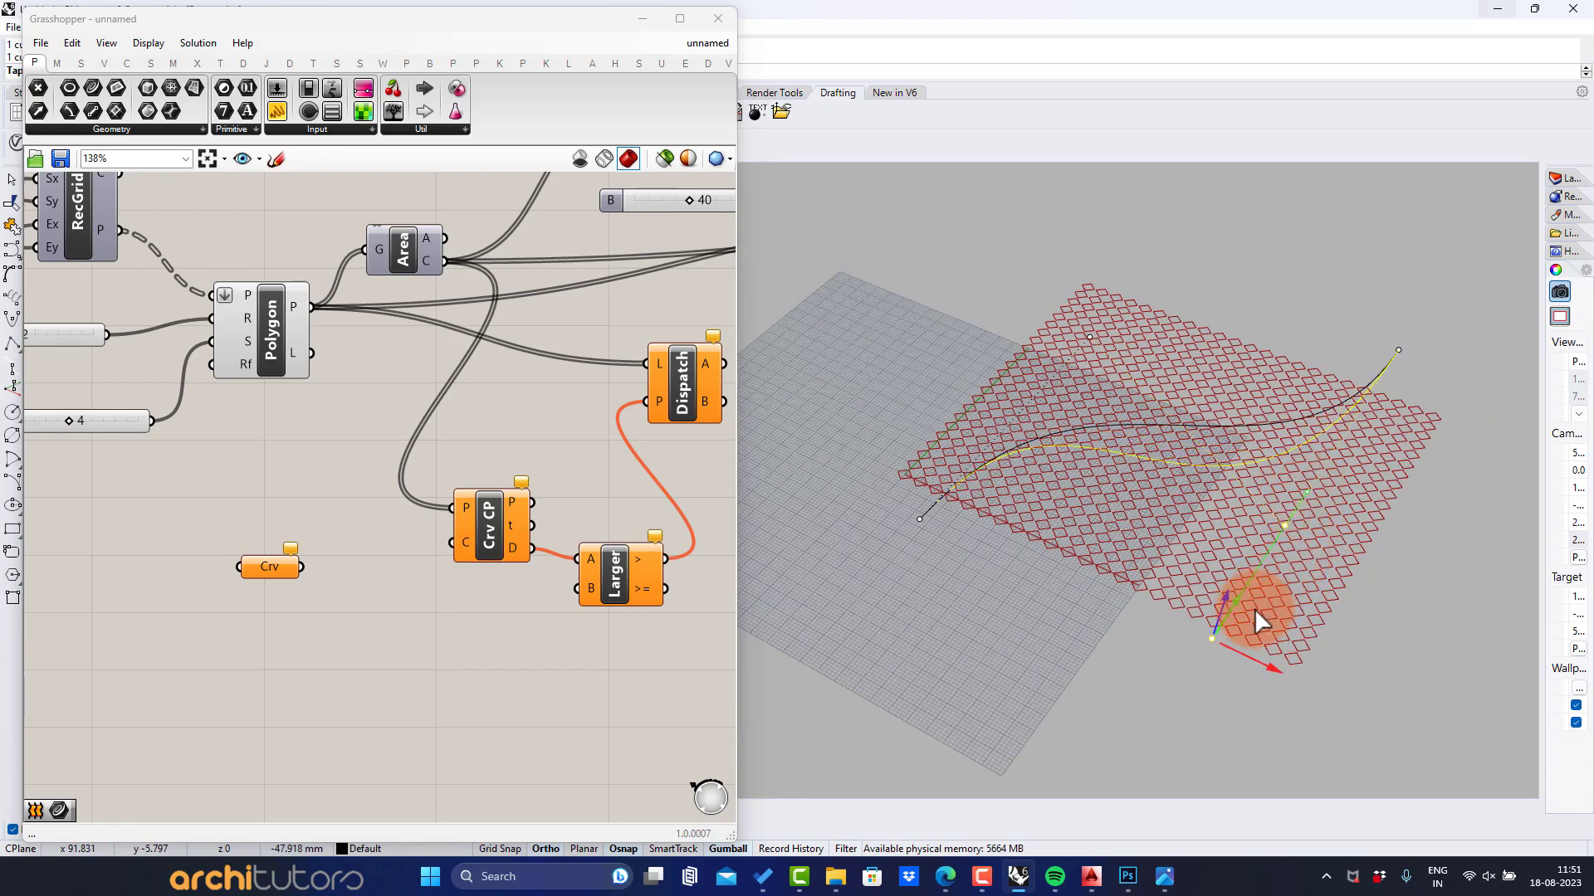
drag(1255, 610, 1249, 618)
click(1398, 350)
key(Escape)
key(Escape)
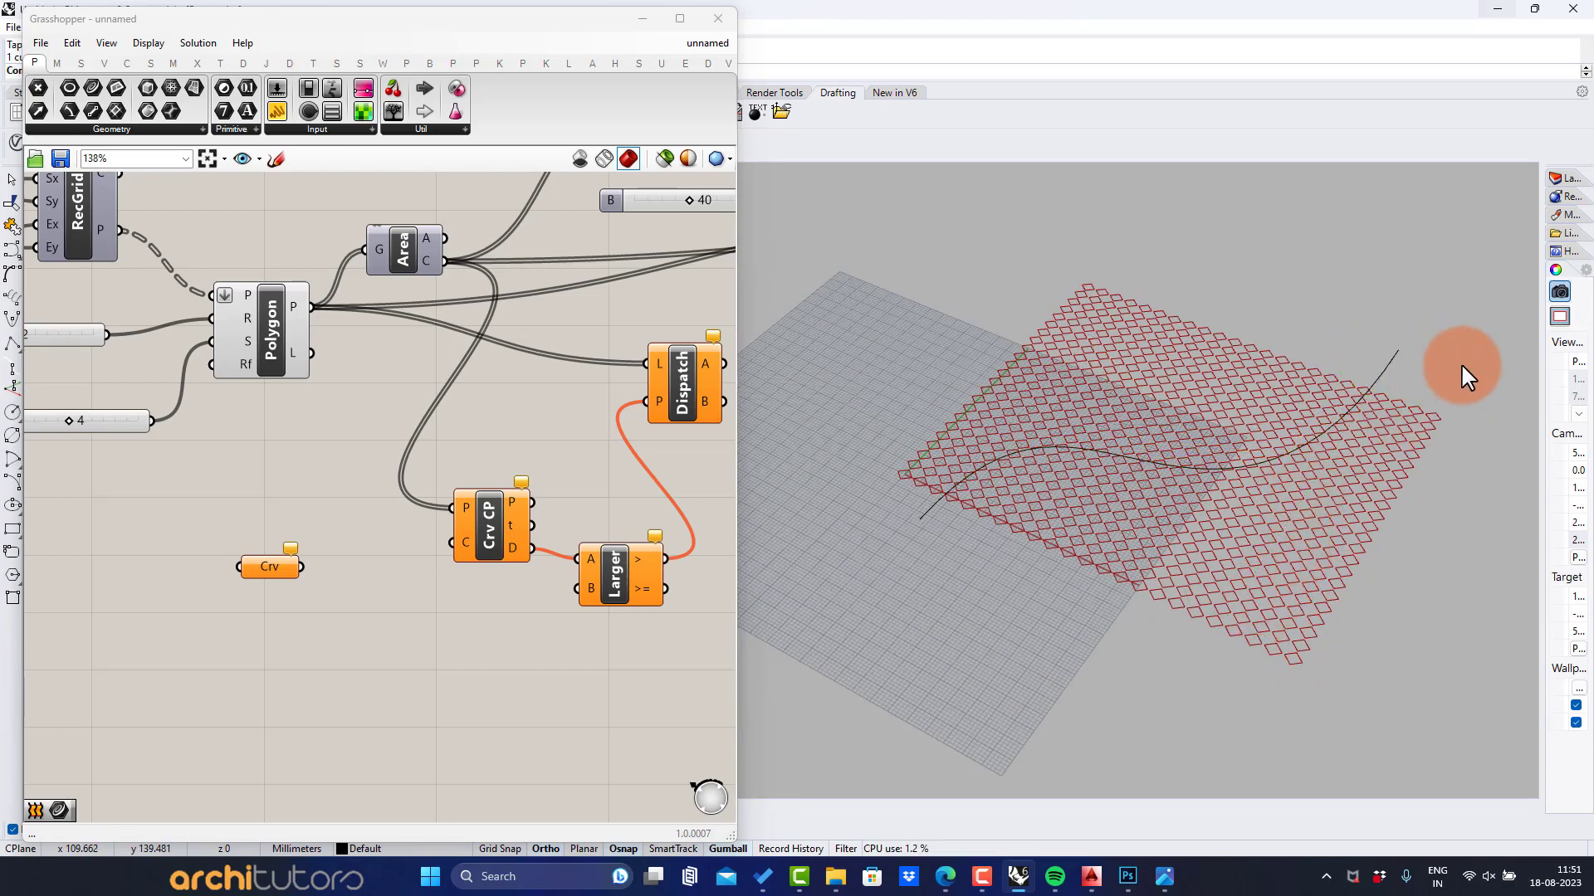
Step: Extend the curve's far end outward and shift the whole curve slightly toward the back of the grid
click(1397, 347)
drag(1398, 347, 1465, 374)
click(1067, 445)
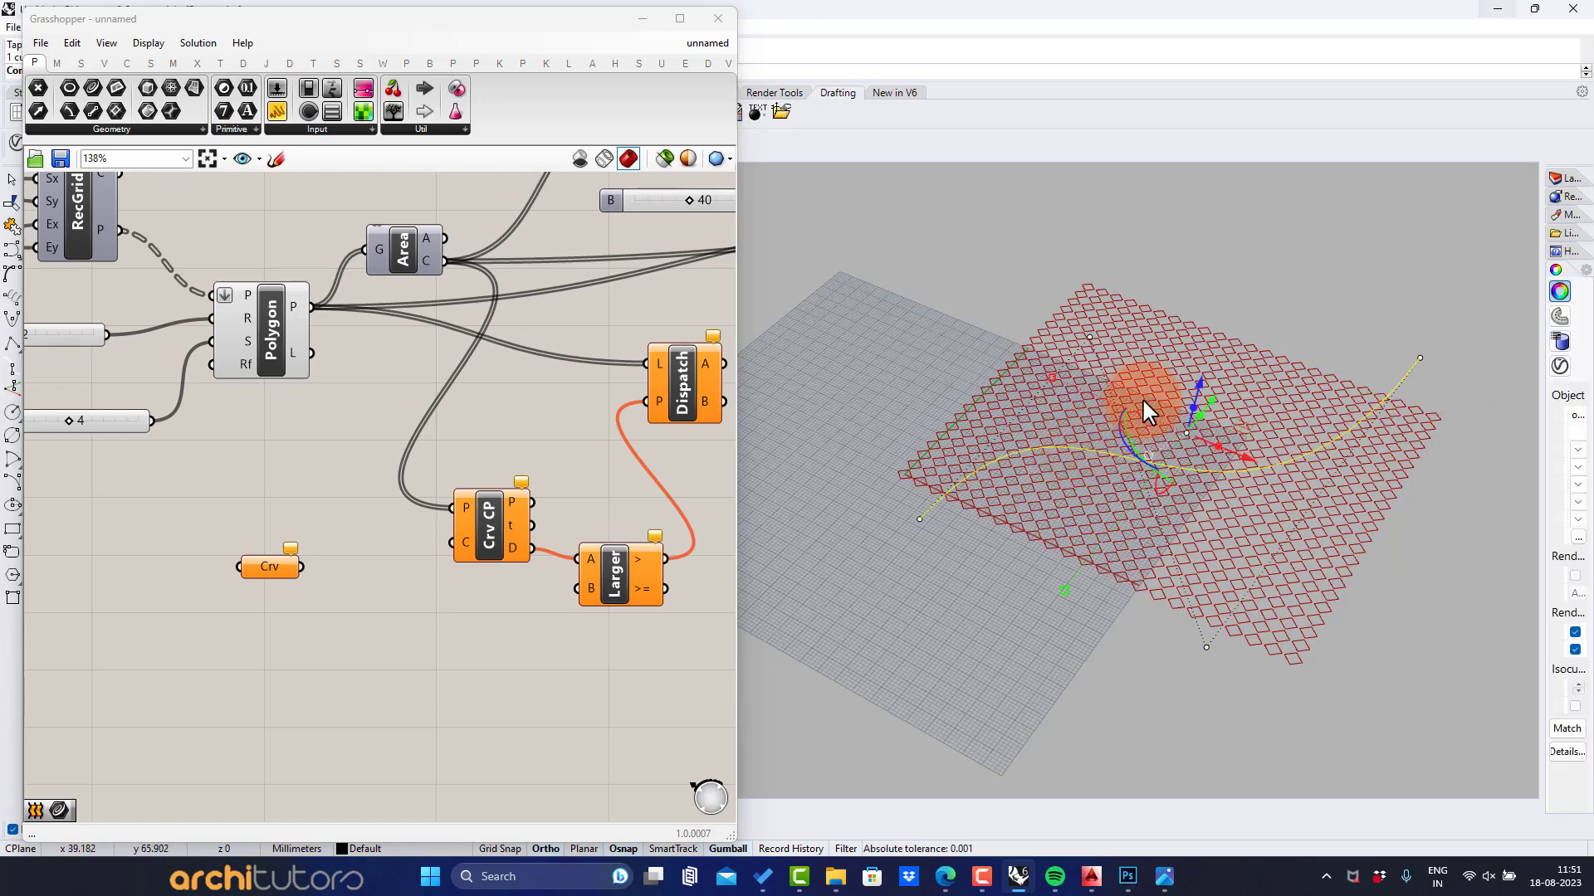
drag(1211, 399, 1245, 391)
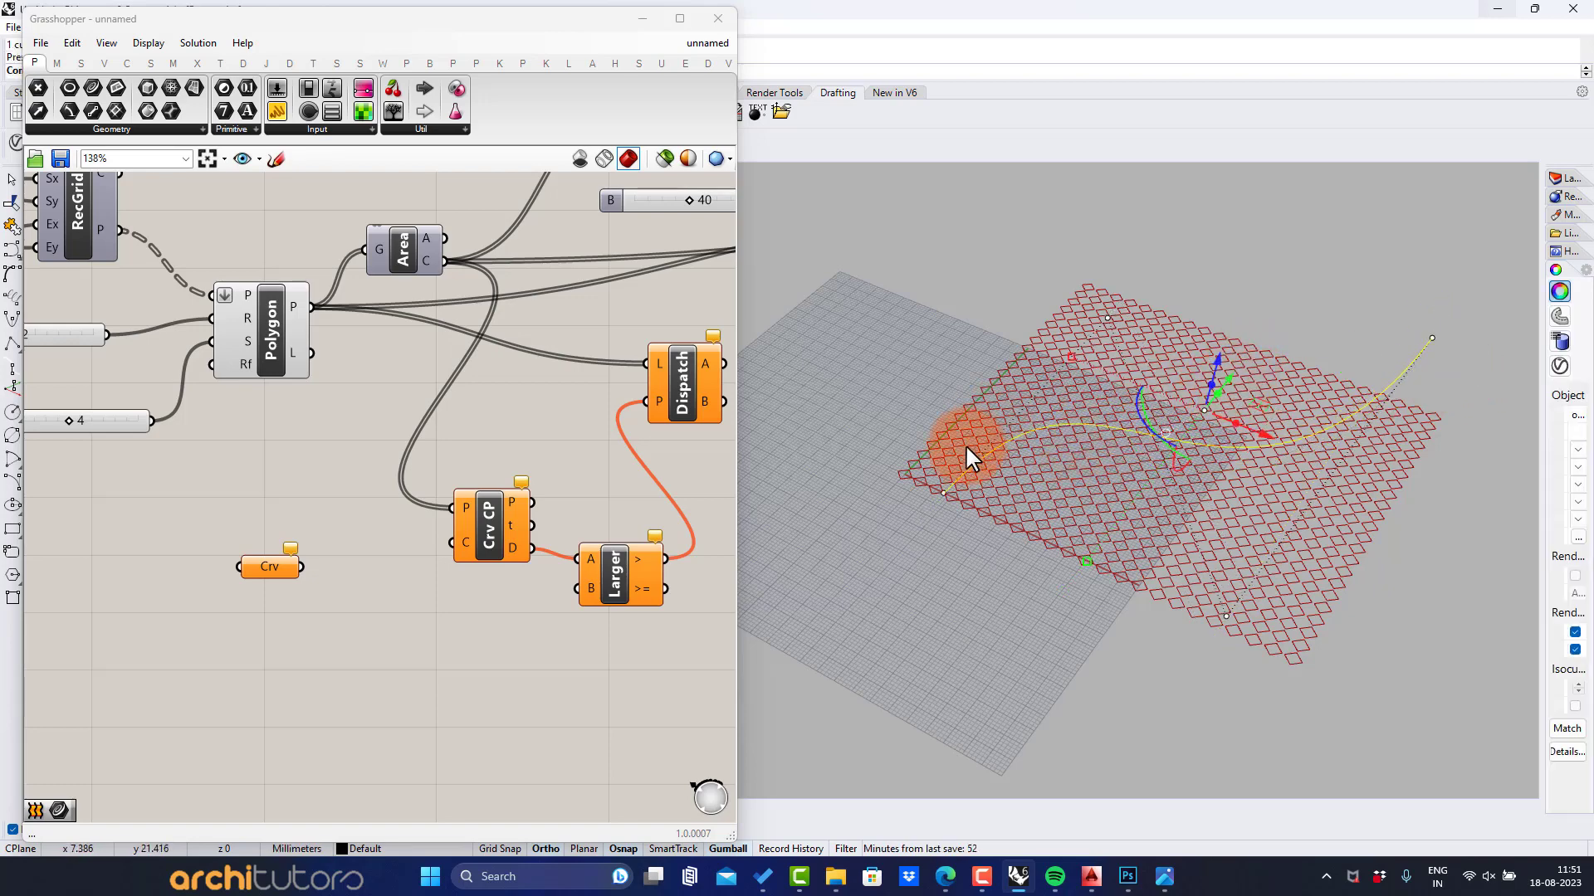
Step: Pull the curve's start point and far end point further out beyond the grid's edges
click(947, 471)
drag(950, 500, 941, 516)
click(1255, 450)
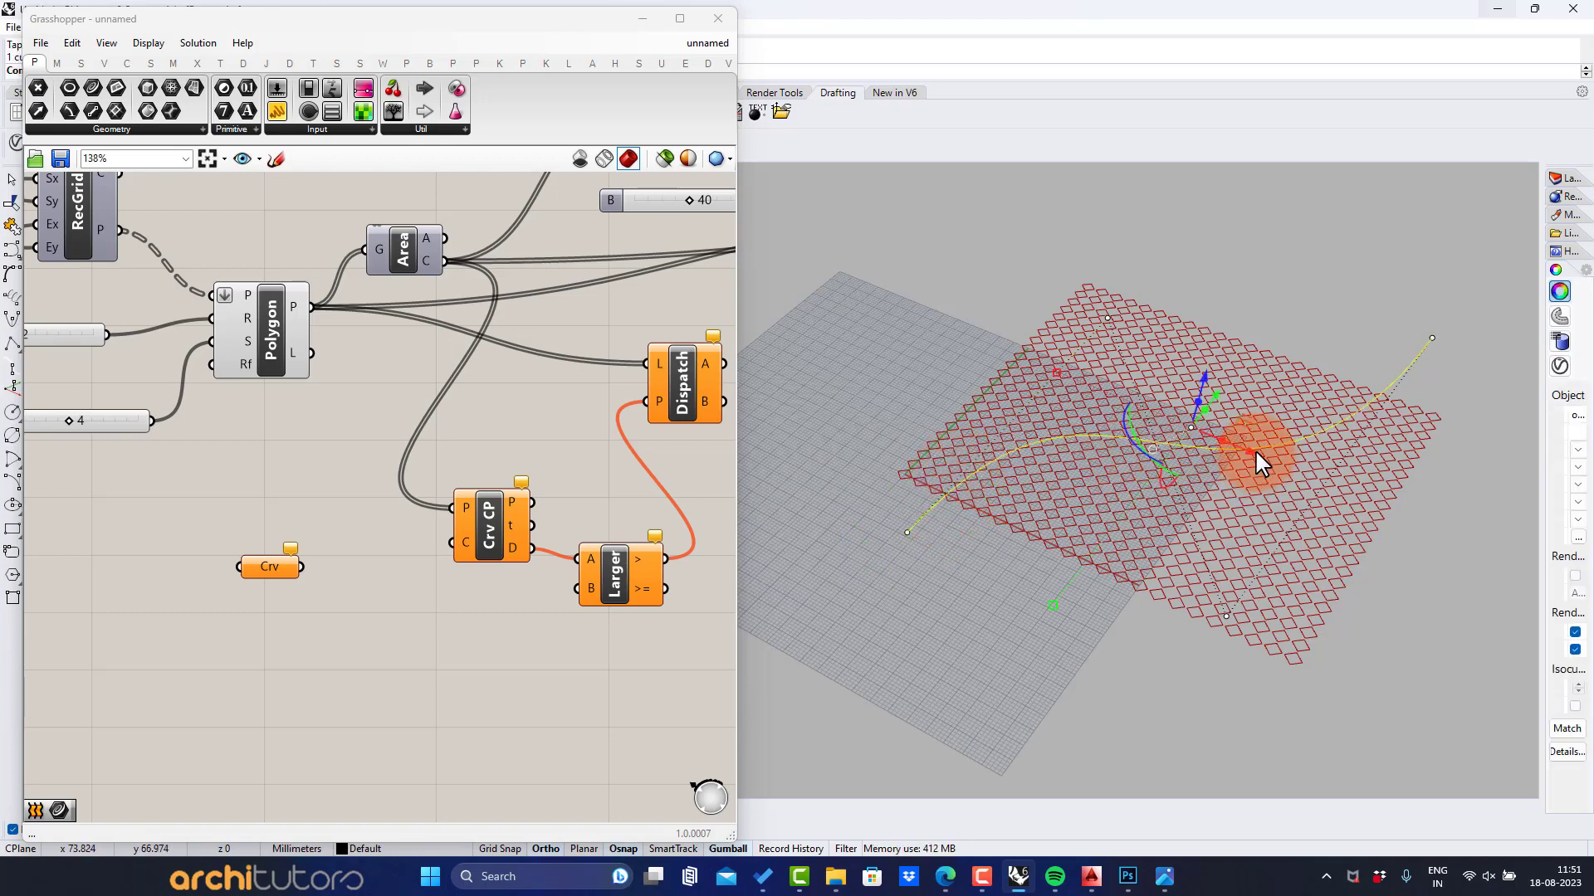
click(1371, 435)
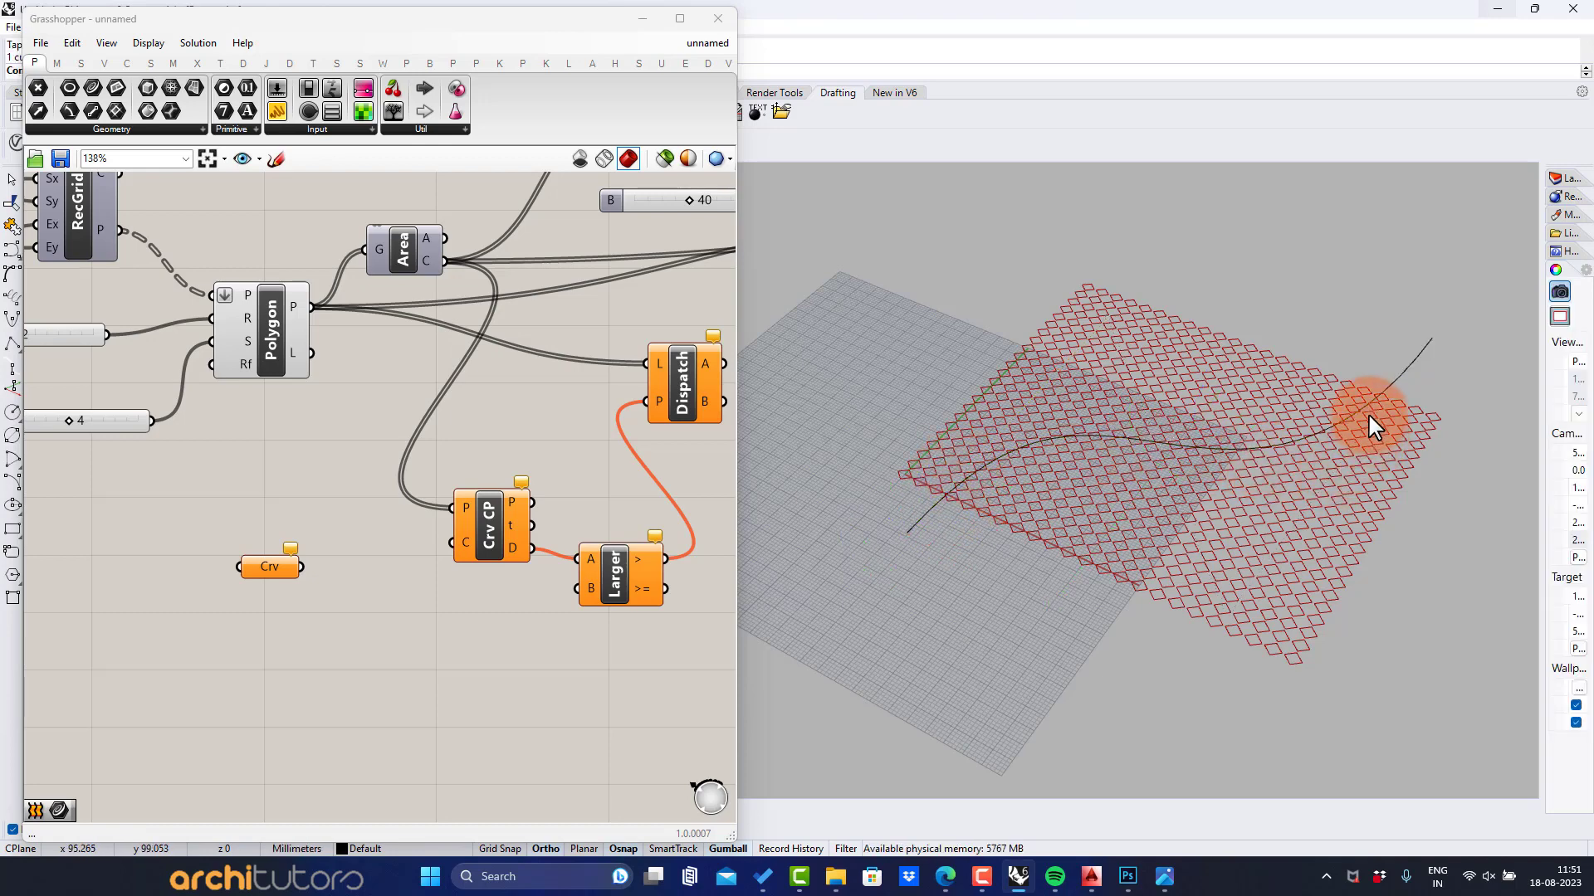
click(1366, 395)
drag(1437, 337, 1484, 352)
Step: Fine-tune the bends by moving the third control point toward the grid's front corner and the second toward its back corner
click(1297, 447)
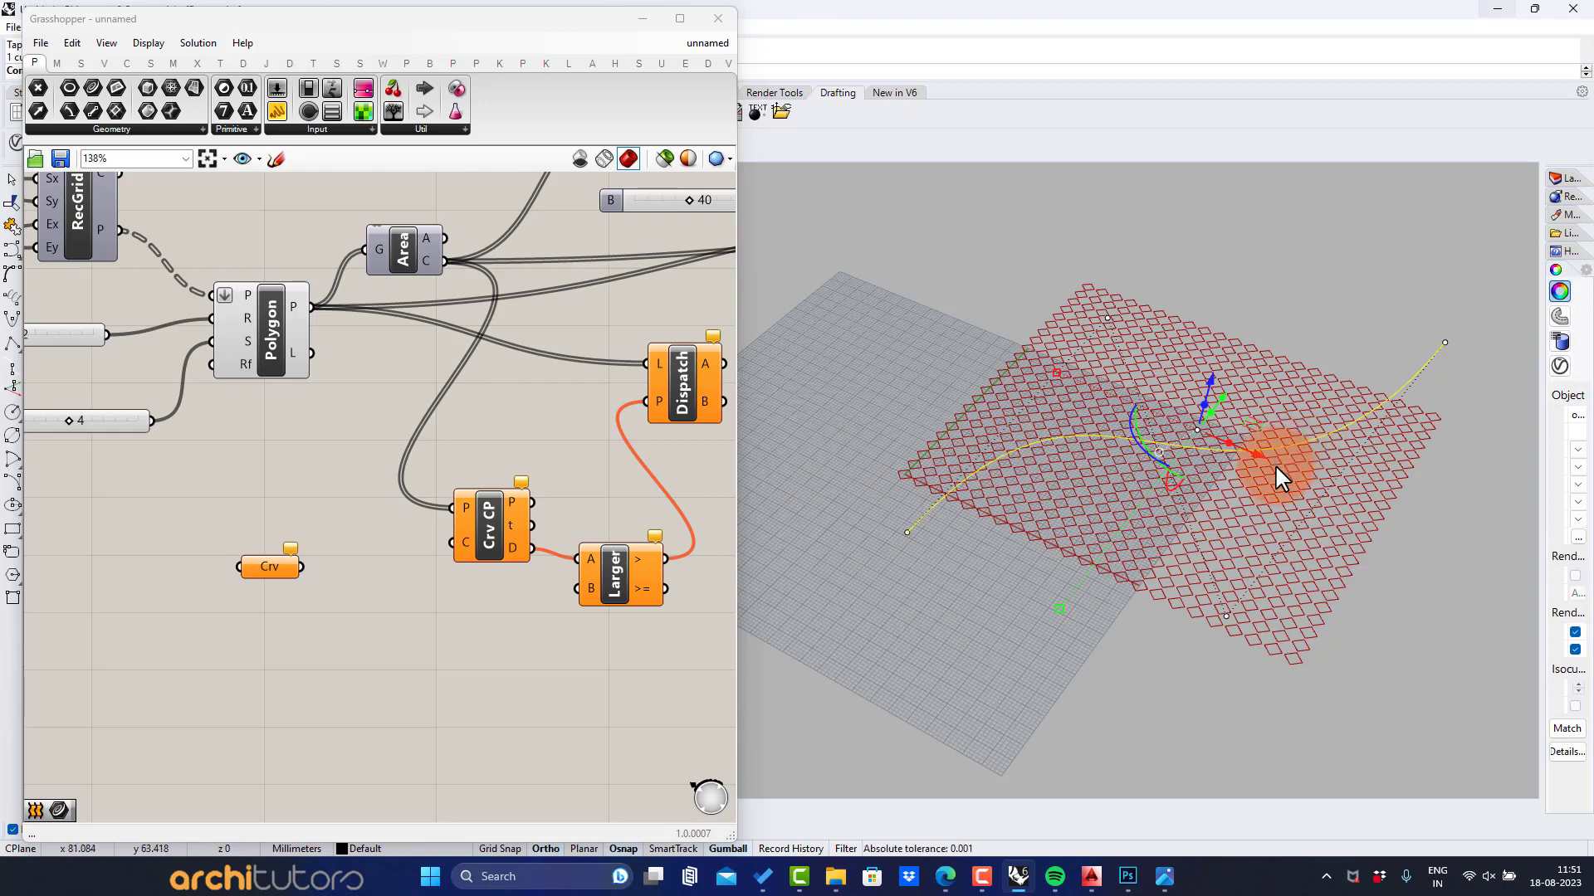
drag(1226, 613, 1318, 654)
click(1089, 510)
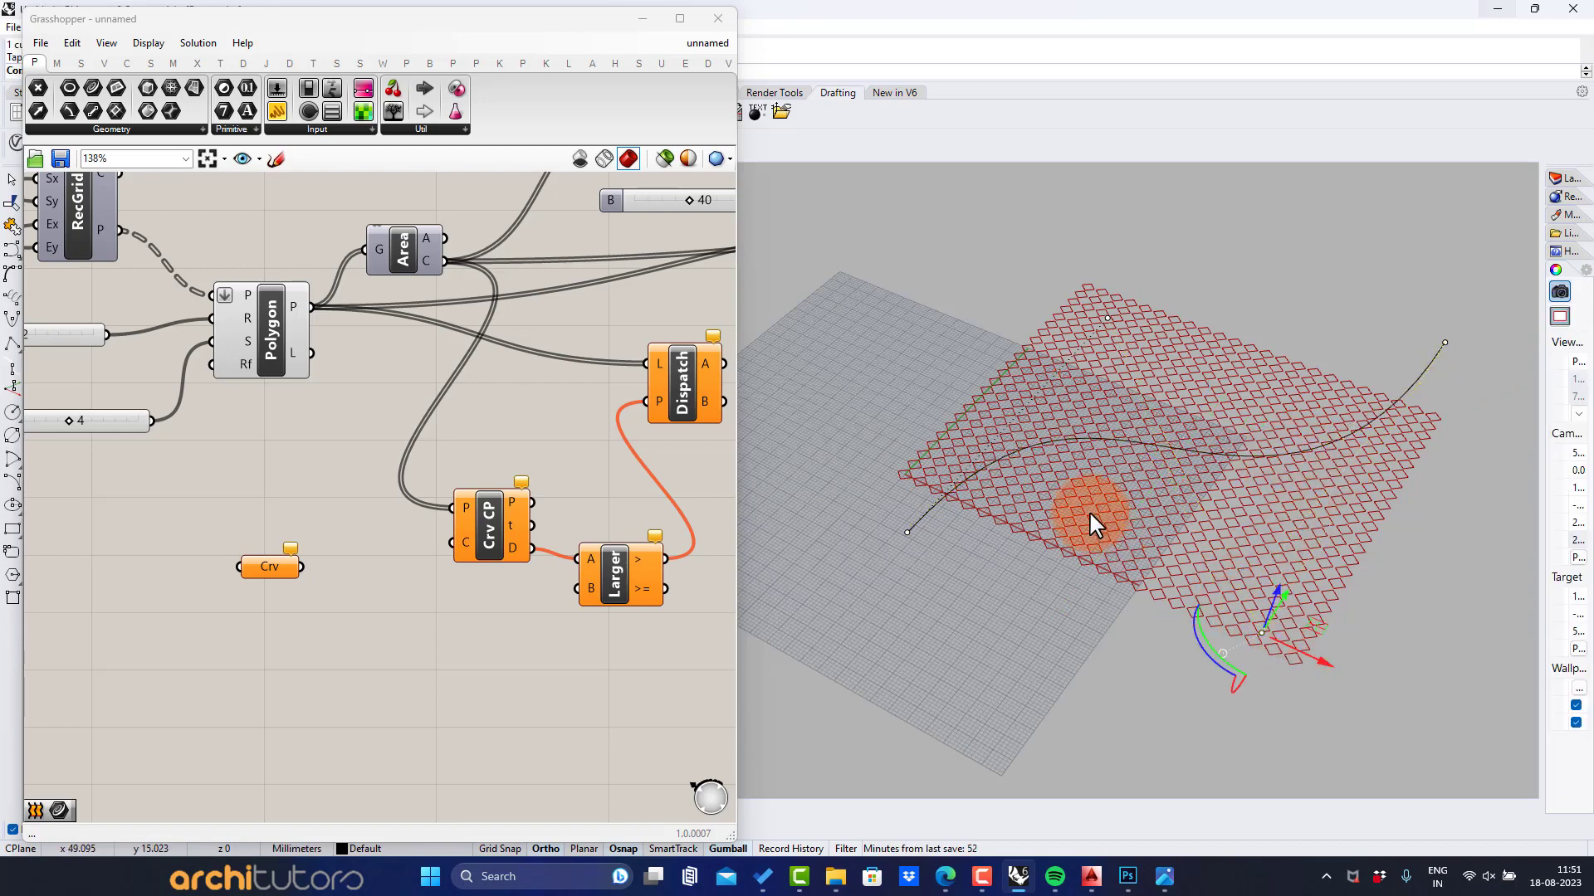
click(1071, 432)
key(F10)
click(1108, 318)
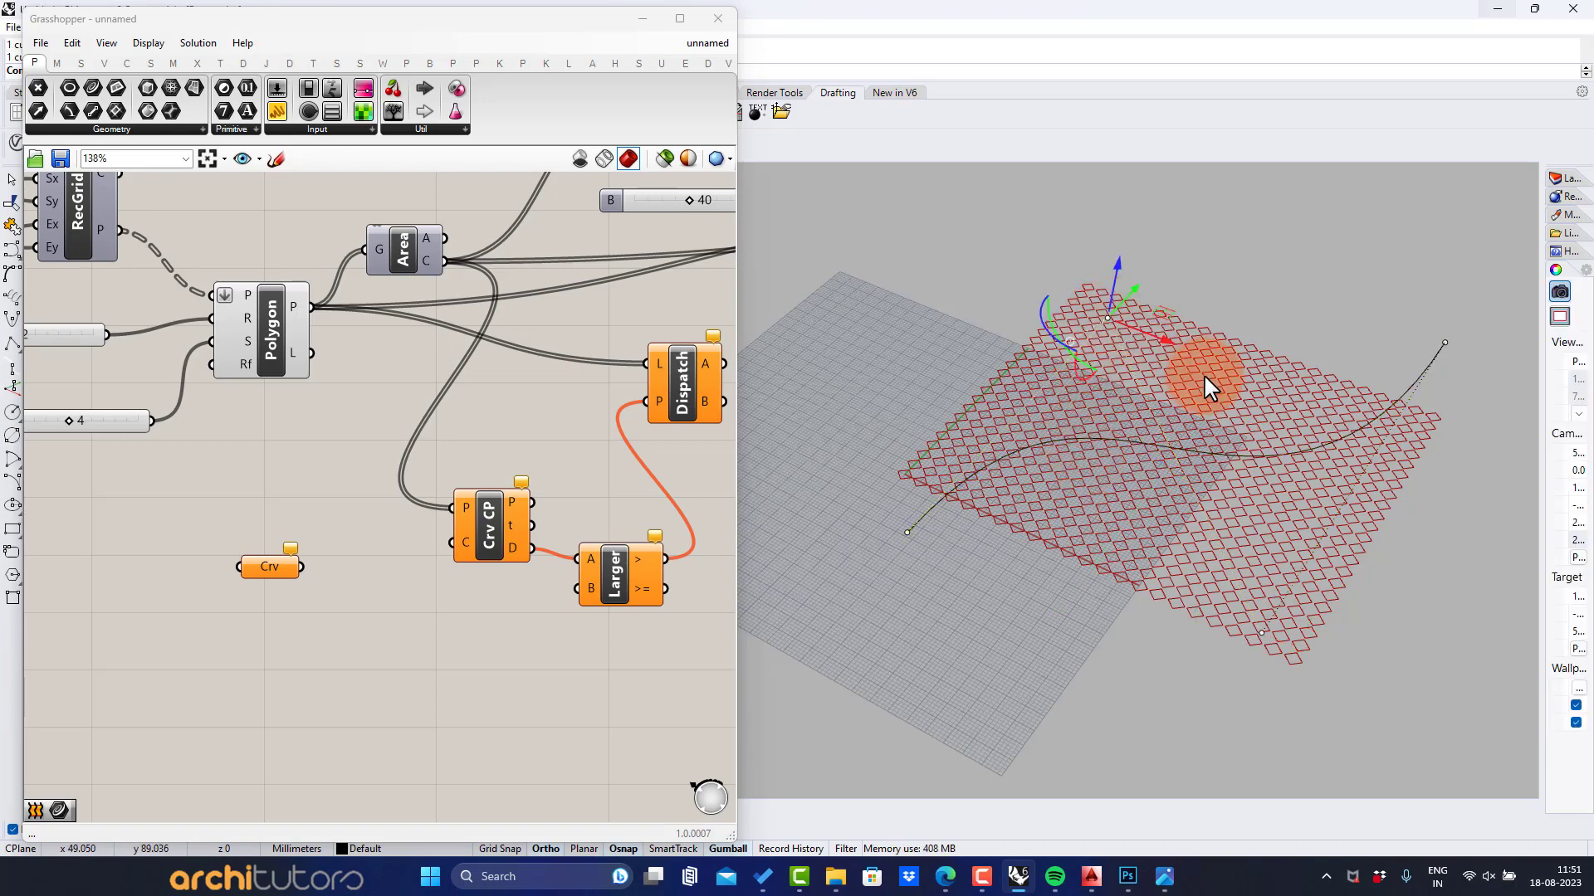
drag(1168, 340, 1145, 286)
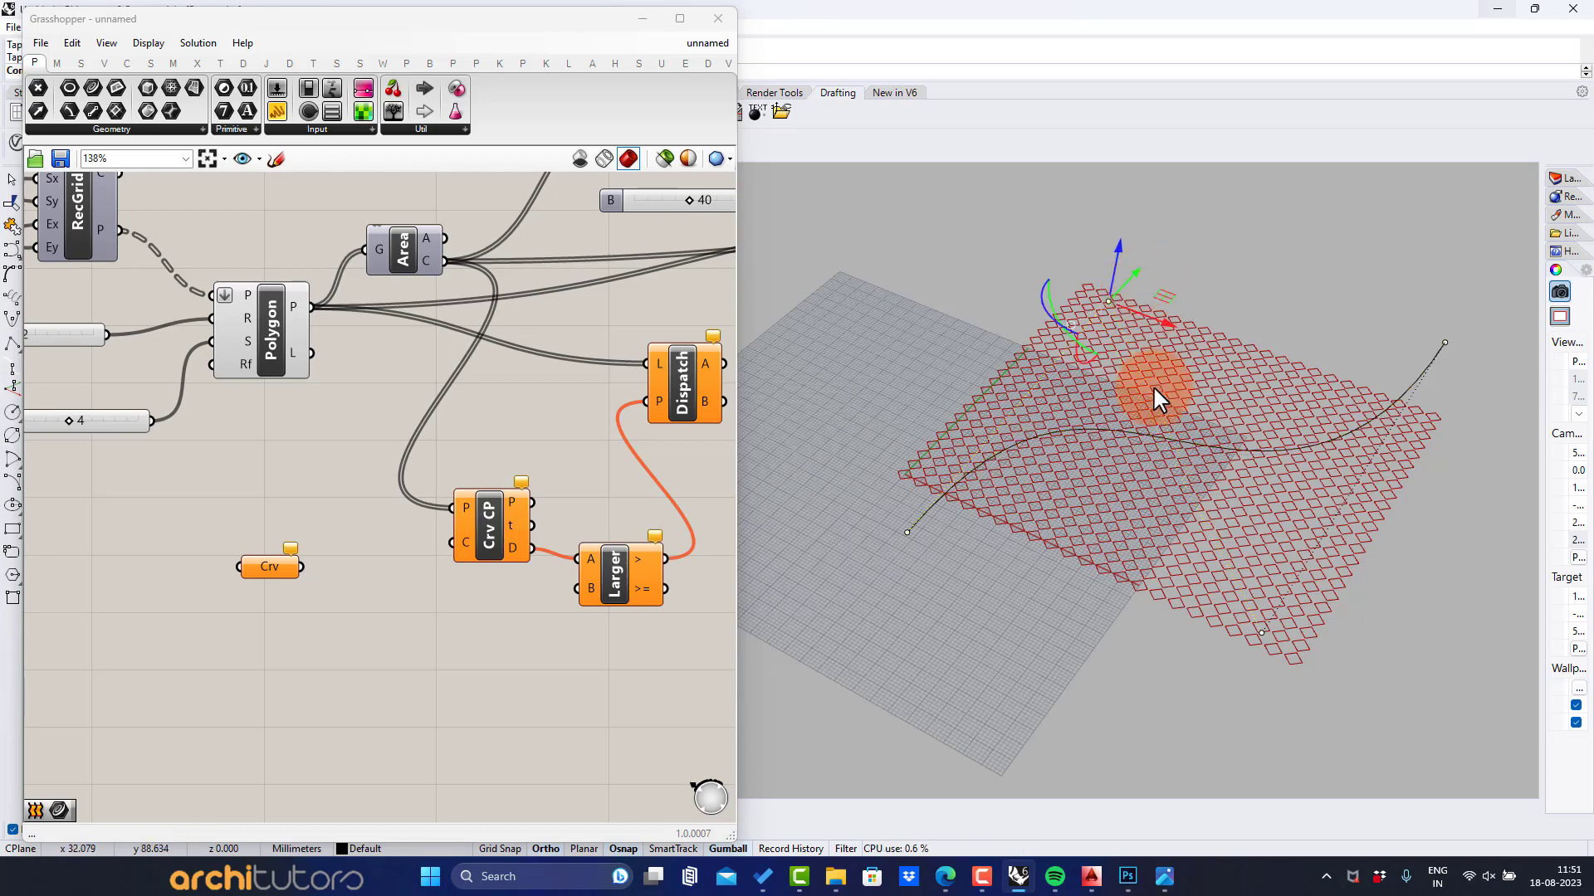
click(1153, 498)
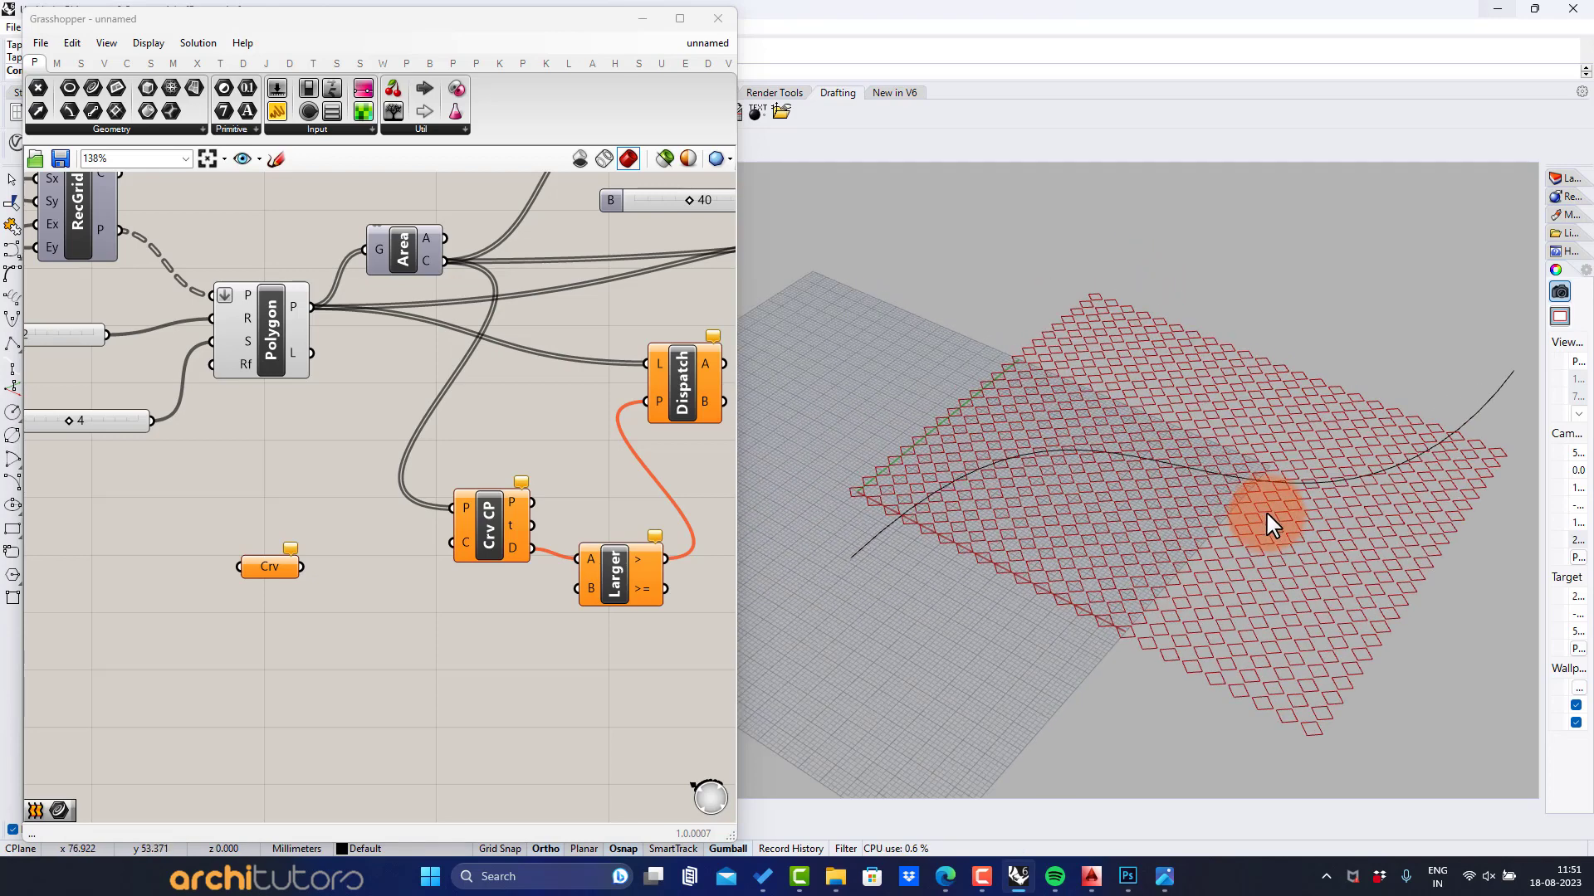
Step: Reference the wavy curve crossing the grid in the Curve parameter and connect it to the curve input of Curve Closest Point
shift+right_drag(1267, 523, 1170, 481)
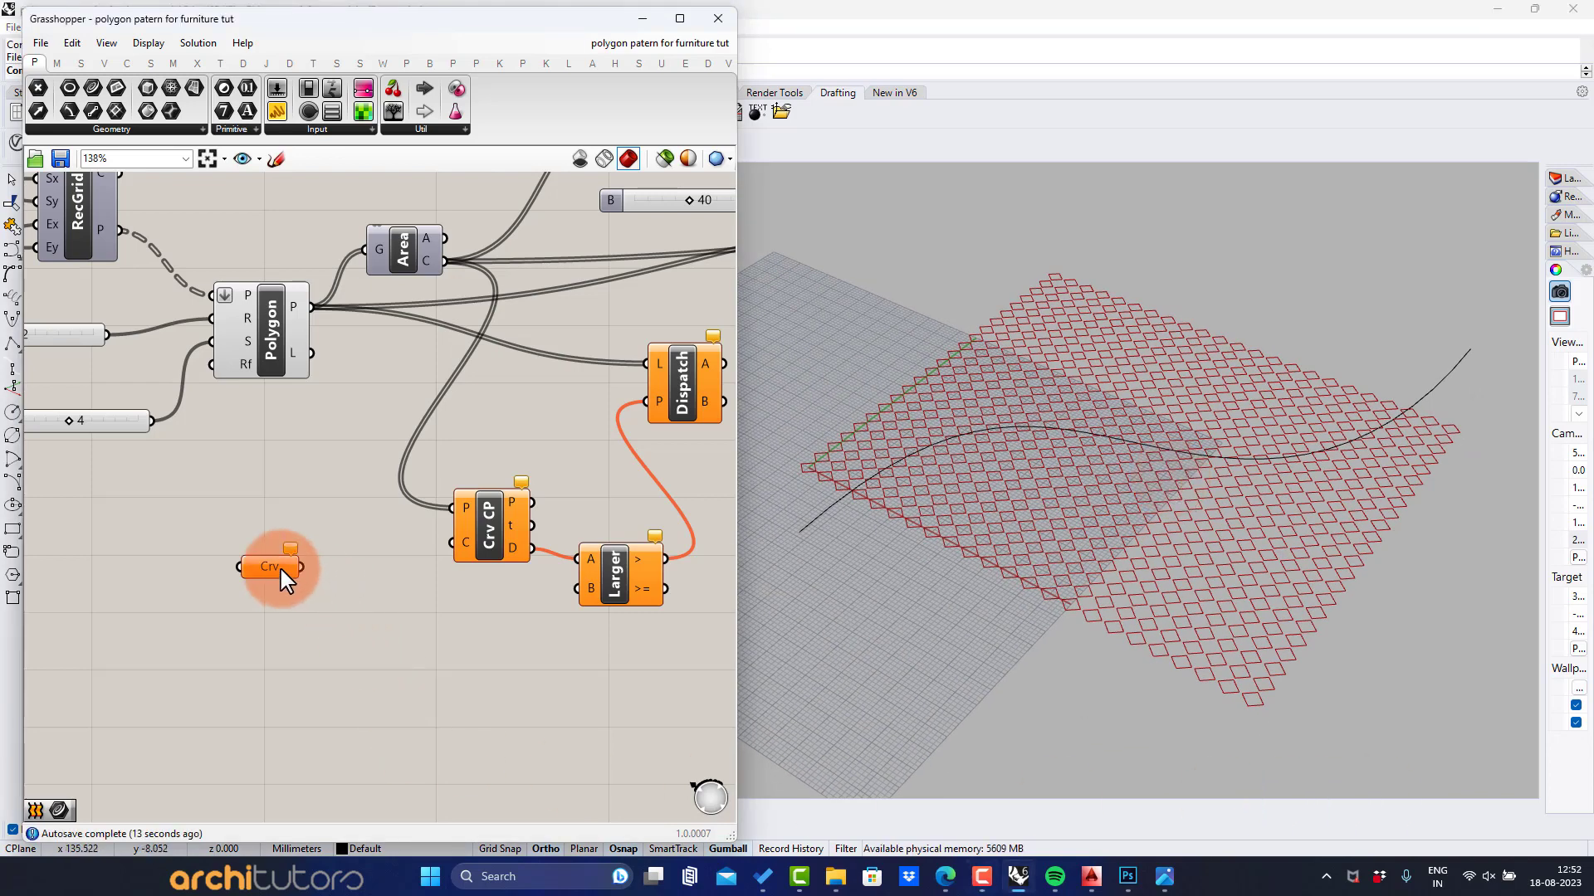
right_click(276, 566)
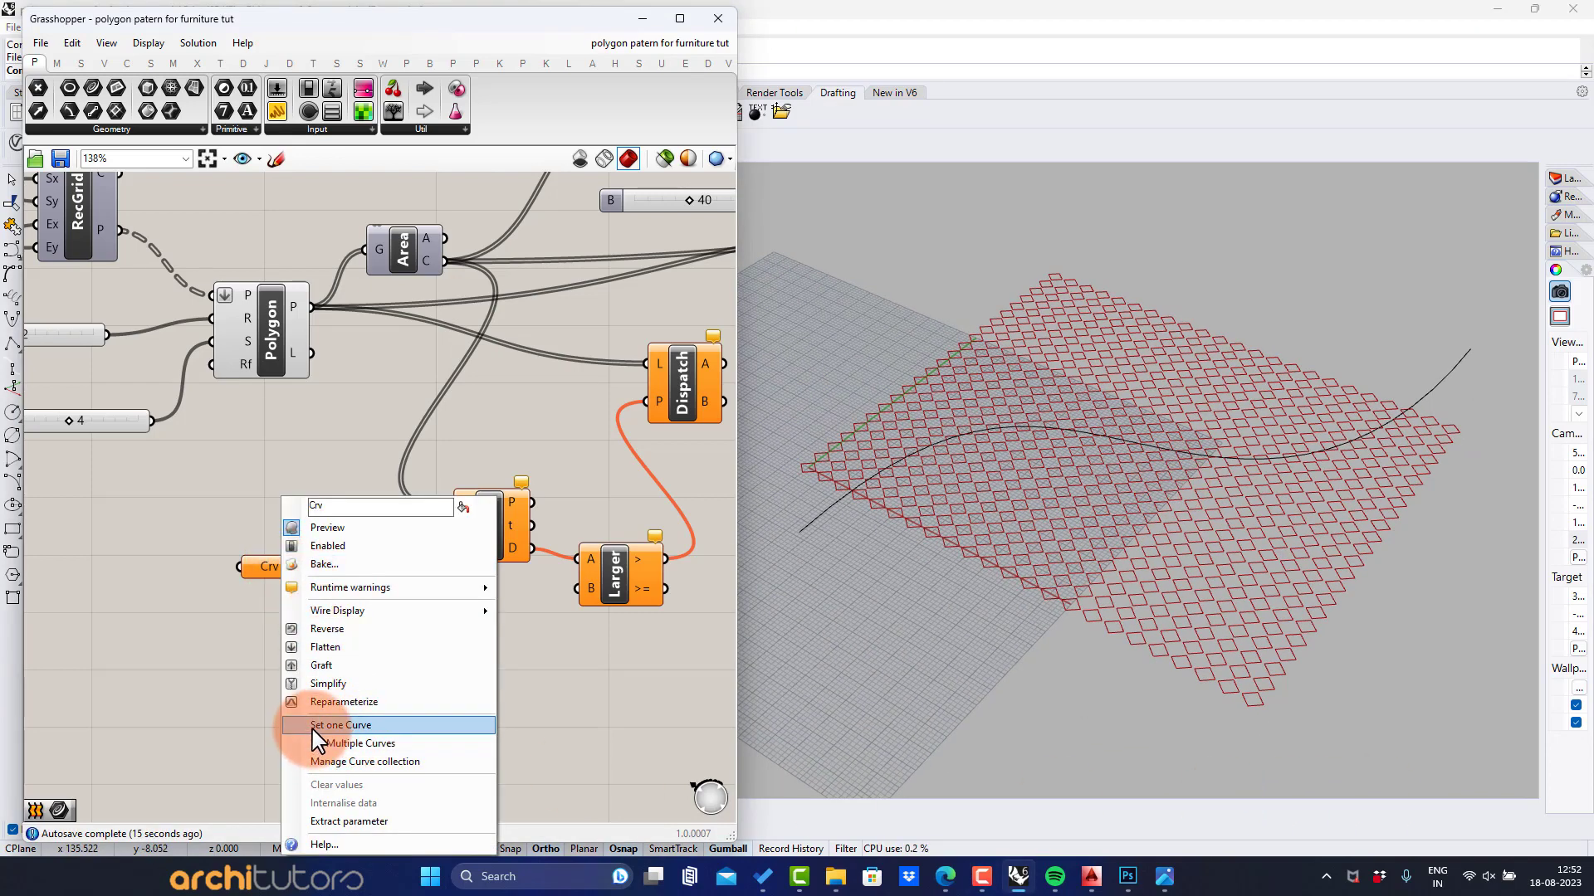
click(366, 726)
click(816, 515)
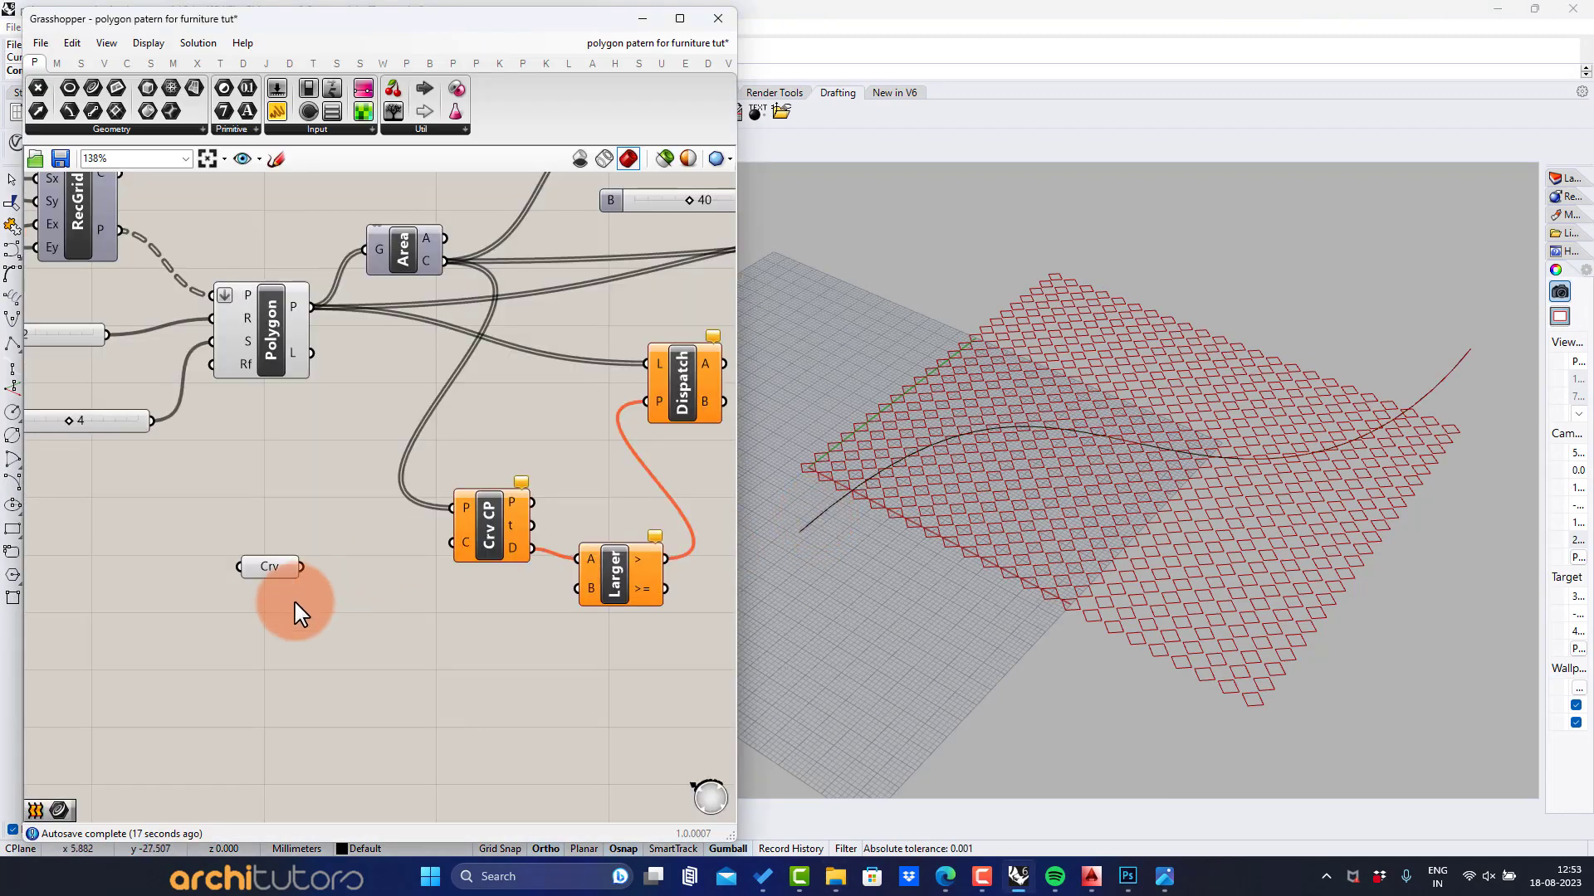
drag(350, 563, 452, 543)
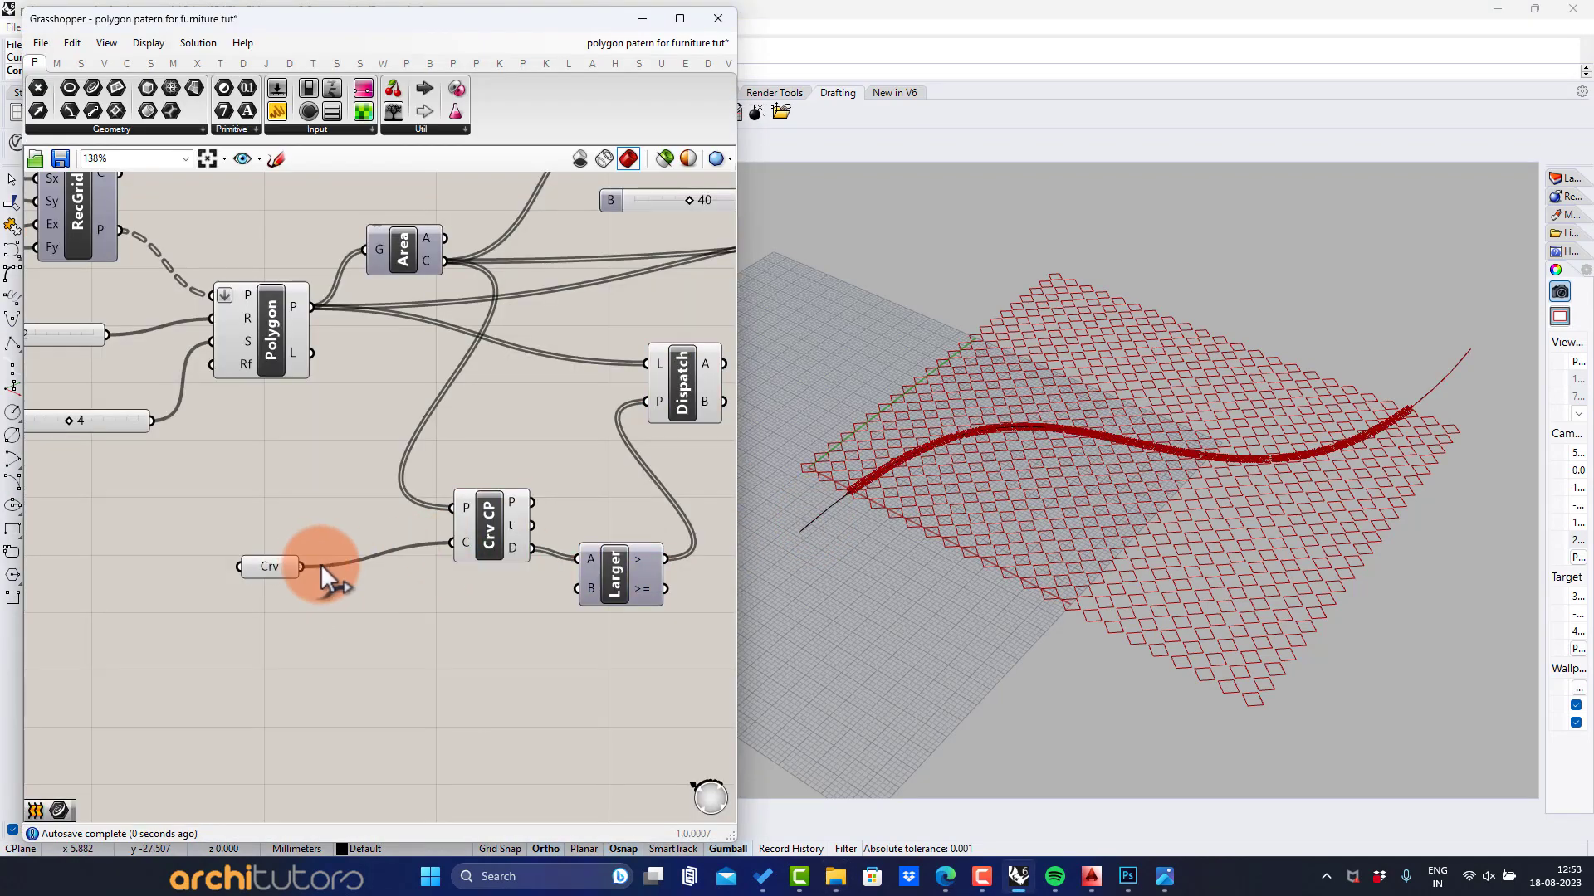
Step: Add a number slider set to 5 and connect it to the B input of Larger Than
right_drag(513, 612, 408, 590)
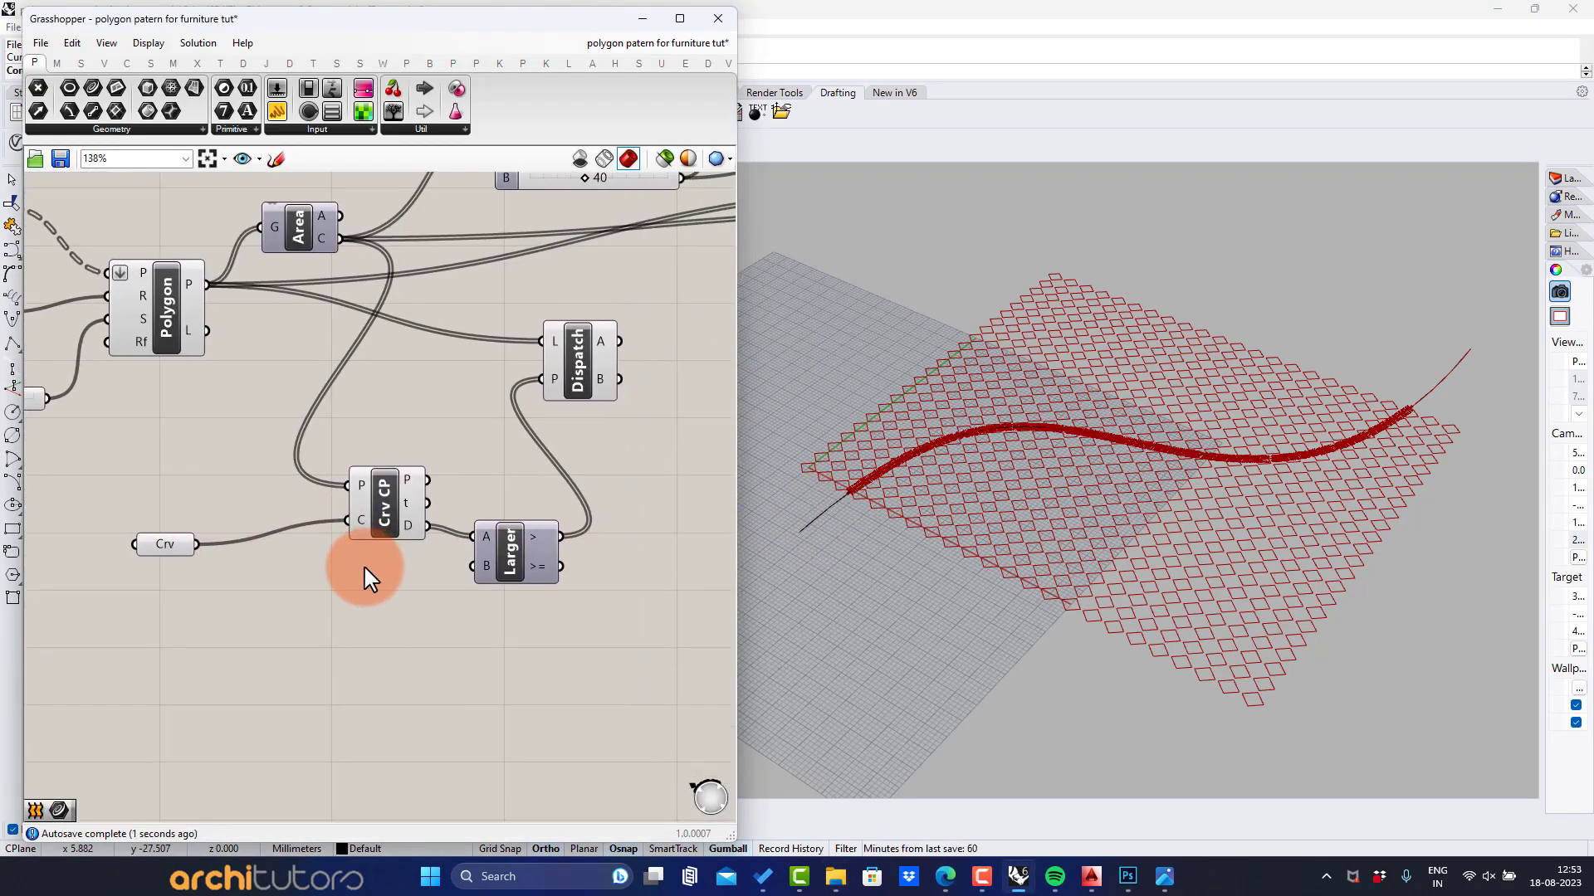
double_click(322, 619)
text(5)
key(Return)
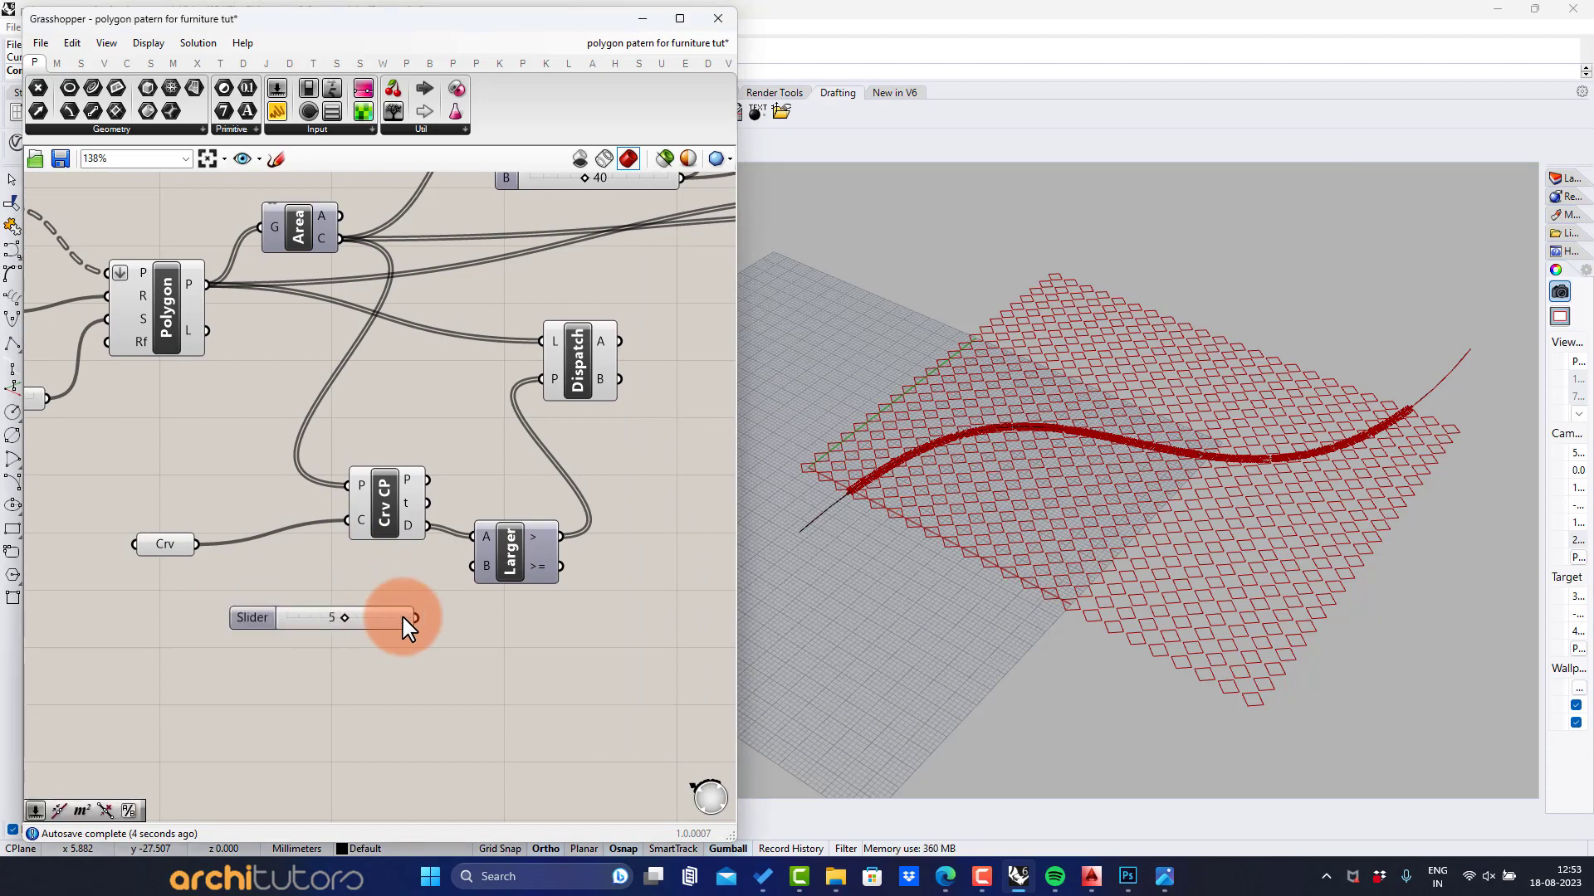
drag(445, 594, 473, 566)
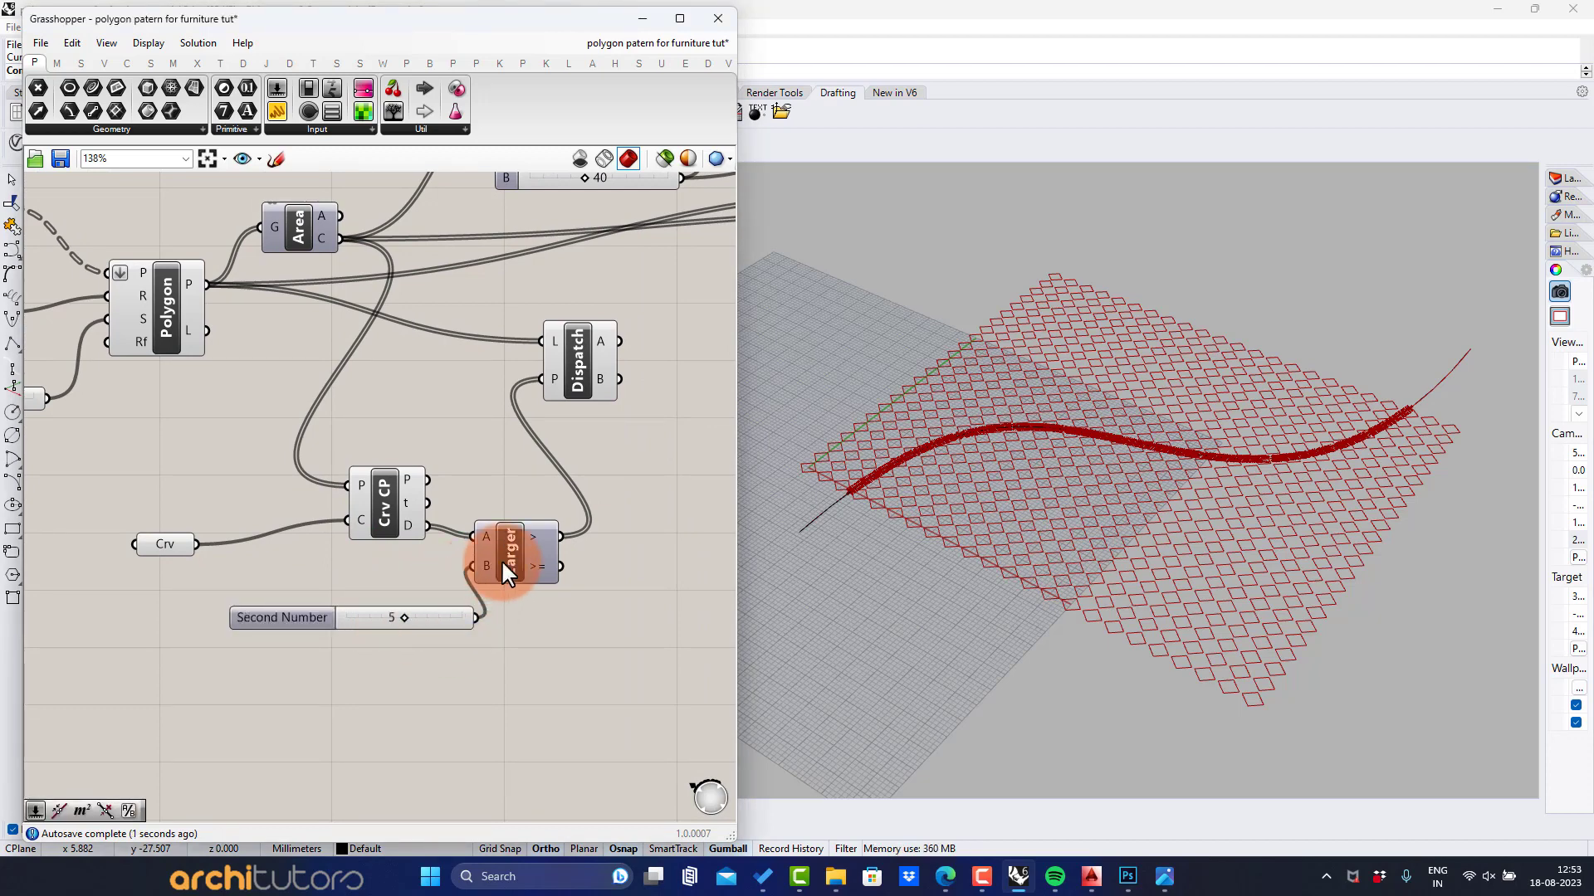
Step: Add a Curve parameter beside Dispatch and connect Dispatch's A output to it
click(588, 381)
click(642, 472)
right_drag(628, 477, 428, 518)
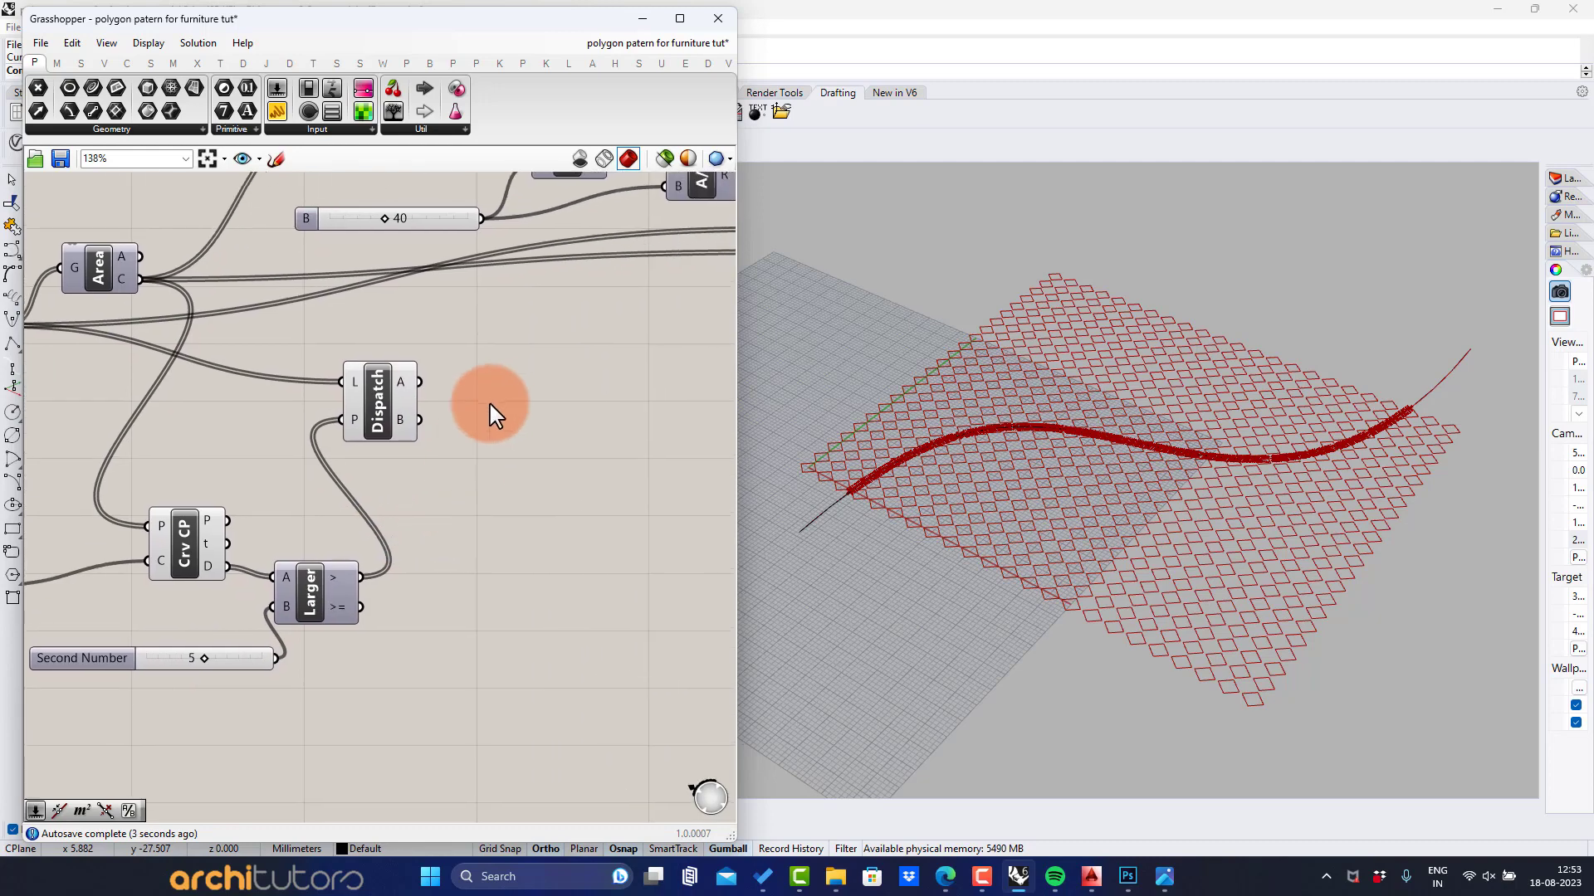
double_click(537, 392)
text(crv)
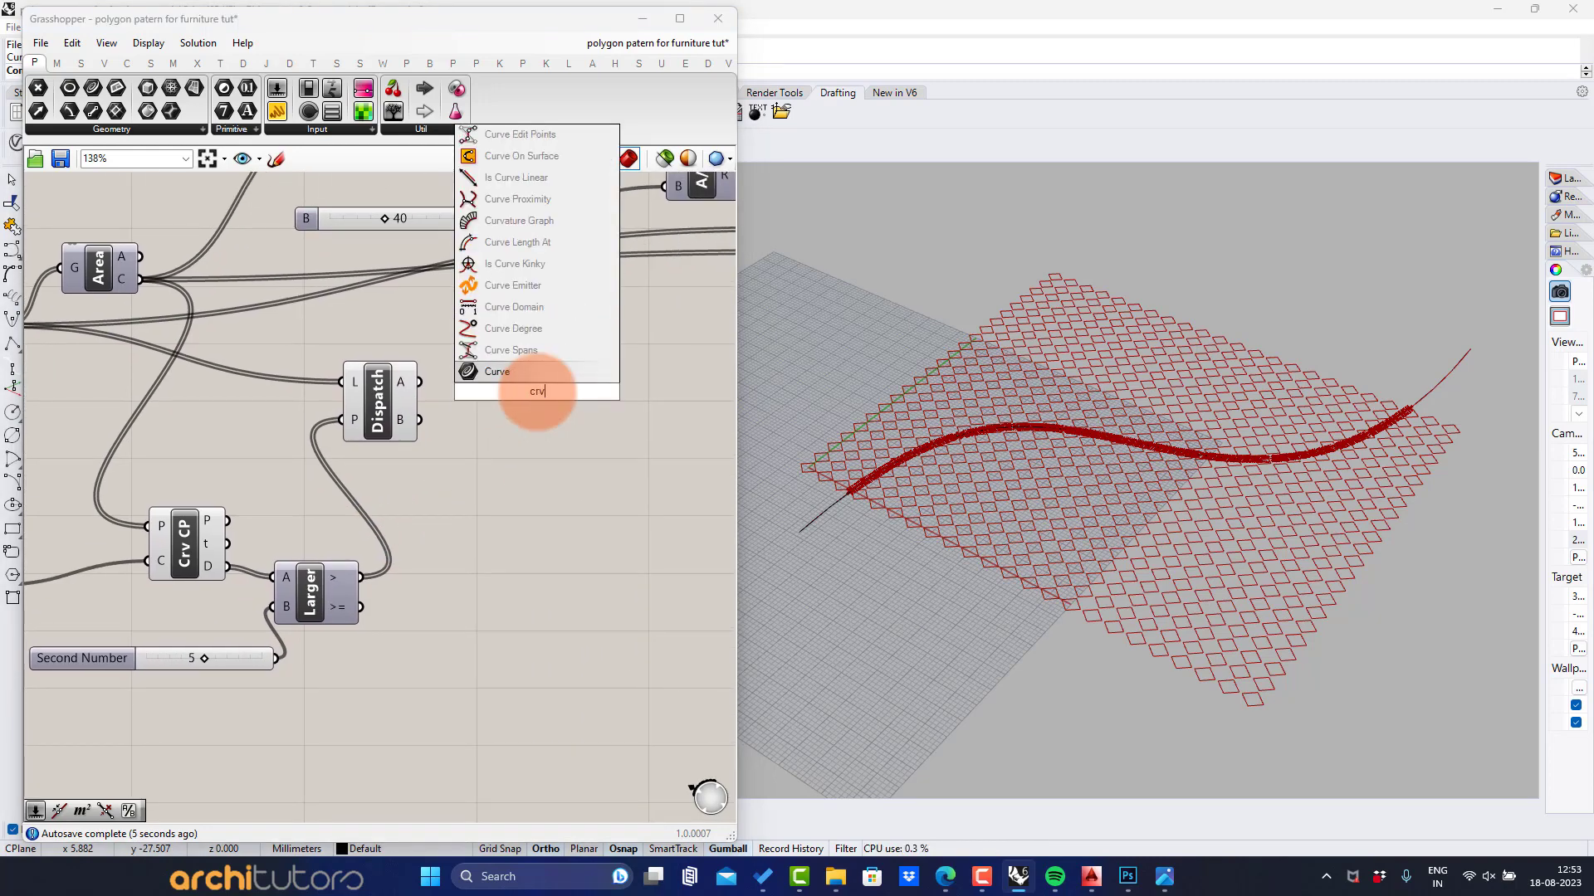
click(511, 373)
drag(419, 382, 505, 381)
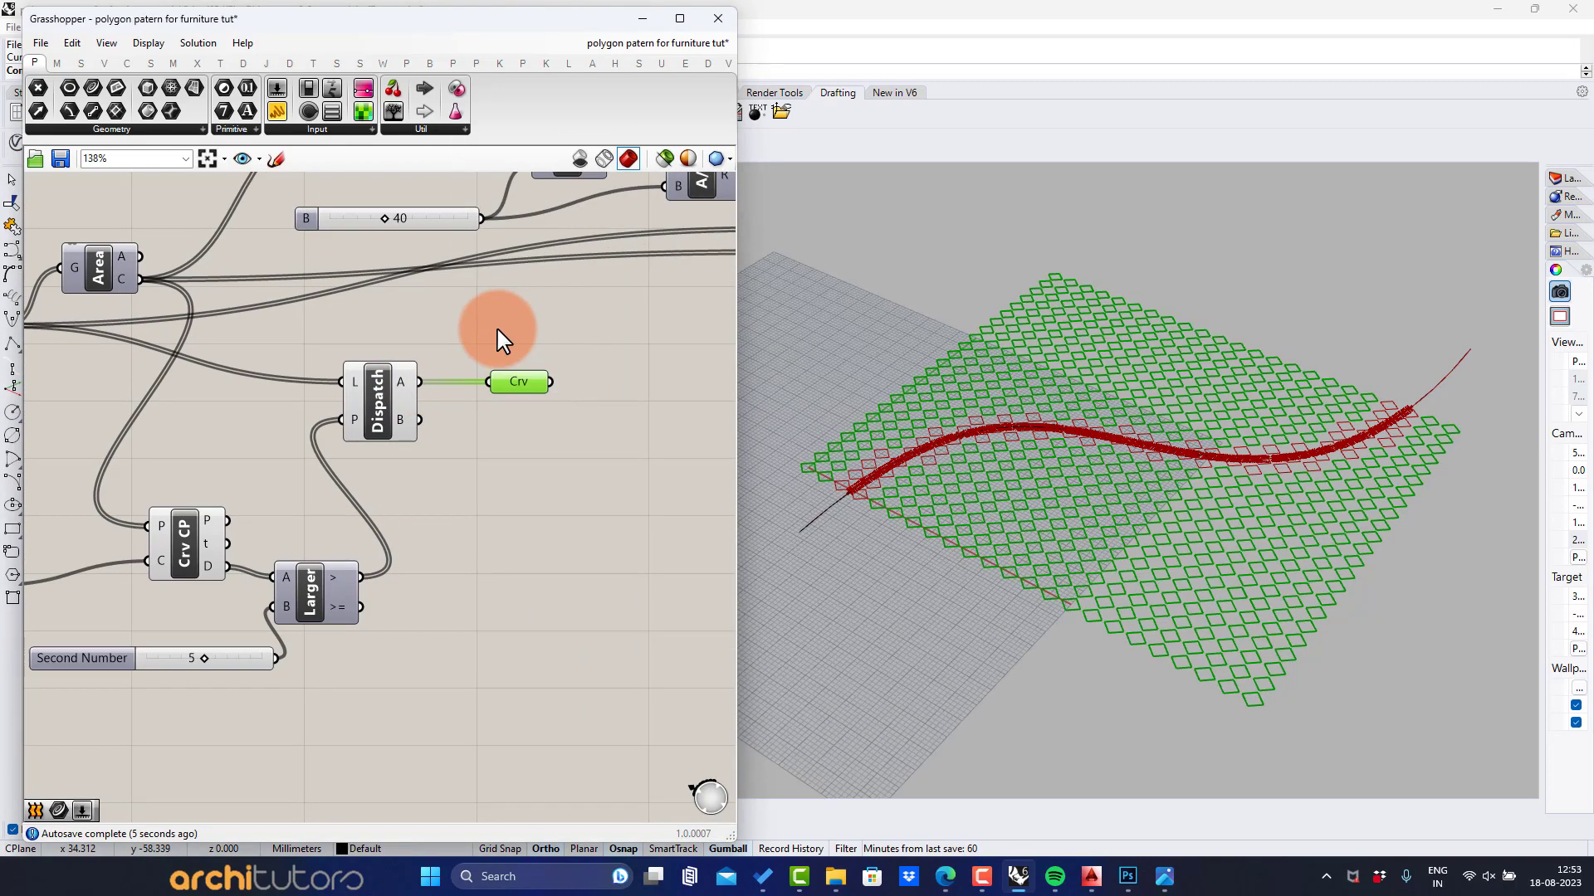
Step: Turn off the preview of Dispatch, Larger Than, Curve Closest Point and the referenced curve parameter
click(510, 565)
scroll(421, 489, down, 3)
click(397, 450)
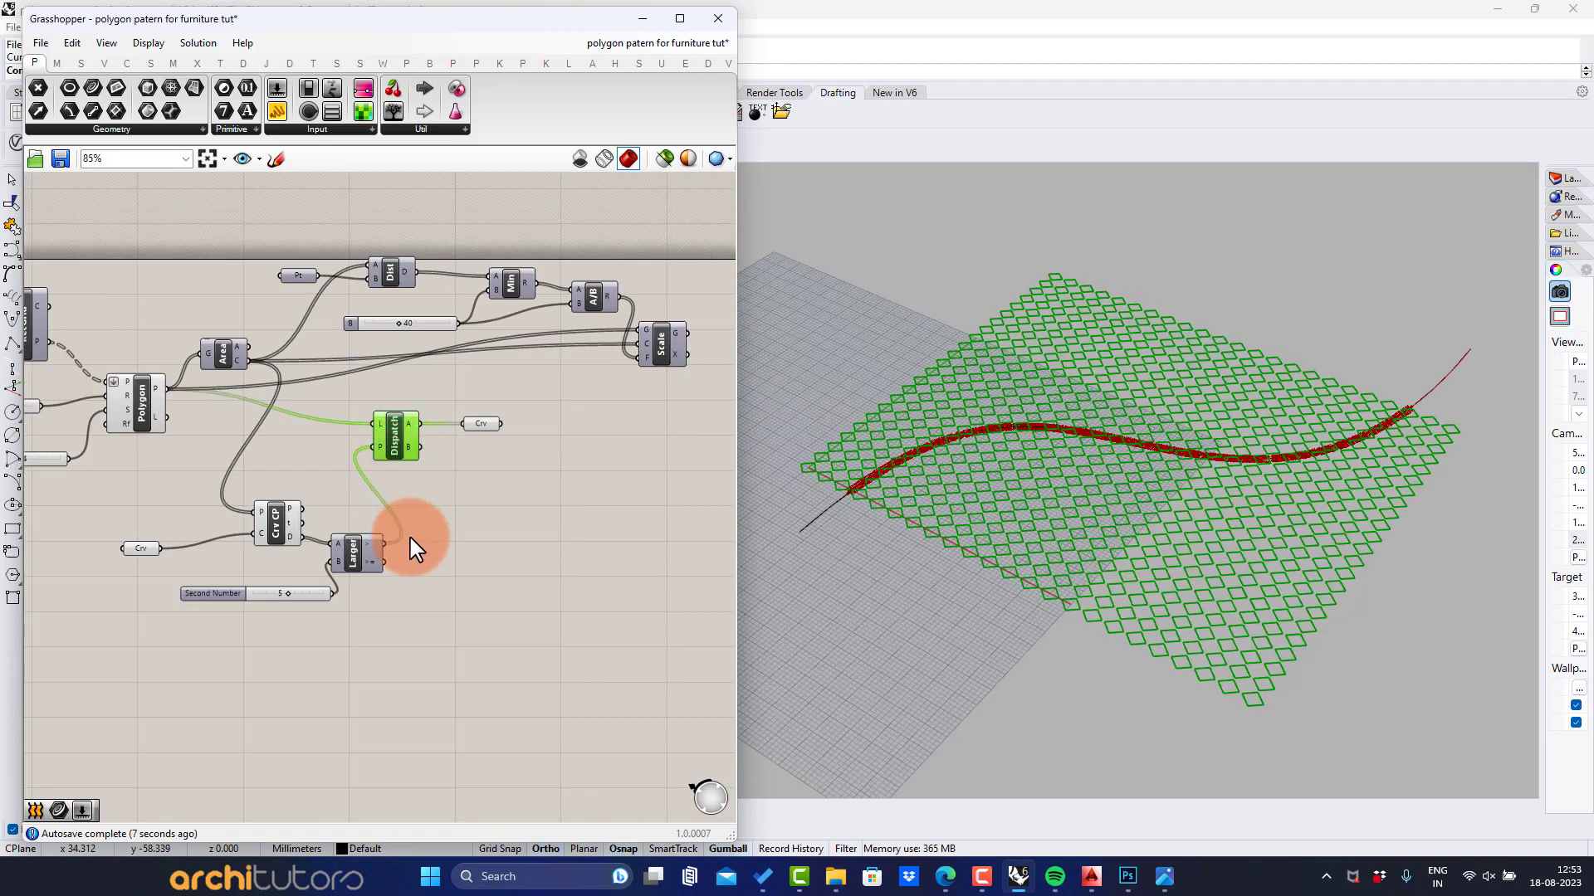
drag(387, 675, 177, 386)
middle_click(249, 453)
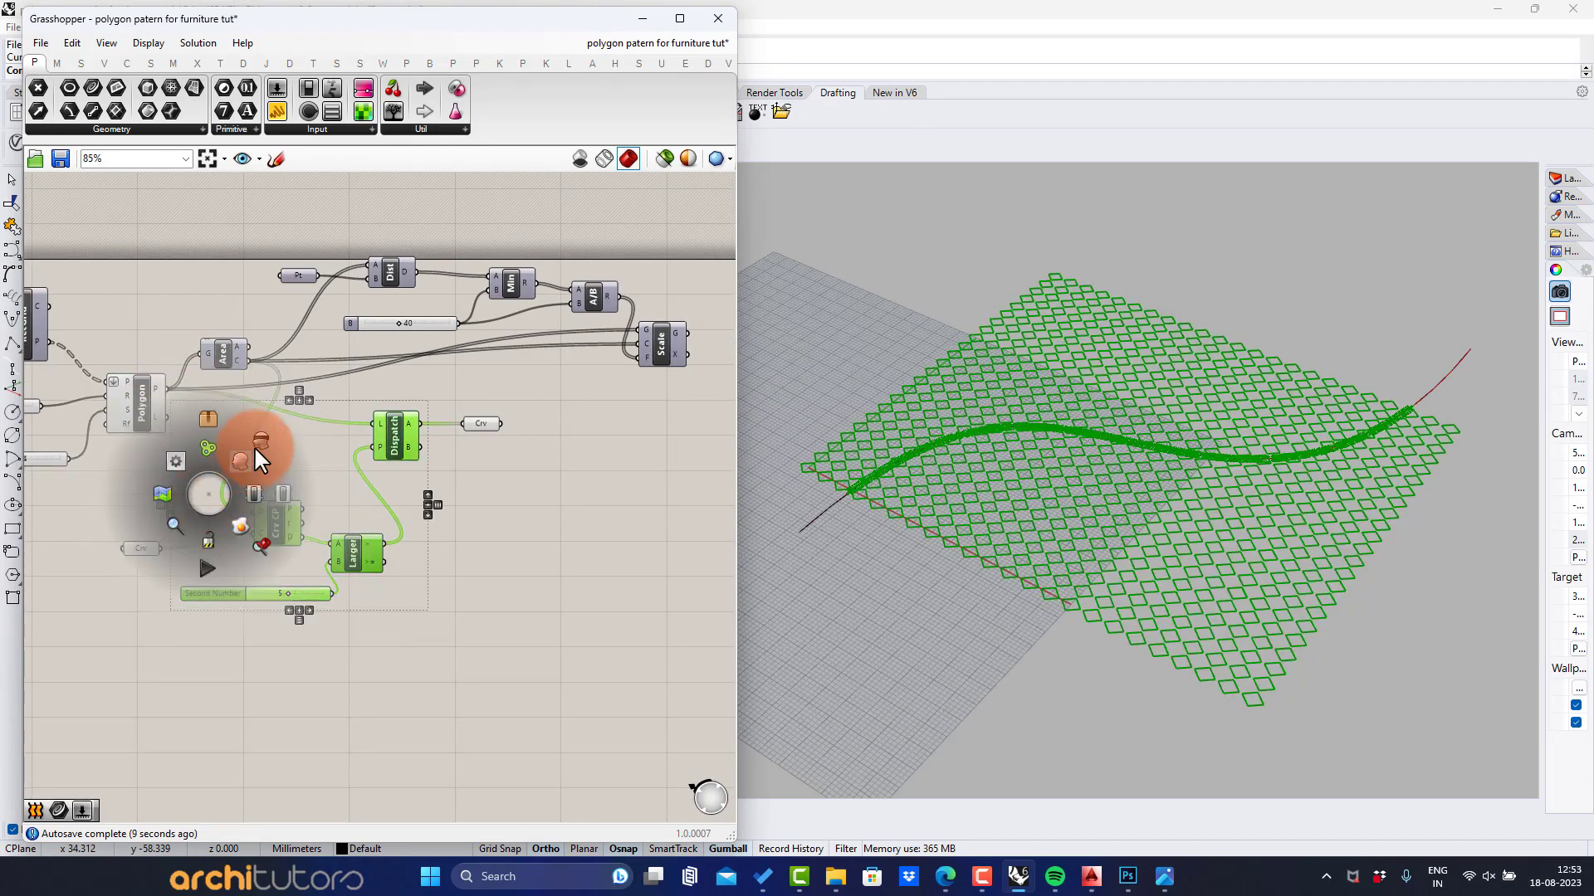
drag(220, 496, 158, 586)
middle_click(178, 541)
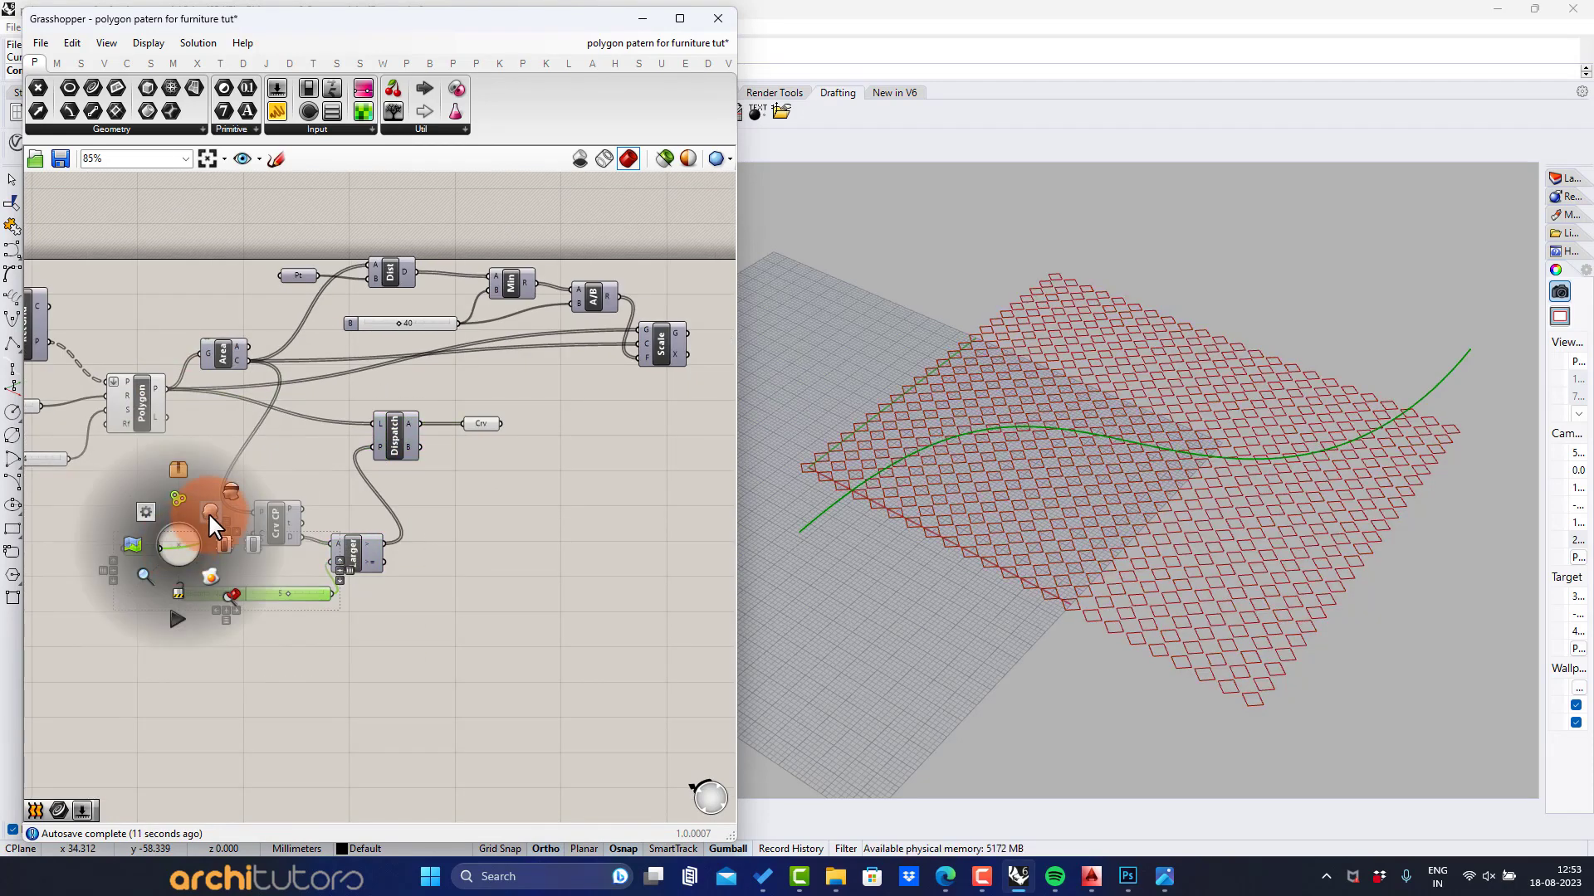
click(327, 651)
scroll(132, 540, up, 2)
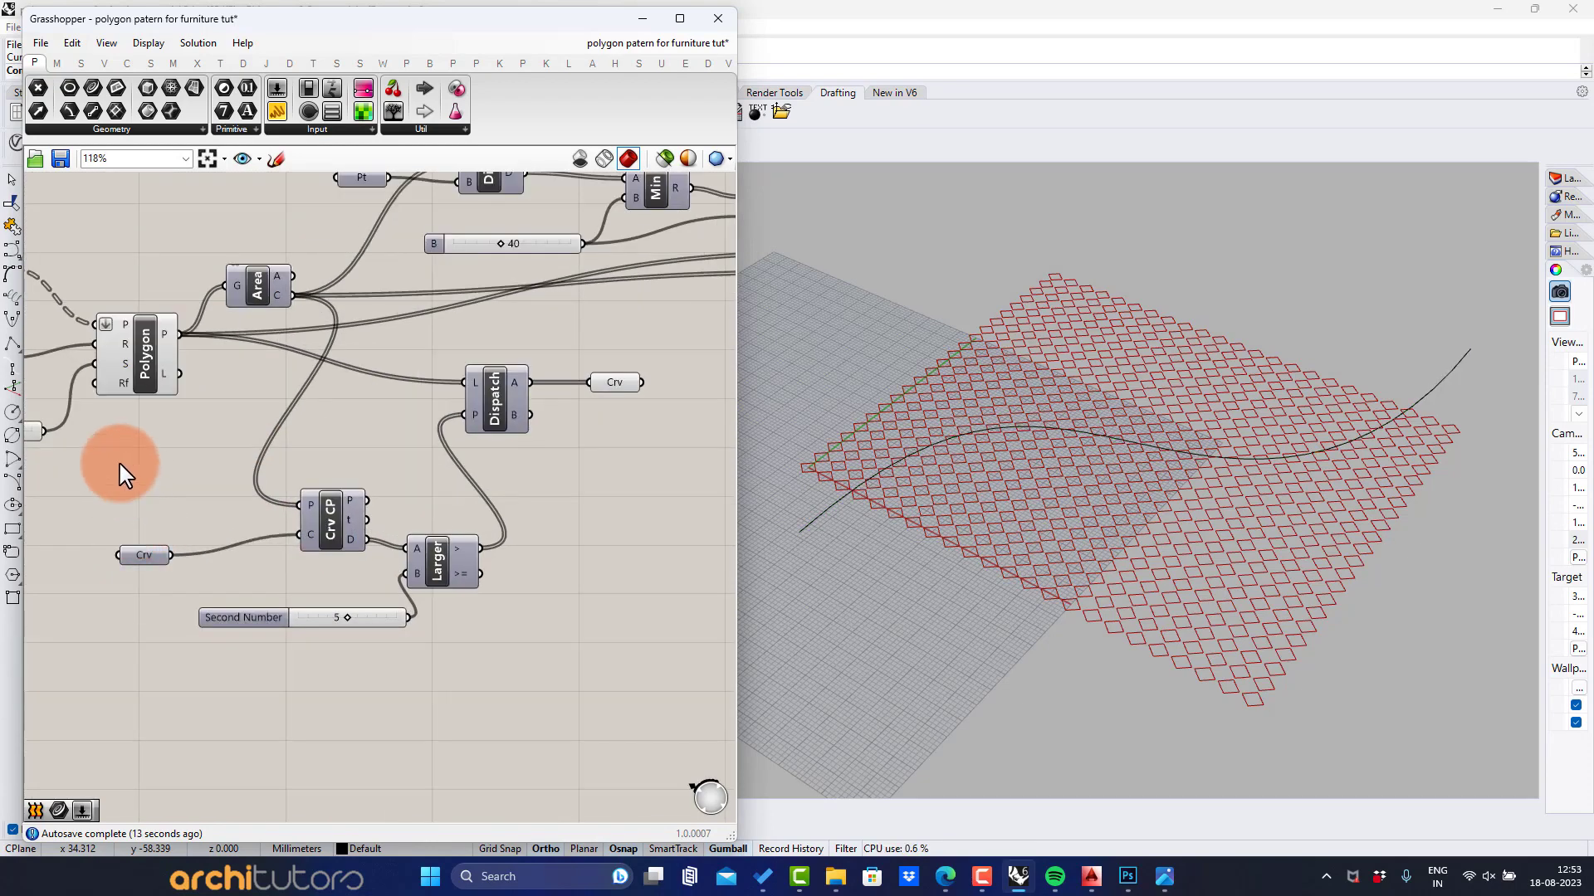
click(130, 370)
click(203, 446)
Step: Add an Area component, feed it the dispatched curves and place it beyond their Curve parameter
scroll(410, 523, down, 1)
right_drag(410, 524, 249, 499)
double_click(470, 460)
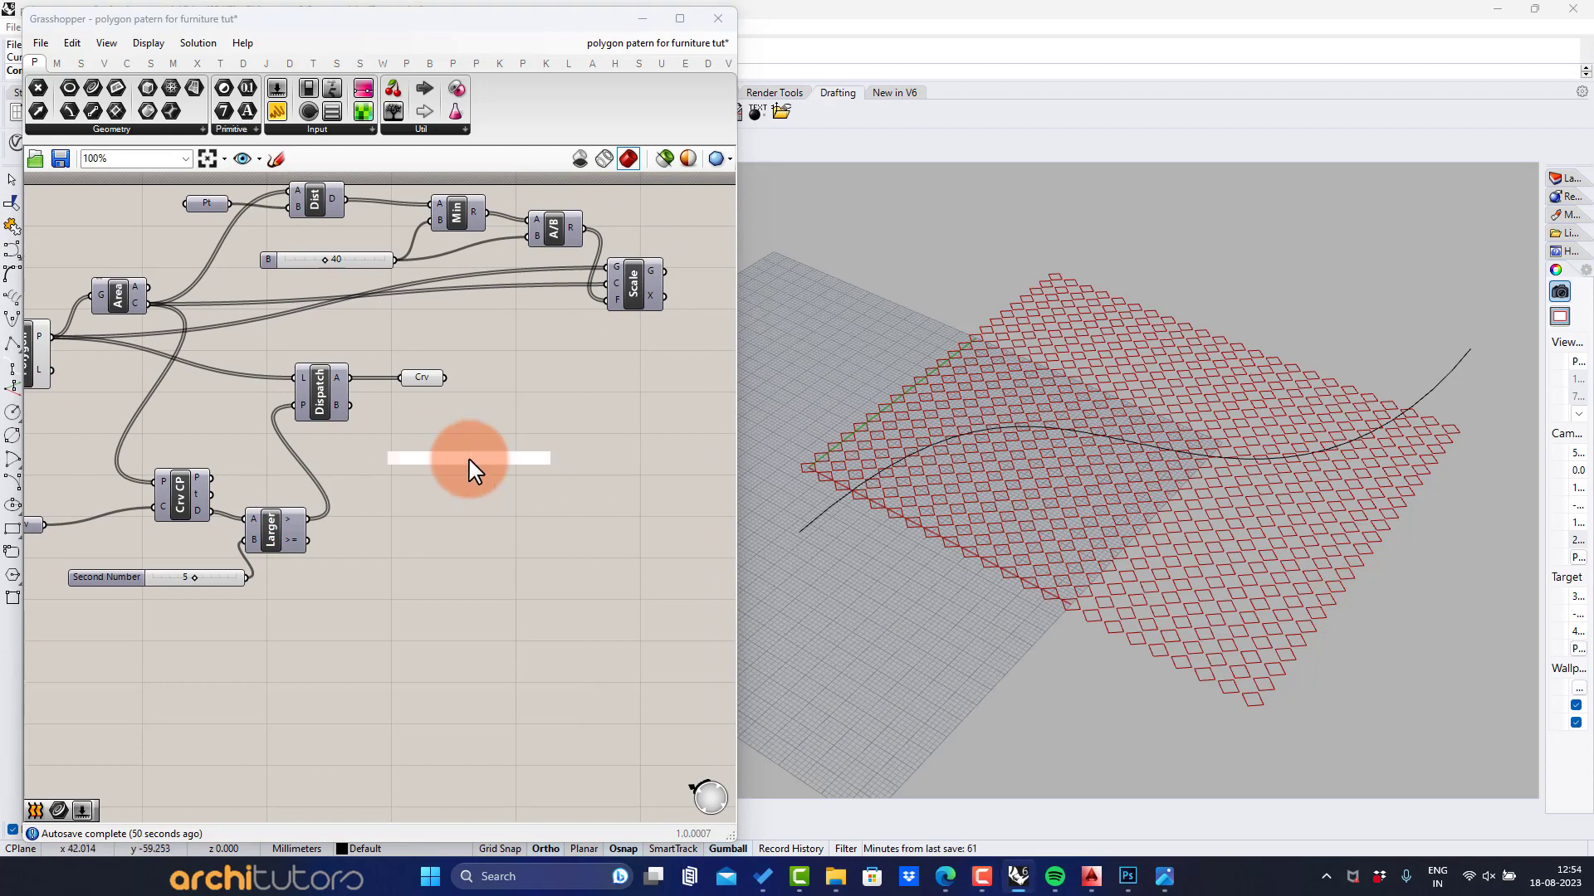
text(area)
key(Return)
scroll(464, 373, up, 2)
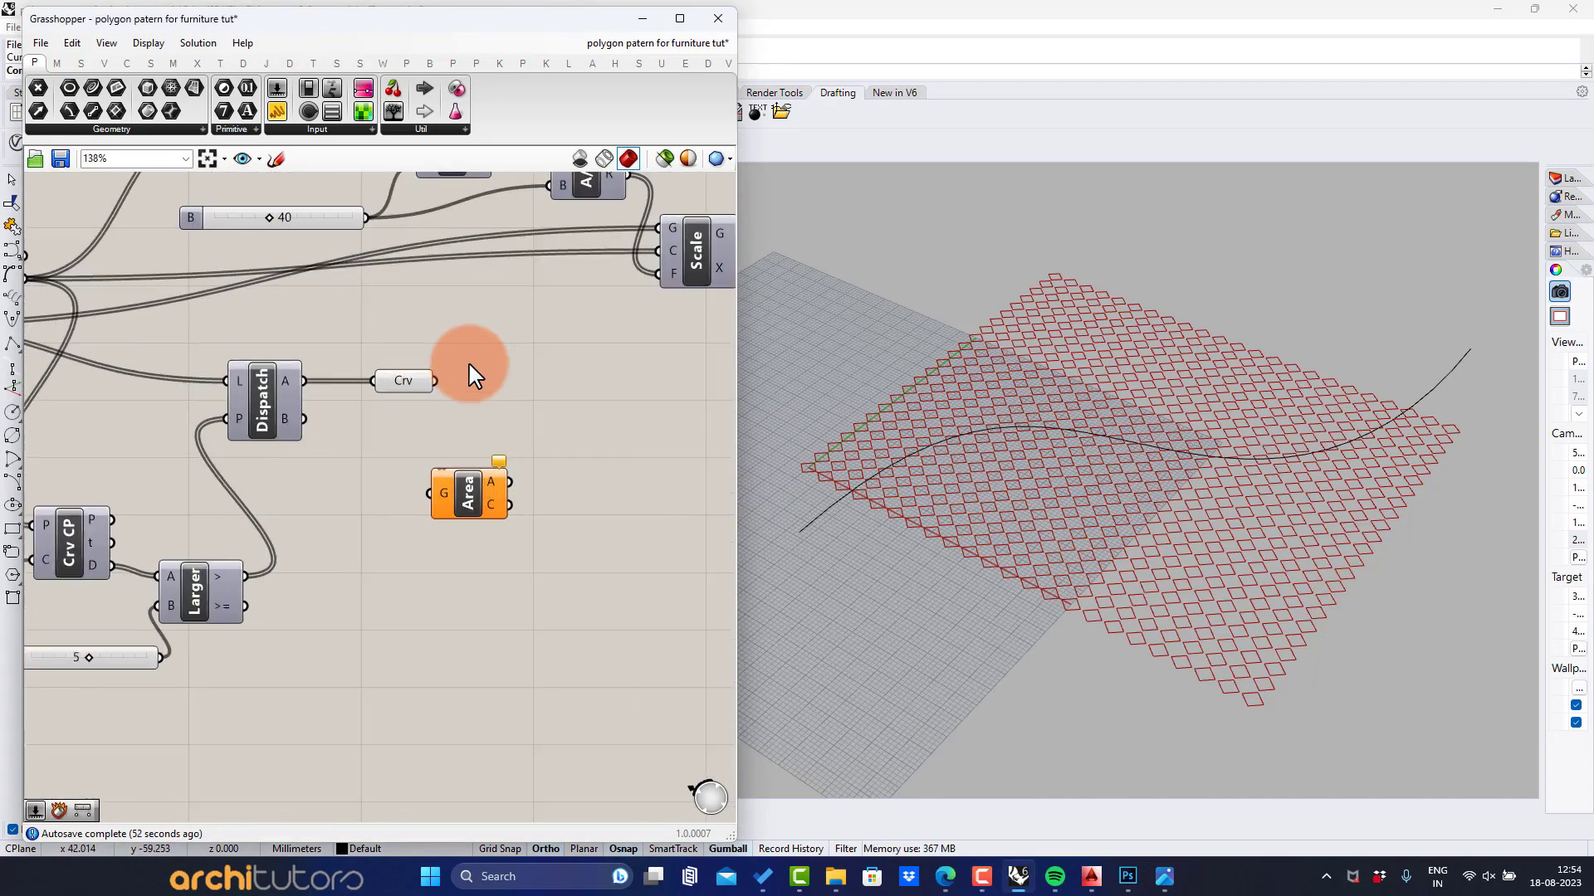
drag(436, 392, 500, 457)
right_drag(1139, 363, 1056, 454)
click(519, 538)
right_drag(519, 538, 532, 429)
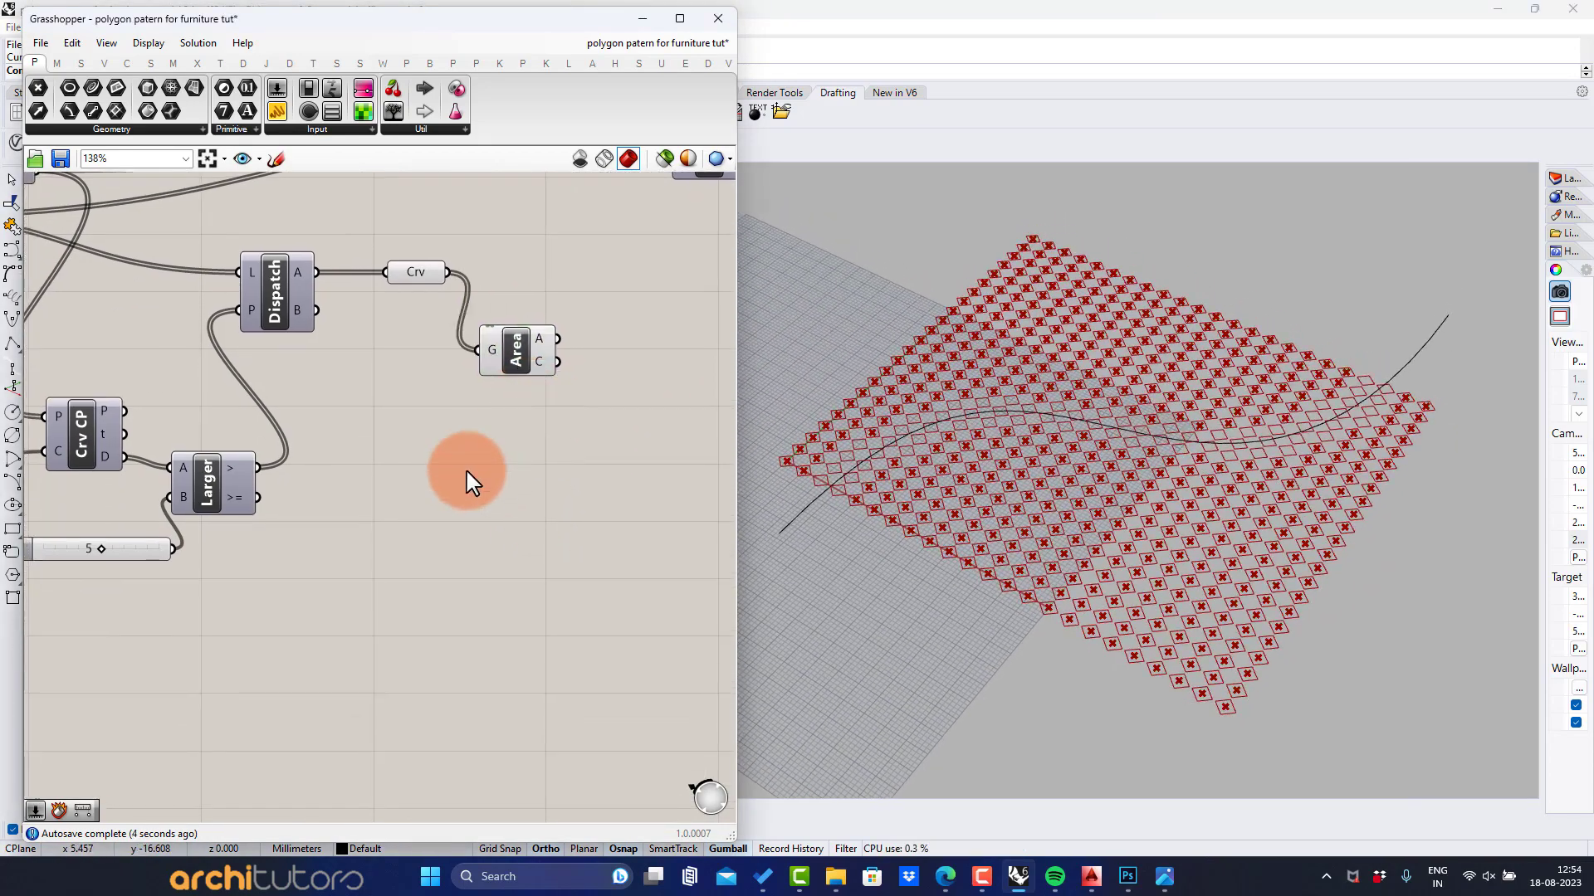
drag(508, 372, 564, 345)
click(377, 475)
mouse_move(381, 466)
right_down()
mouse_move(465, 378)
mouse_move(397, 455)
right_up()
Step: Add an Evaluate Curve component and connect the referenced curve to its C input
scroll(465, 378, down, 1)
double_click(550, 389)
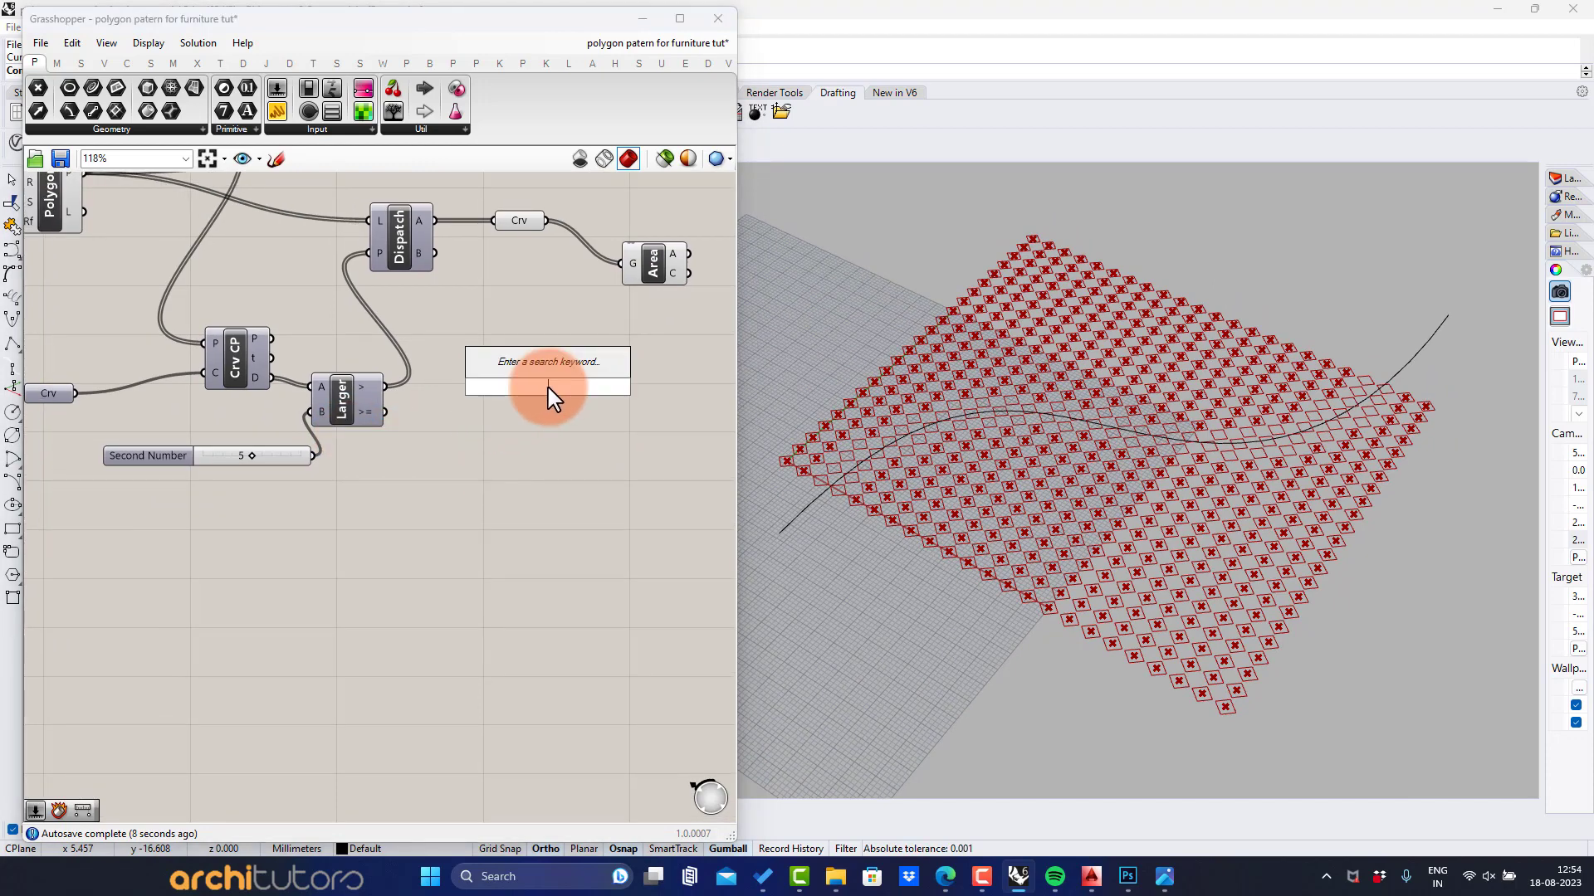
text(eval)
text(a)
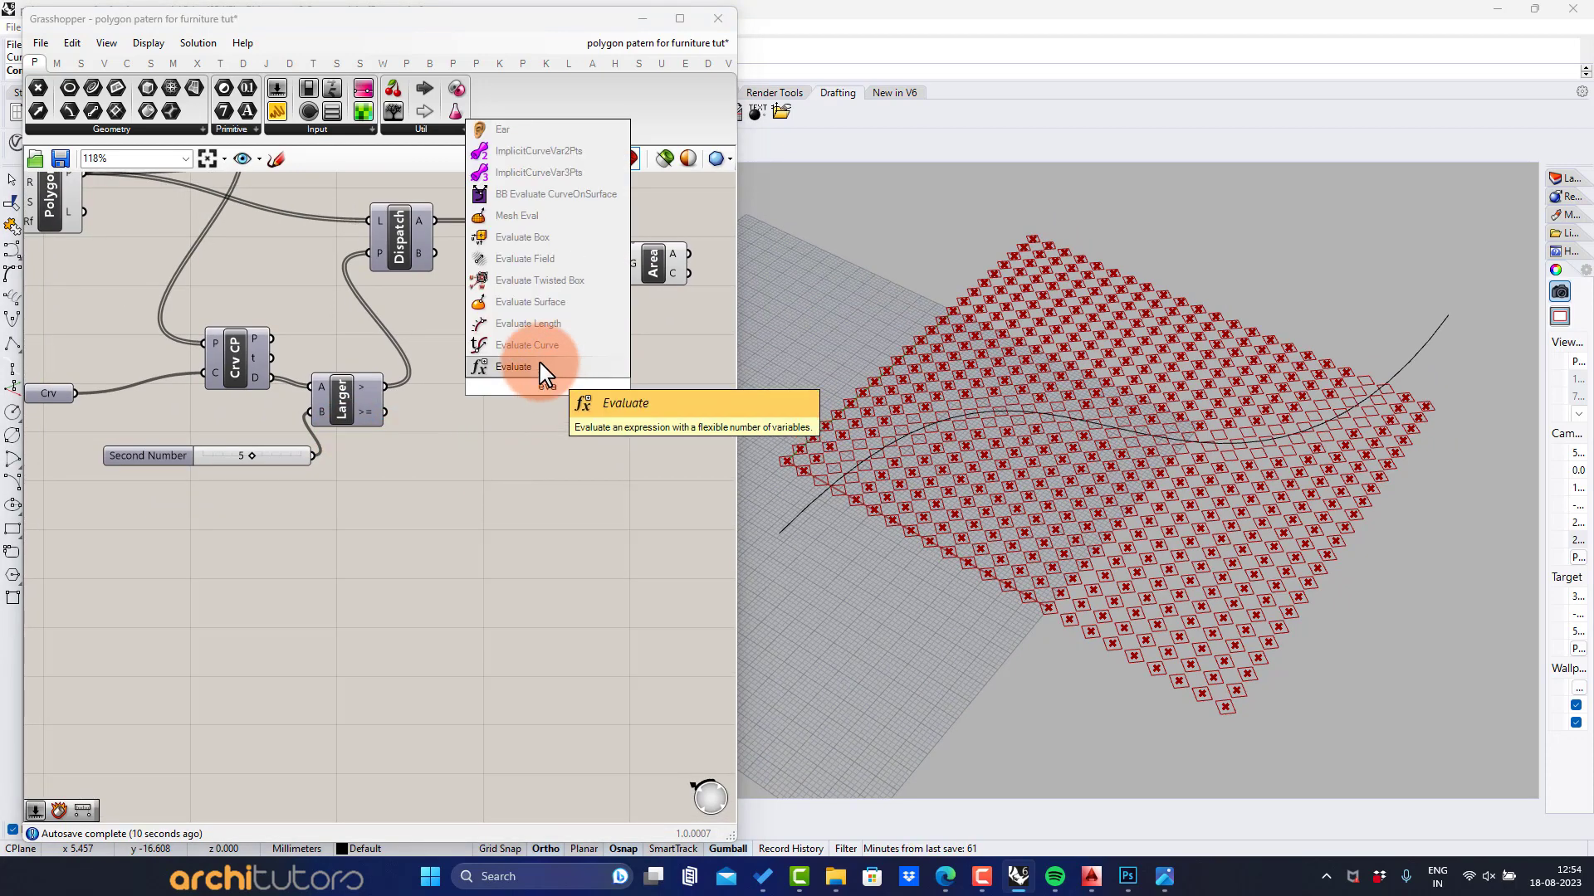
click(548, 348)
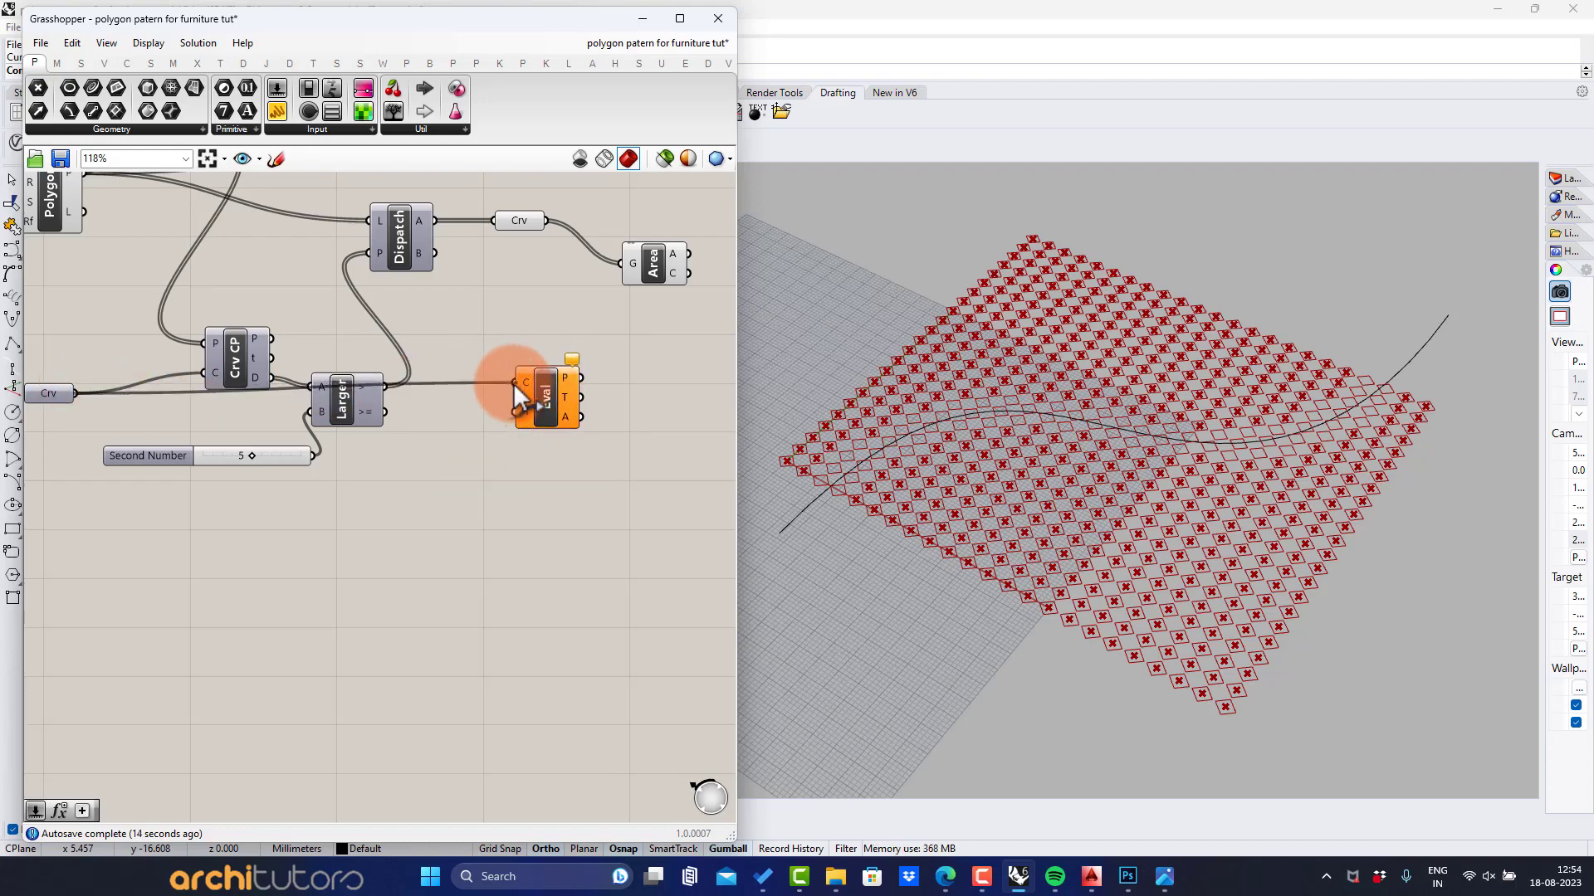
Step: Move Evaluate Curve beneath the Area component and the referenced curve parameter beneath the Larger Than slider
drag(618, 440, 656, 413)
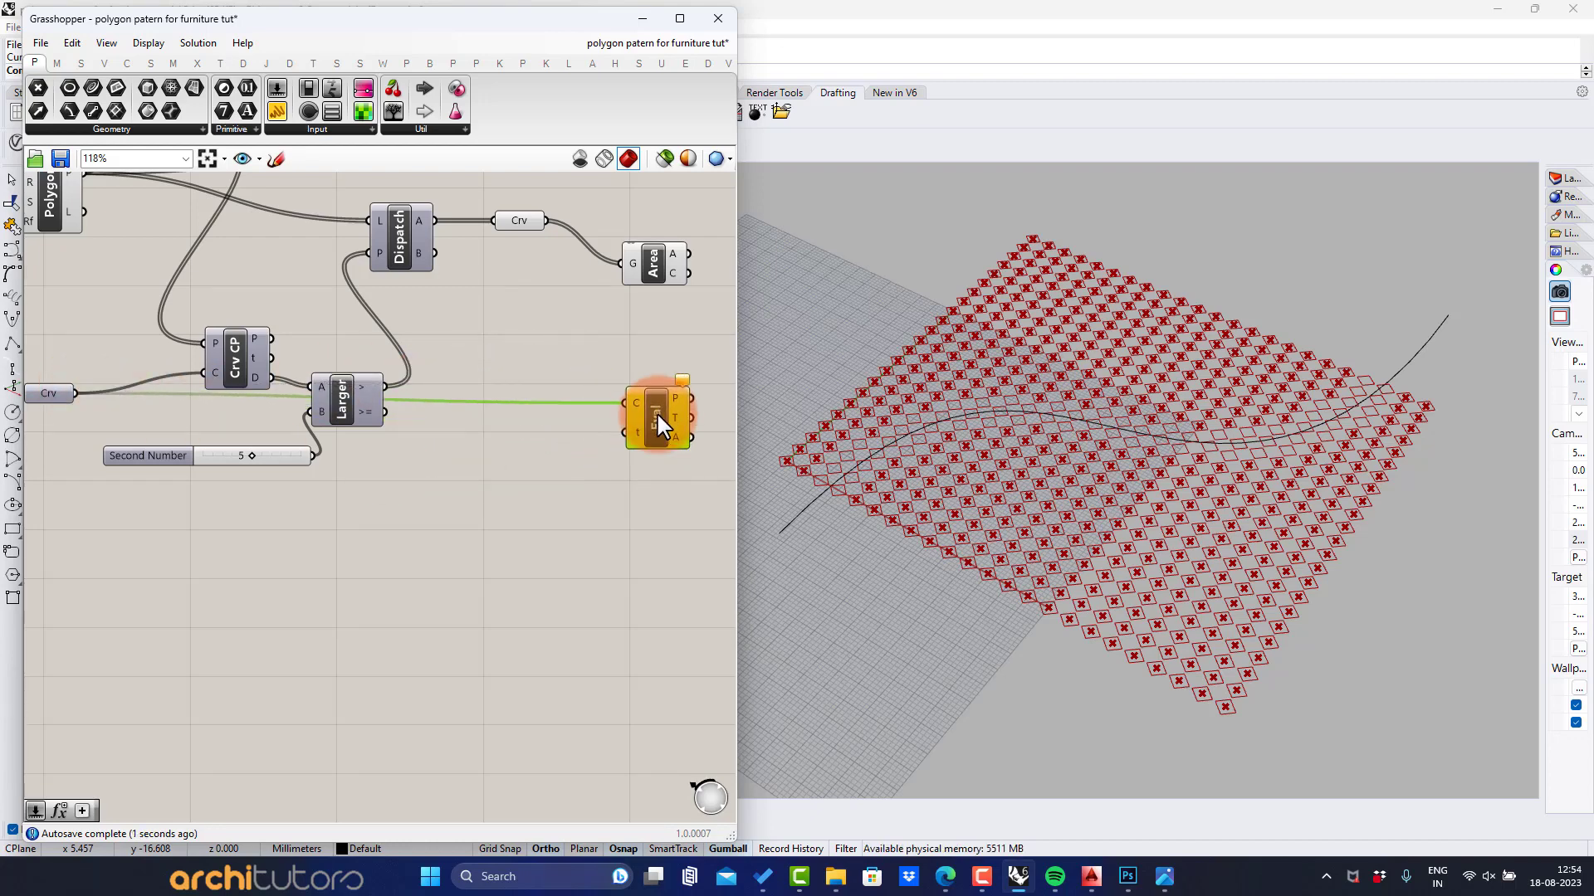
click(62, 397)
drag(62, 397, 213, 514)
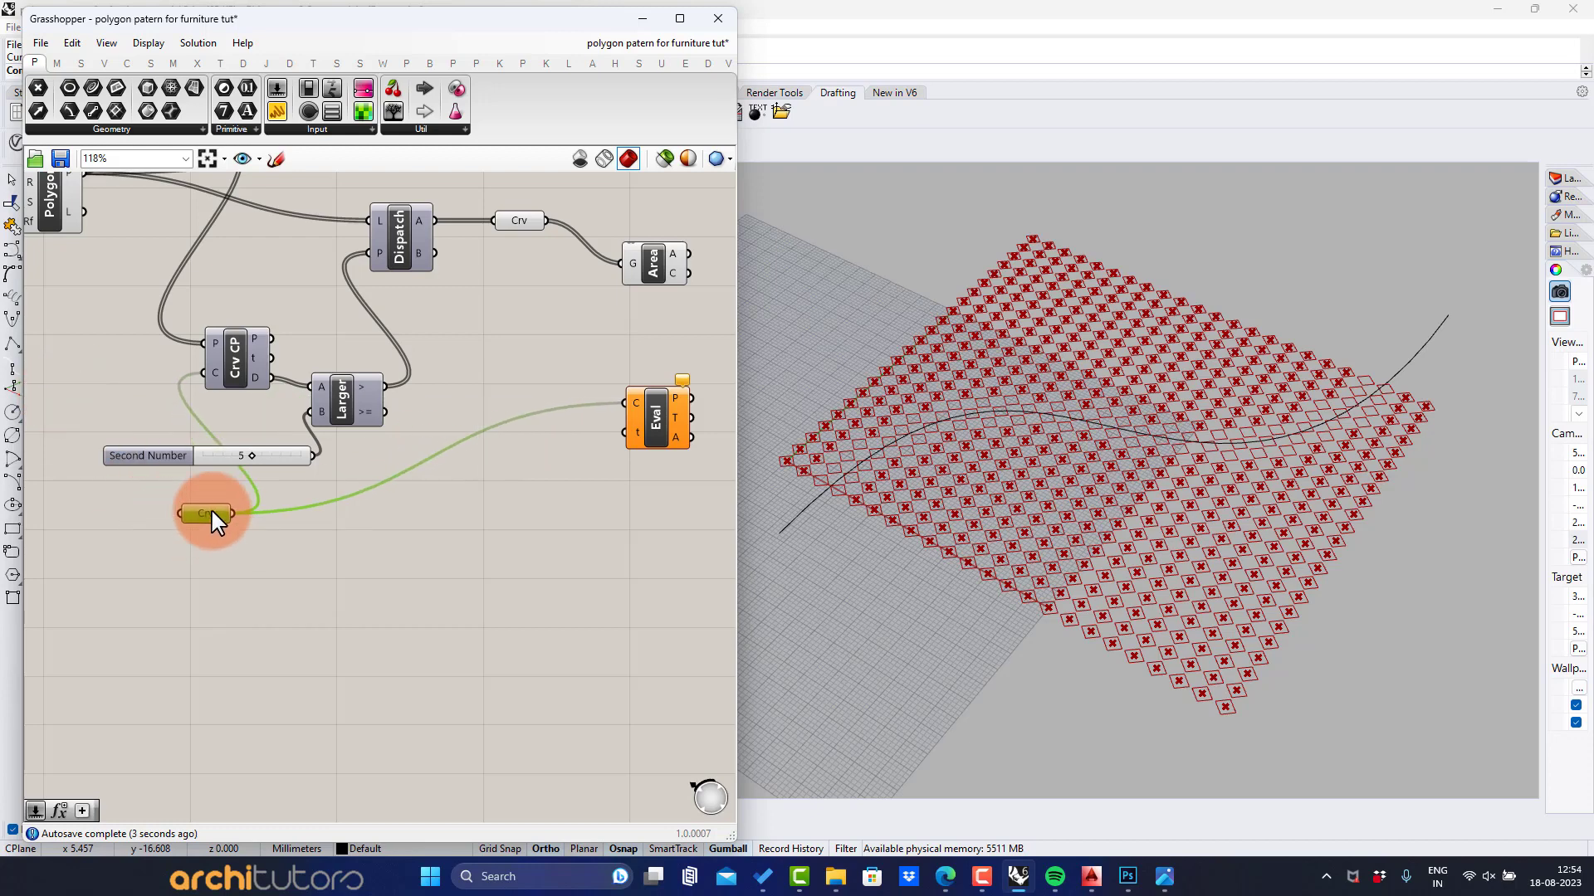
click(247, 522)
scroll(634, 419, up, 2)
right_drag(589, 451, 454, 456)
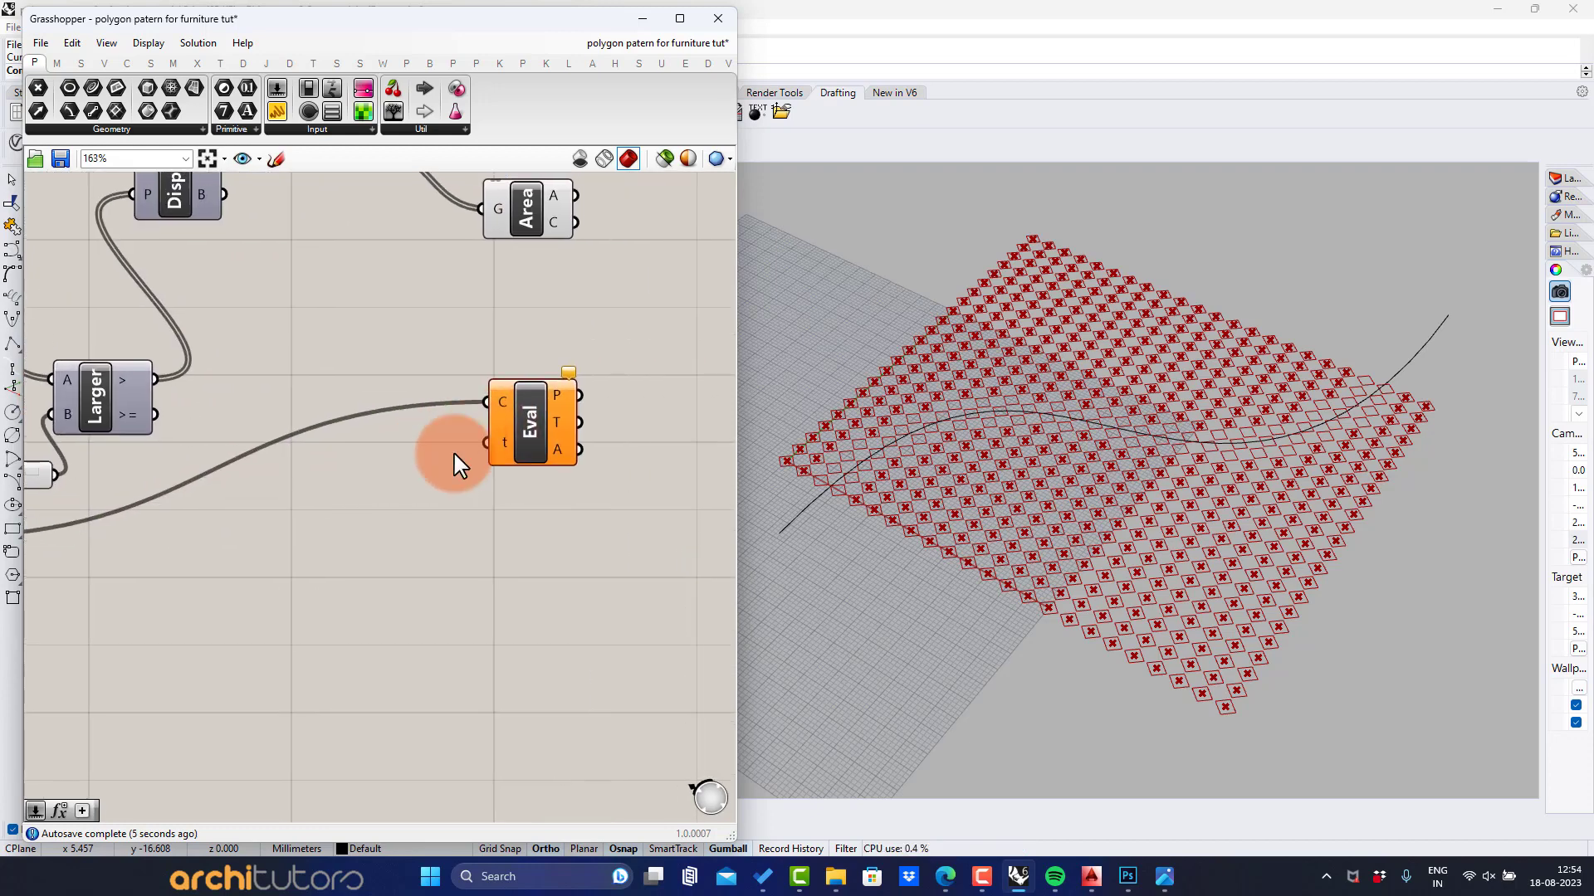
double_click(354, 487)
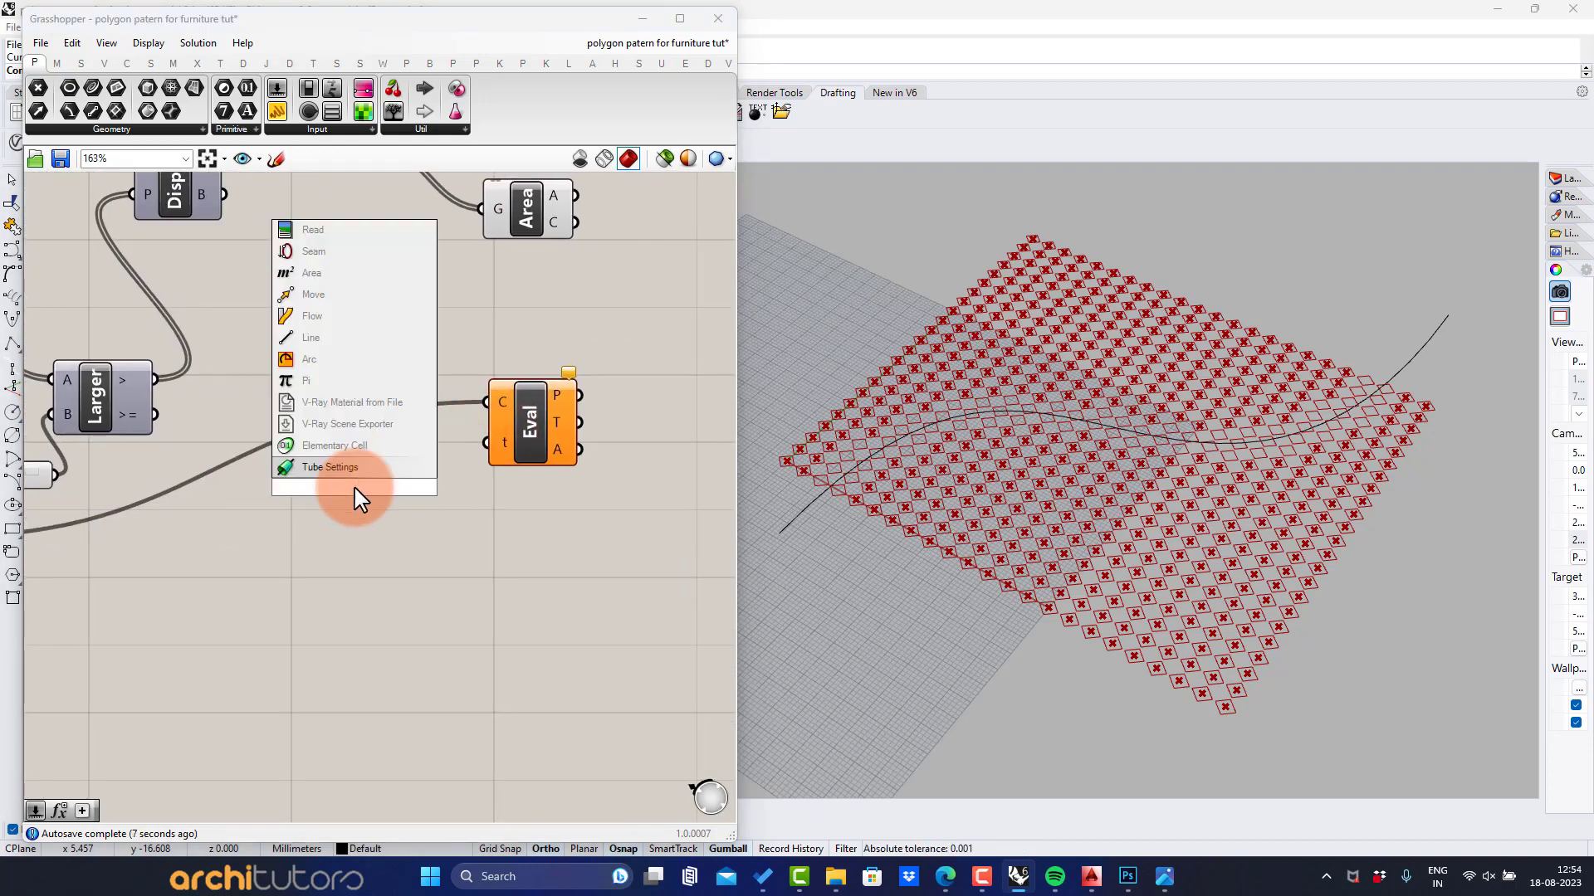
text(0.9)
key(Return)
drag(365, 488, 331, 513)
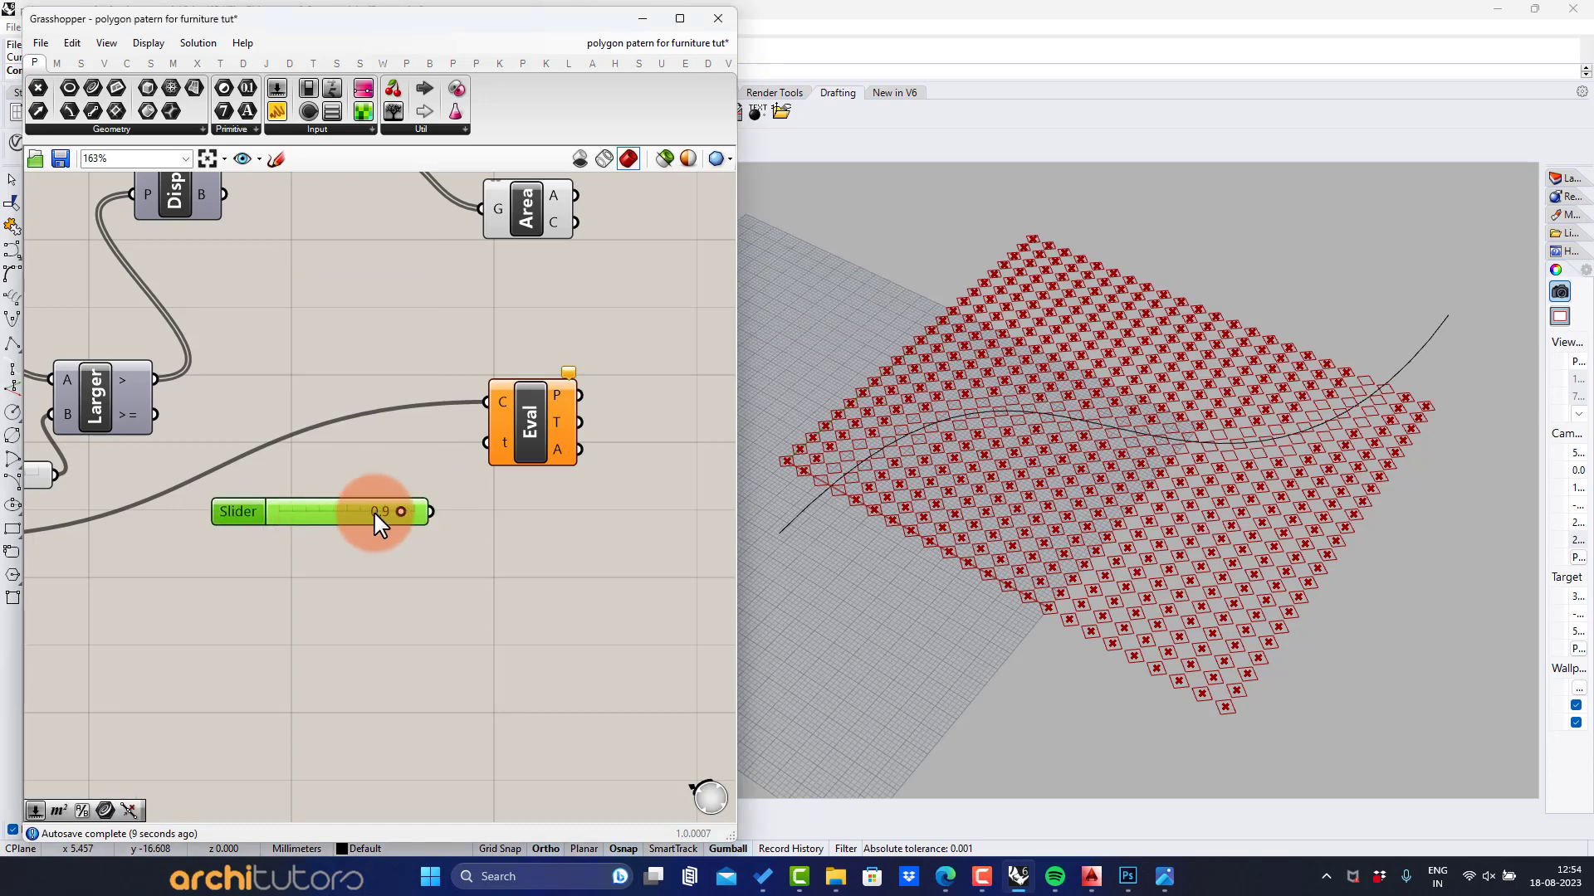
key(Delete)
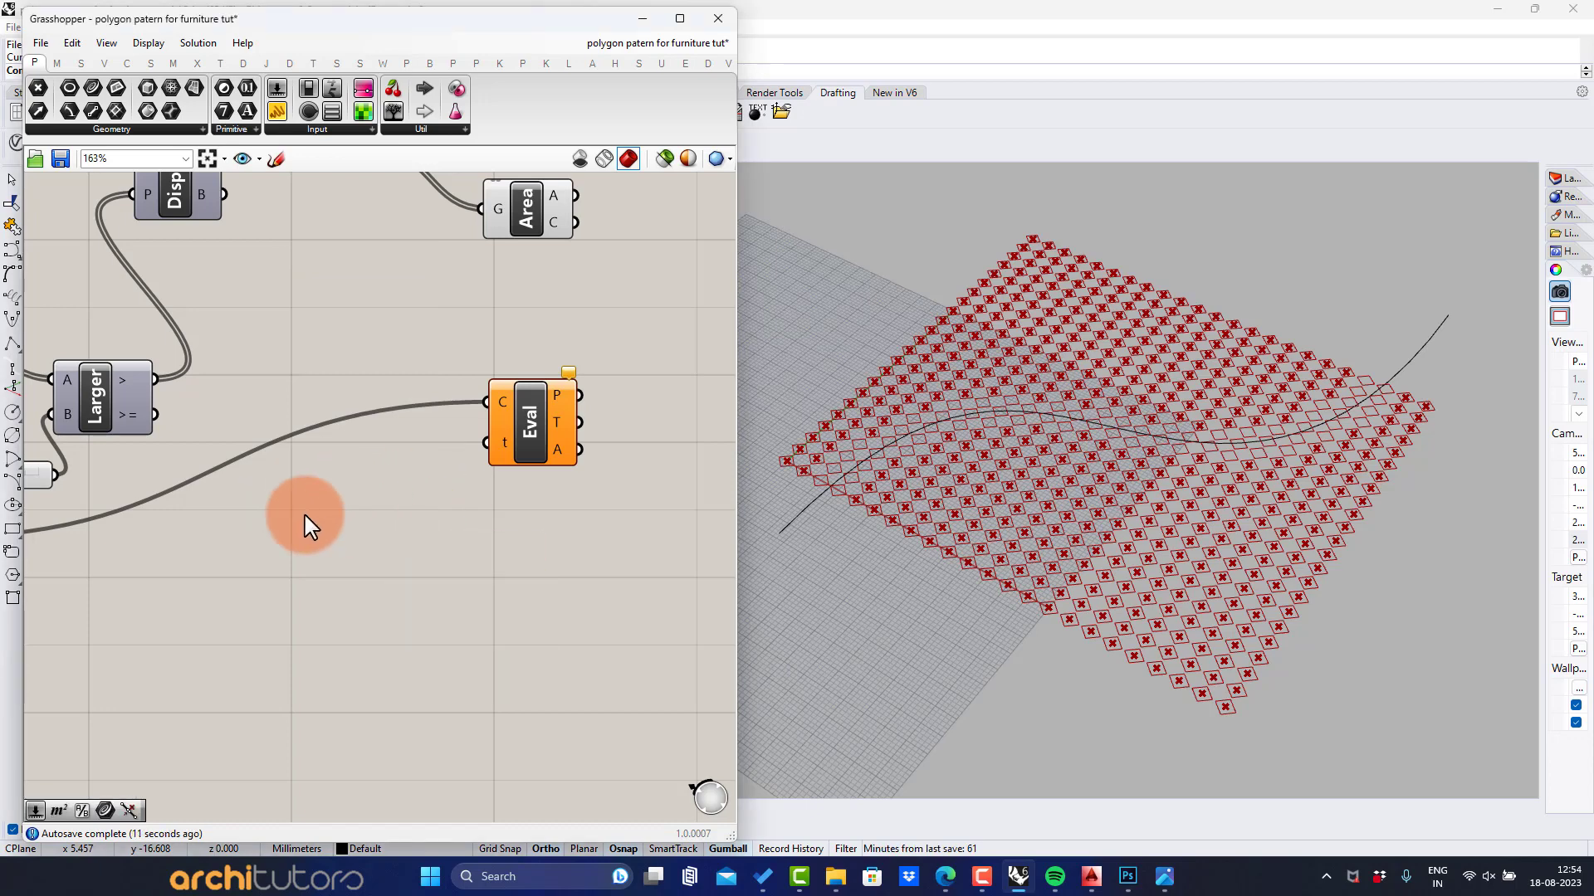
Step: Add a number slider set to 0.90 and connect it to the t input of Evaluate Curve
double_click(305, 521)
text(.90)
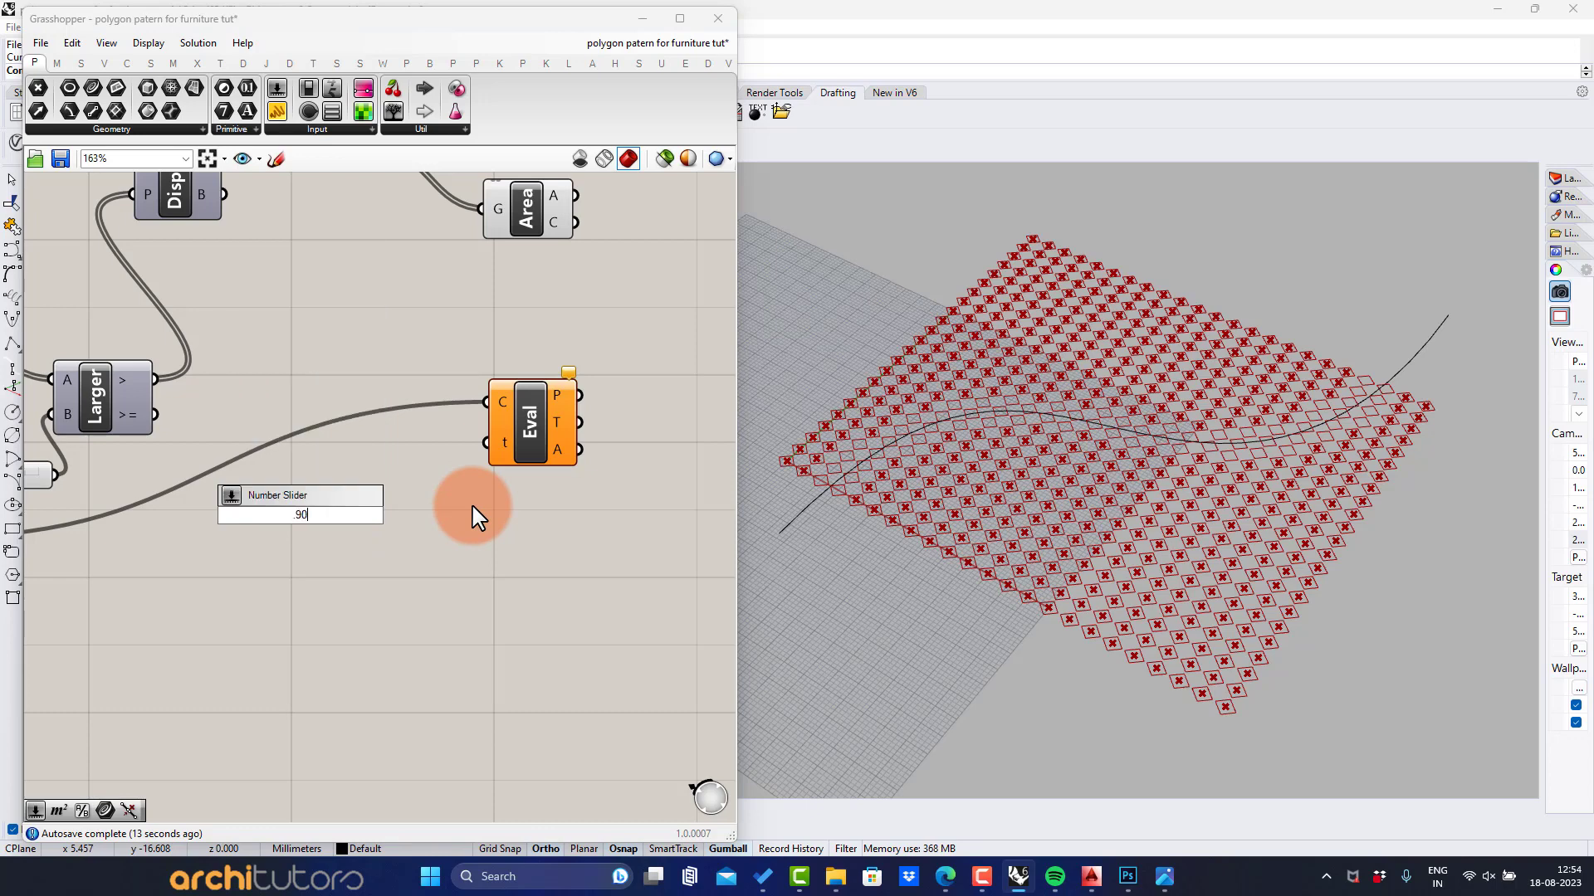
key(Return)
drag(501, 455, 503, 455)
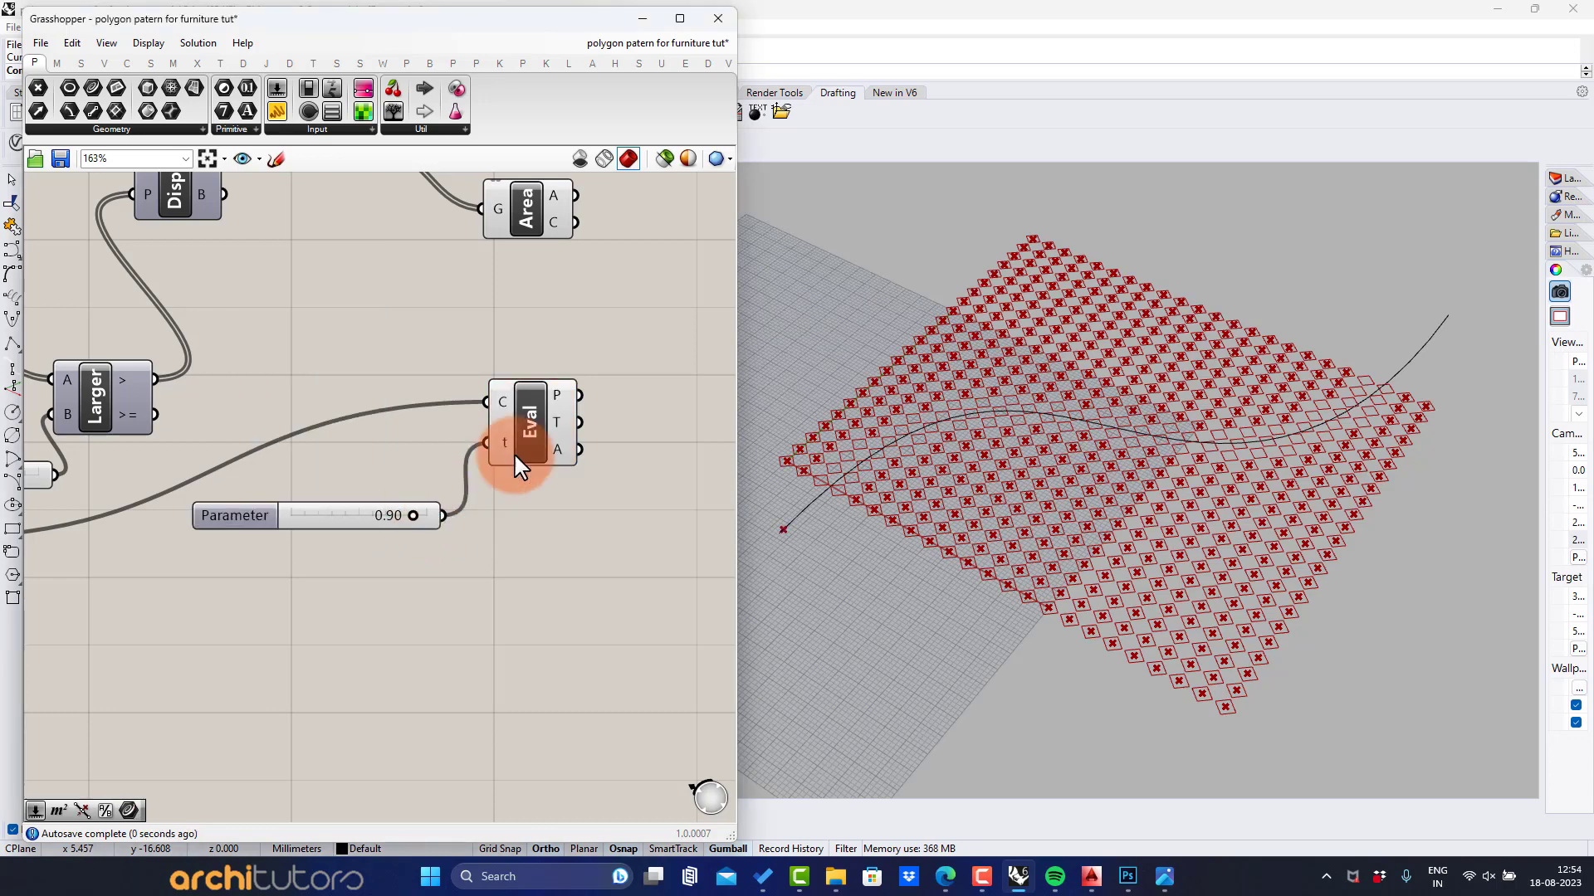
click(540, 413)
Step: Make two copies of Evaluate Curve with its parameter slider and stack them below the original
right_drag(527, 480, 454, 478)
right_drag(490, 428, 488, 479)
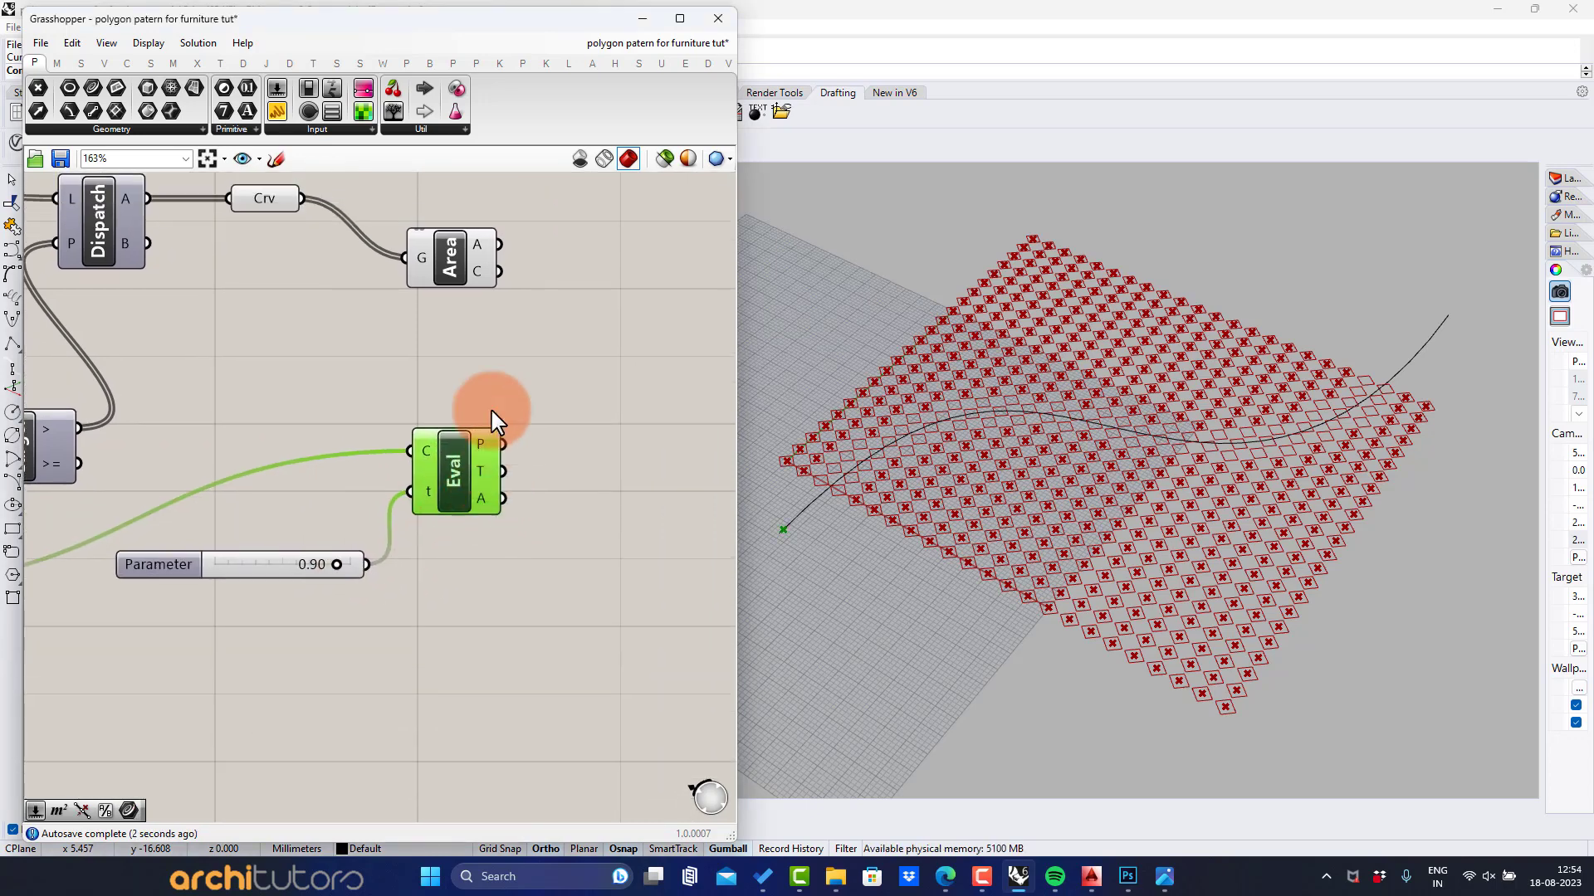
click(488, 319)
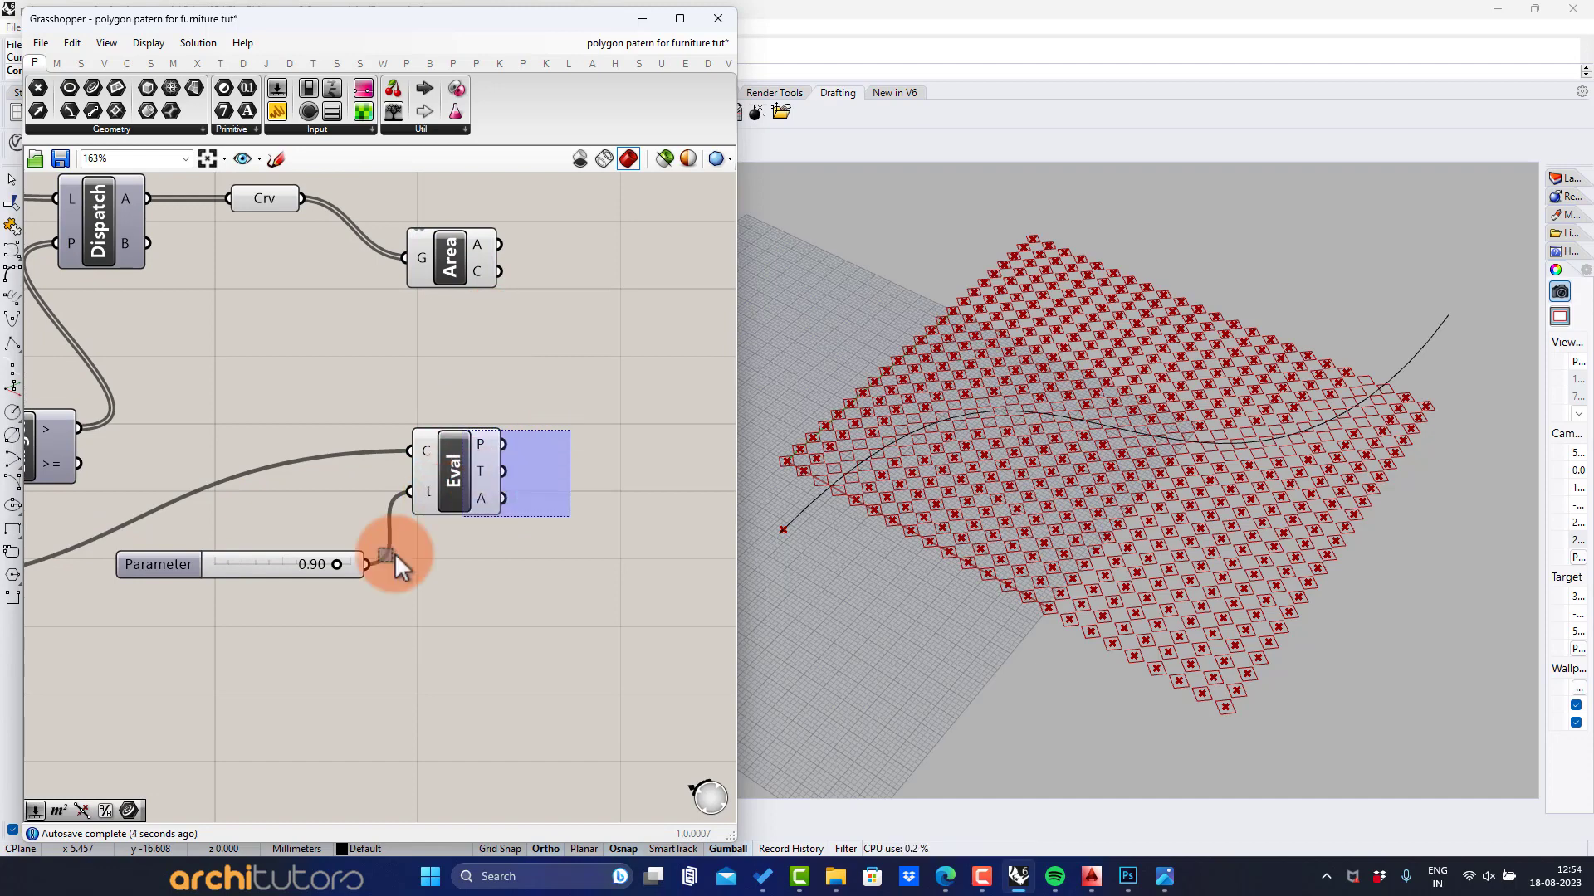
drag(395, 553, 397, 557)
key(ctrl+c)
drag(478, 505, 472, 648)
right_drag(475, 623, 485, 442)
scroll(486, 441, down, 1)
key(ctrl+v)
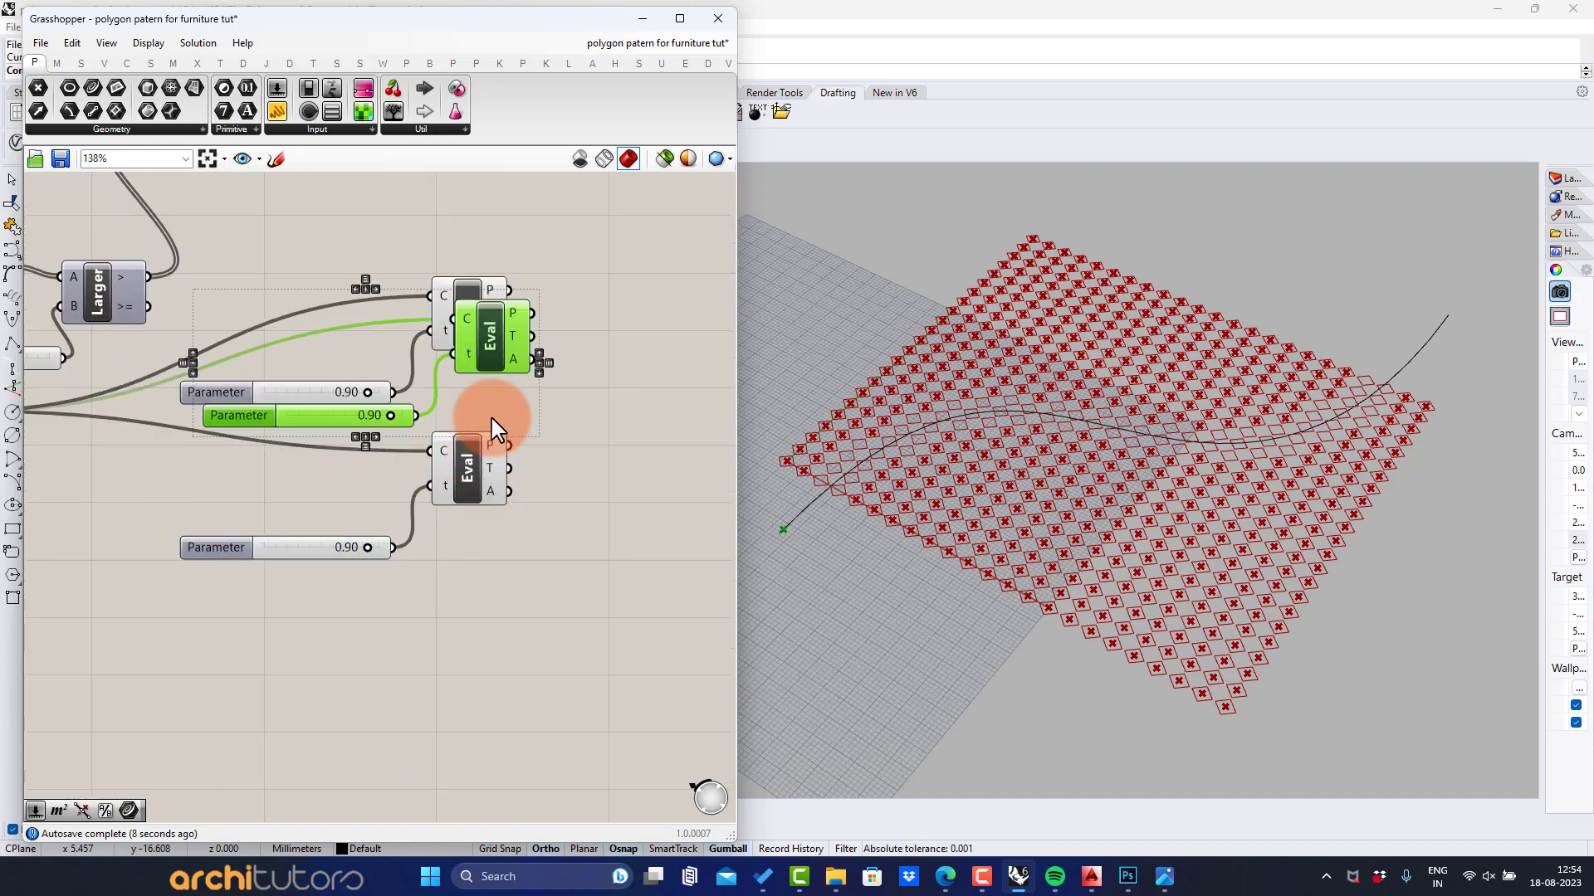
drag(496, 361, 476, 659)
click(519, 700)
right_drag(539, 559, 540, 508)
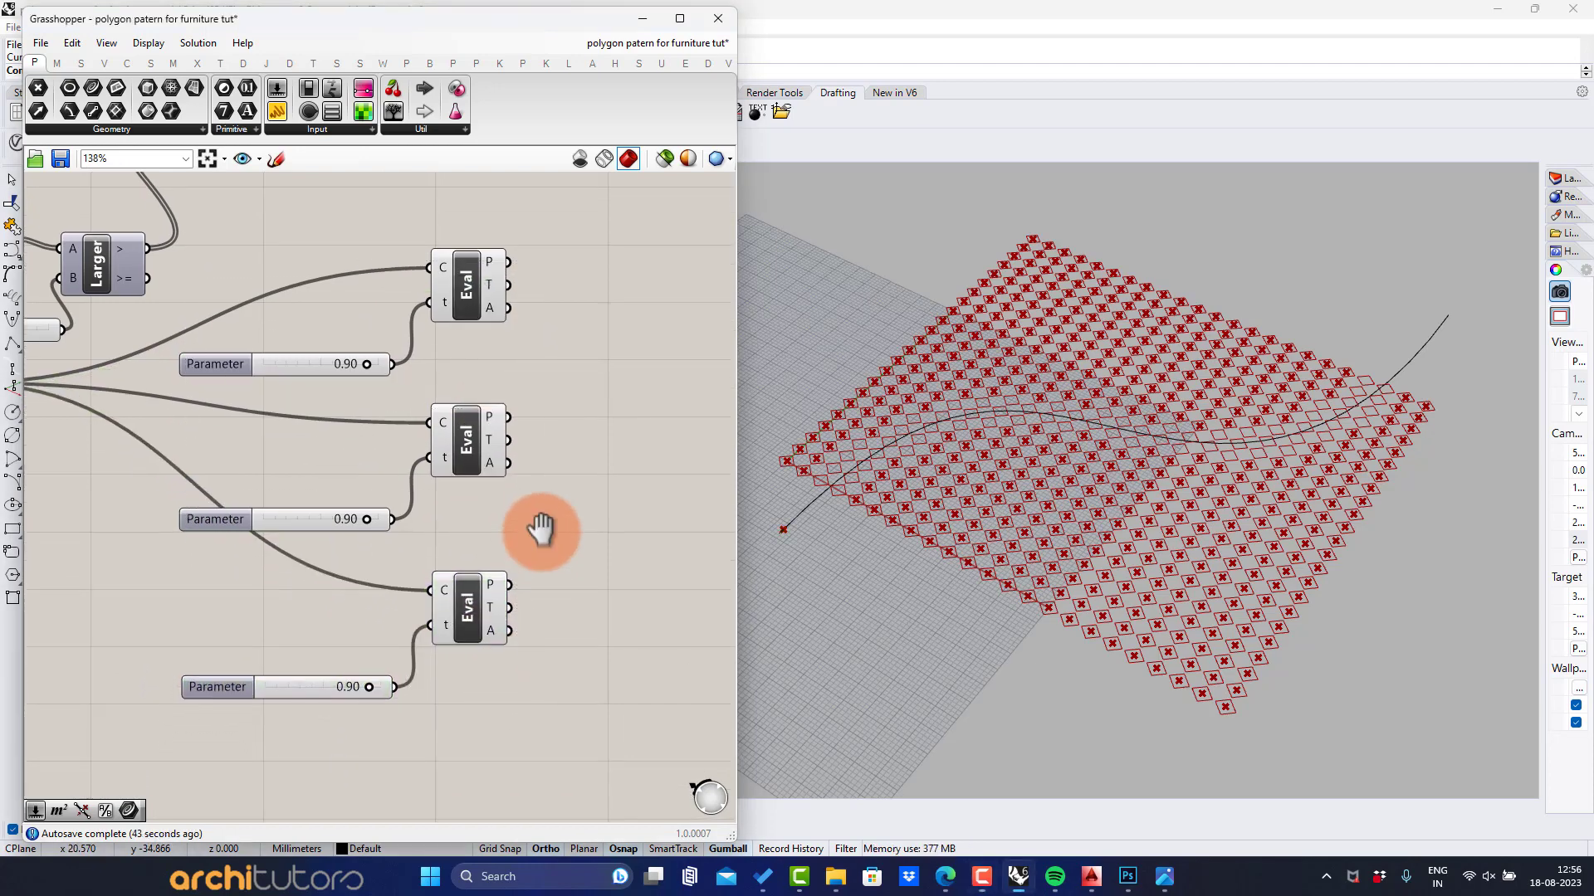
Step: Copy the lowest Evaluate Curve and its slider once more and place the copy beneath it
drag(528, 550, 352, 703)
key(ctrl+c)
key(ctrl+v)
drag(487, 590, 479, 744)
click(533, 645)
Step: Add a Text Distance component beyond the Area component
right_drag(525, 494, 383, 590)
right_drag(445, 370, 451, 431)
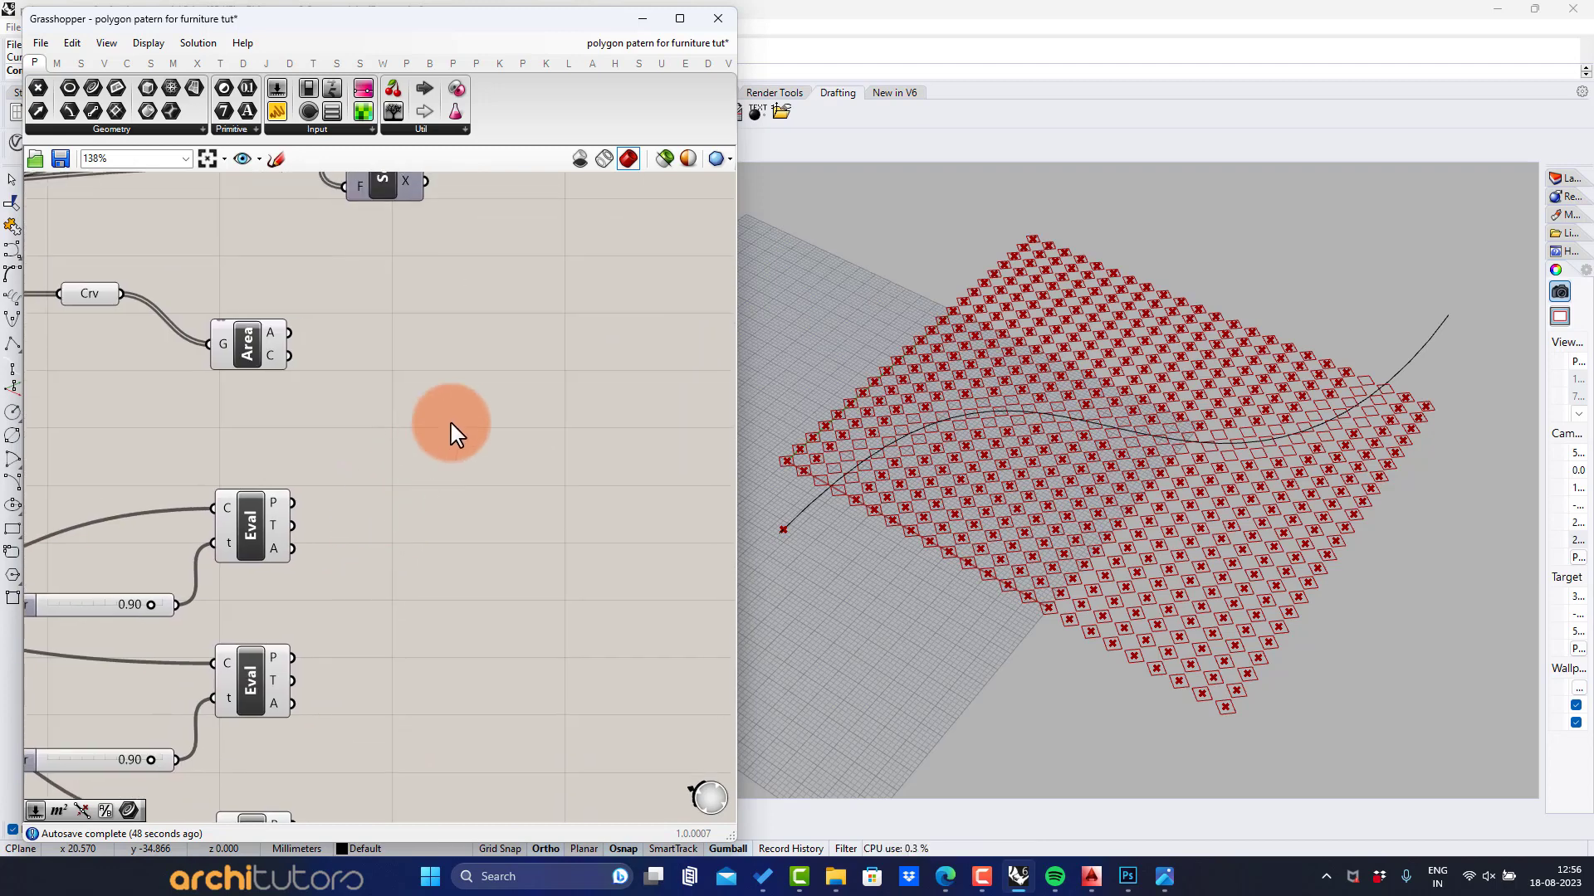
double_click(451, 430)
text(dist)
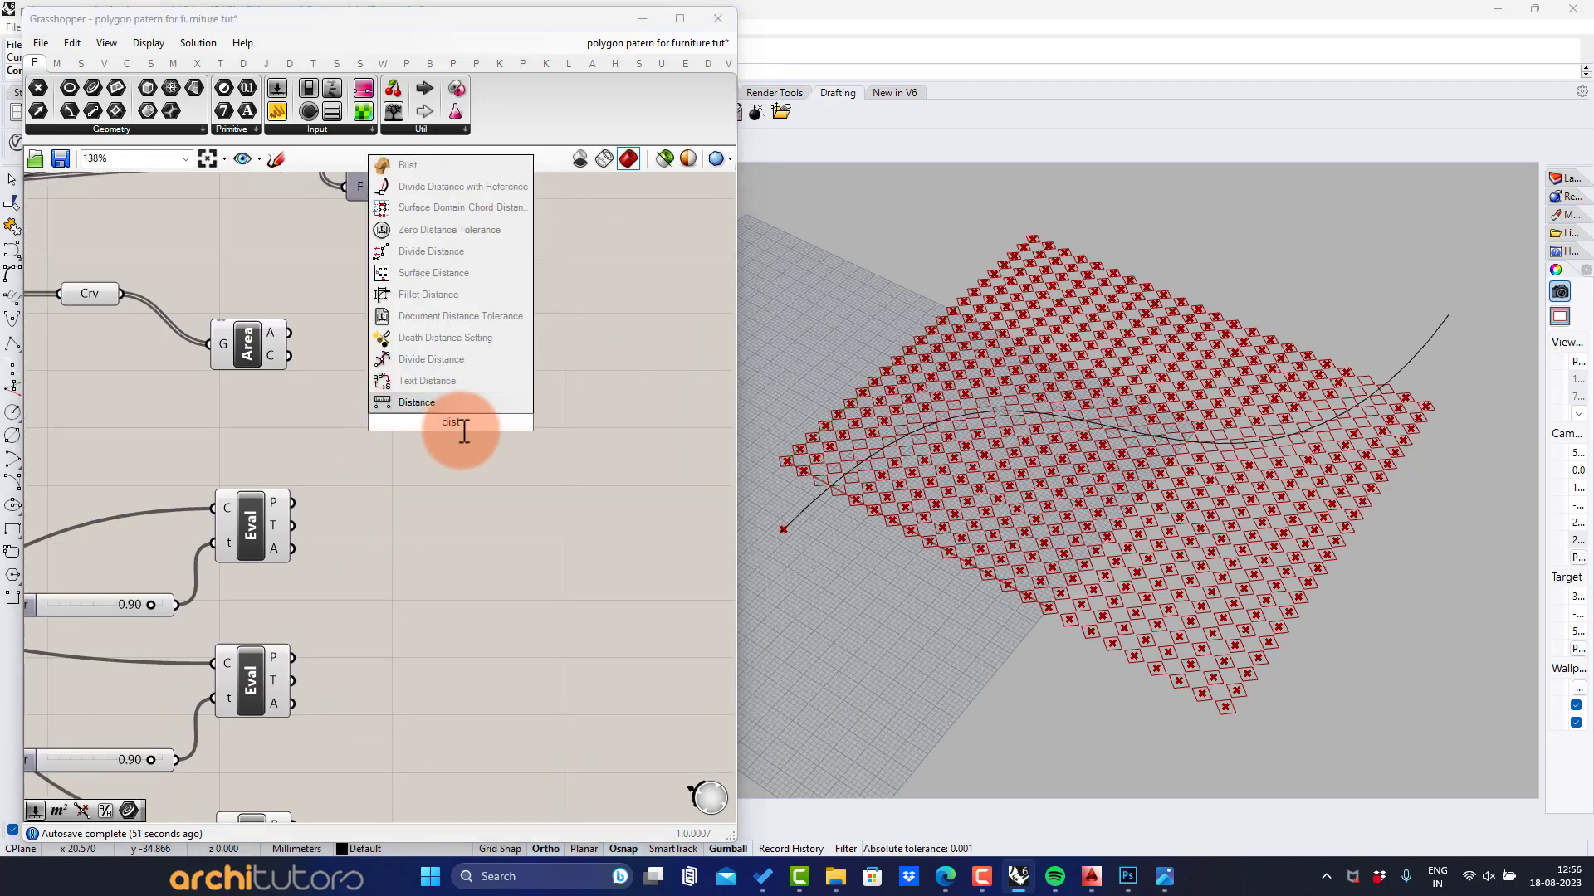
click(463, 381)
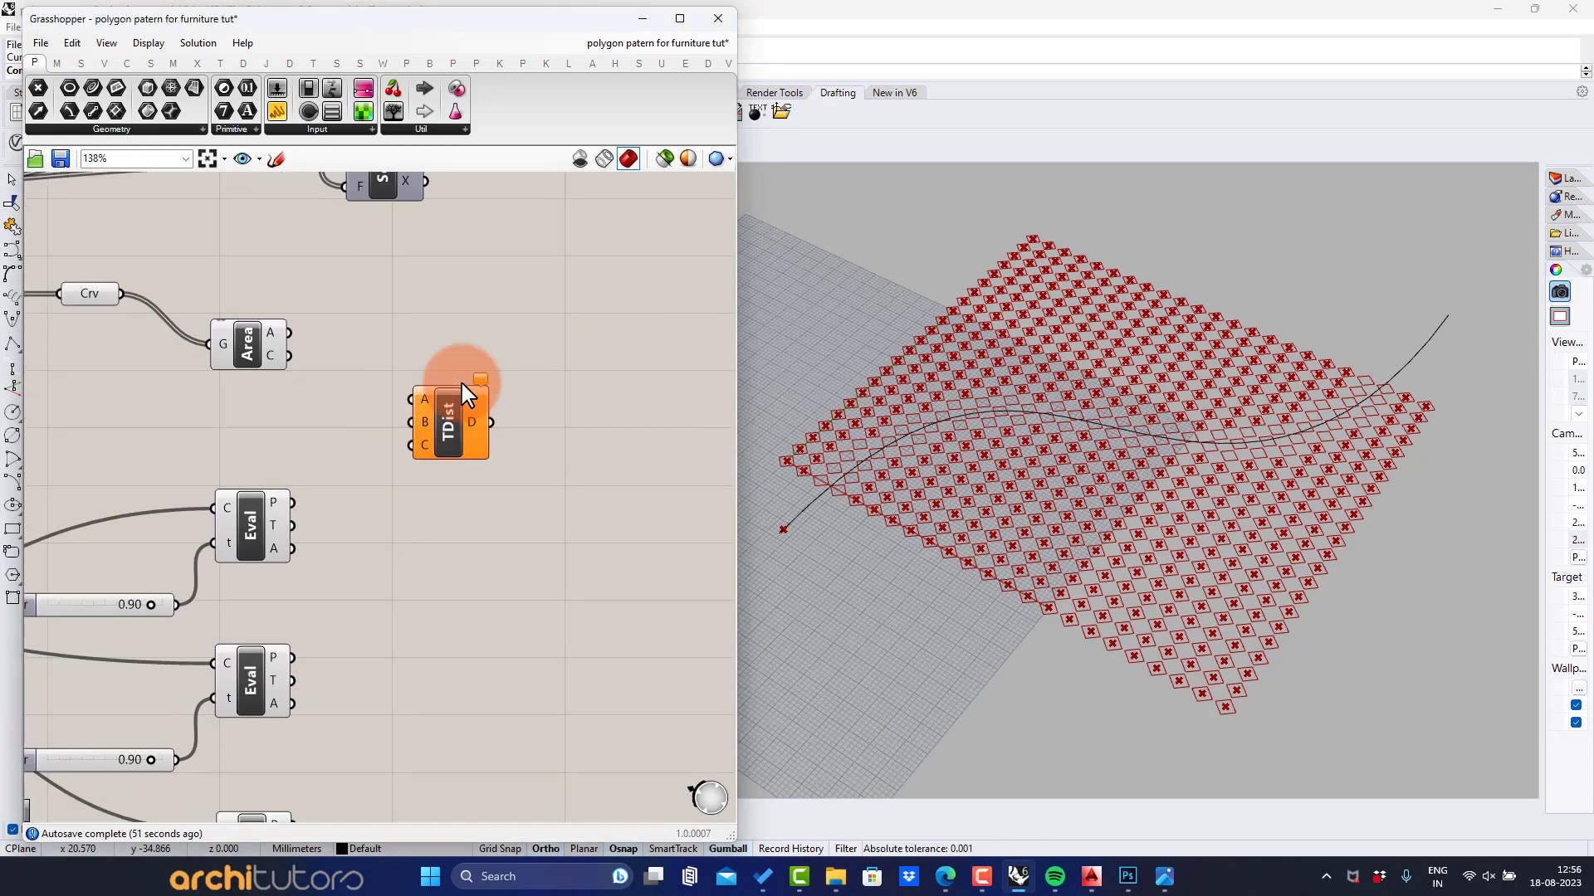
Step: Replace Text Distance with a Distance component, connecting the Area centroids to A and the first evaluated point to B
key(Delete)
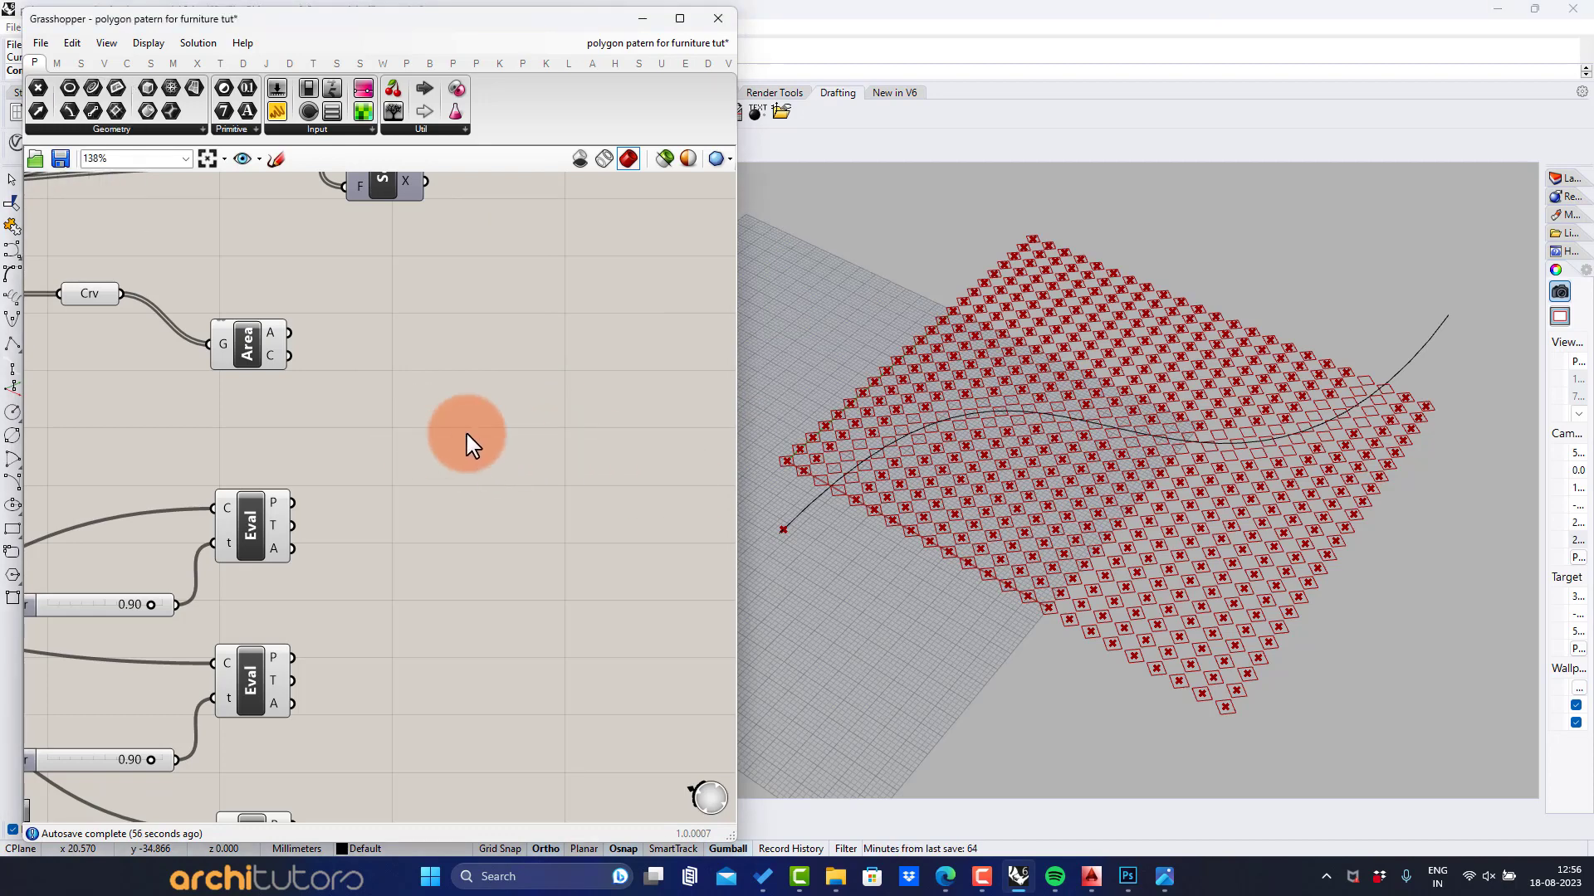
double_click(466, 432)
text(dist)
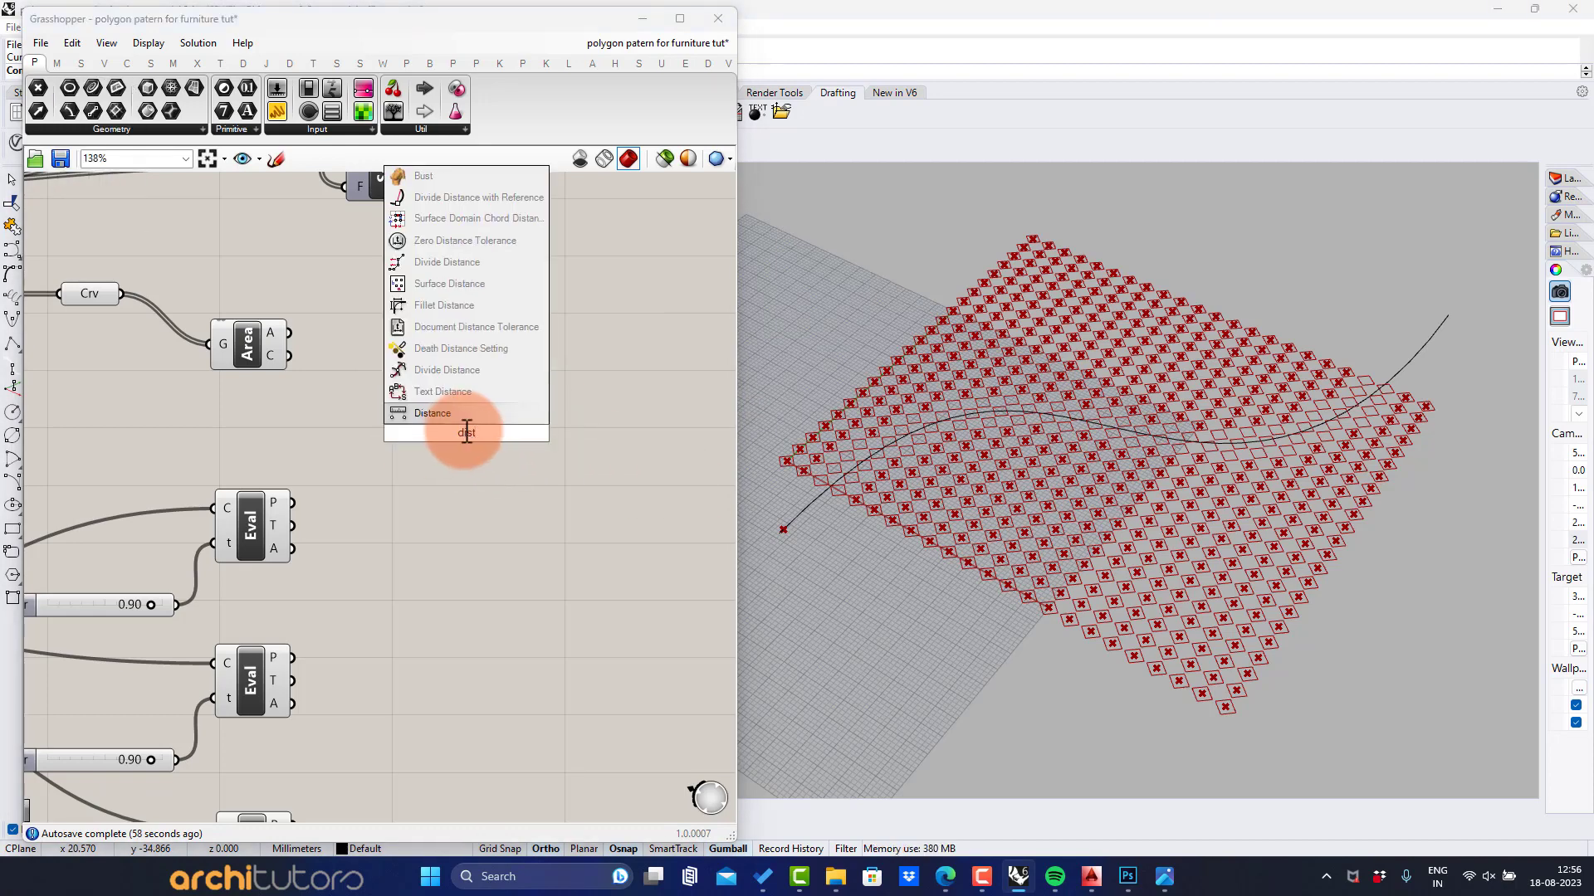
key(Return)
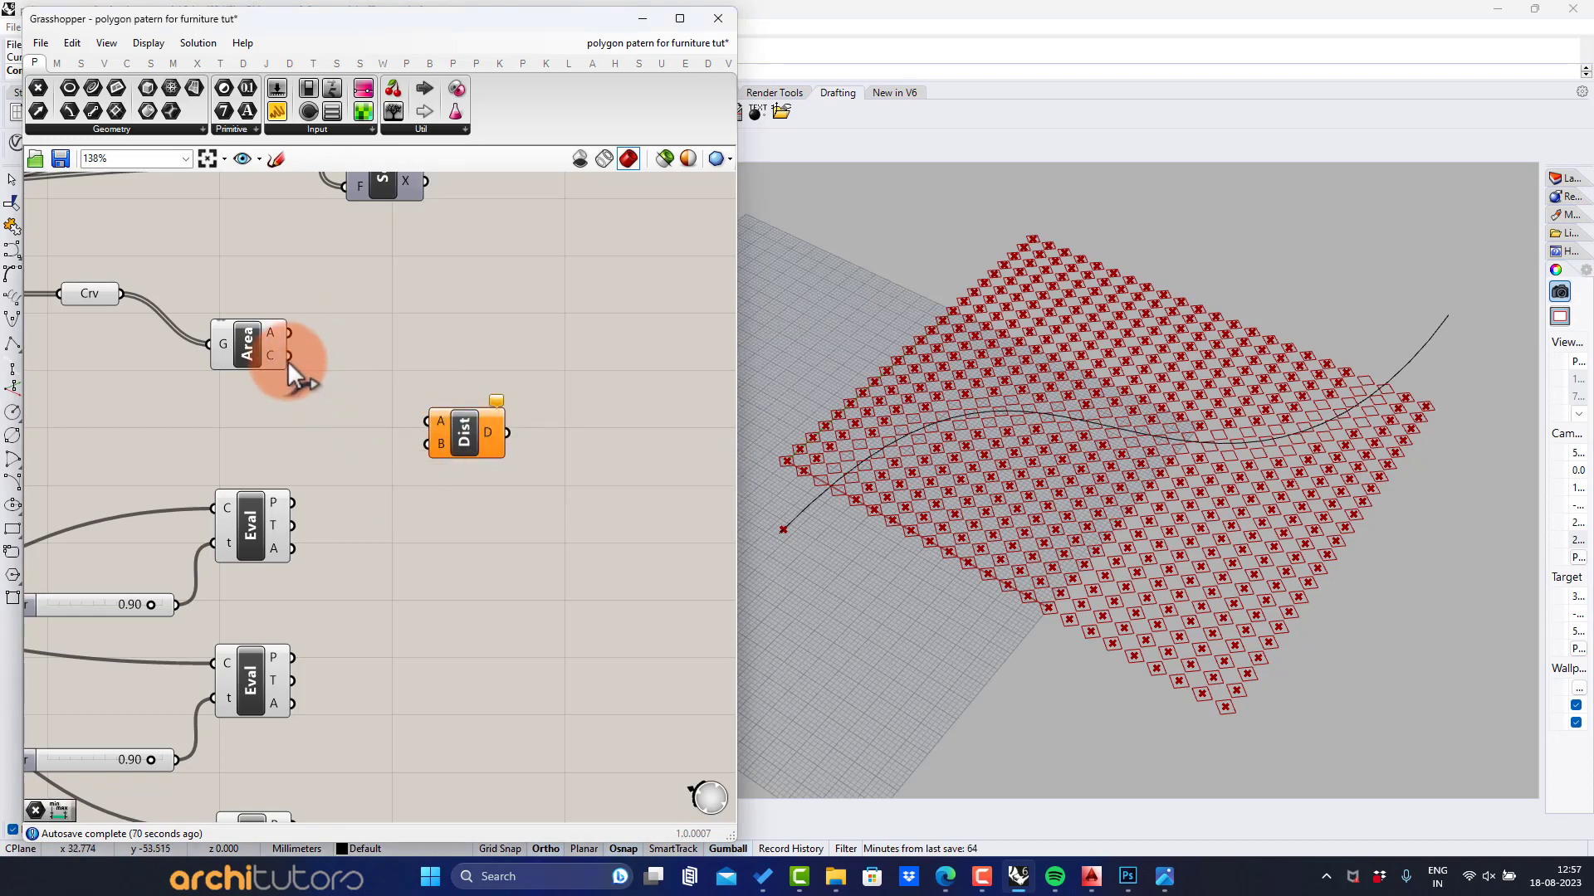
drag(447, 420, 478, 446)
Step: Copy the Distance component below the original and connect the second Evaluate Curve's point to the copy's B input
drag(490, 435, 486, 586)
key(ctrl+c)
key(ctrl+v)
click(303, 660)
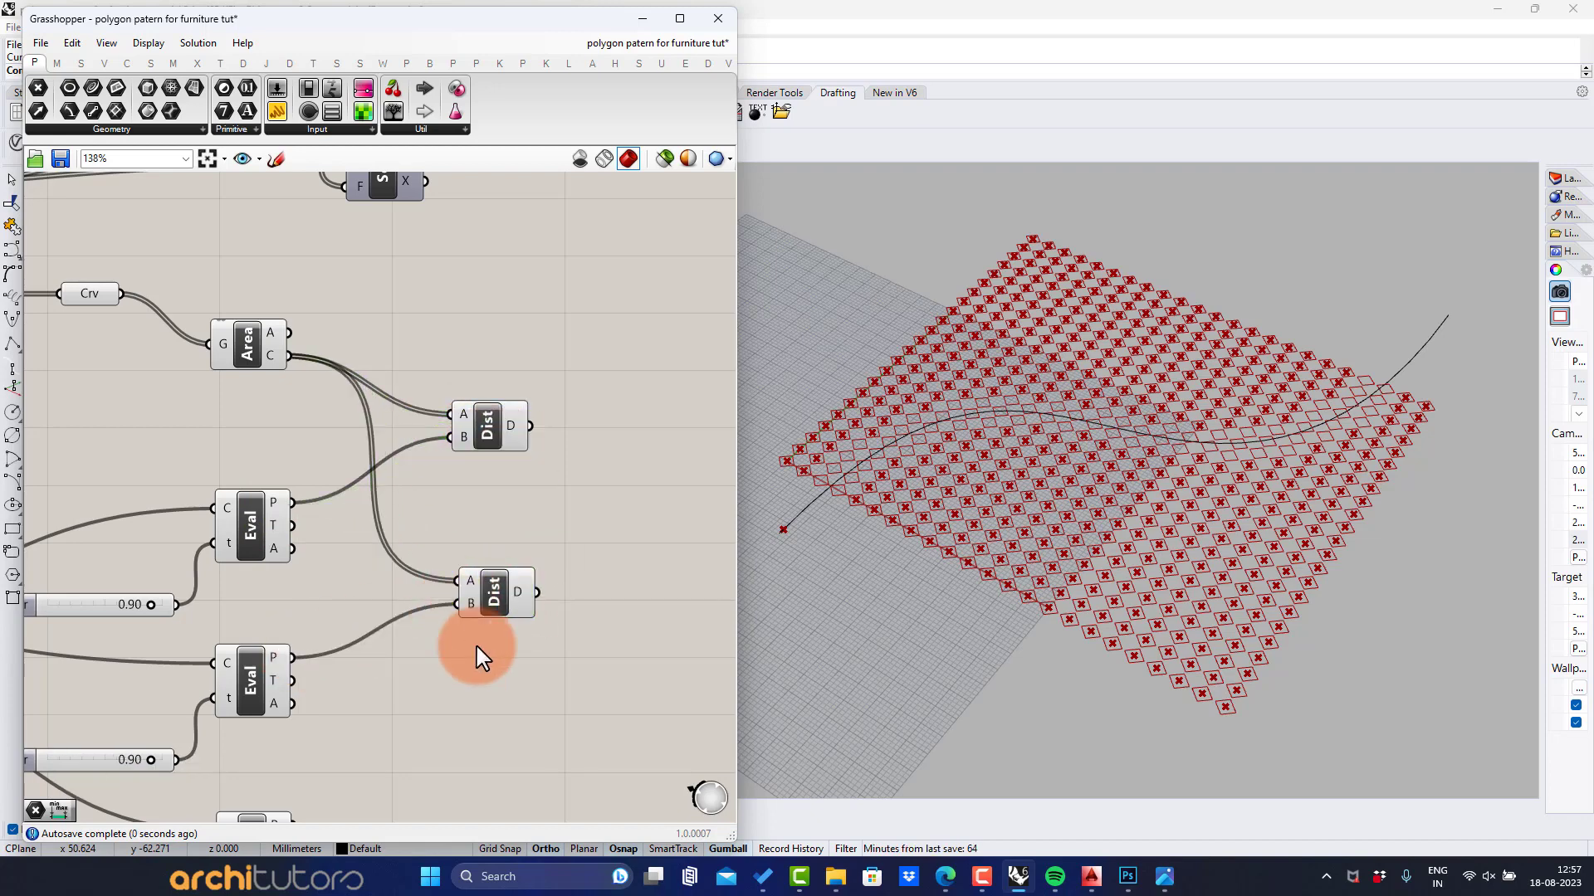
Step: Place a third Distance component beside the third Evaluate Curve and connect that curve point to its B input
right_drag(478, 658, 483, 502)
click(496, 442)
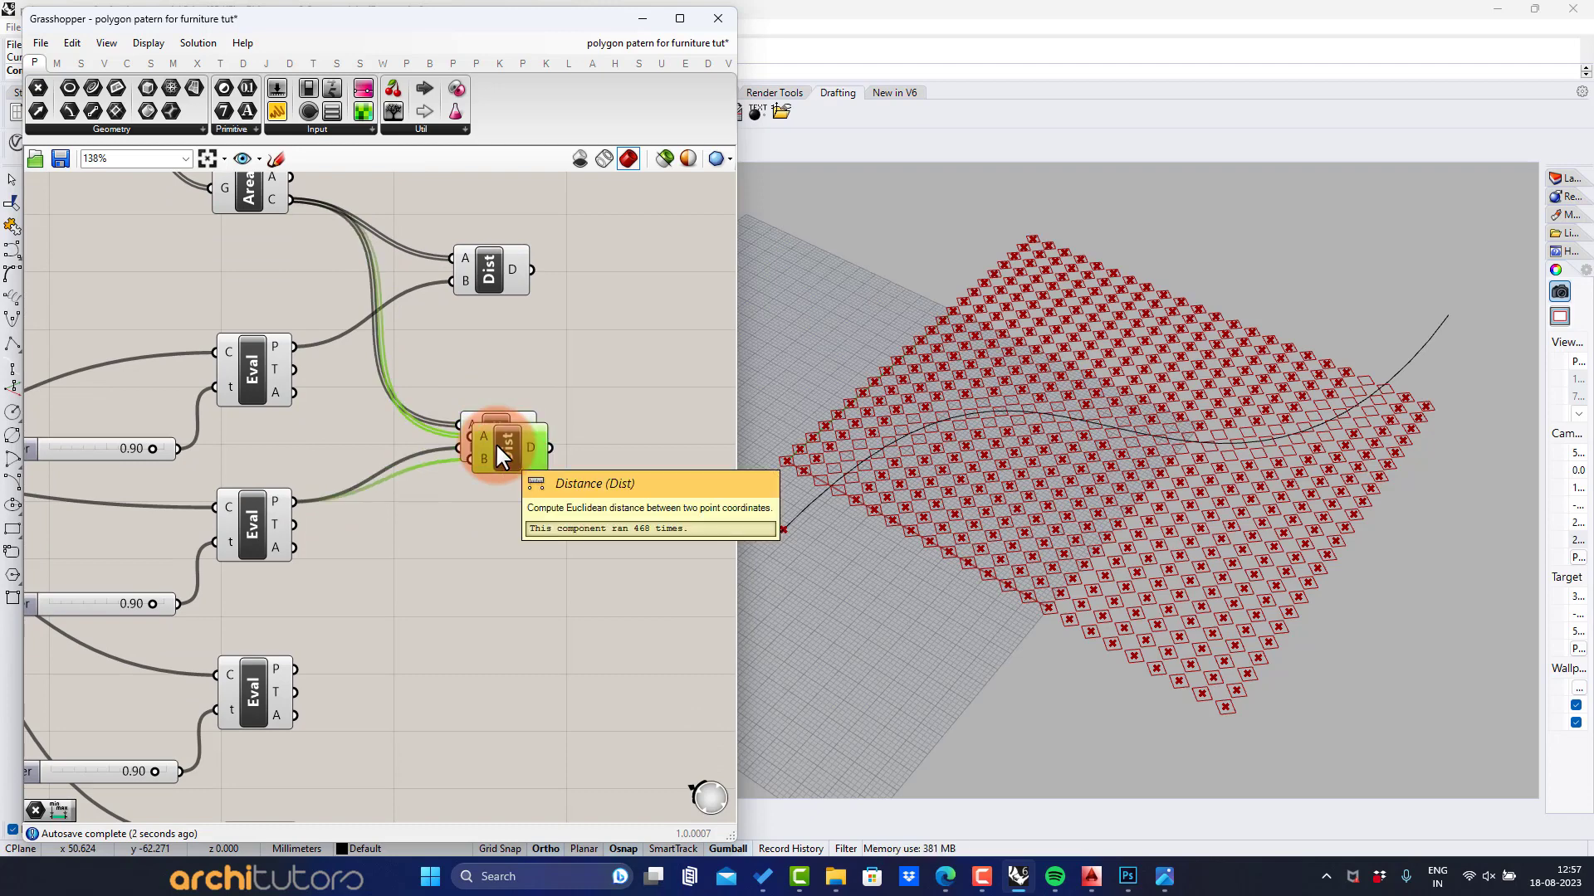
drag(494, 441, 487, 649)
drag(294, 669, 423, 660)
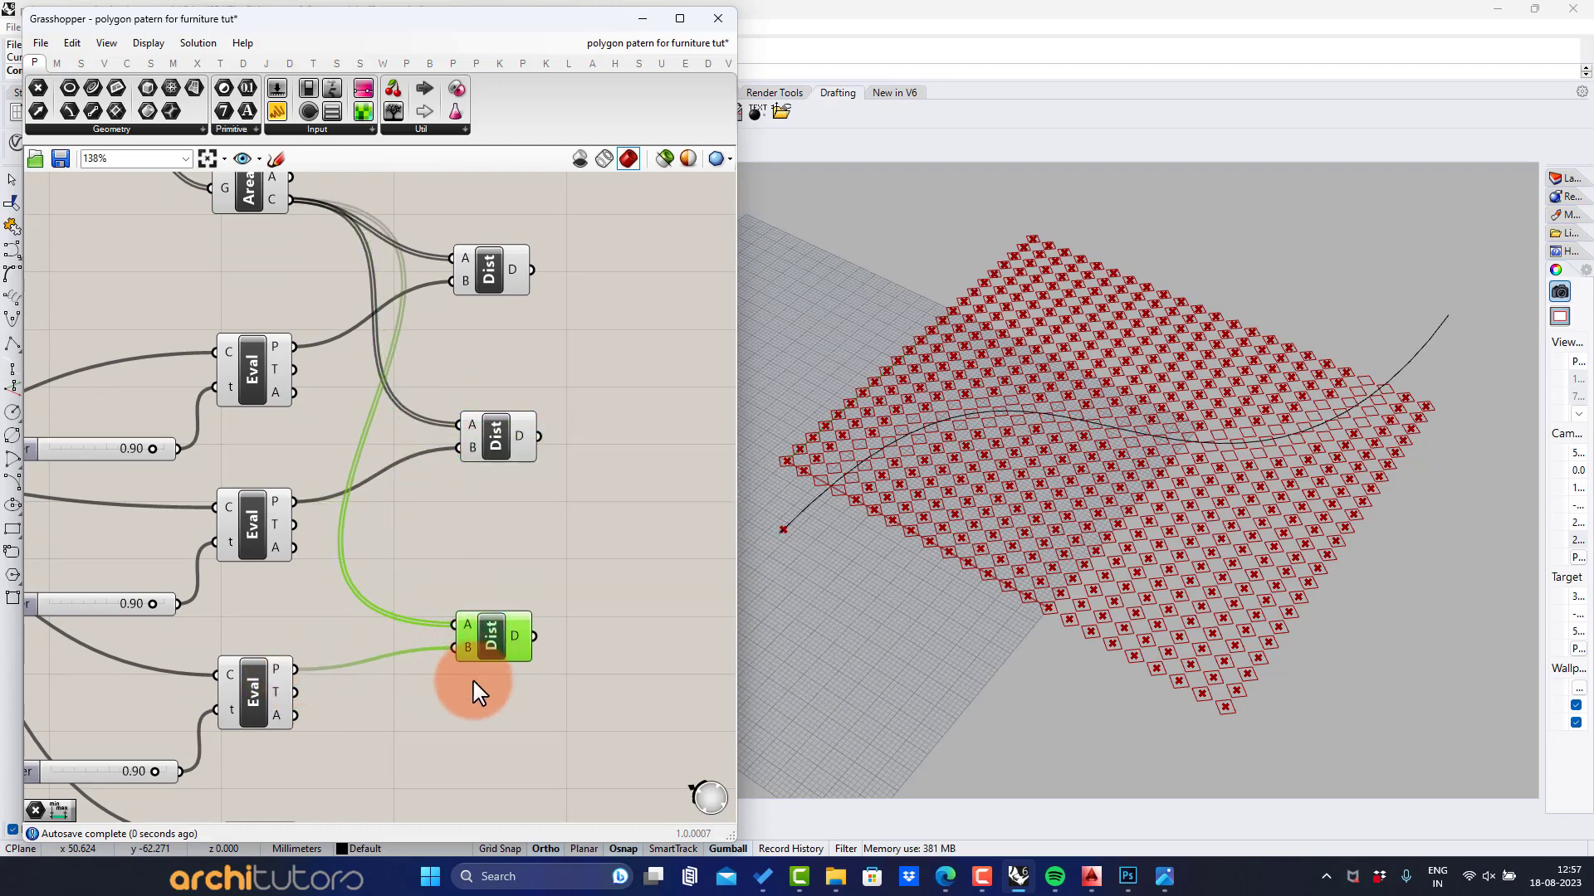
Step: Copy Distance once more beside the fourth Evaluate Curve and connect that curve point to its B input
right_drag(473, 685, 451, 503)
scroll(452, 503, down, 2)
scroll(451, 503, up, 1)
key(ctrl+c)
key(ctrl+v)
drag(463, 471, 453, 641)
drag(301, 637, 429, 632)
key(ctrl+z)
click(457, 652)
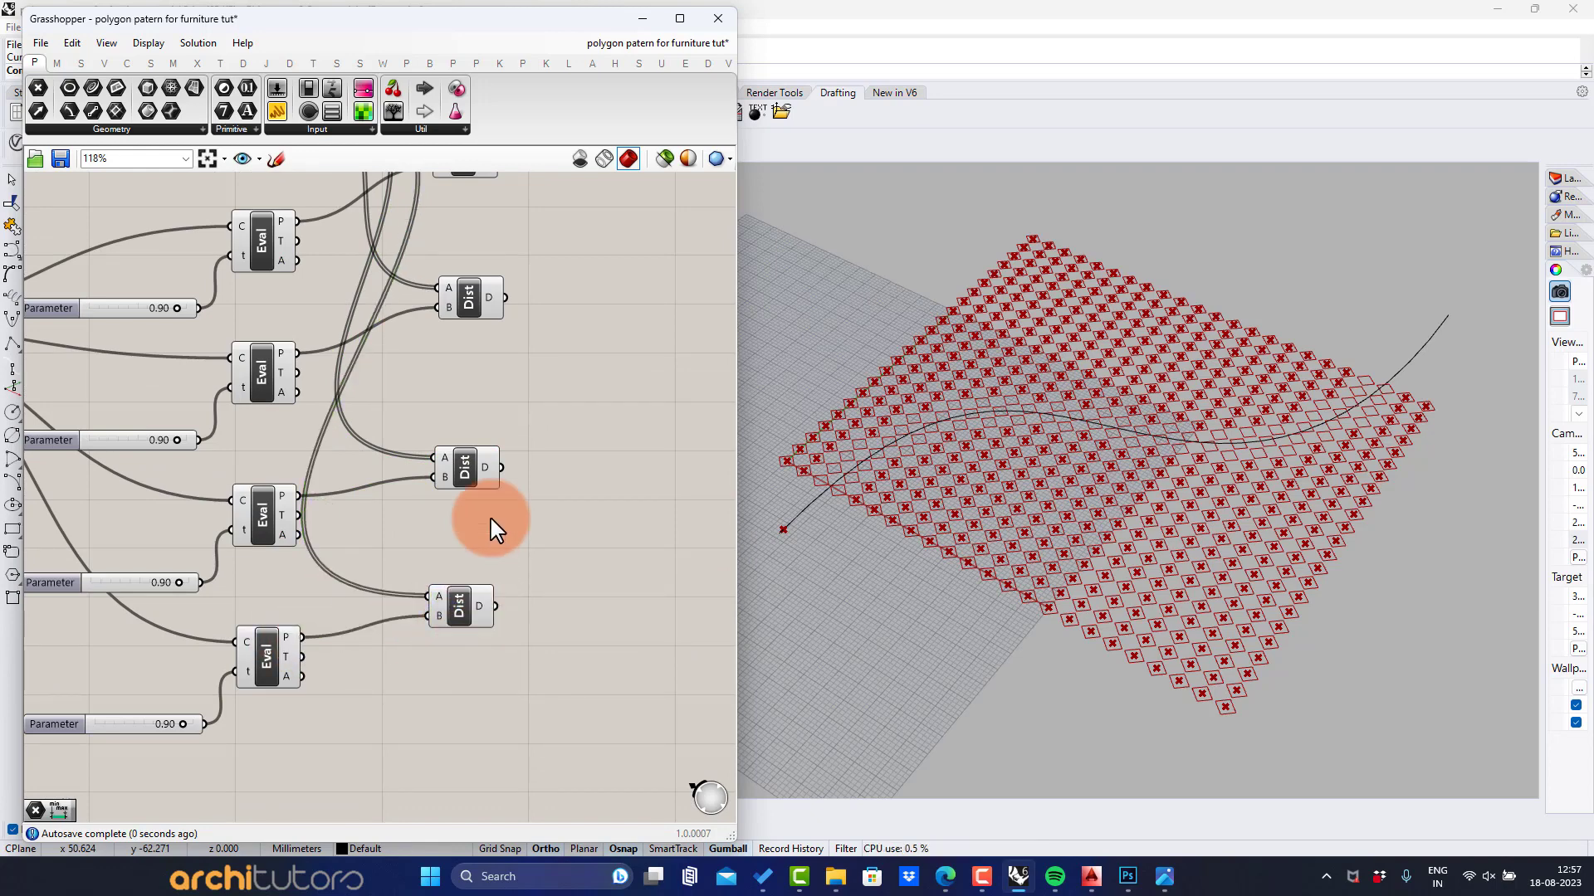
Step: Align the two lowest Distance components with the ones above them
scroll(469, 501, down, 2)
right_drag(468, 501, 395, 529)
scroll(424, 507, up, 1)
drag(394, 627, 401, 628)
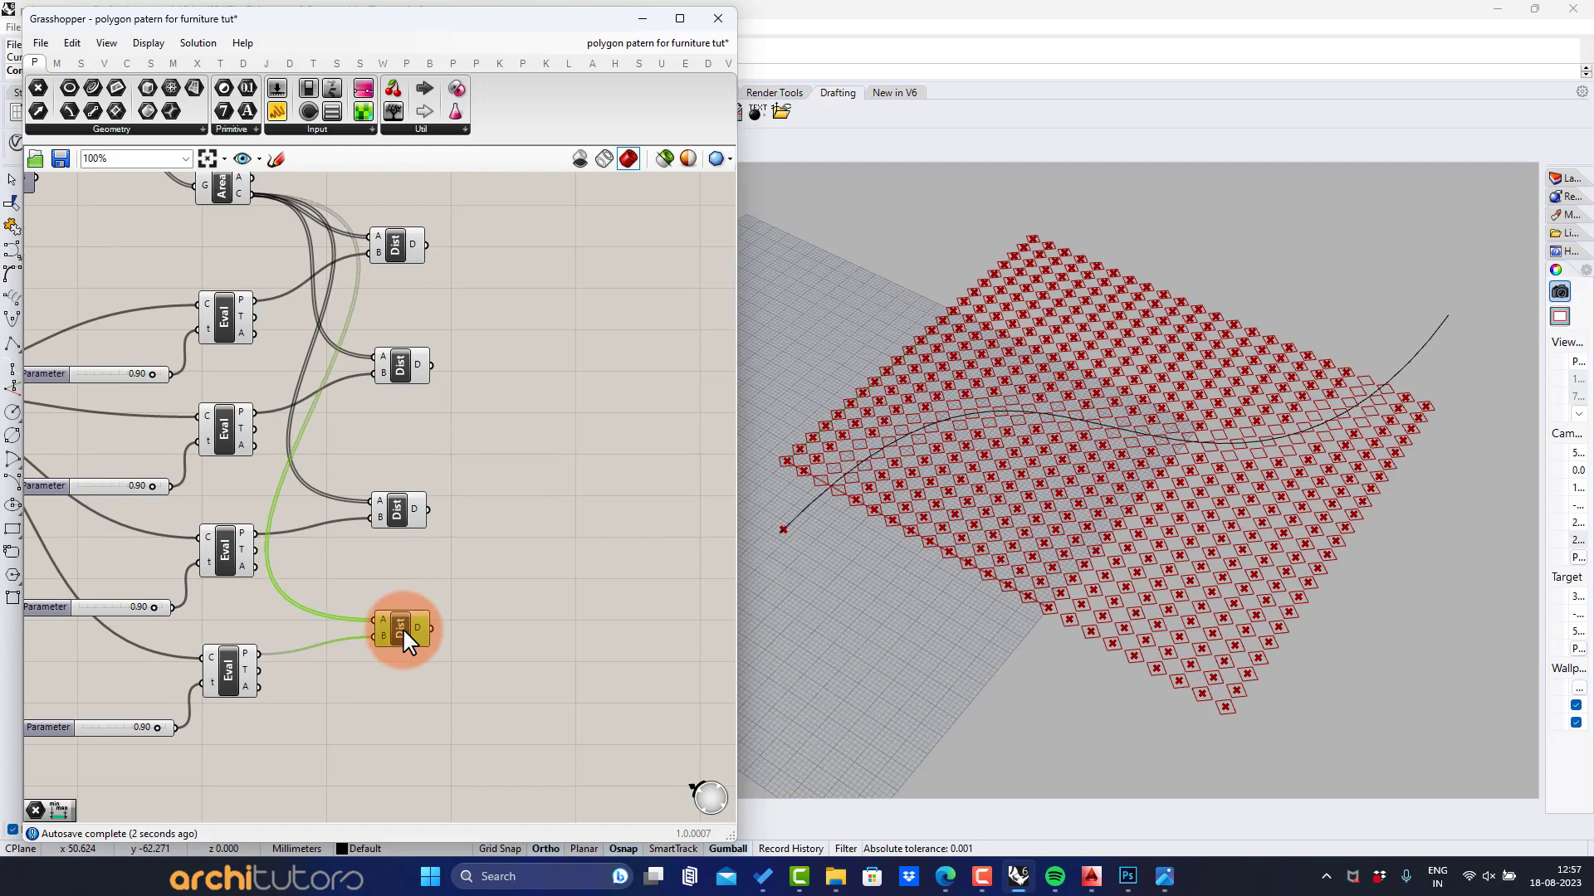
drag(401, 505, 406, 503)
click(412, 535)
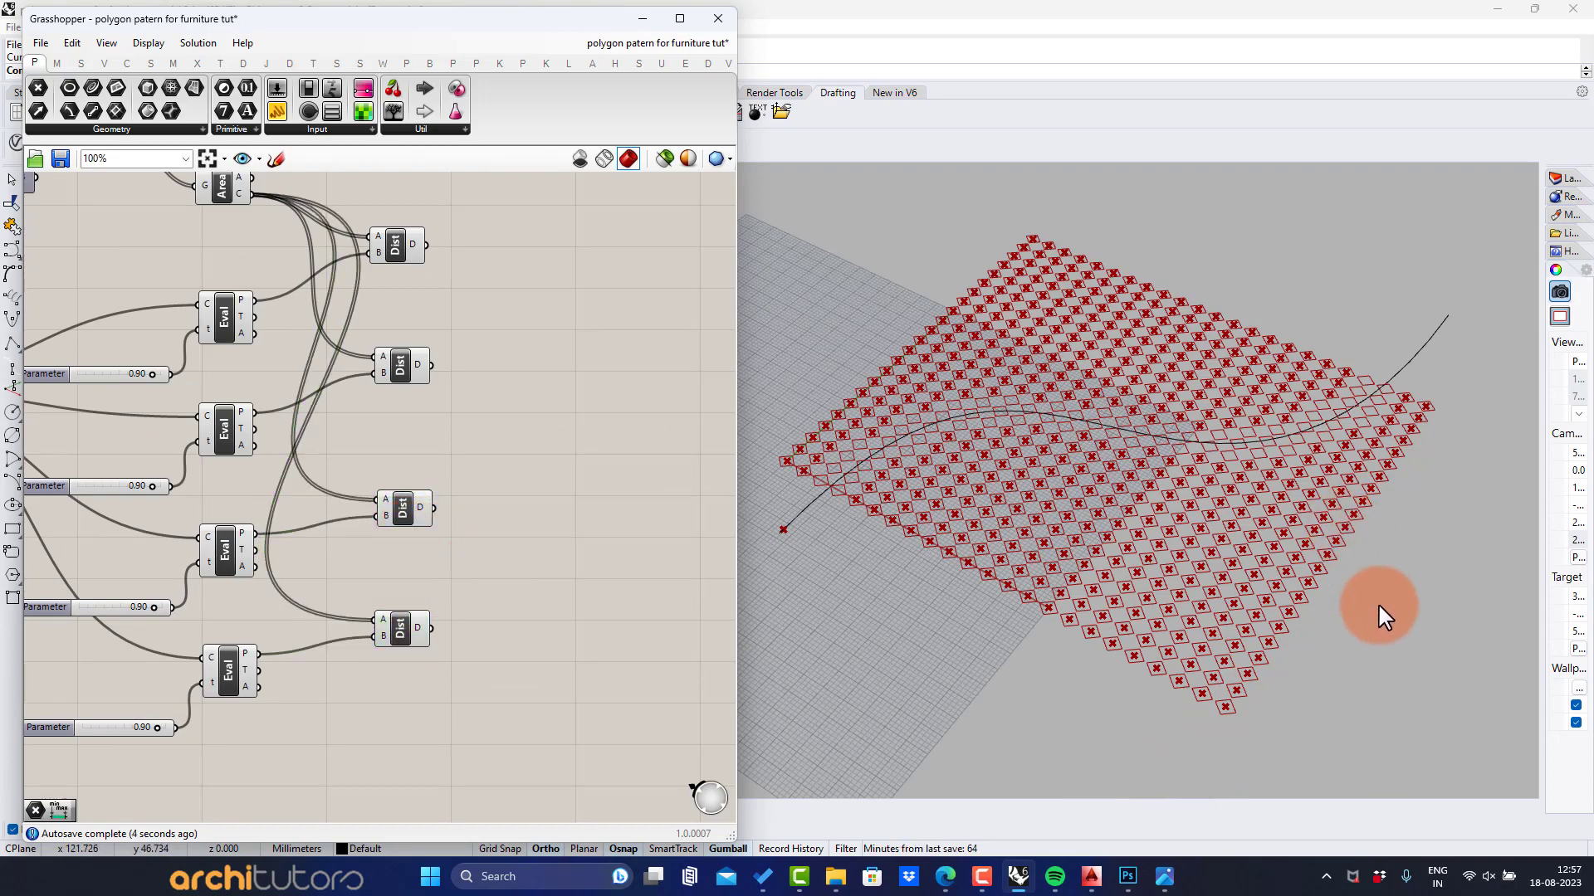
Step: Add an Addition component and connect the first two Distance outputs to its A and B inputs
double_click(481, 407)
text(a)
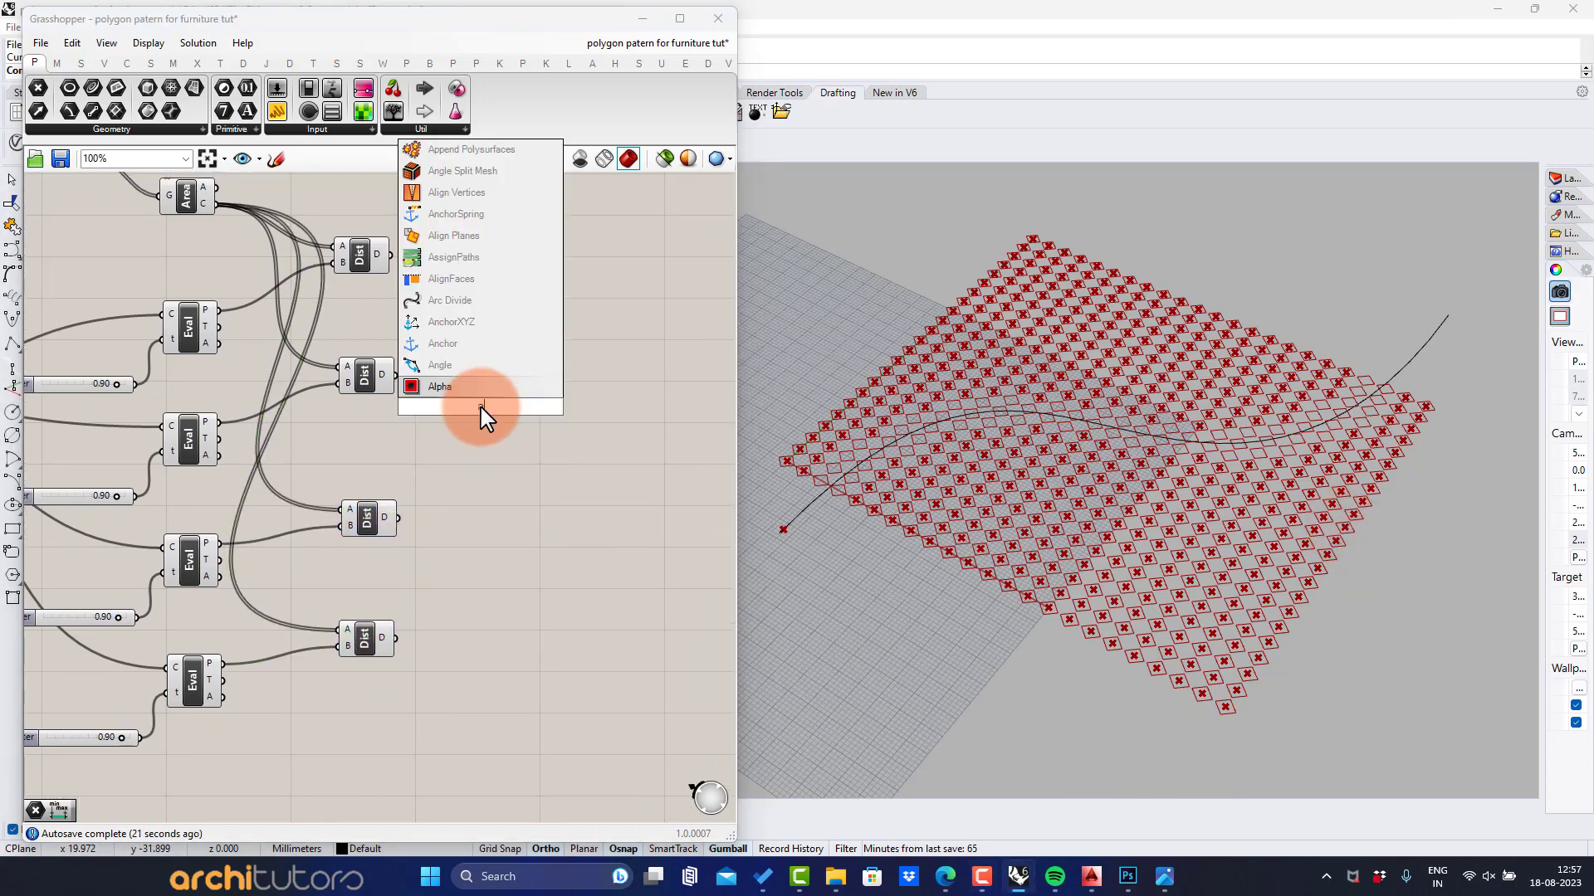
text(dd)
key(Return)
scroll(413, 295, up, 3)
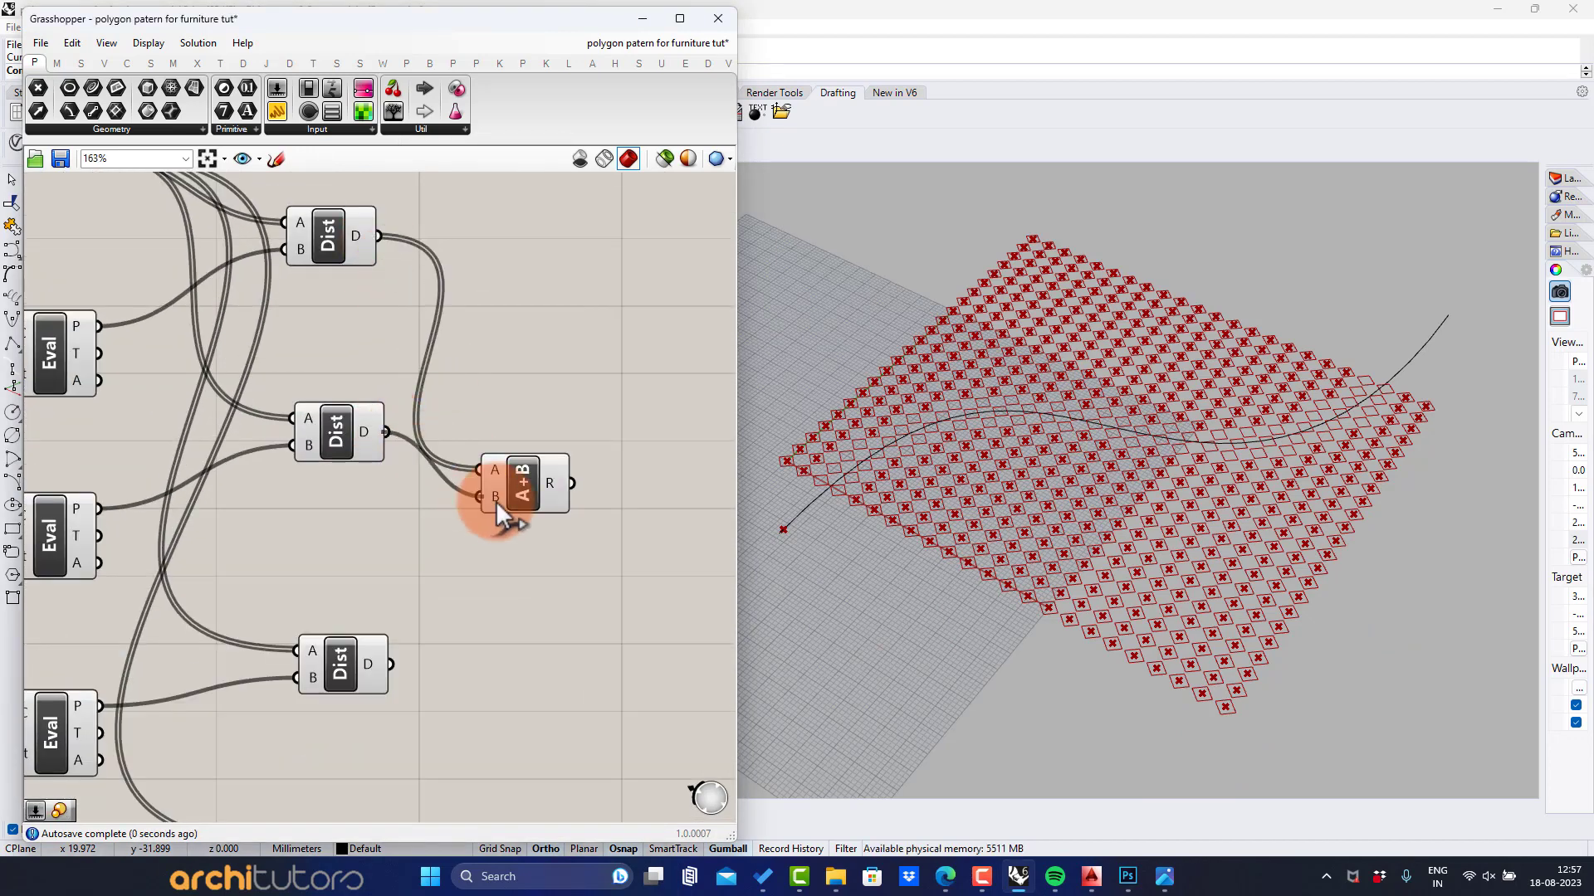
Step: Add two more inputs, C and D, to the Addition component and reposition it beside the Distance components
scroll(506, 511, up, 6)
click(544, 553)
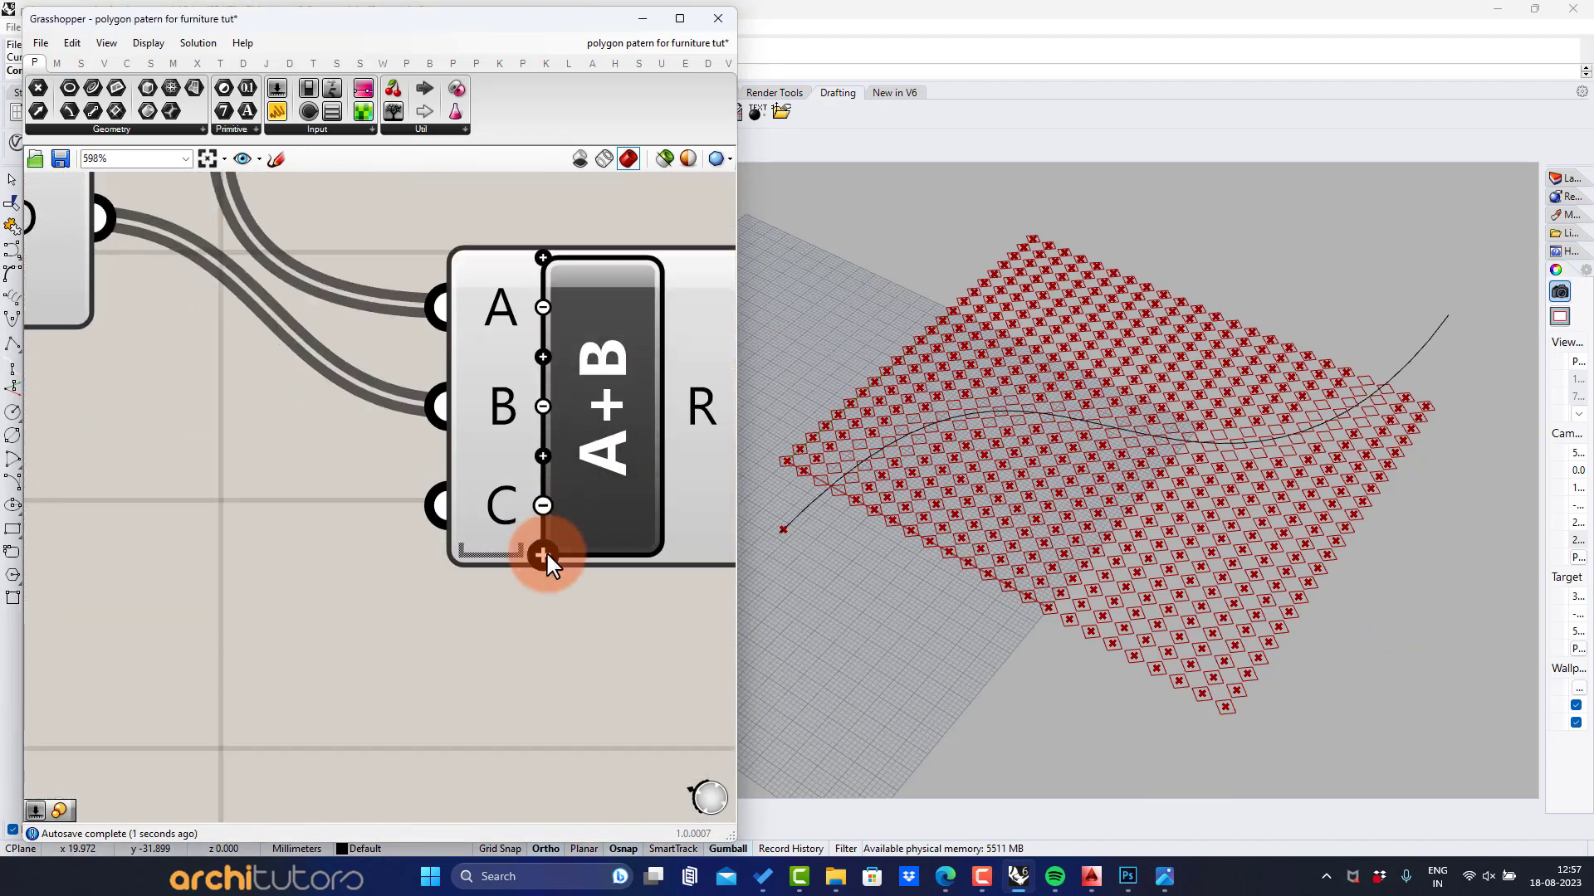
click(544, 552)
scroll(462, 448, down, 7)
click(523, 440)
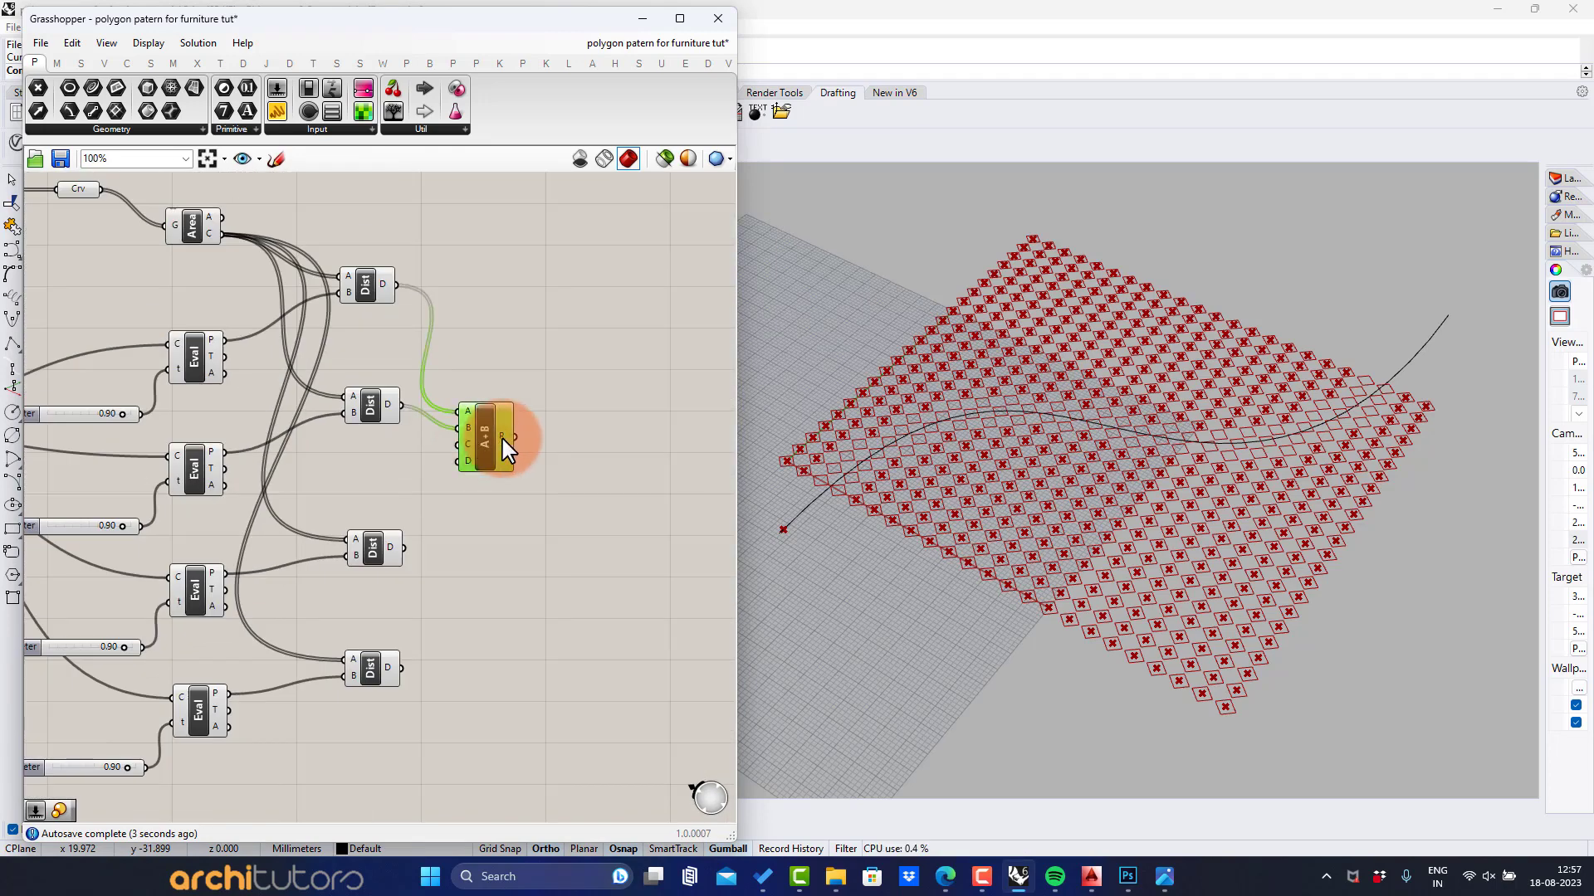
Step: Connect the third and fourth Distance outputs to the C and D inputs of Addition
click(482, 539)
scroll(482, 539, up, 2)
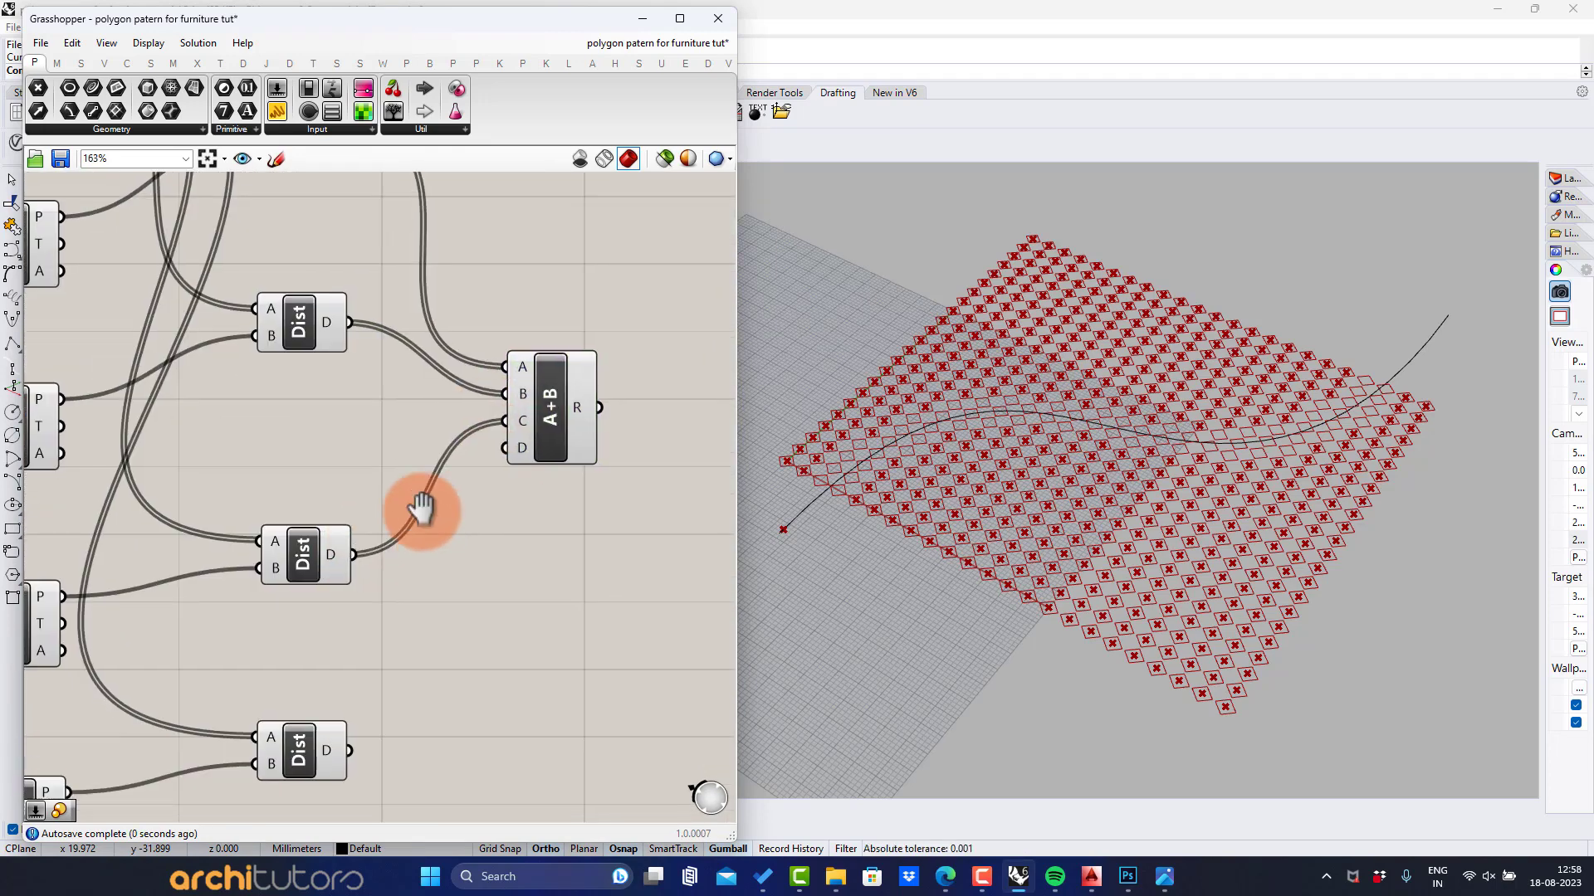
right_drag(416, 515, 398, 463)
drag(330, 697, 489, 395)
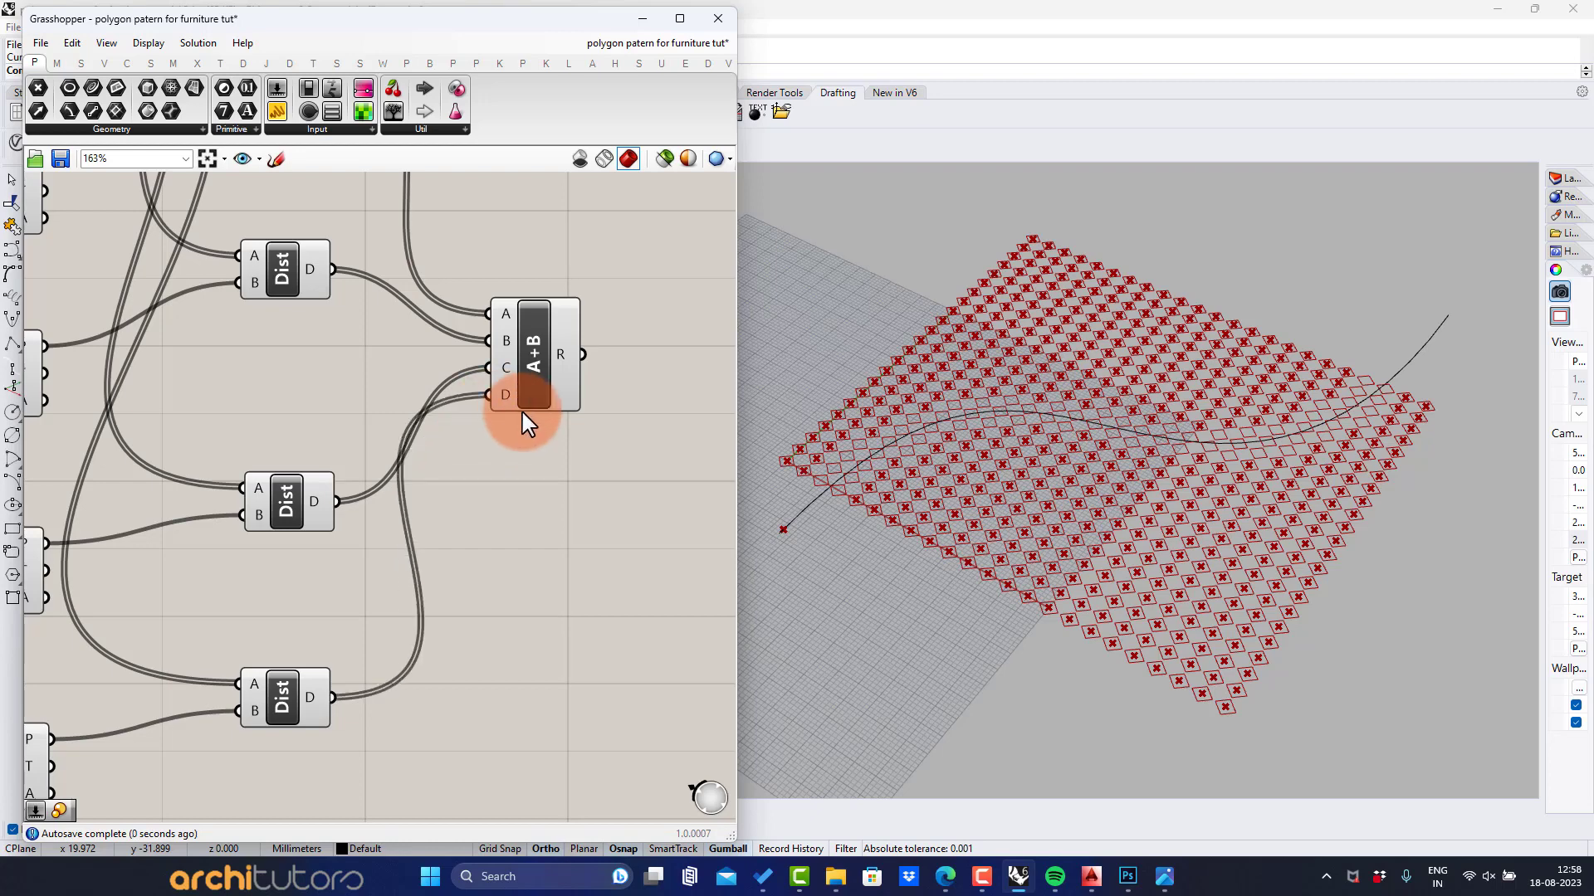
Step: Move the Addition component farther away from the four Distance components
scroll(520, 420, down, 2)
drag(417, 460, 465, 452)
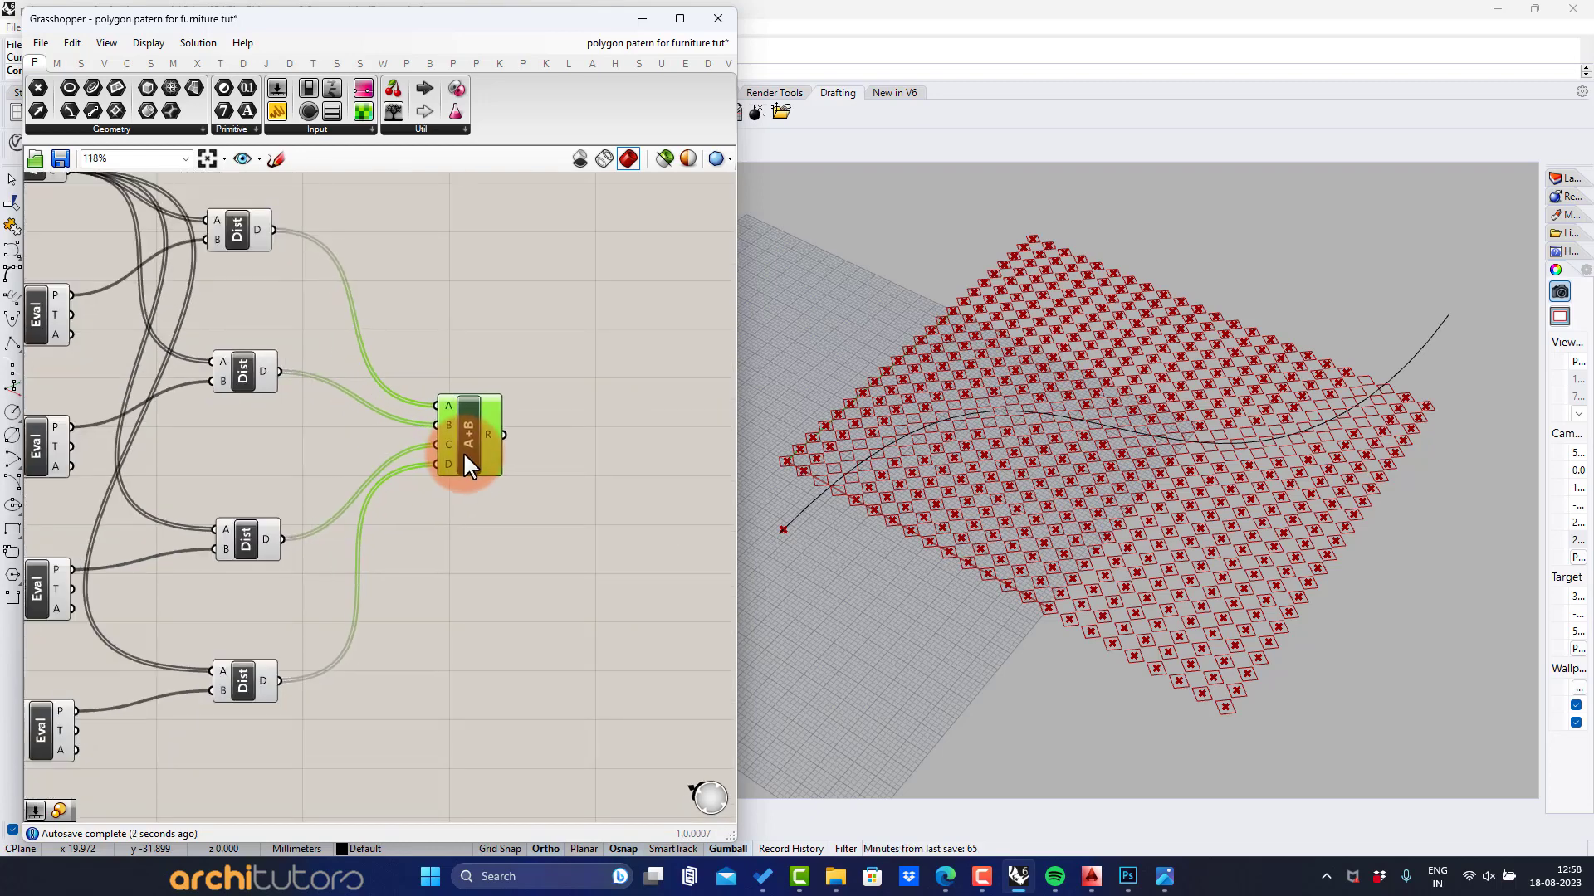
click(462, 498)
scroll(515, 498, down, 1)
right_drag(448, 471, 402, 543)
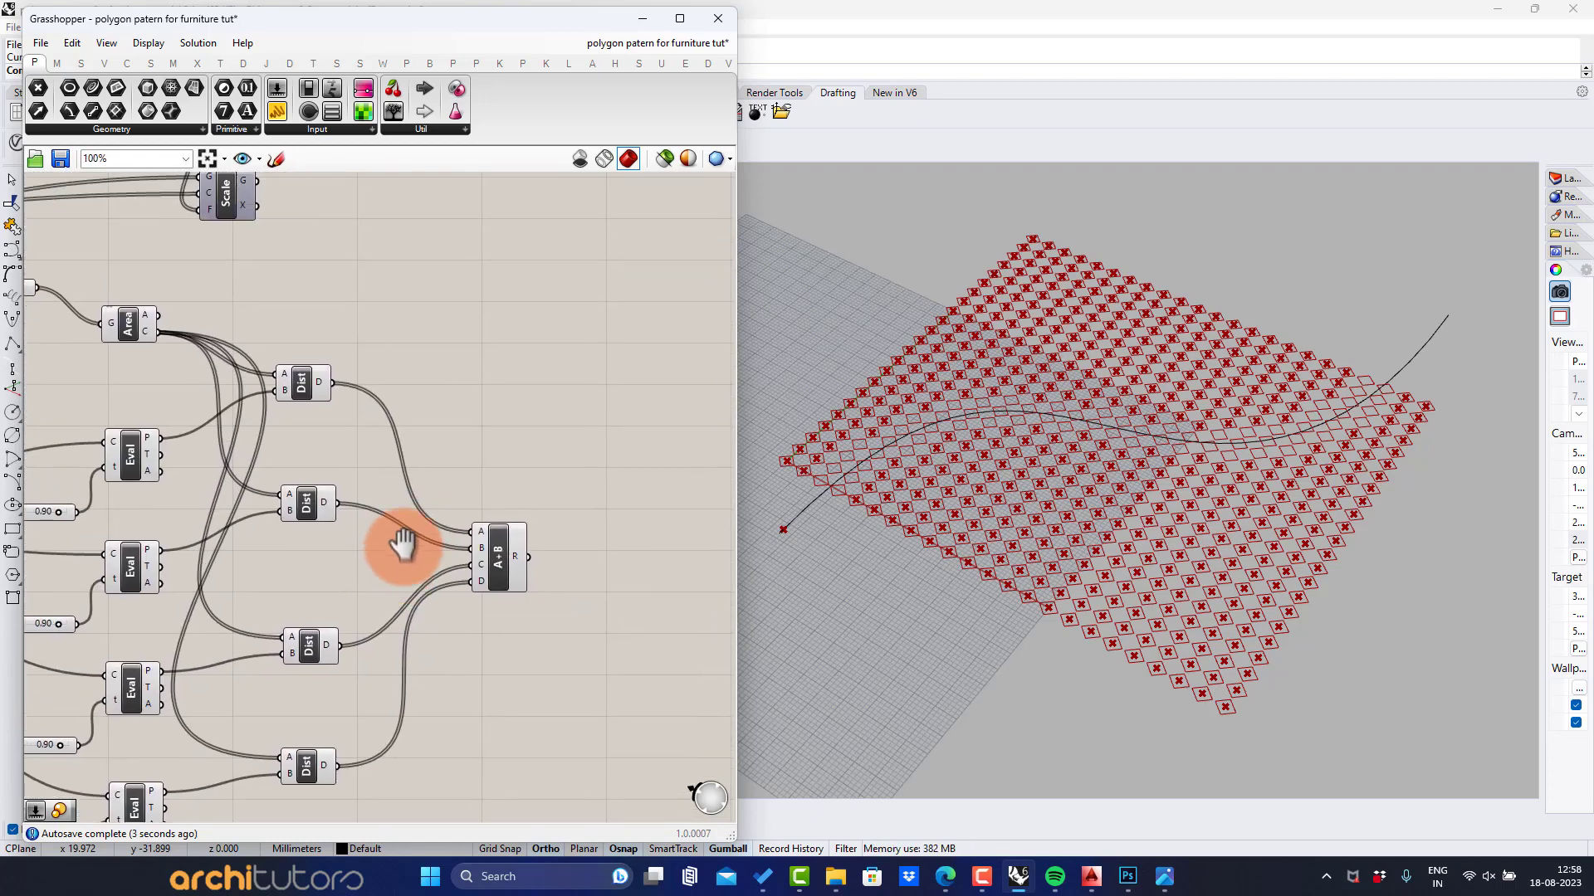
click(850, 656)
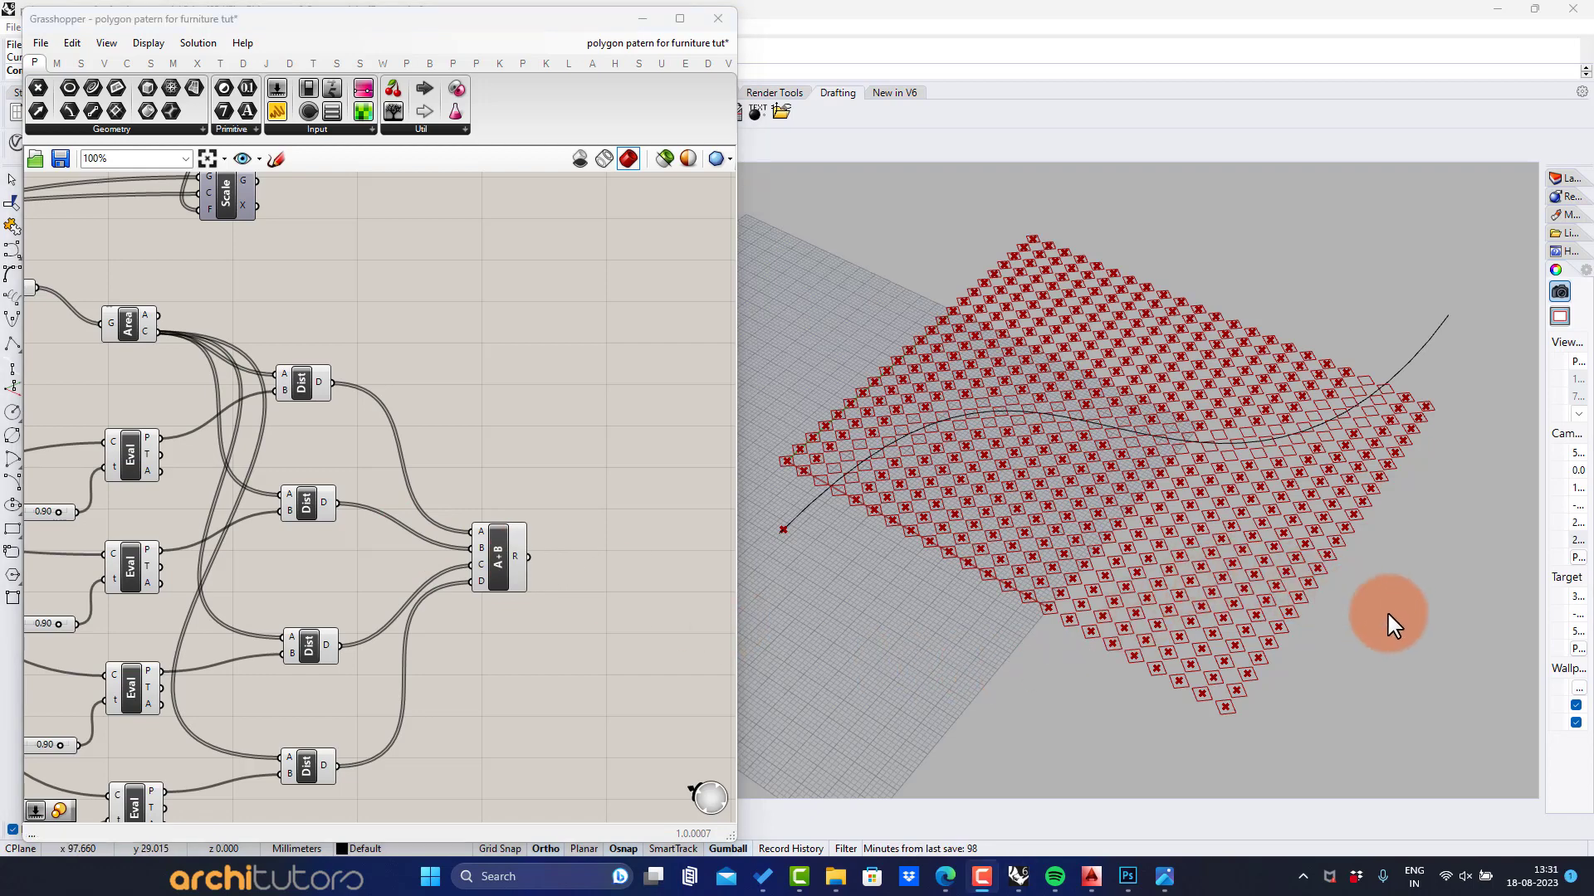
Step: Add a second Scale component, connecting the dispatched curves to G and the Area centroids to C
scroll(572, 420, up, 1)
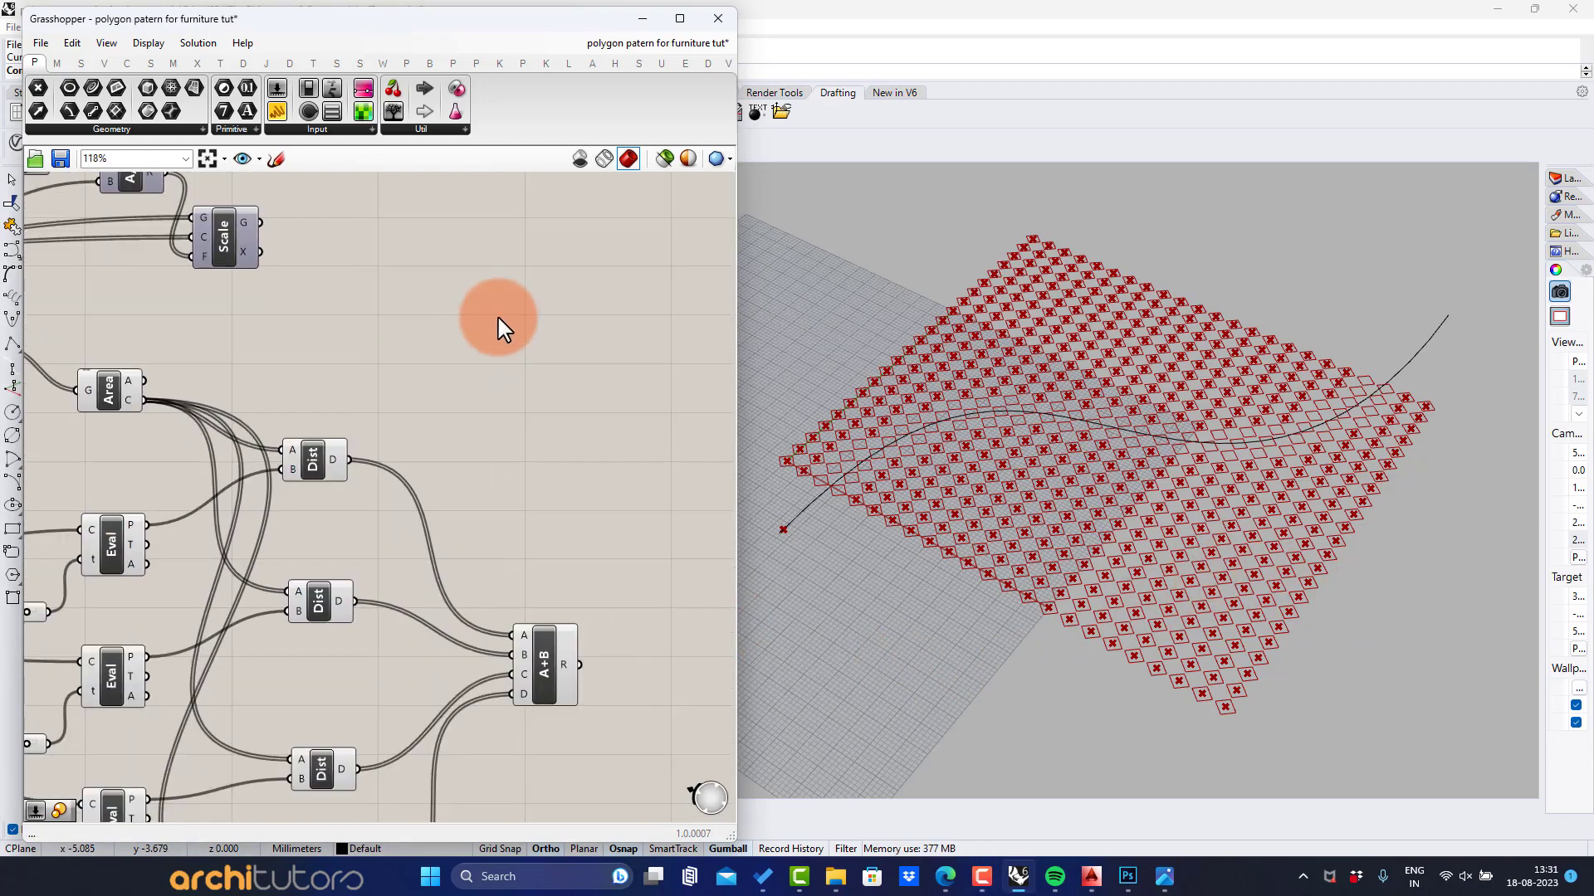
double_click(498, 317)
text(scal)
click(515, 292)
right_drag(205, 269, 422, 279)
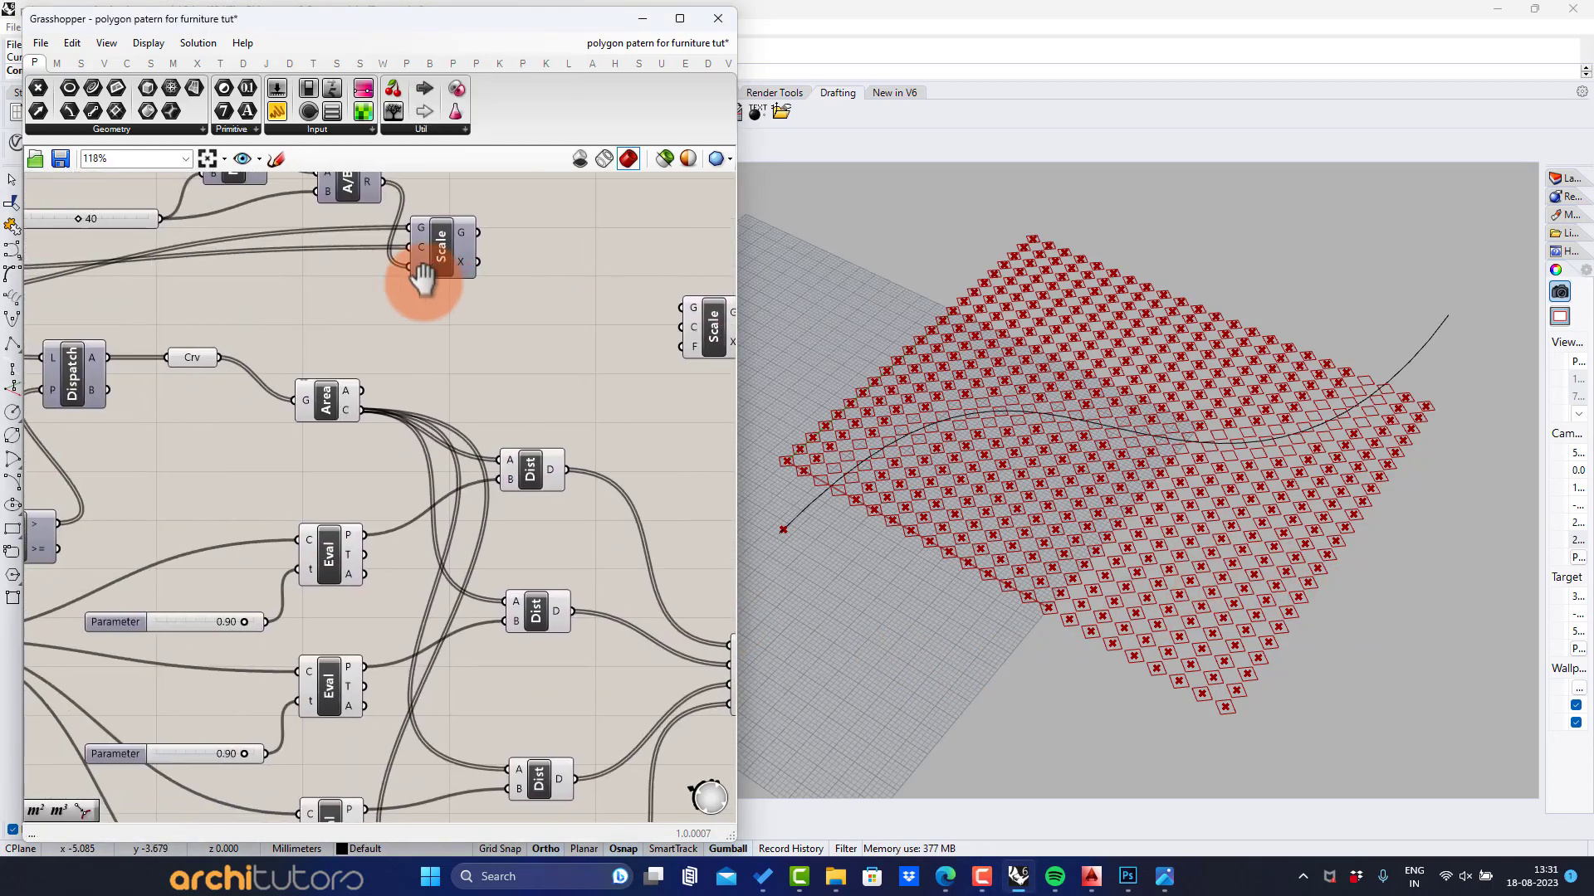
drag(422, 351, 654, 307)
drag(332, 406, 660, 330)
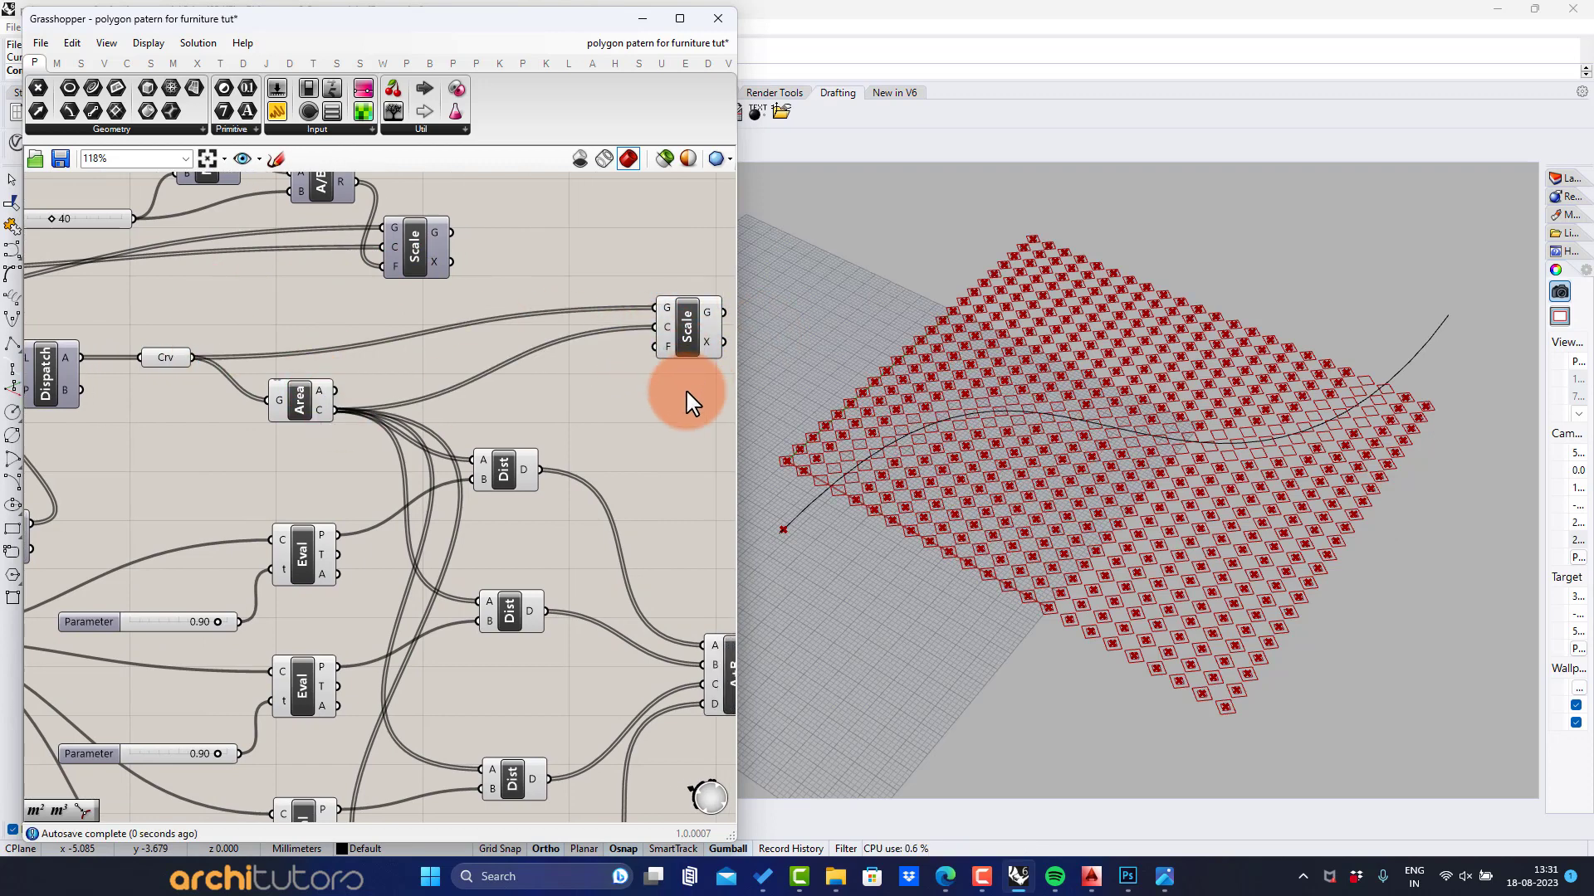
Step: Turn off the preview of all components between the polygon grid and Addition, leaving the new Scale visible
scroll(687, 398, down, 1)
right_drag(687, 399, 342, 300)
drag(309, 283, 105, 669)
scroll(578, 395, down, 2)
scroll(579, 395, down, 1)
middle_click(214, 626)
click(261, 574)
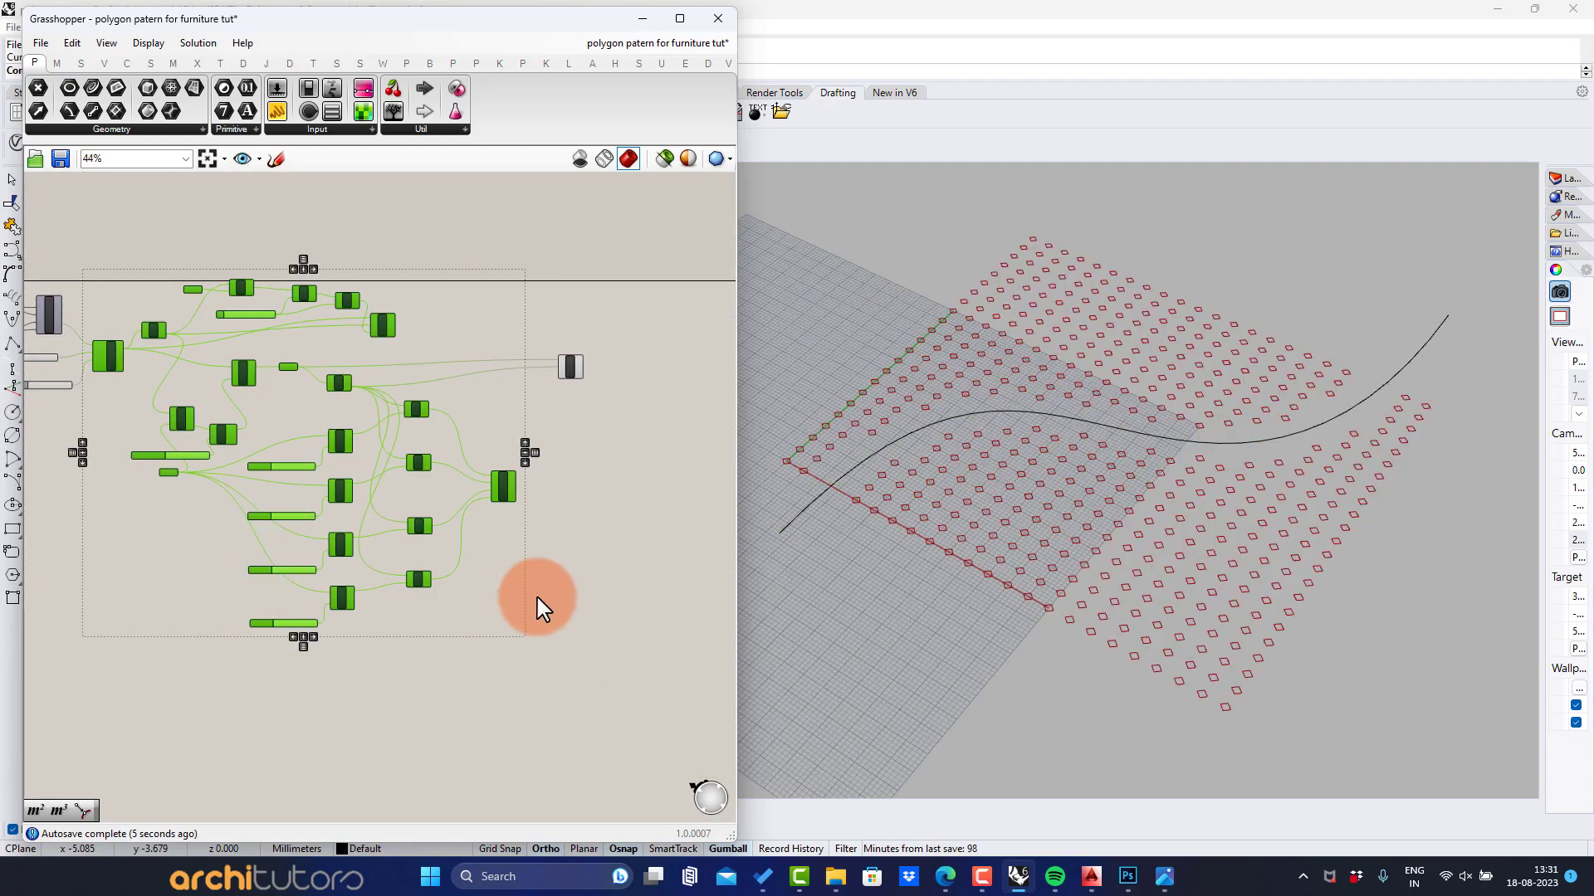
click(537, 601)
Step: Move the new Scale component farther along the canvas to make room after Addition
scroll(564, 389, up, 6)
click(585, 347)
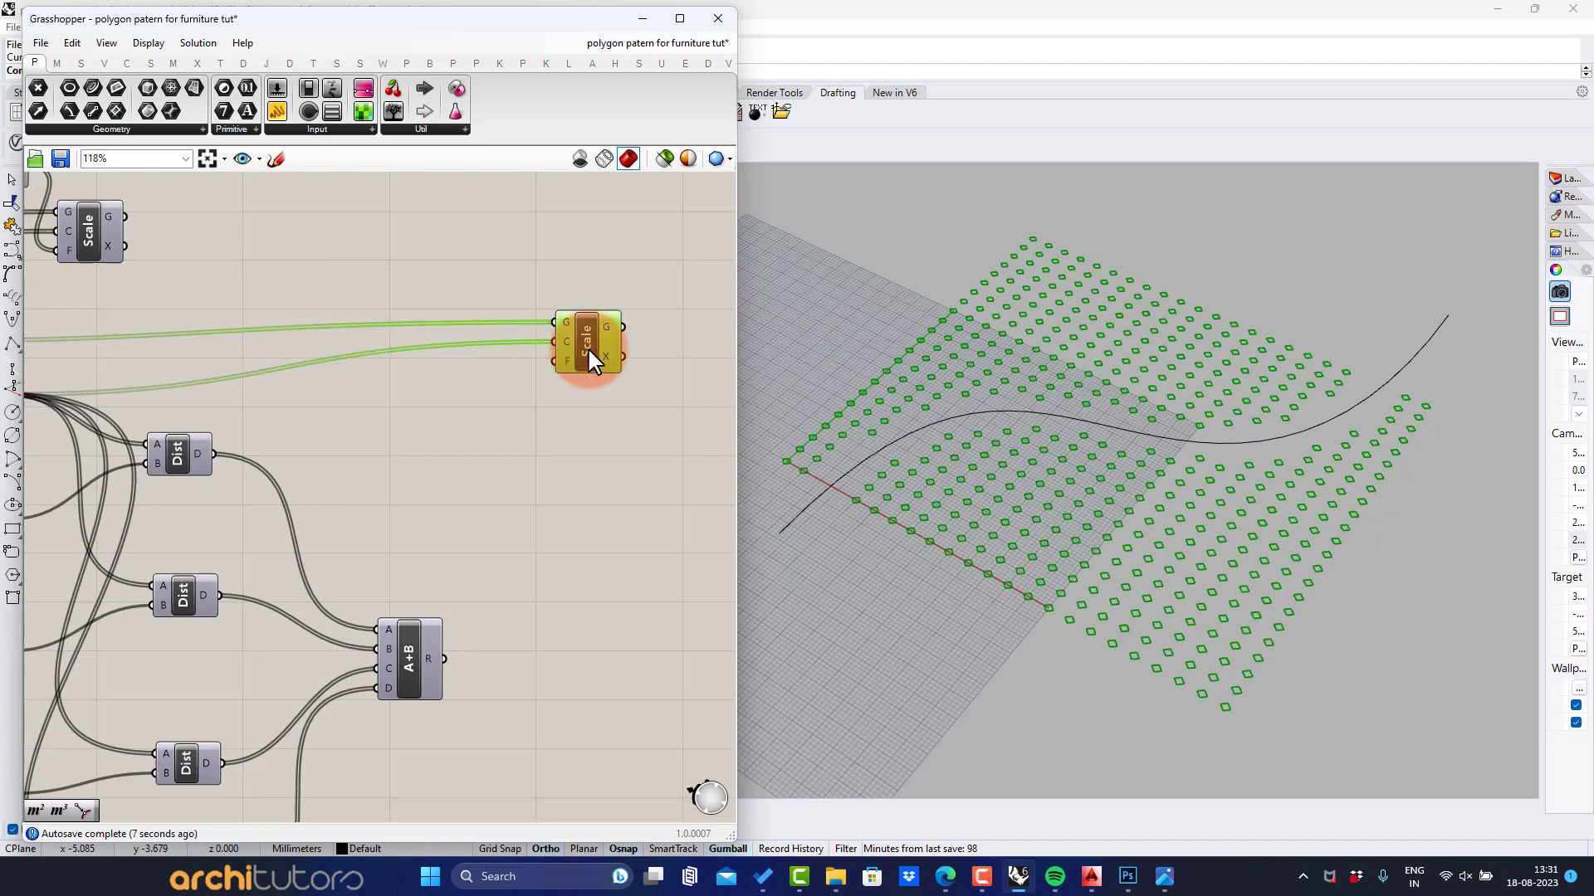
click(531, 433)
scroll(472, 428, up, 1)
right_drag(494, 525, 308, 489)
drag(427, 303, 497, 303)
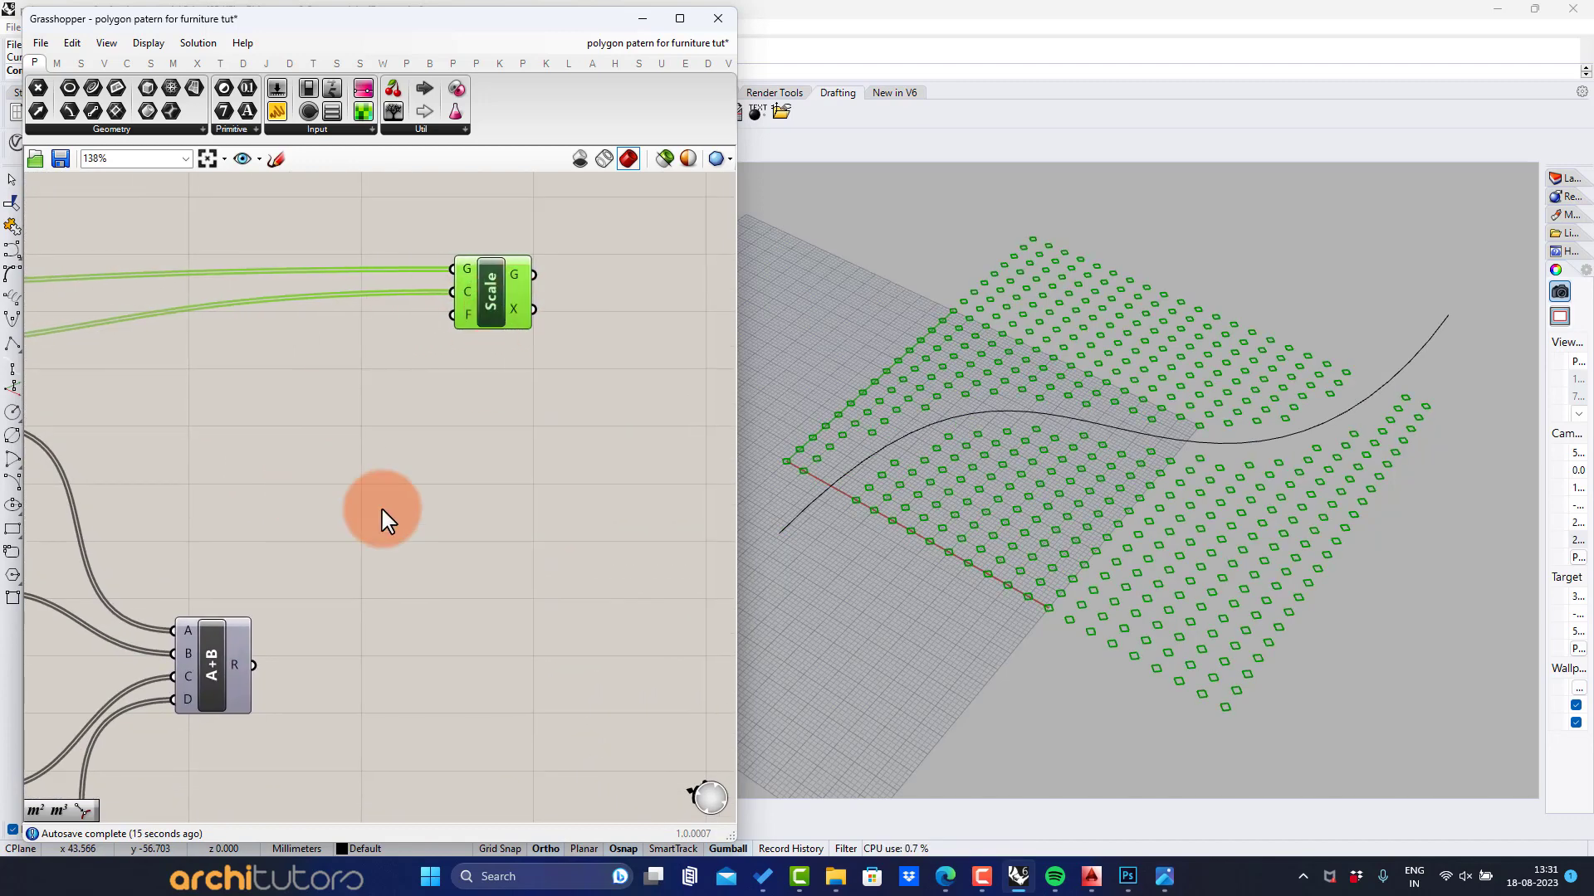
Step: Add a Remap Numbers component and connect the Addition result to its V input
double_click(384, 513)
text(remap)
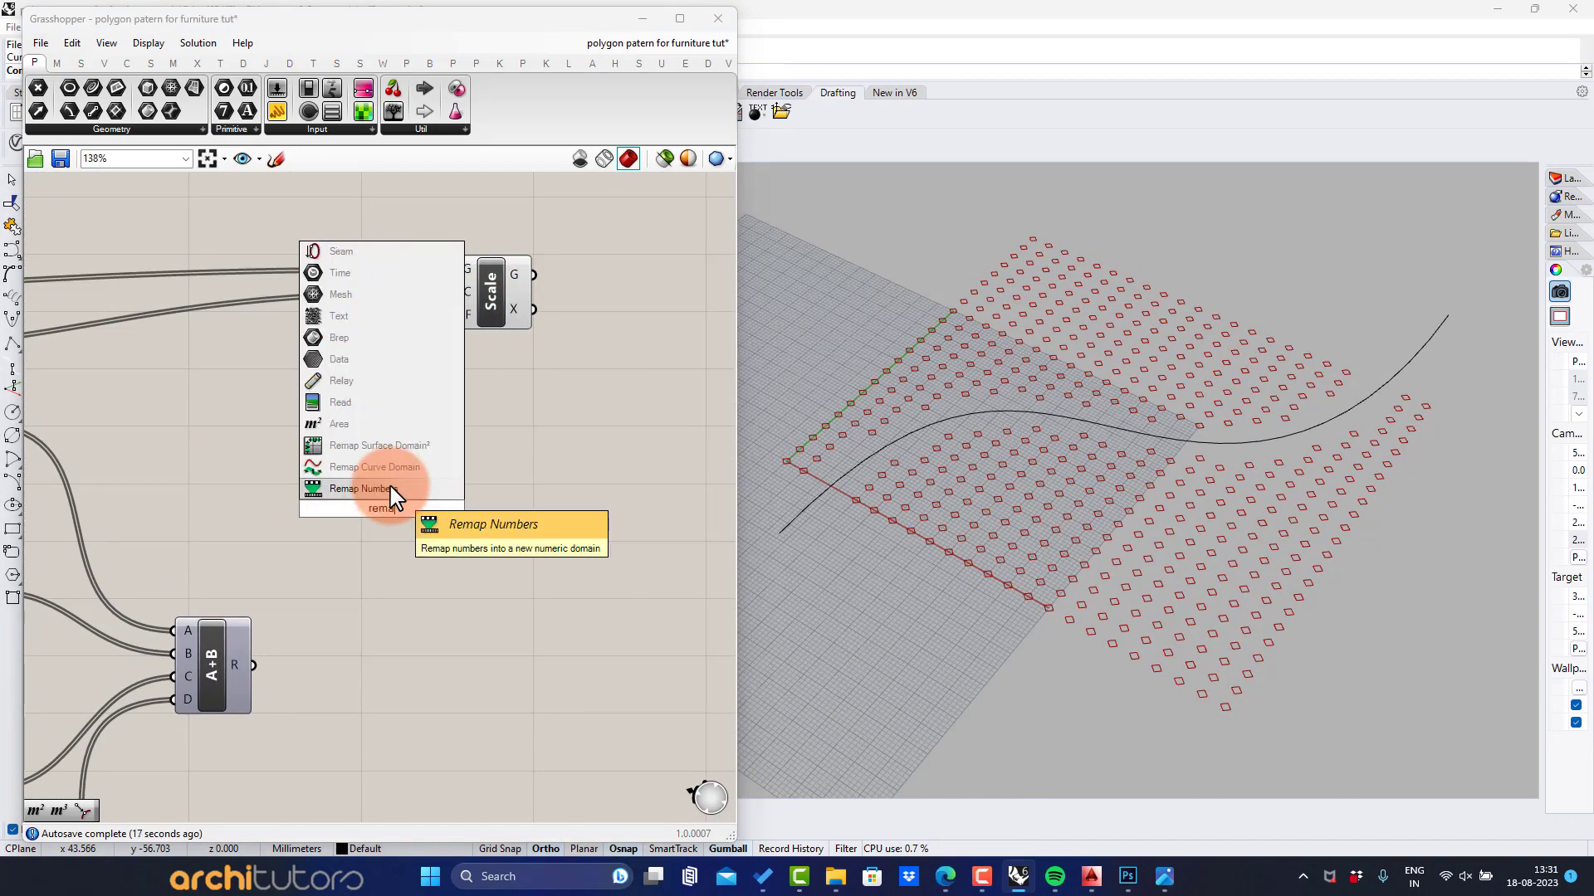
click(390, 489)
drag(254, 665, 307, 550)
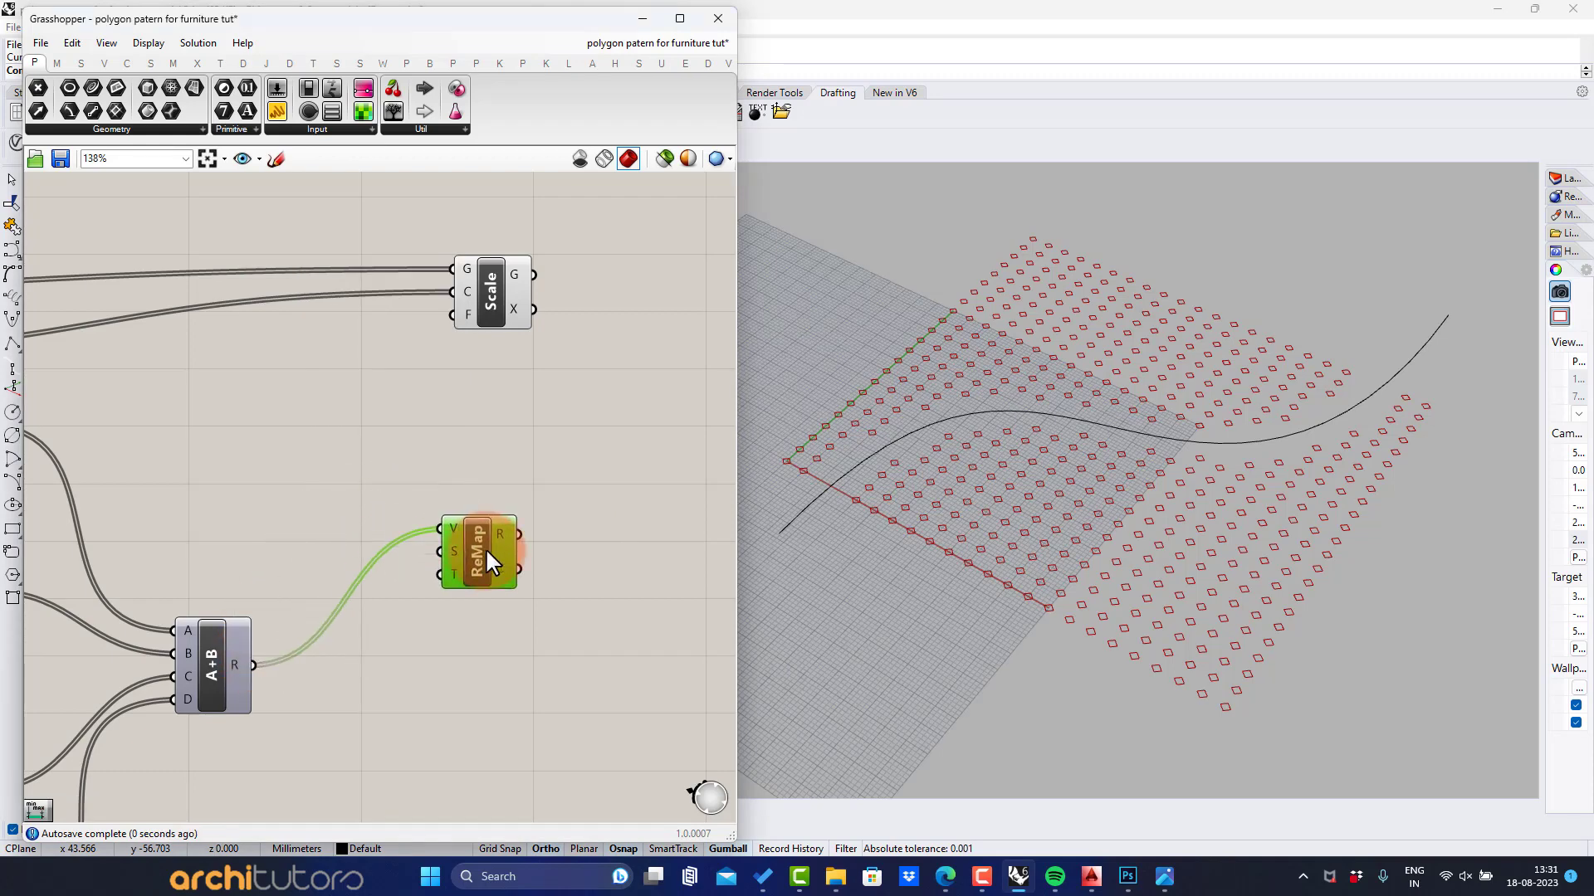
drag(579, 581, 579, 583)
Step: Add a Bounds component fed by the Addition result and connect its output to the S input of Remap Numbers
double_click(400, 656)
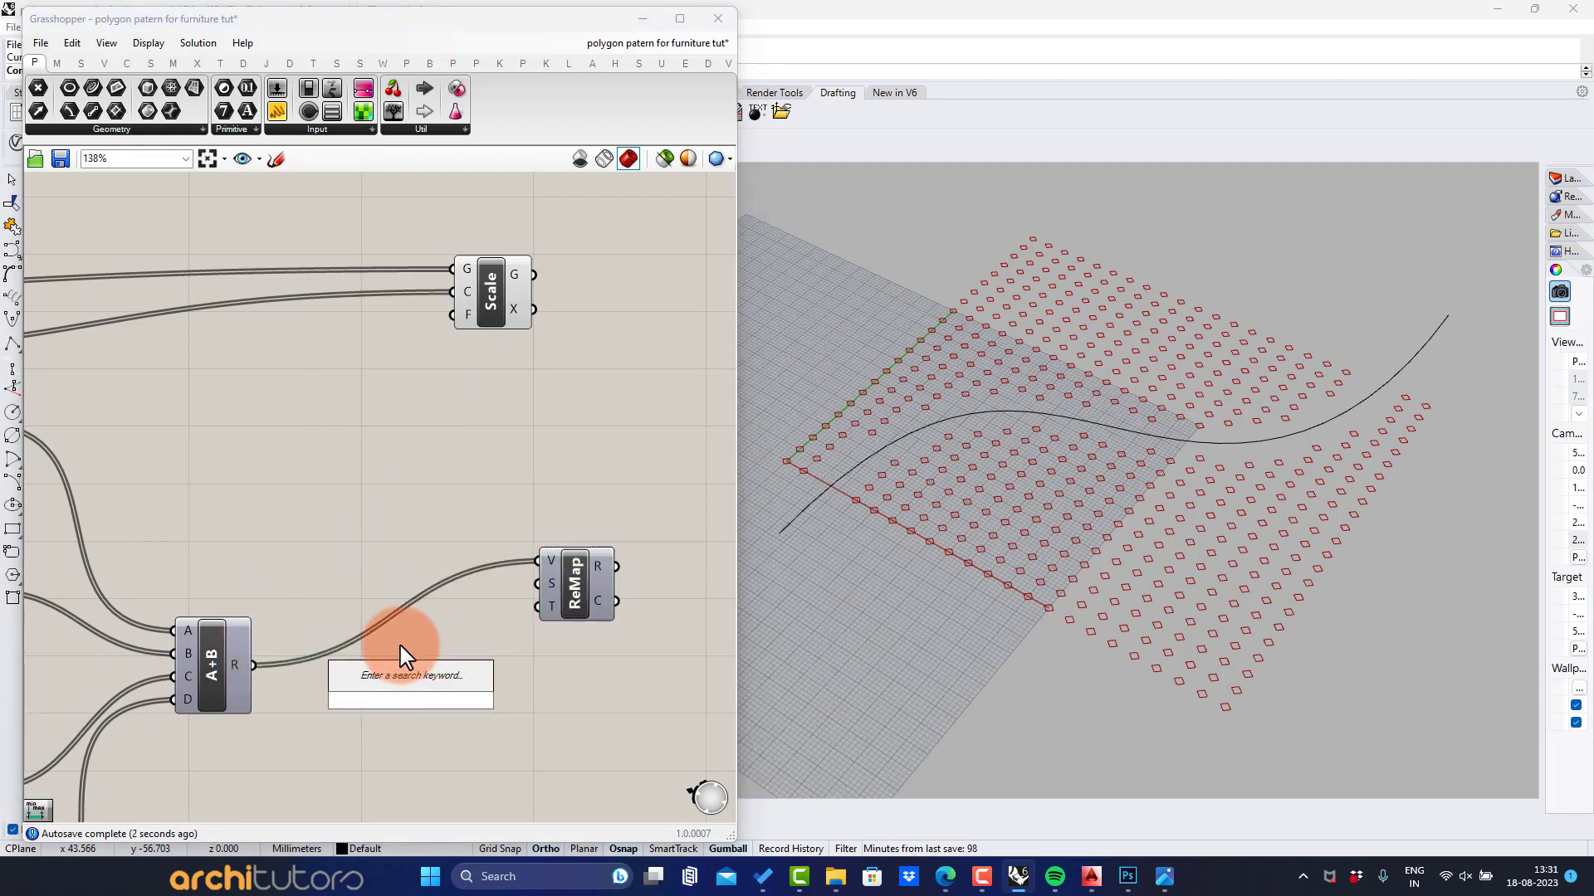
text(bou)
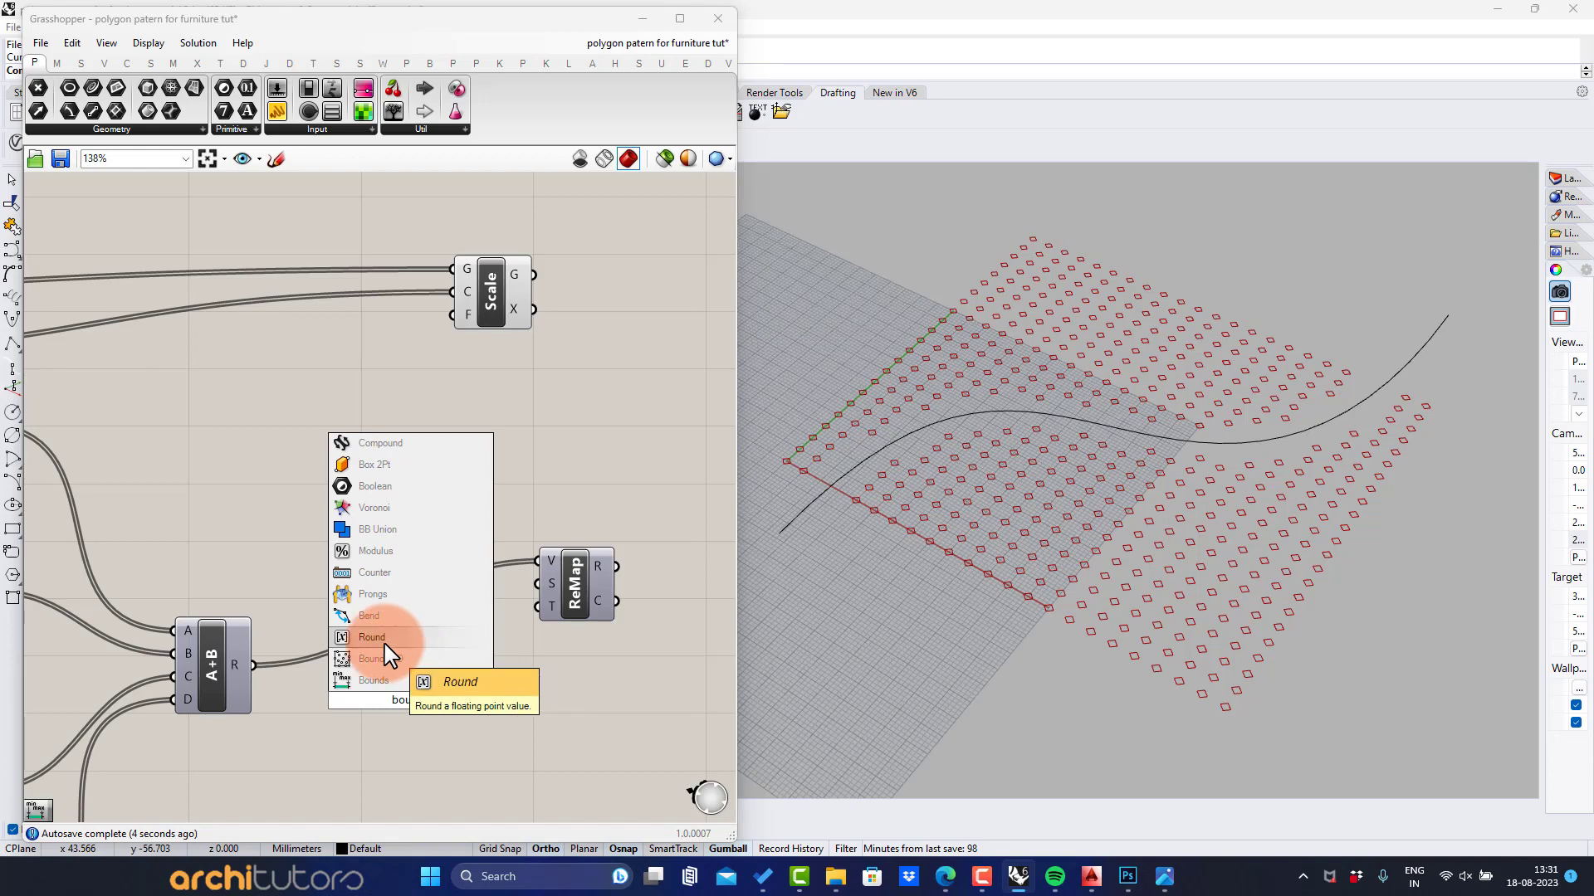
click(413, 682)
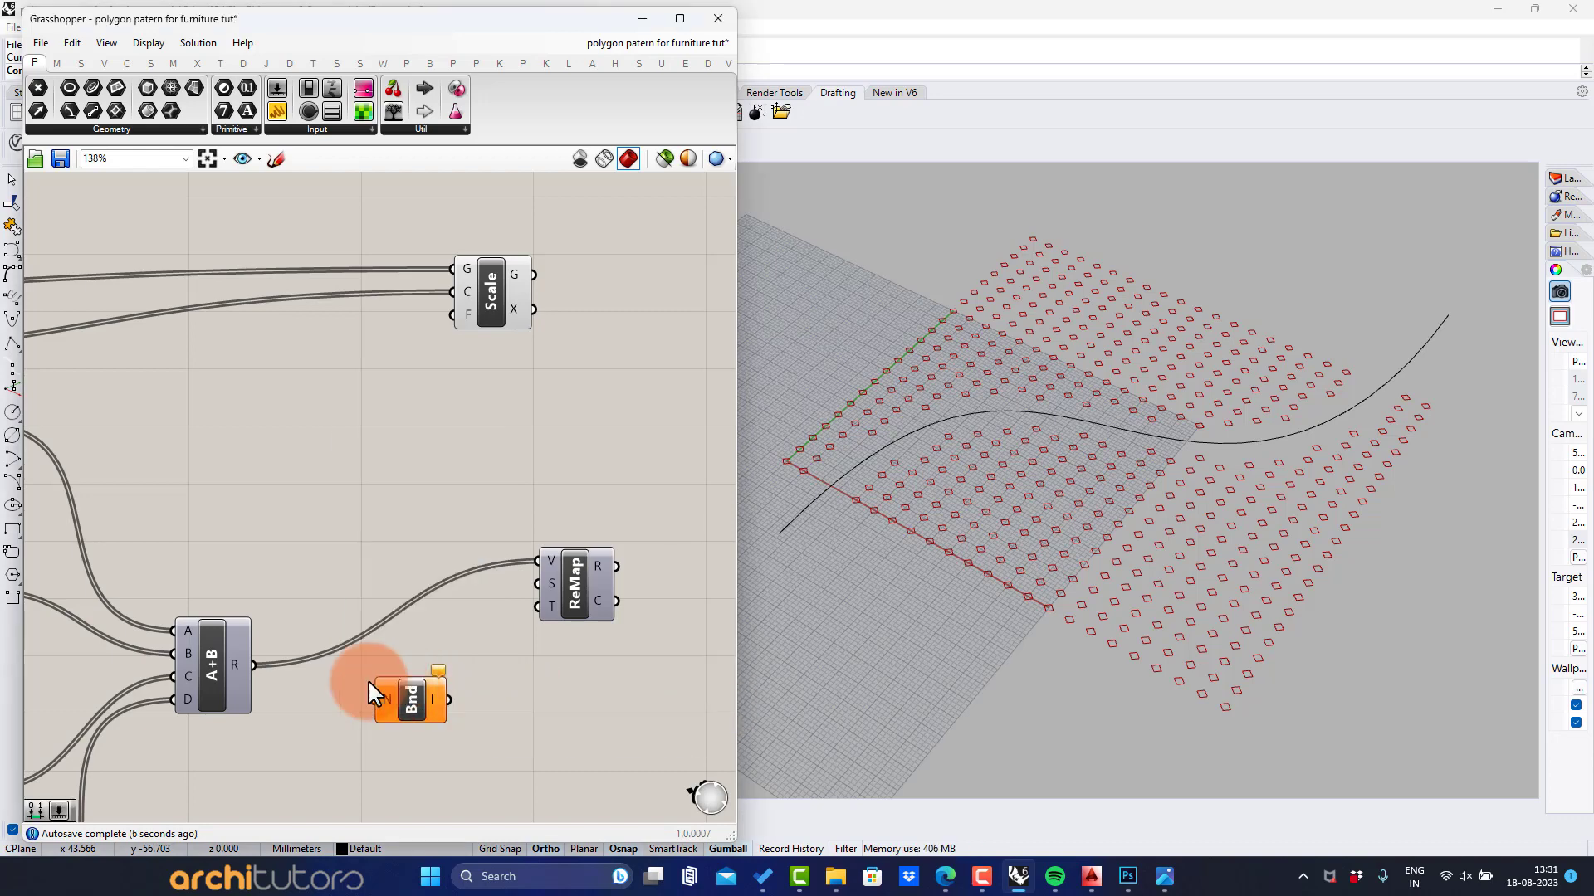
drag(421, 693, 267, 660)
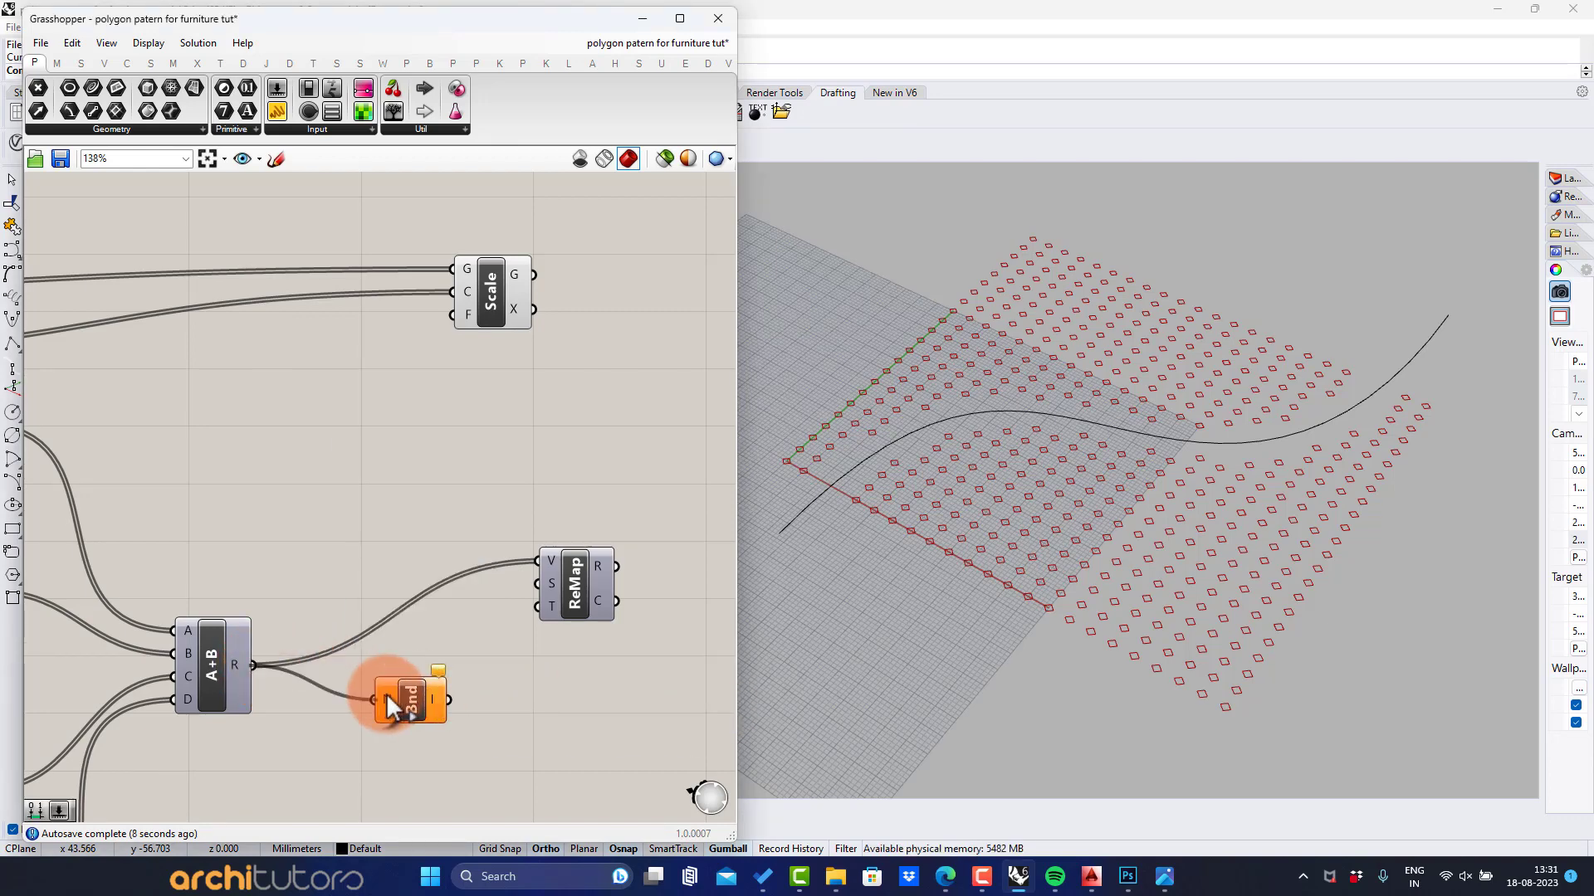
drag(387, 695, 390, 697)
drag(565, 586, 534, 620)
click(542, 694)
Step: Connect the remapped values to the F input of the new Scale and reposition Scale above Remap Numbers
right_drag(488, 578, 386, 463)
scroll(340, 351, down, 1)
drag(387, 224, 577, 359)
click(494, 502)
scroll(465, 491, up, 2)
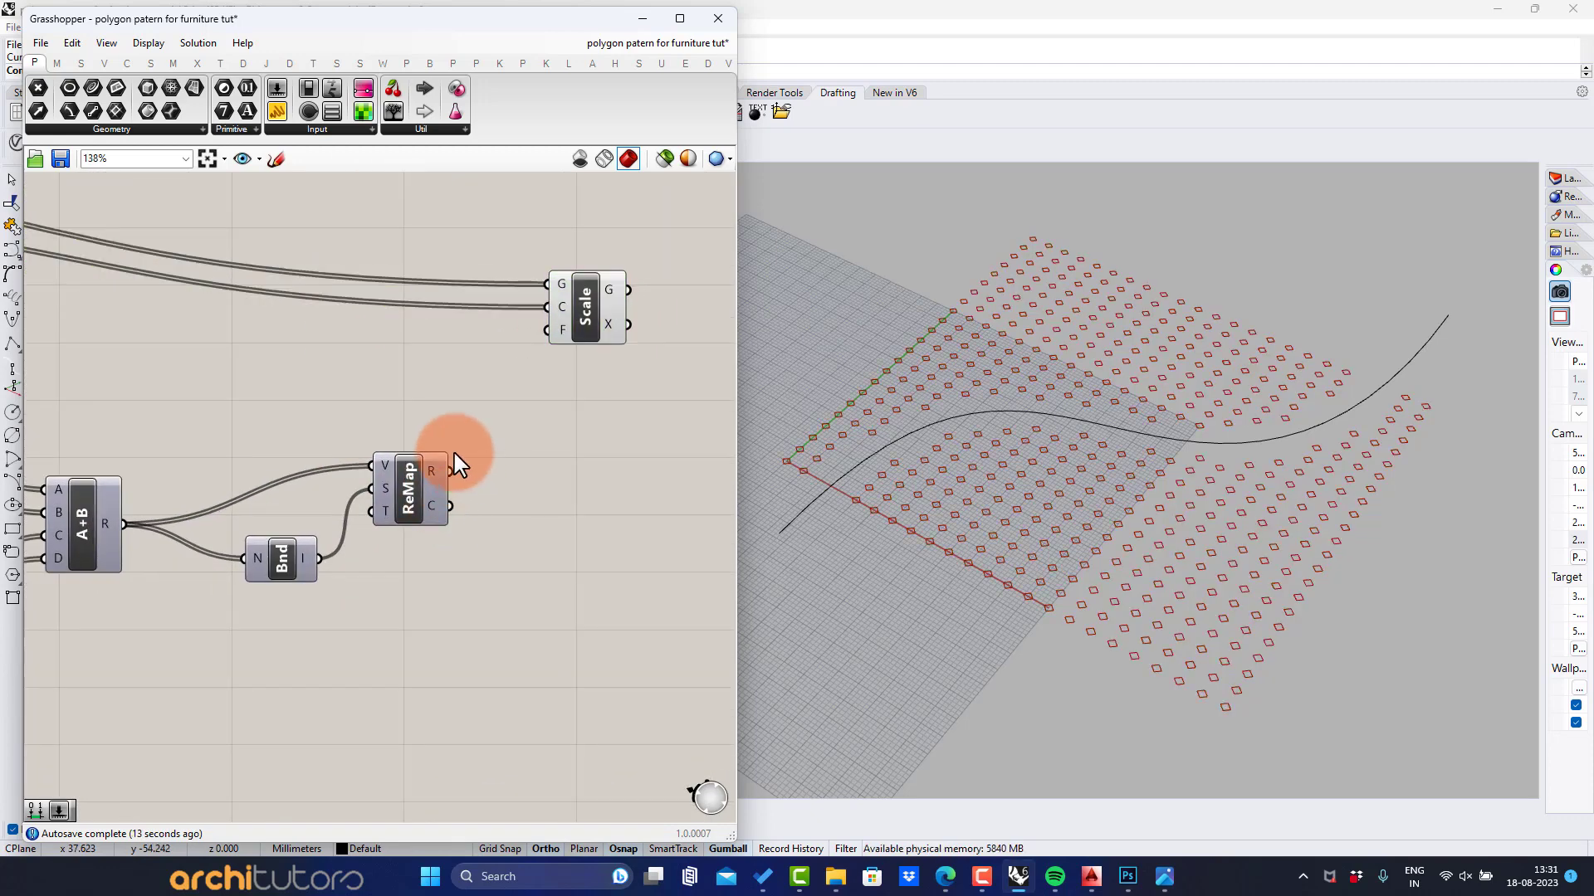
drag(454, 454, 527, 400)
drag(586, 305, 553, 305)
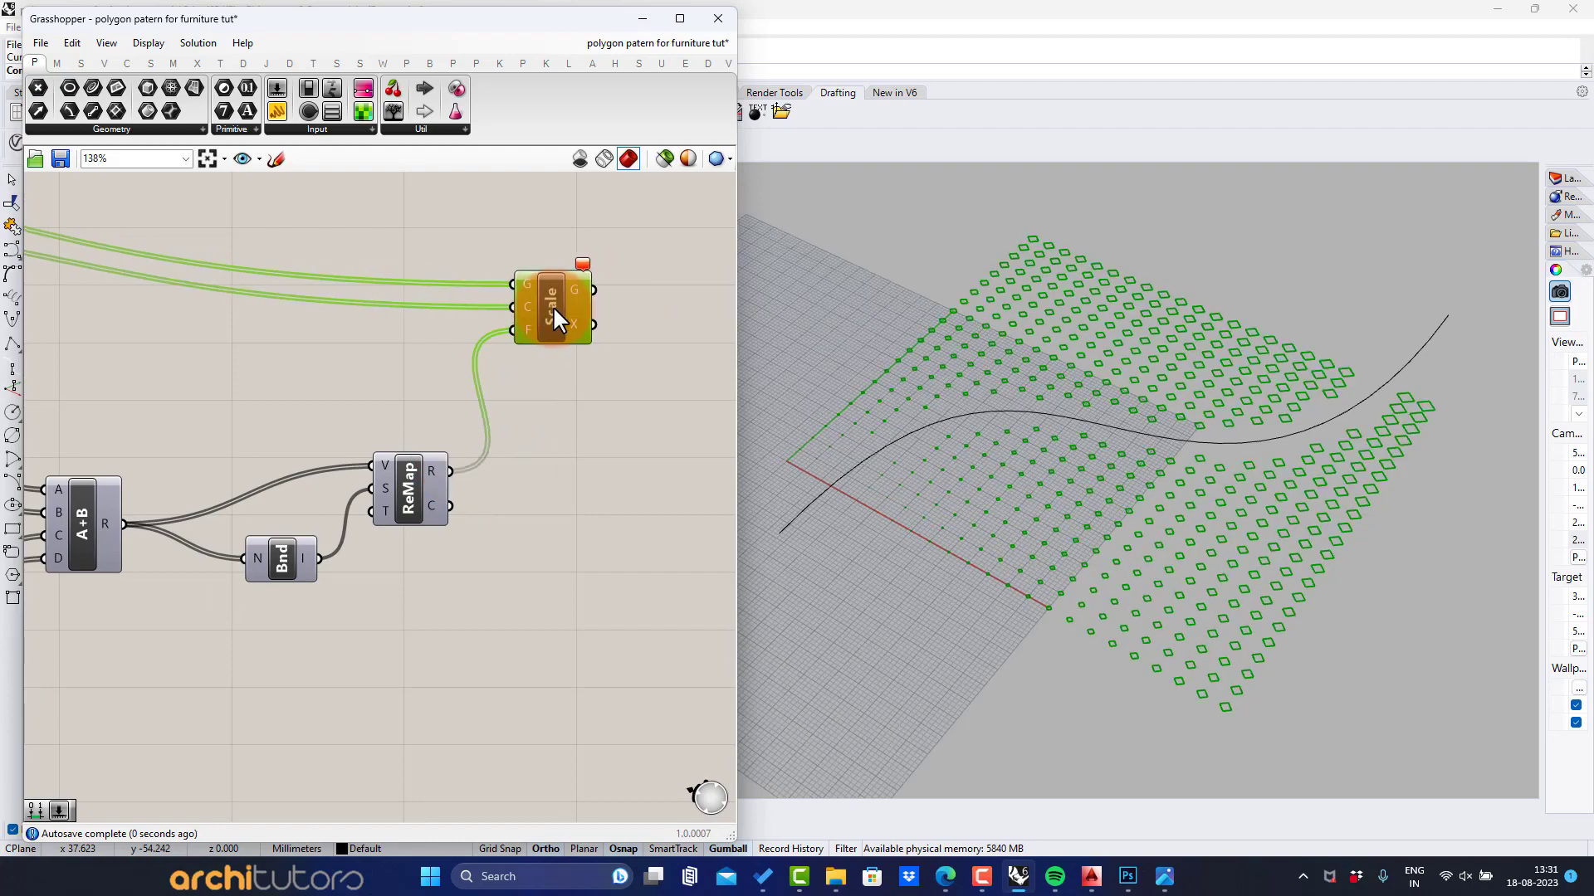
click(563, 465)
Step: Examine the scaled polygons from another angle and move Remap Numbers farther from Bounds
right_drag(1070, 459, 1003, 504)
scroll(870, 463, down, 4)
scroll(978, 461, up, 2)
click(442, 573)
drag(388, 500, 429, 541)
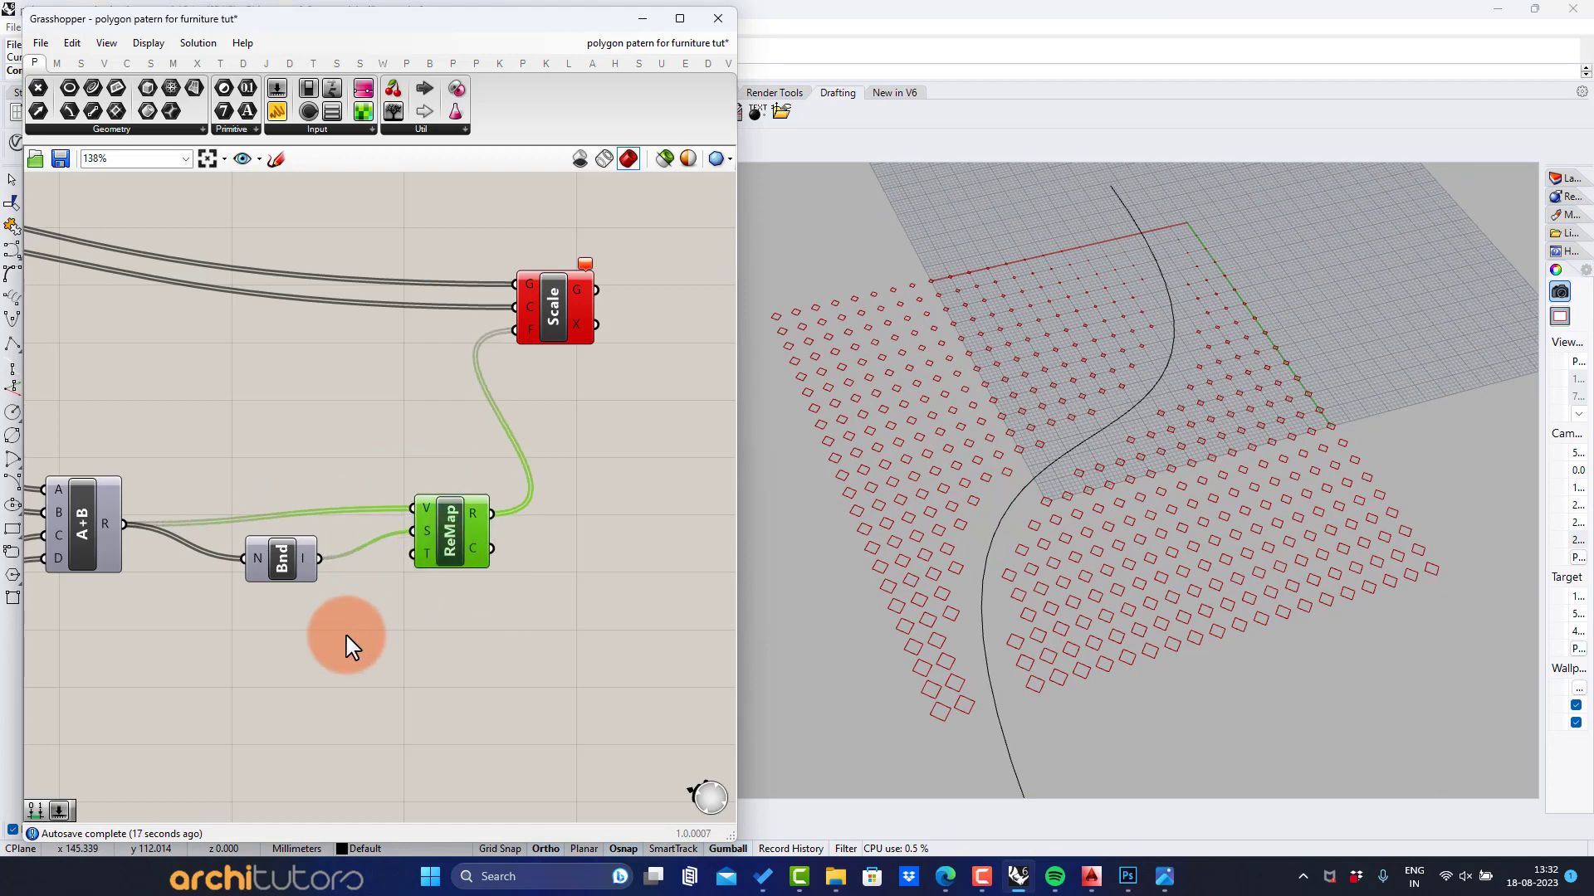
Step: Add a Construct Domain component below Bounds and connect its output to the T input of Remap Numbers
right_drag(334, 640, 344, 575)
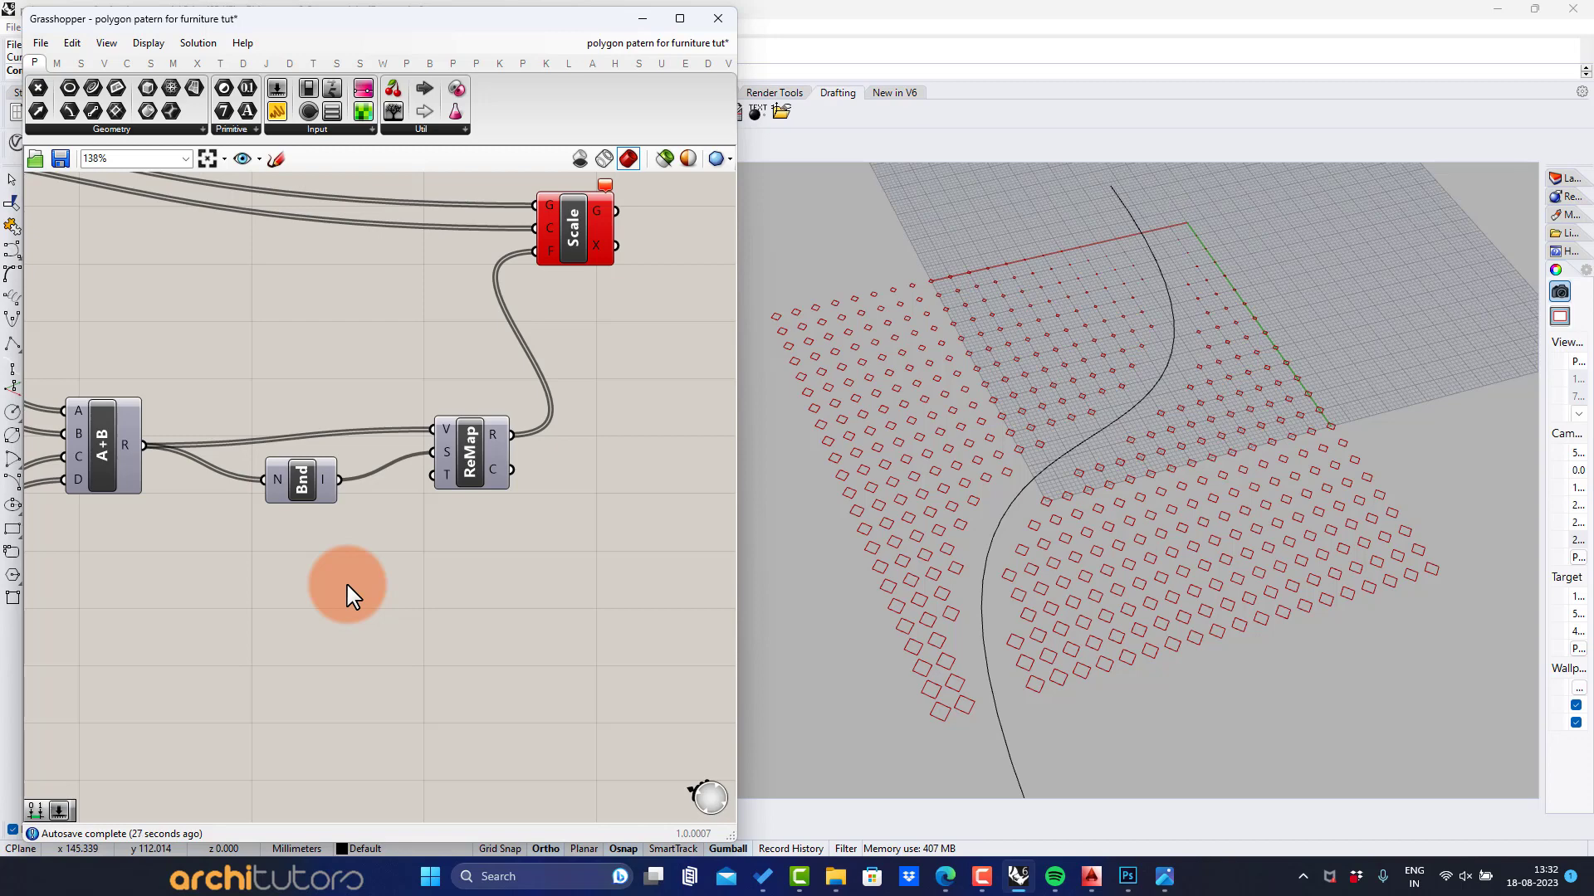
double_click(329, 580)
text(domai)
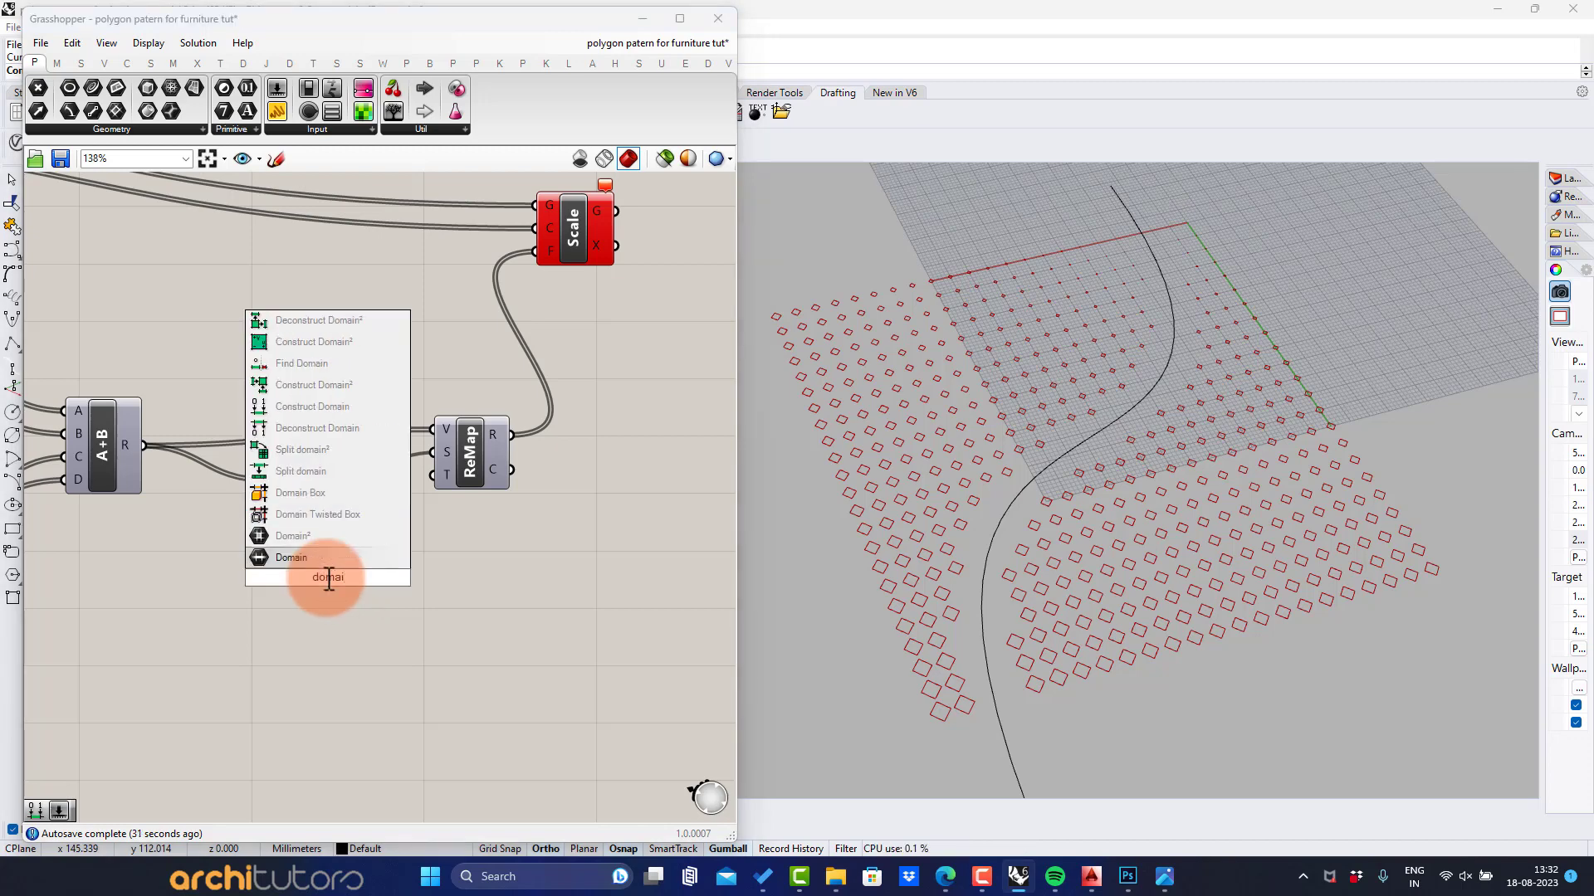
click(332, 414)
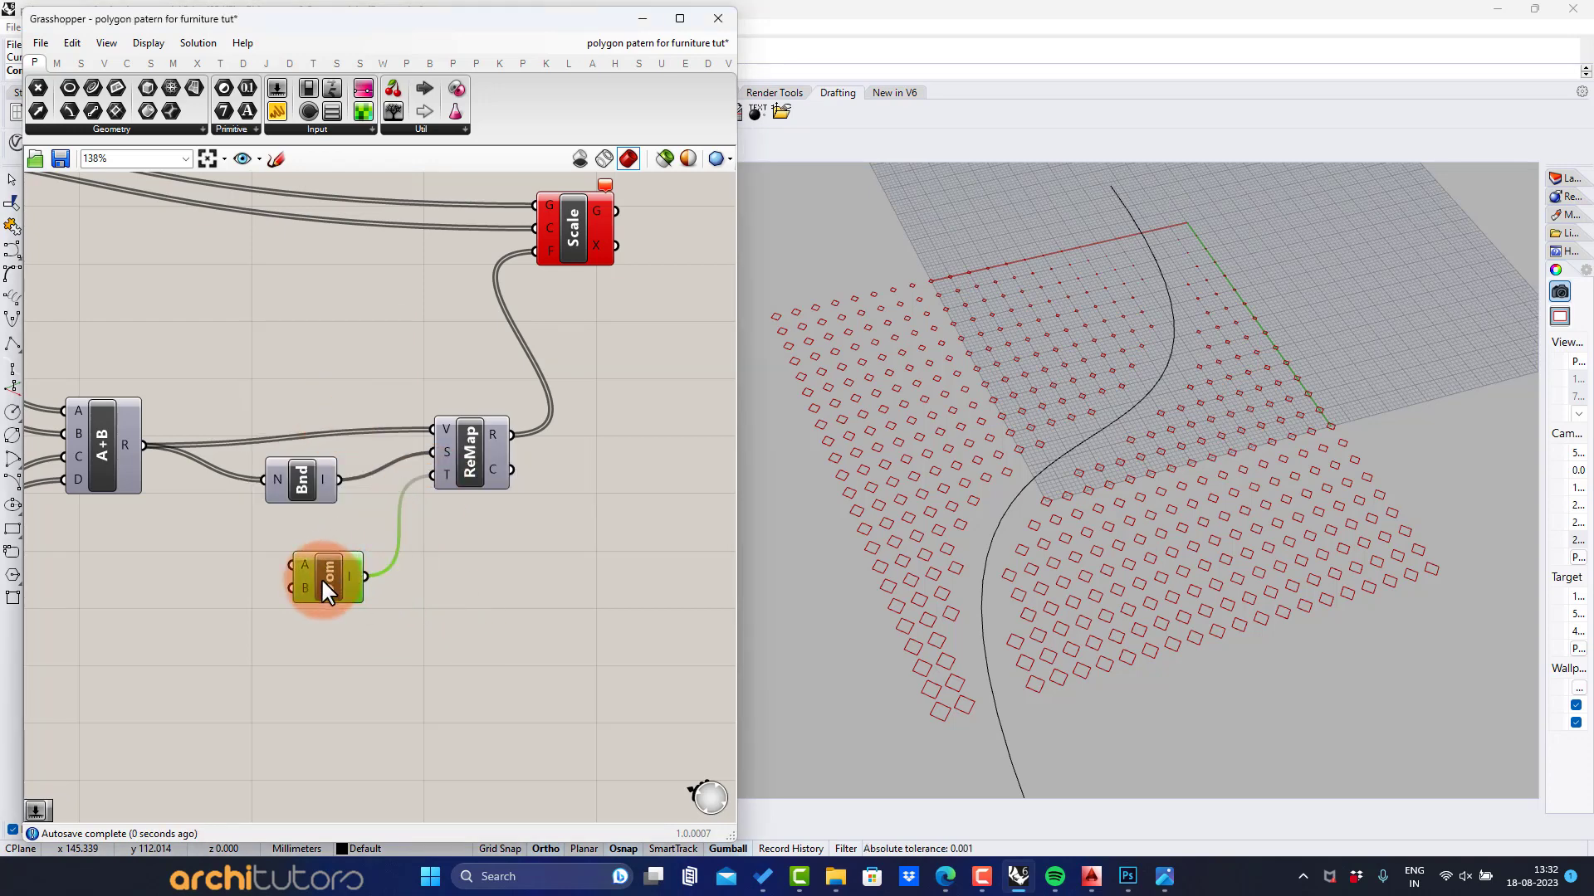
right_drag(371, 623, 450, 626)
click(450, 626)
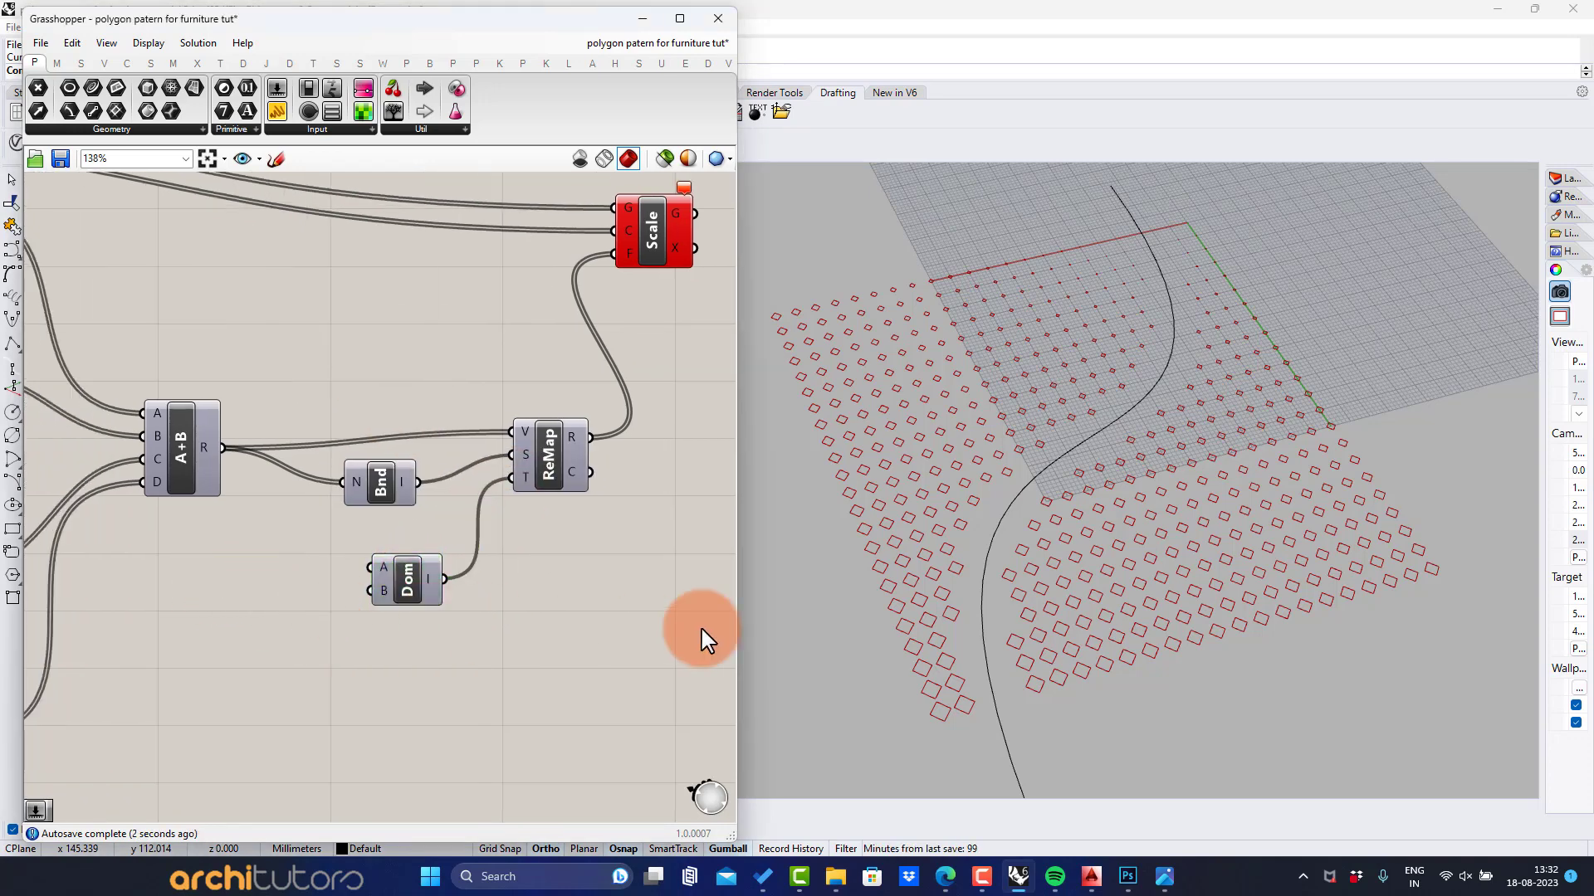
Step: Create a 1.2 number slider, duplicate it, and connect the two sliders to the A and B inputs of Construct Domain
click(377, 581)
scroll(389, 612, up, 1)
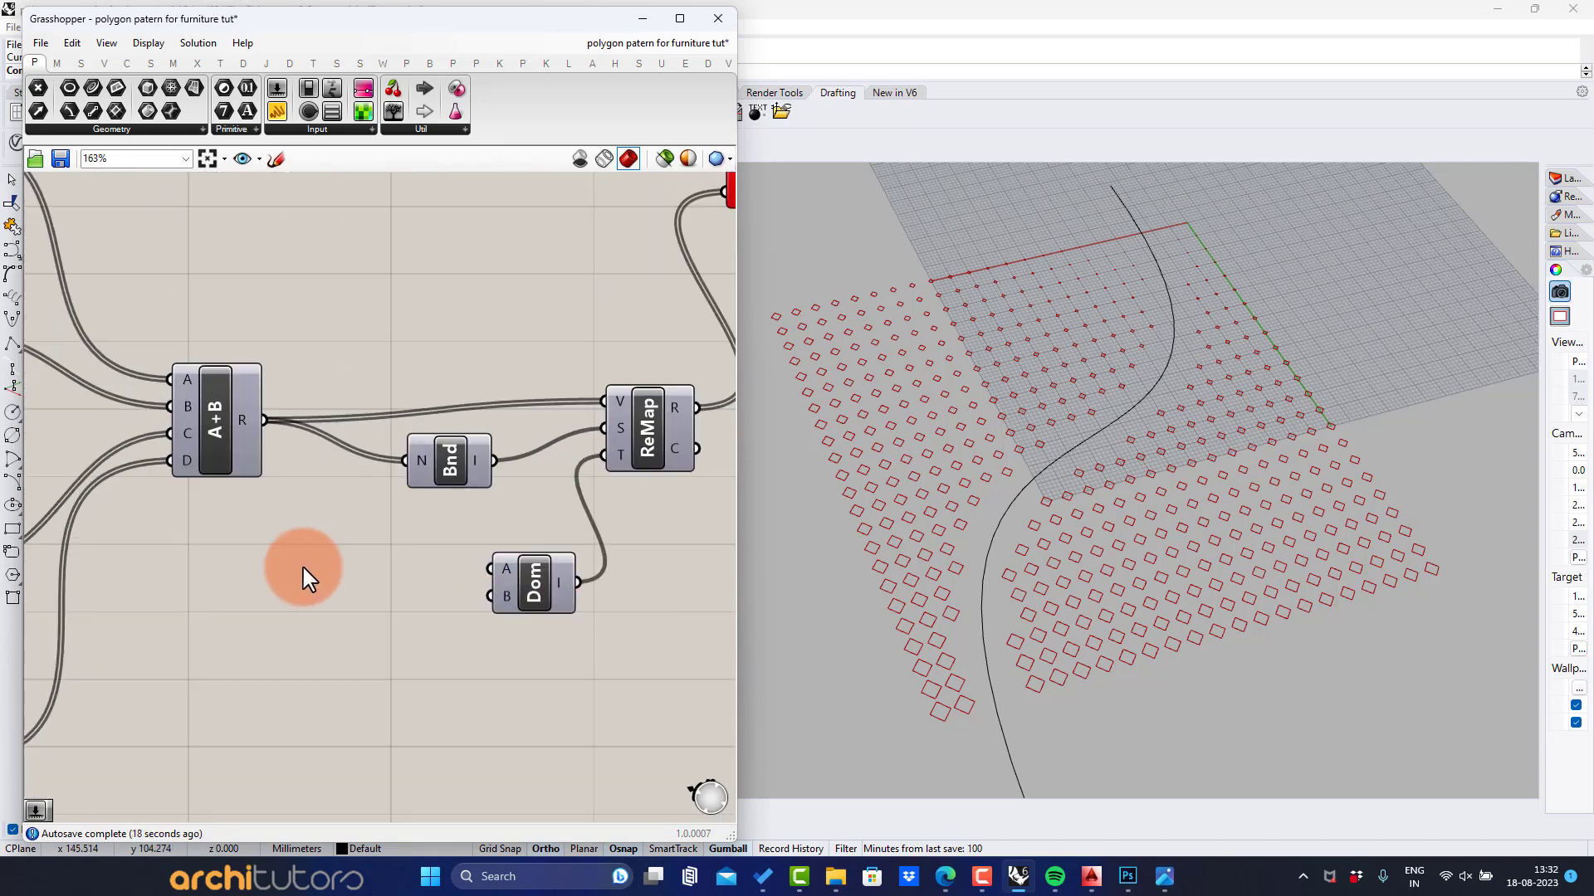
double_click(280, 558)
text(1.2)
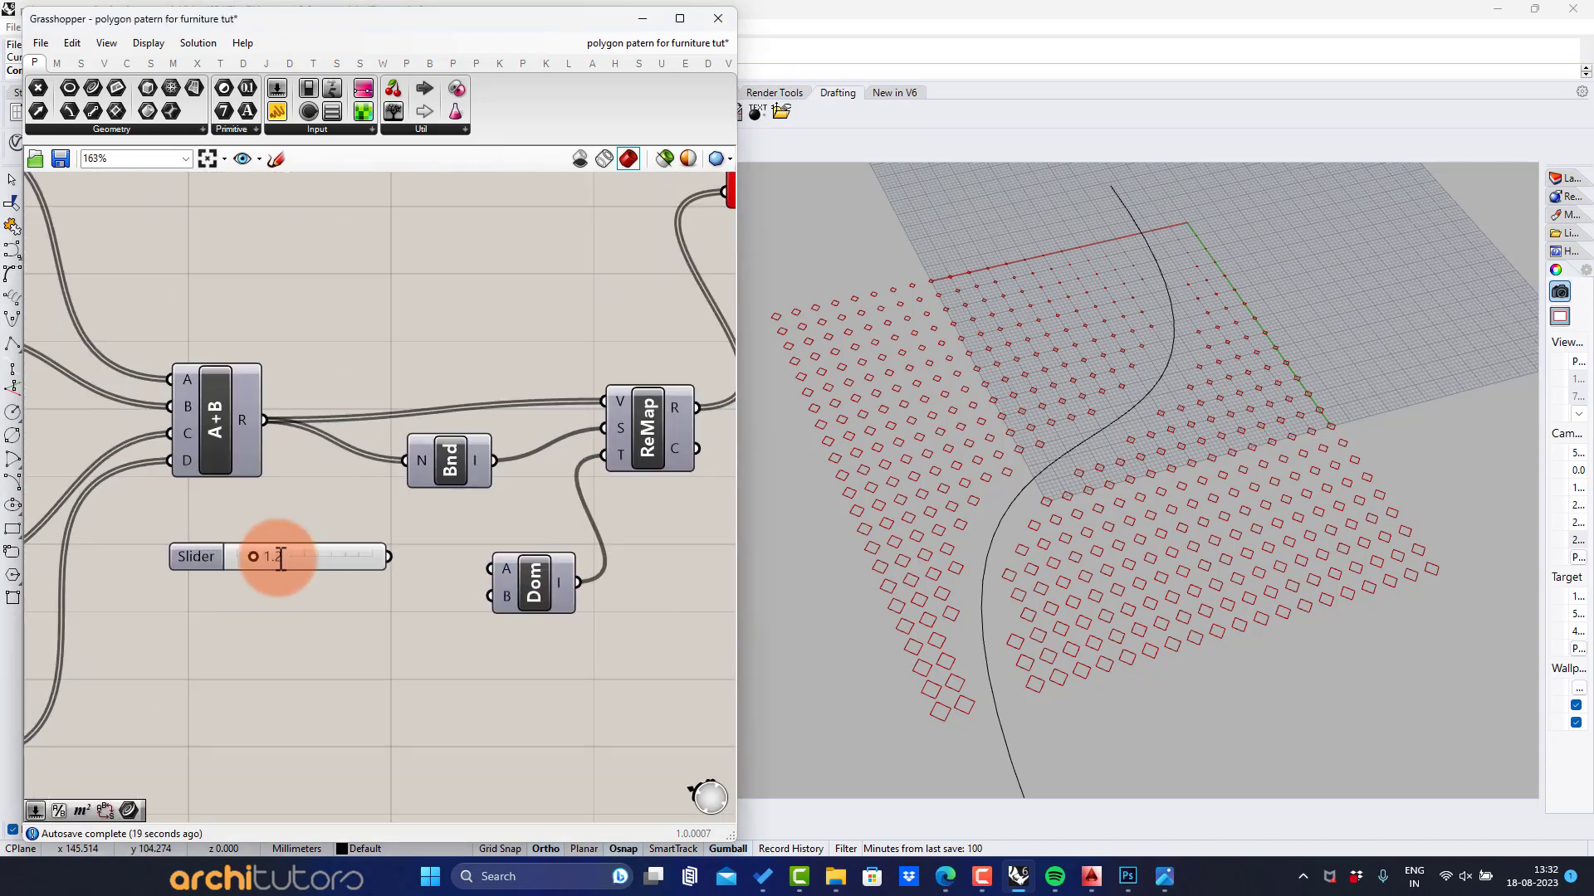
key(Return)
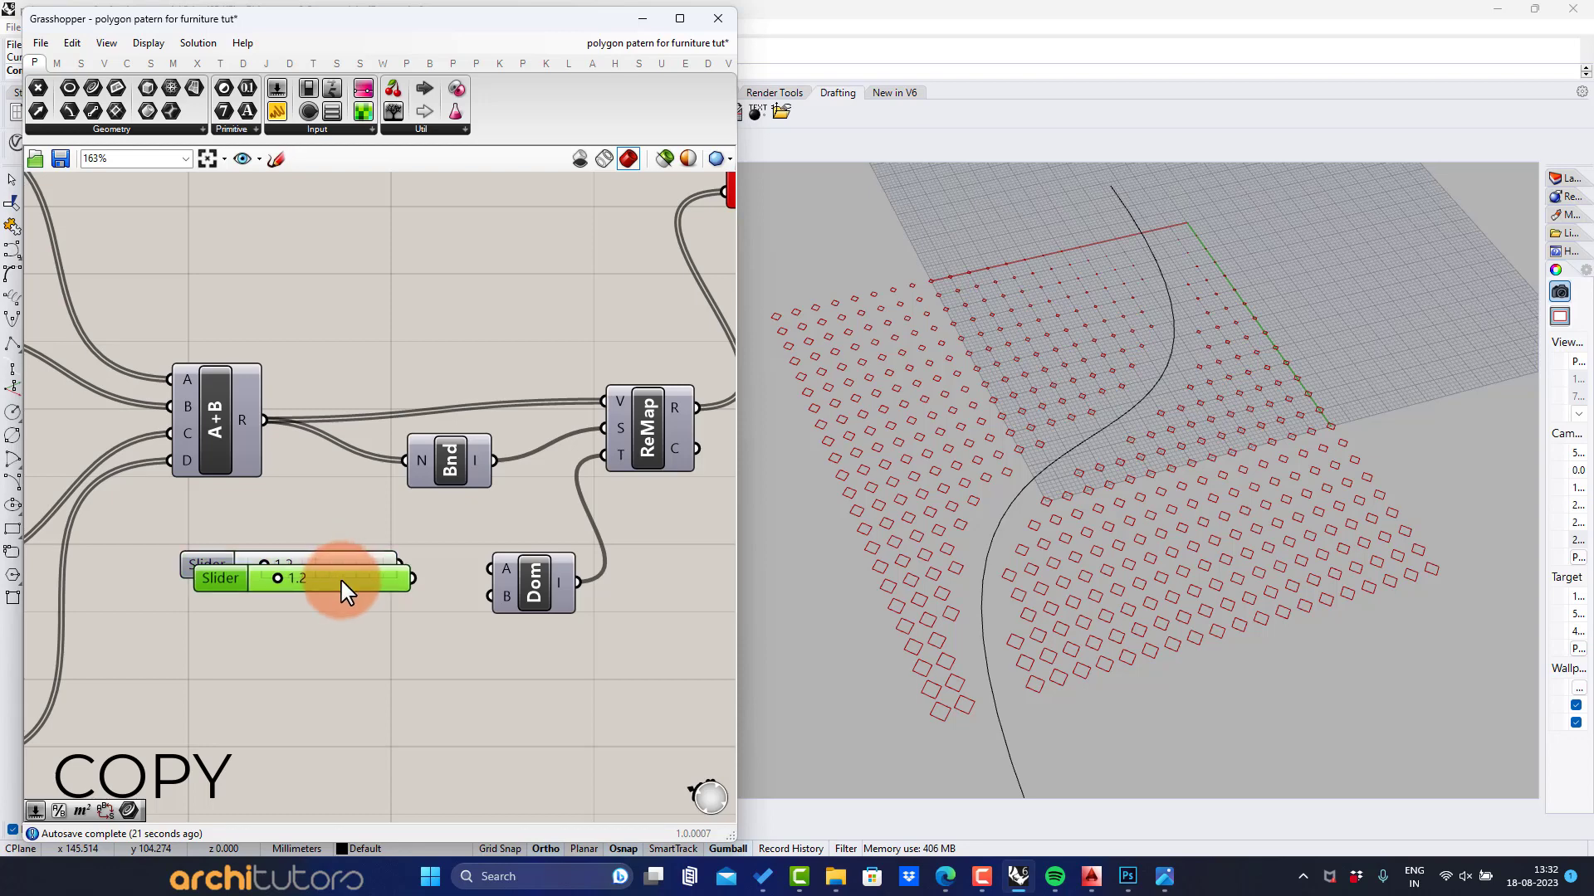
key(ctrl+v)
drag(400, 566, 505, 569)
drag(412, 625, 489, 596)
scroll(320, 631, up, 5)
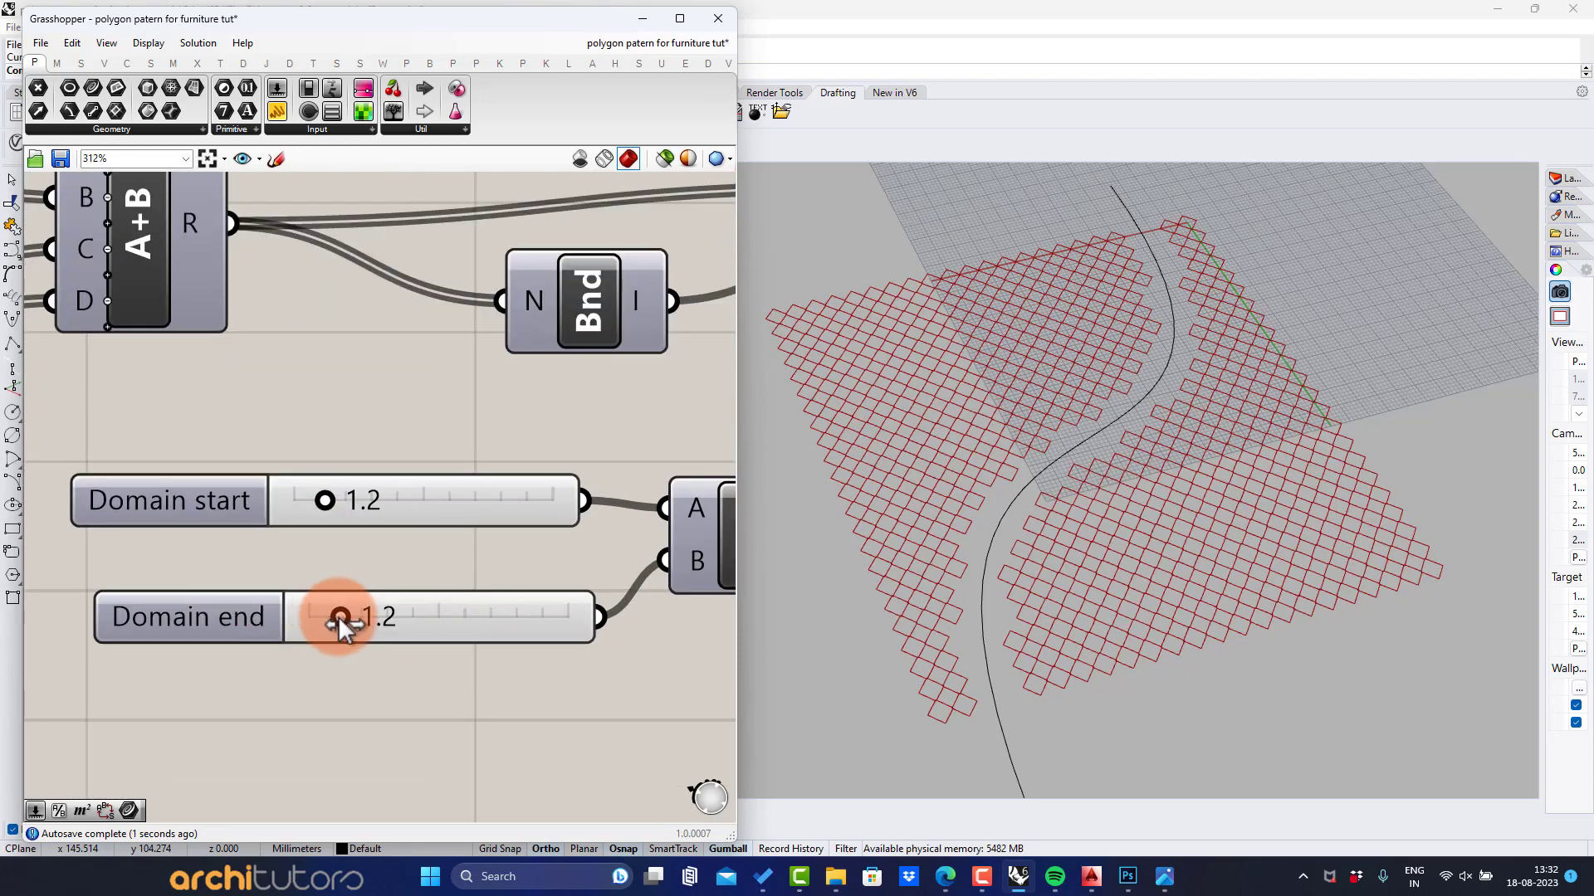
Step: Set the Domain end slider to 0.1 and the Domain start slider to 1.1
drag(340, 616, 310, 618)
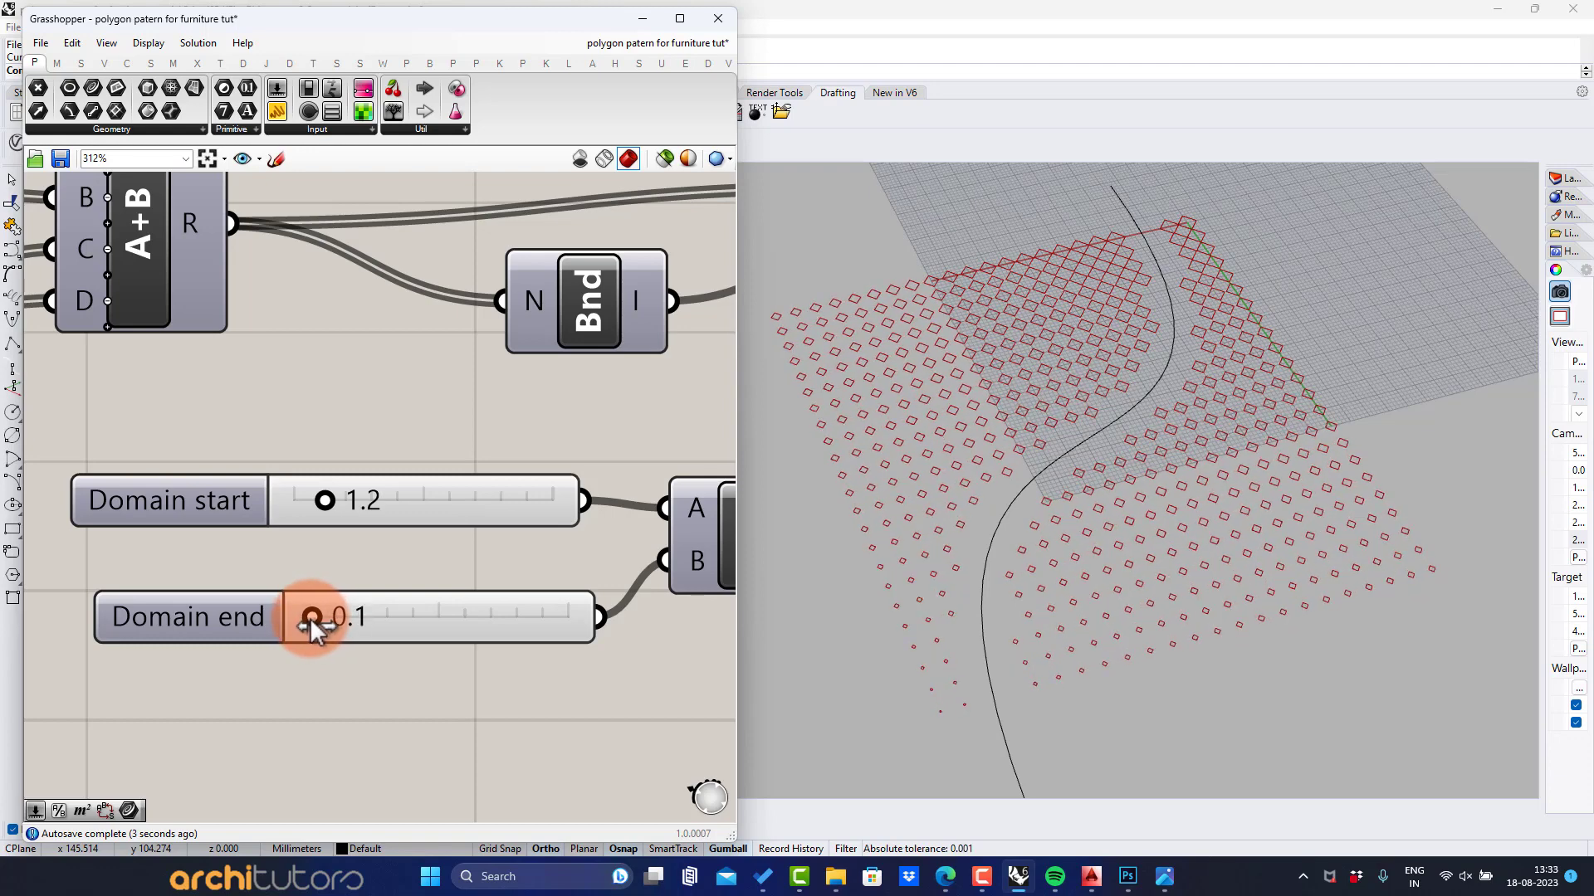
scroll(359, 635, down, 3)
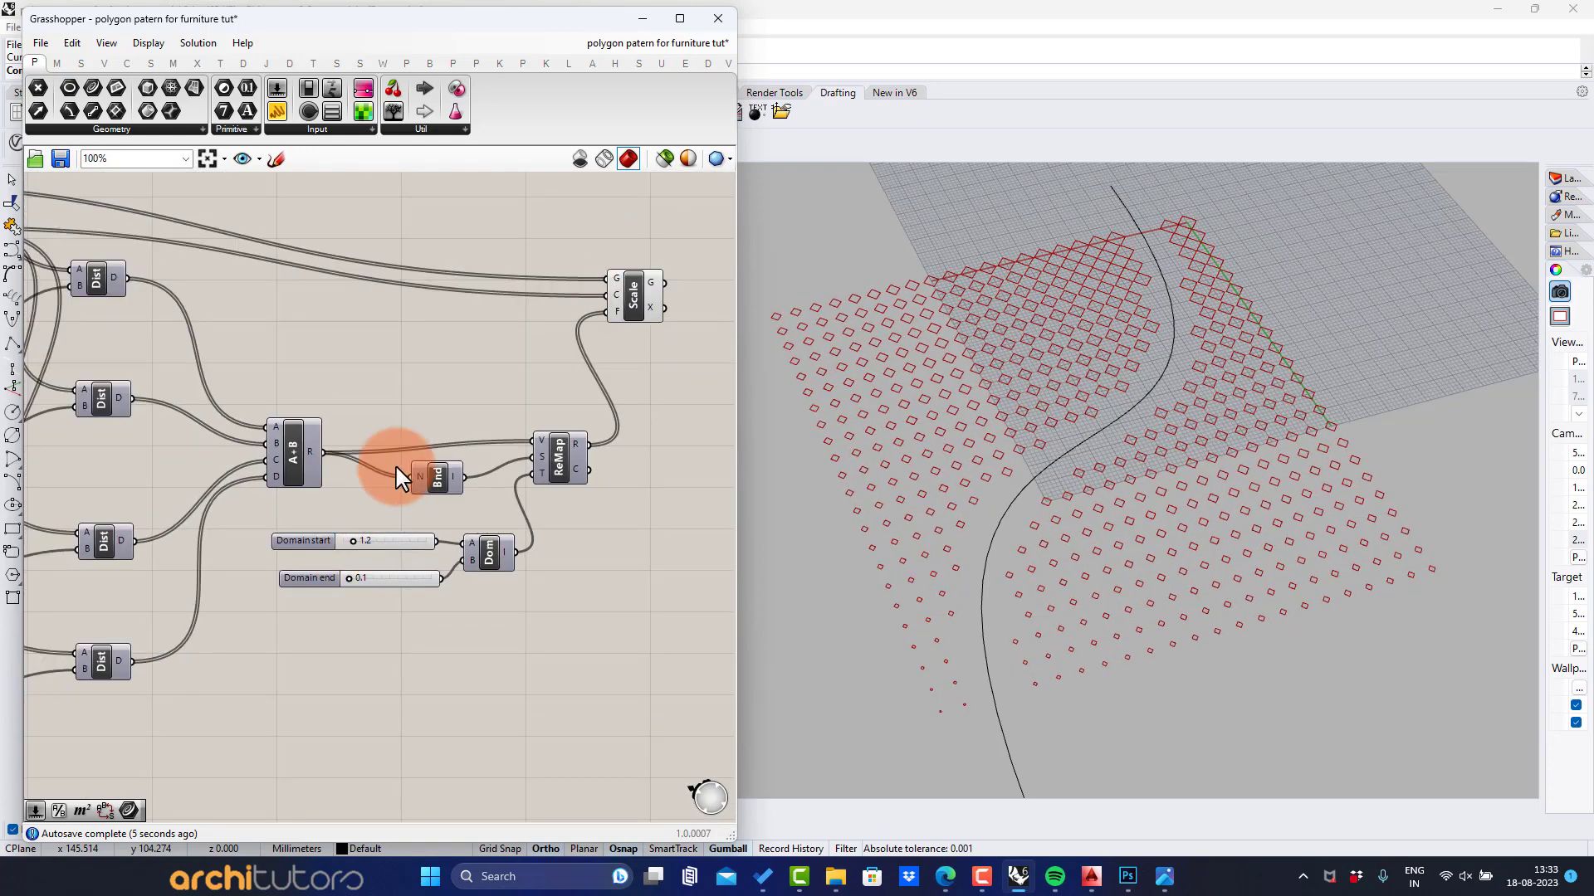
scroll(332, 565, up, 4)
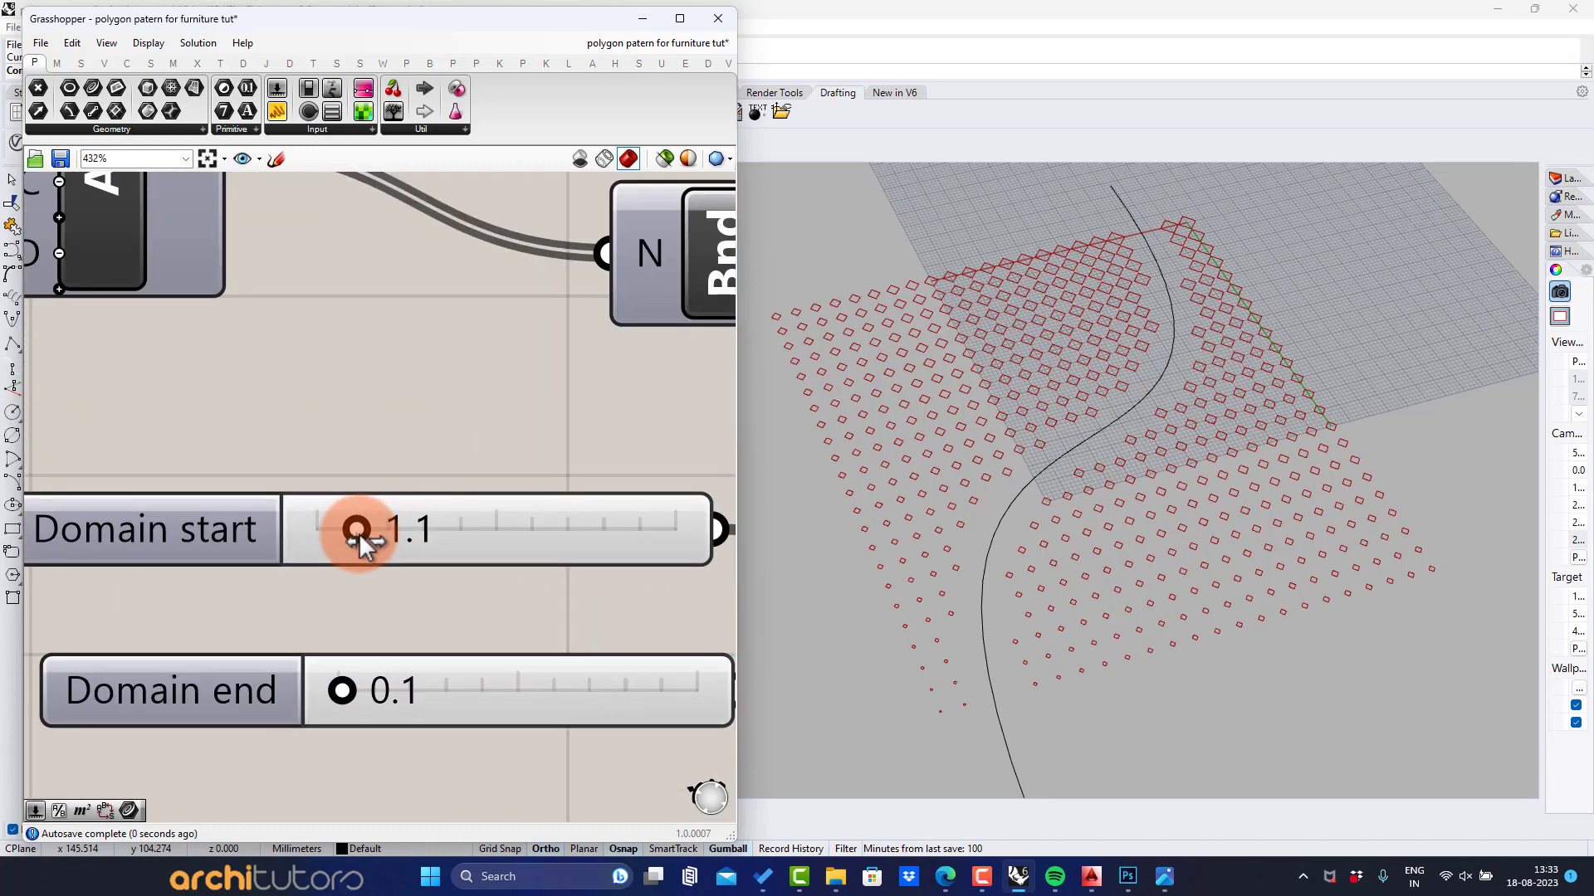
drag(358, 536, 362, 538)
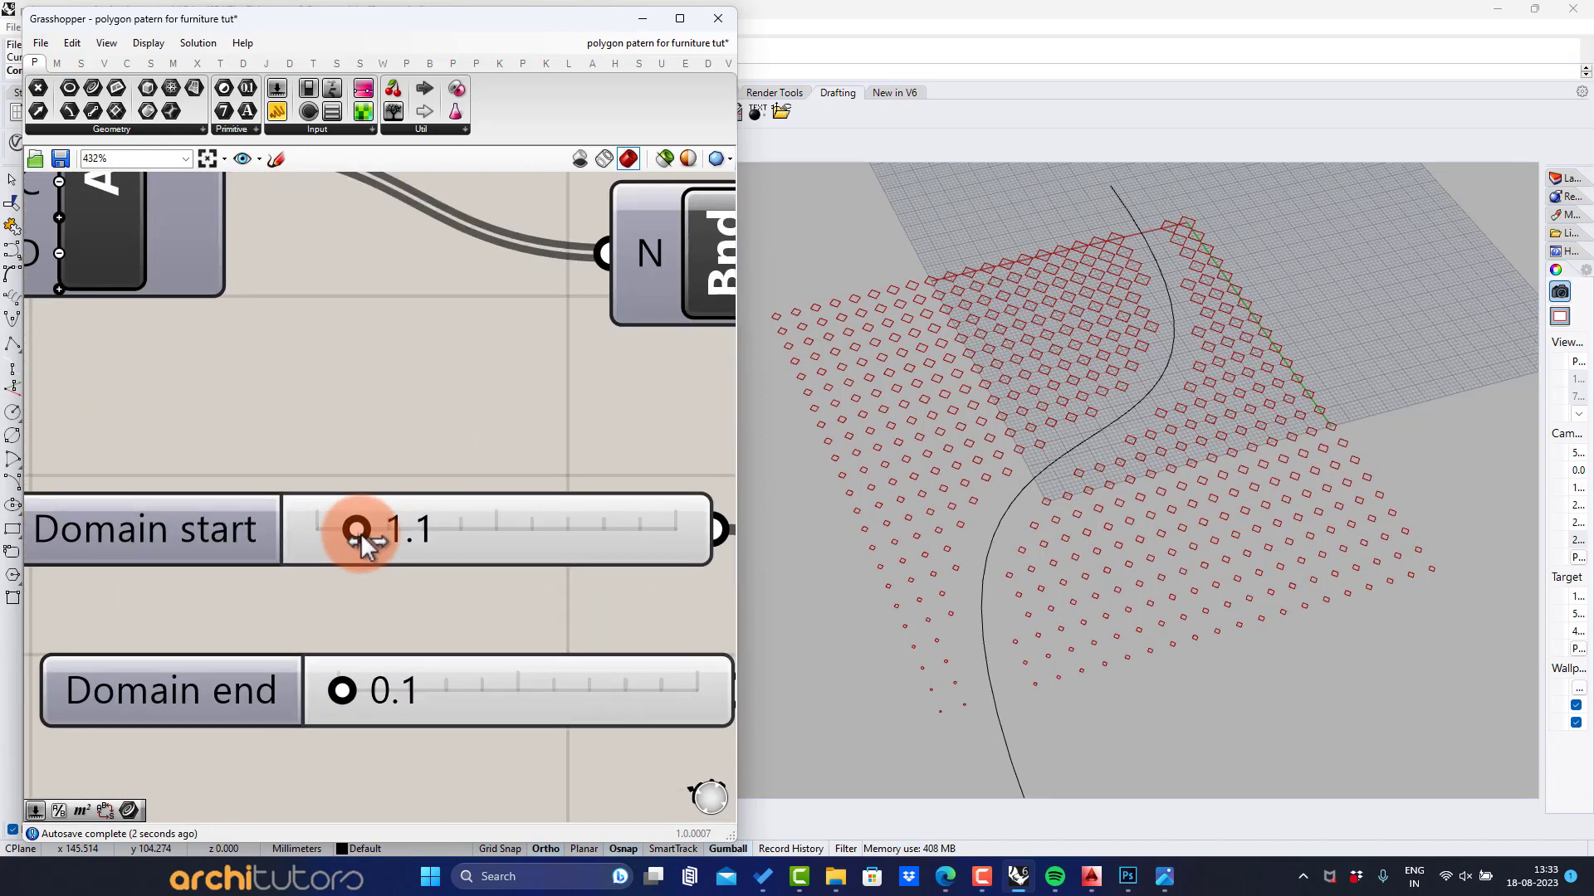
scroll(377, 465, down, 5)
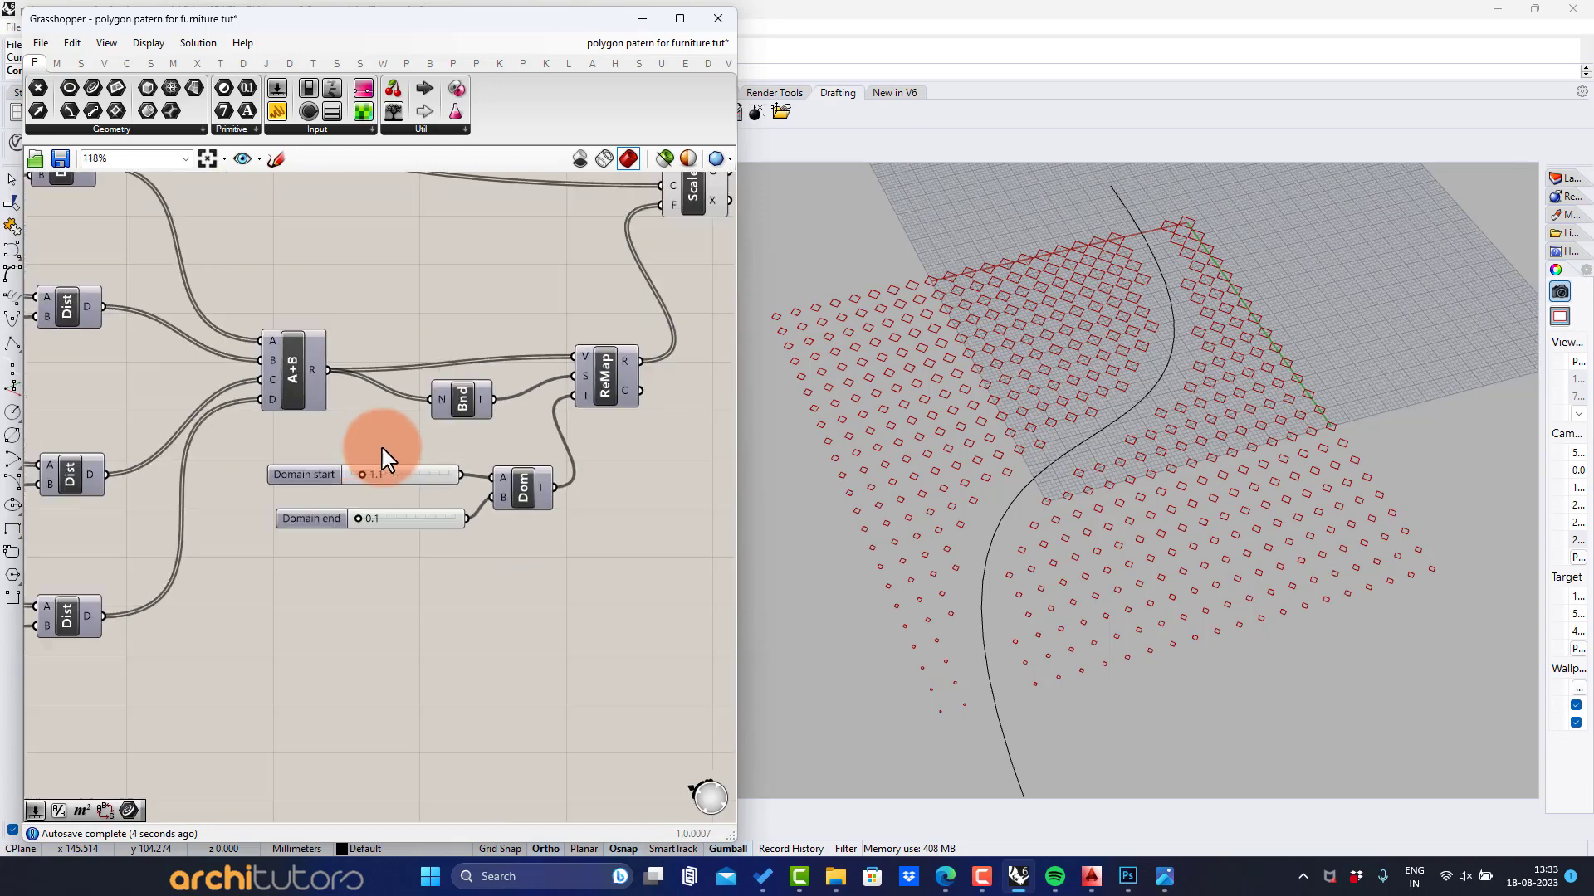
Step: Add a Boundary Surfaces component and connect the G output of the remap-driven Scale to its E input
right_drag(424, 349, 296, 428)
scroll(426, 366, up, 2)
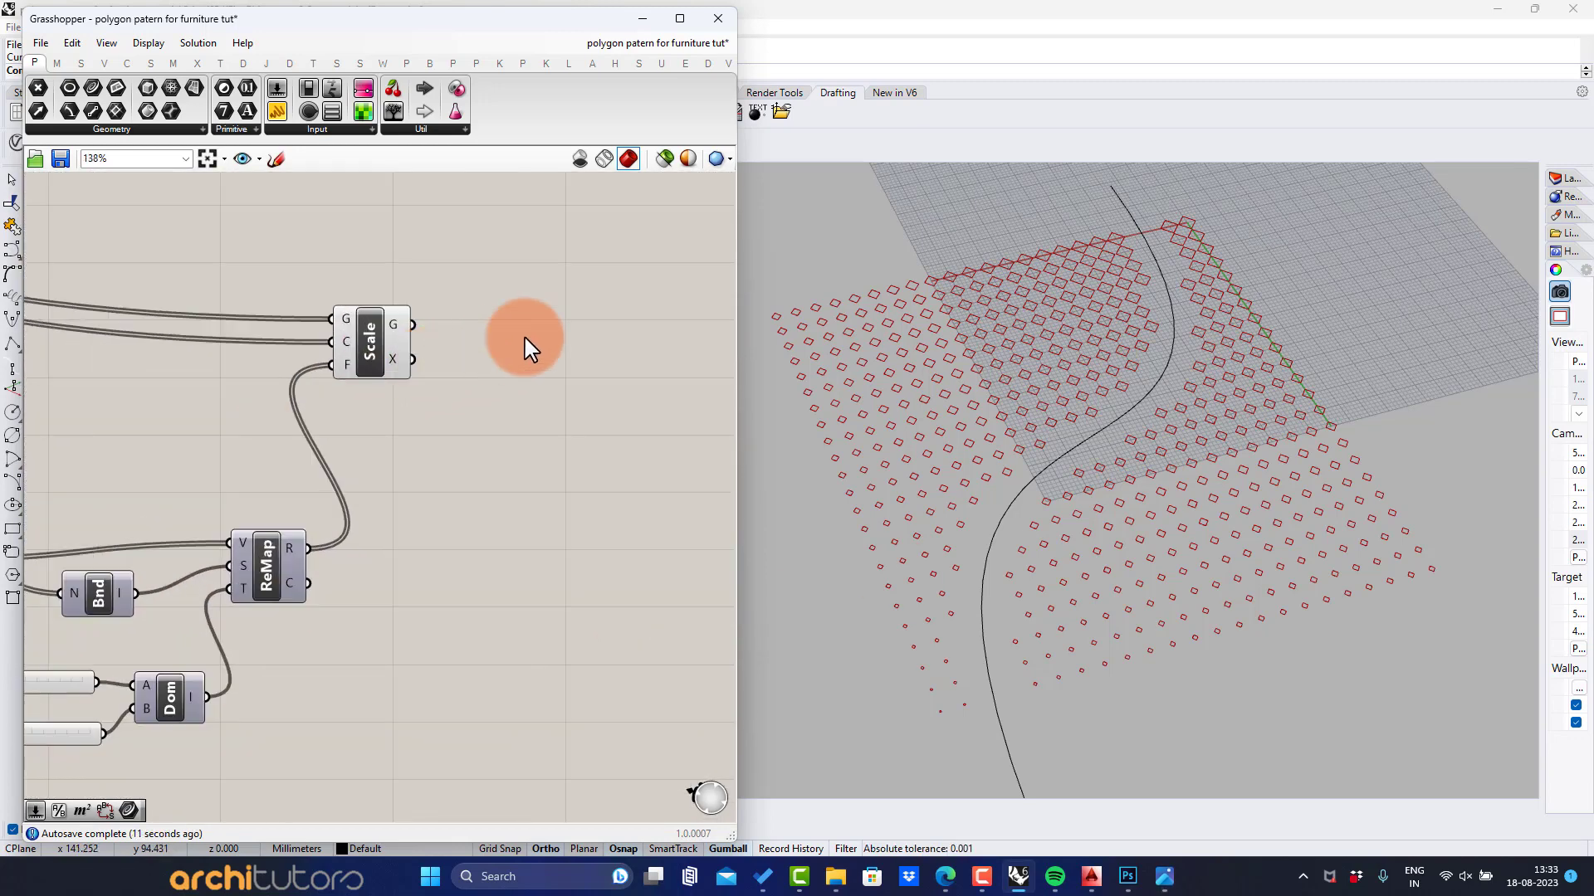
double_click(525, 337)
text(boundary)
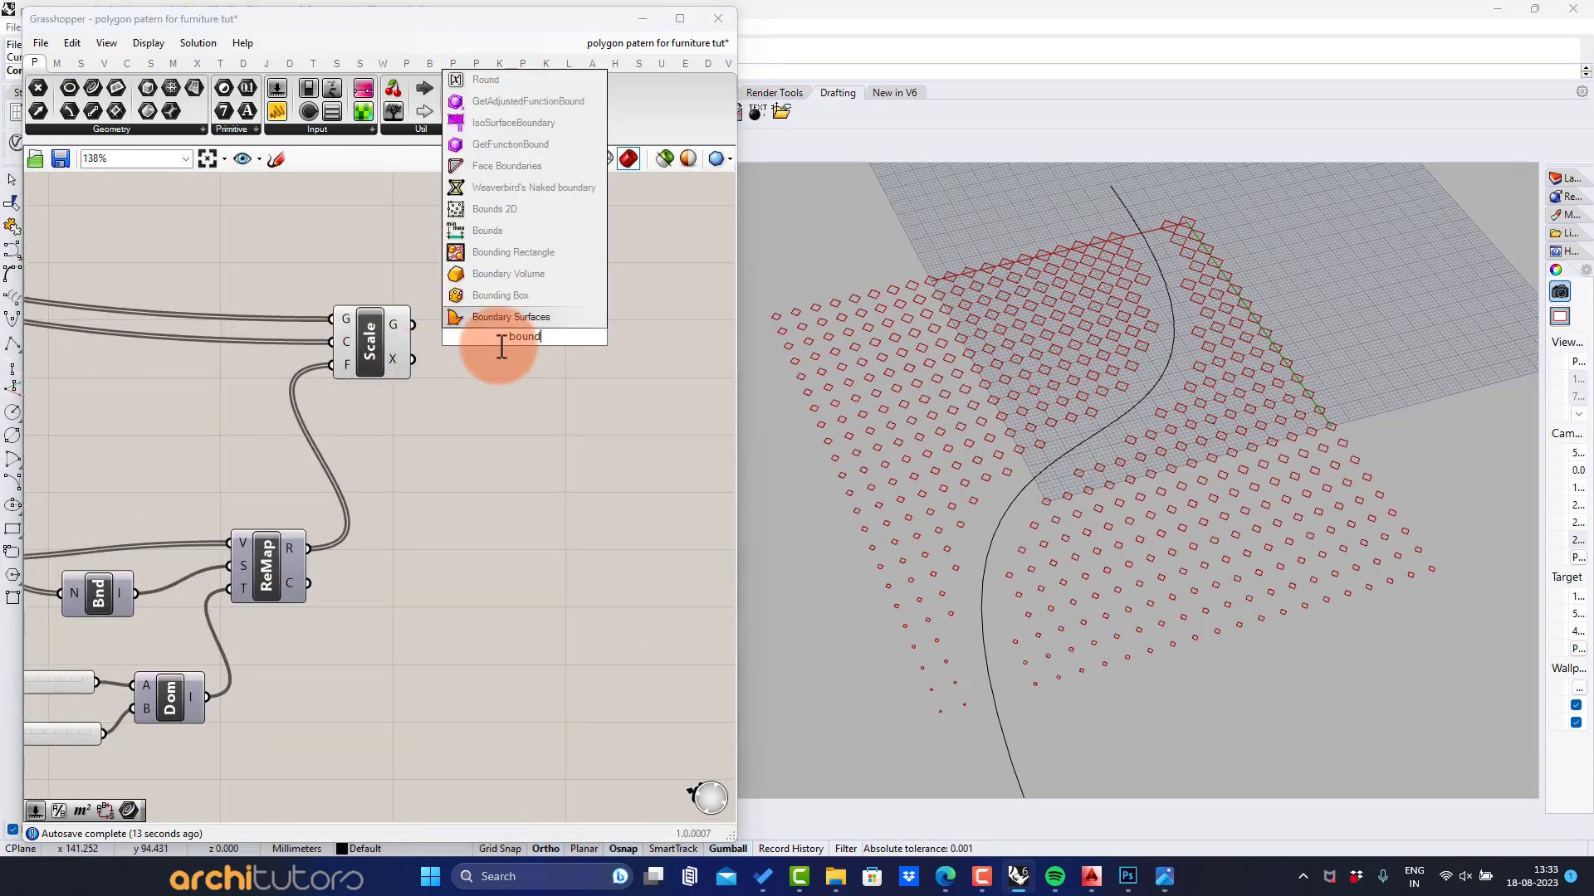
click(518, 319)
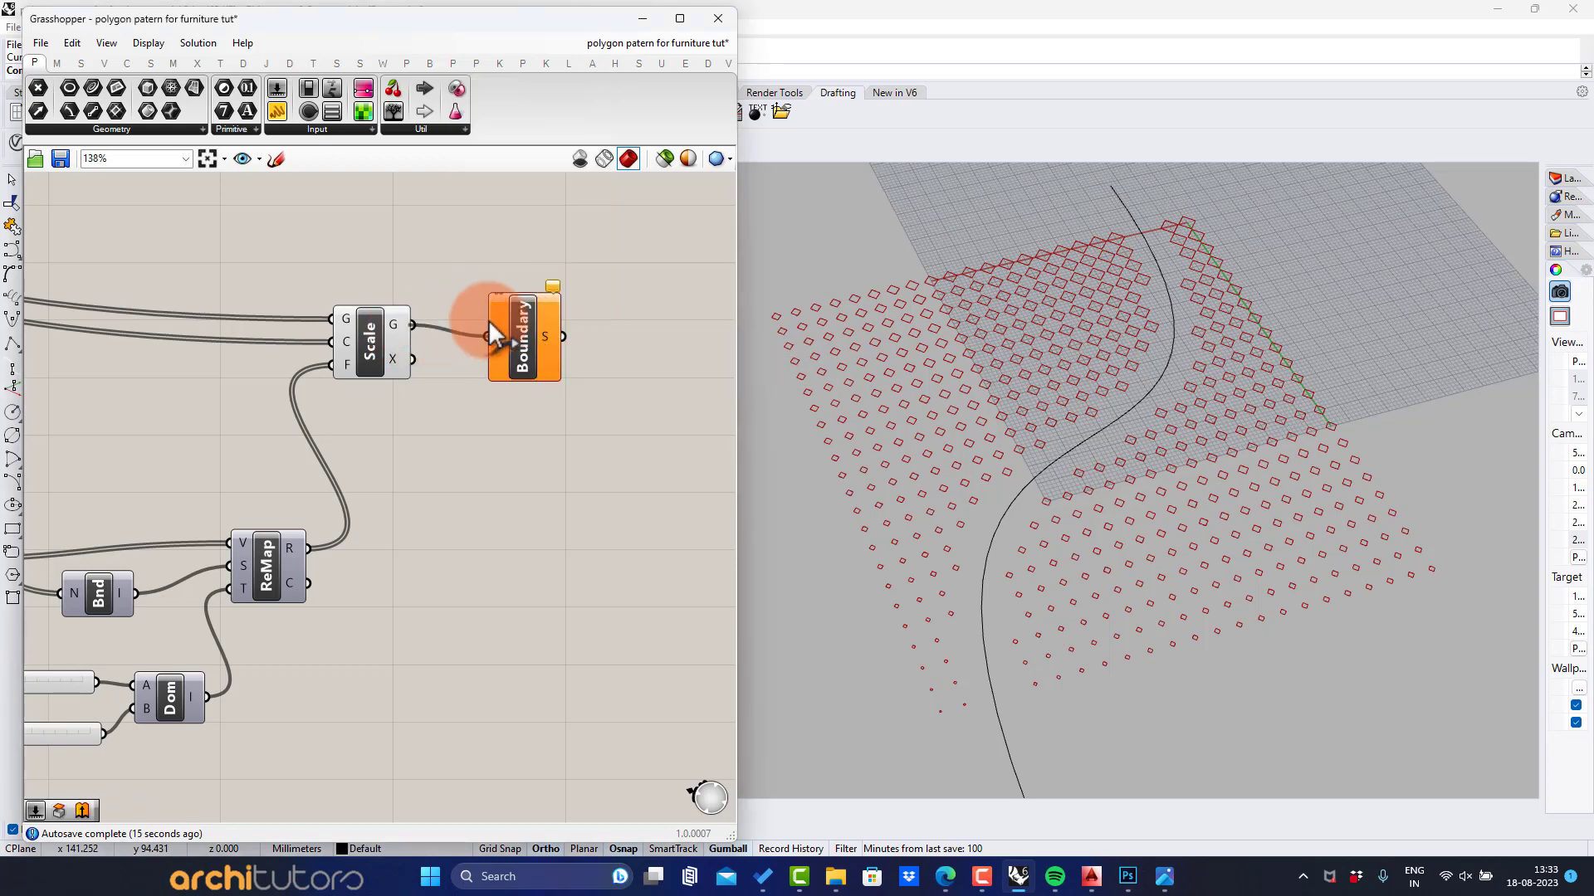
drag(523, 358, 554, 342)
click(541, 434)
scroll(508, 398, down, 8)
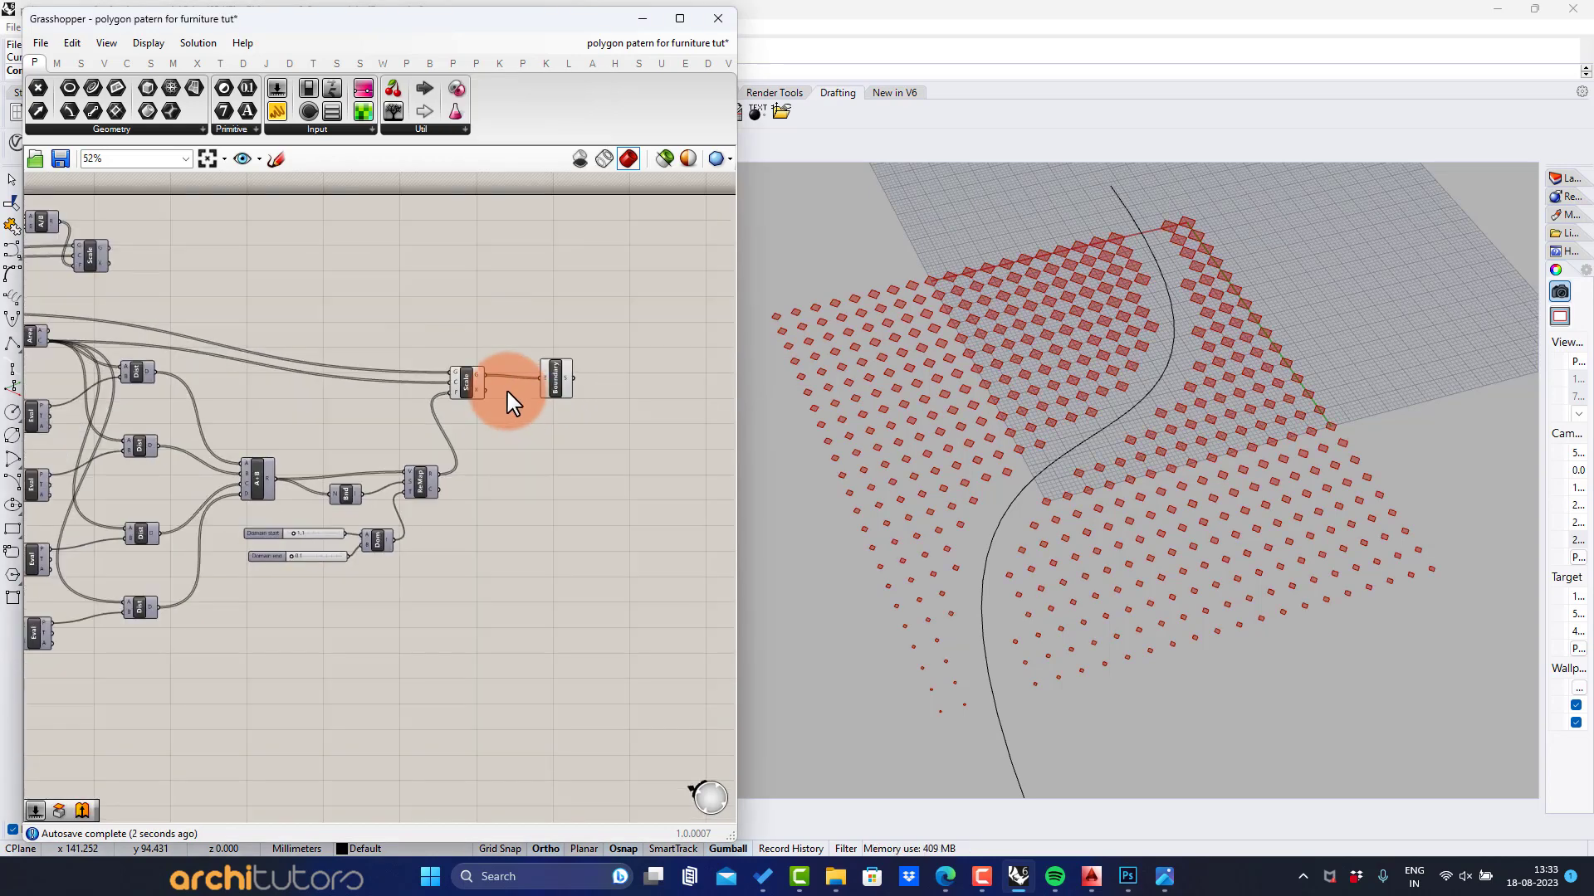
Step: Turn off the preview of all components upstream of Boundary Surfaces
drag(497, 268, 79, 652)
middle_click(218, 576)
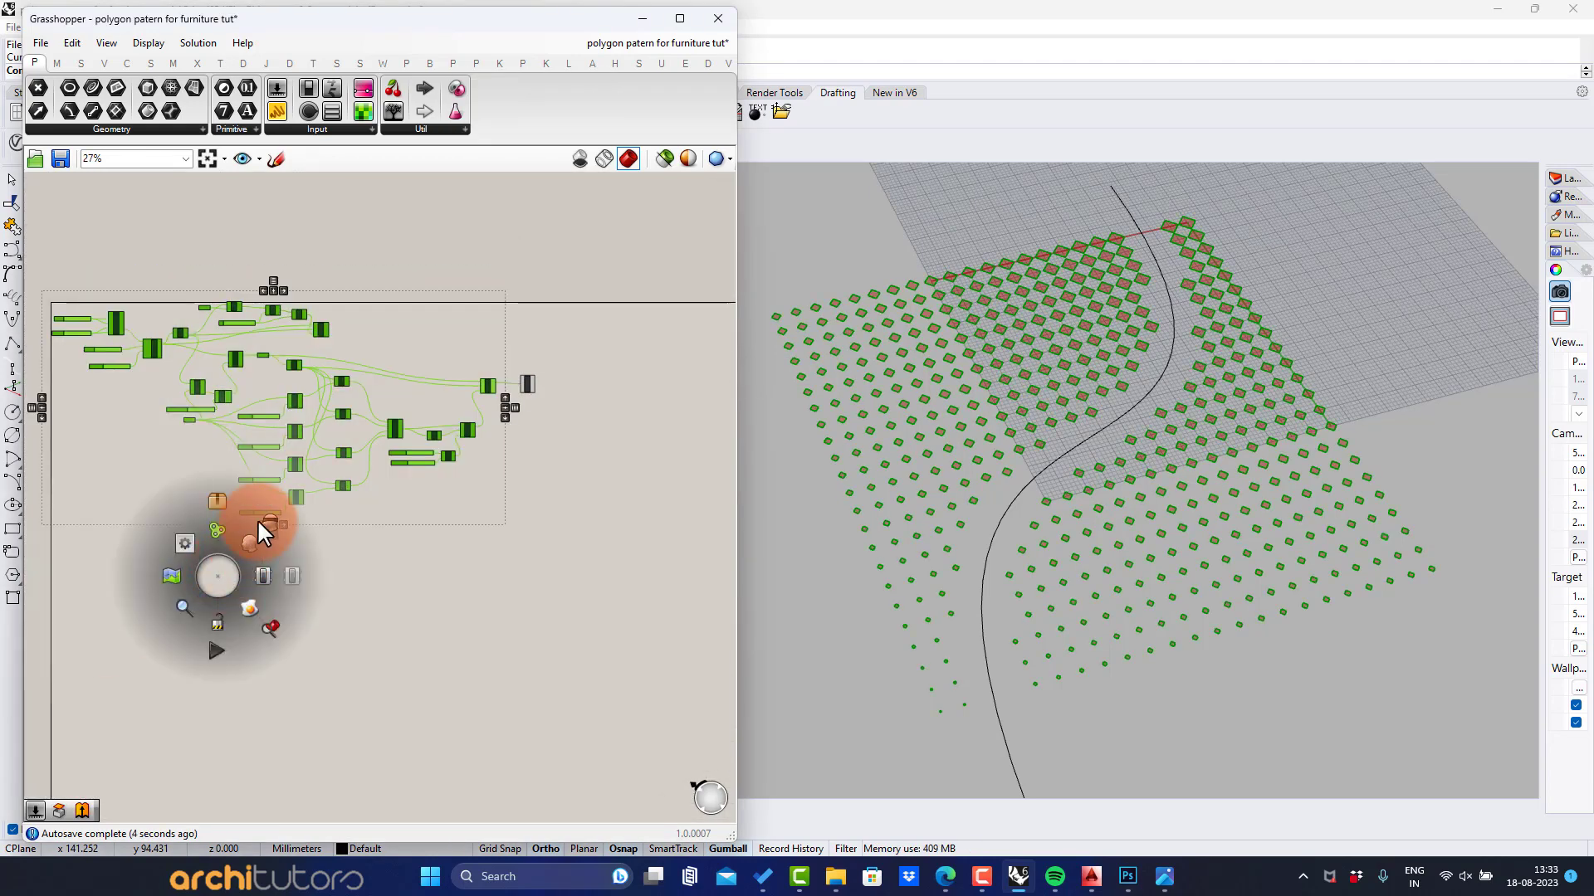
click(257, 521)
scroll(351, 518, up, 9)
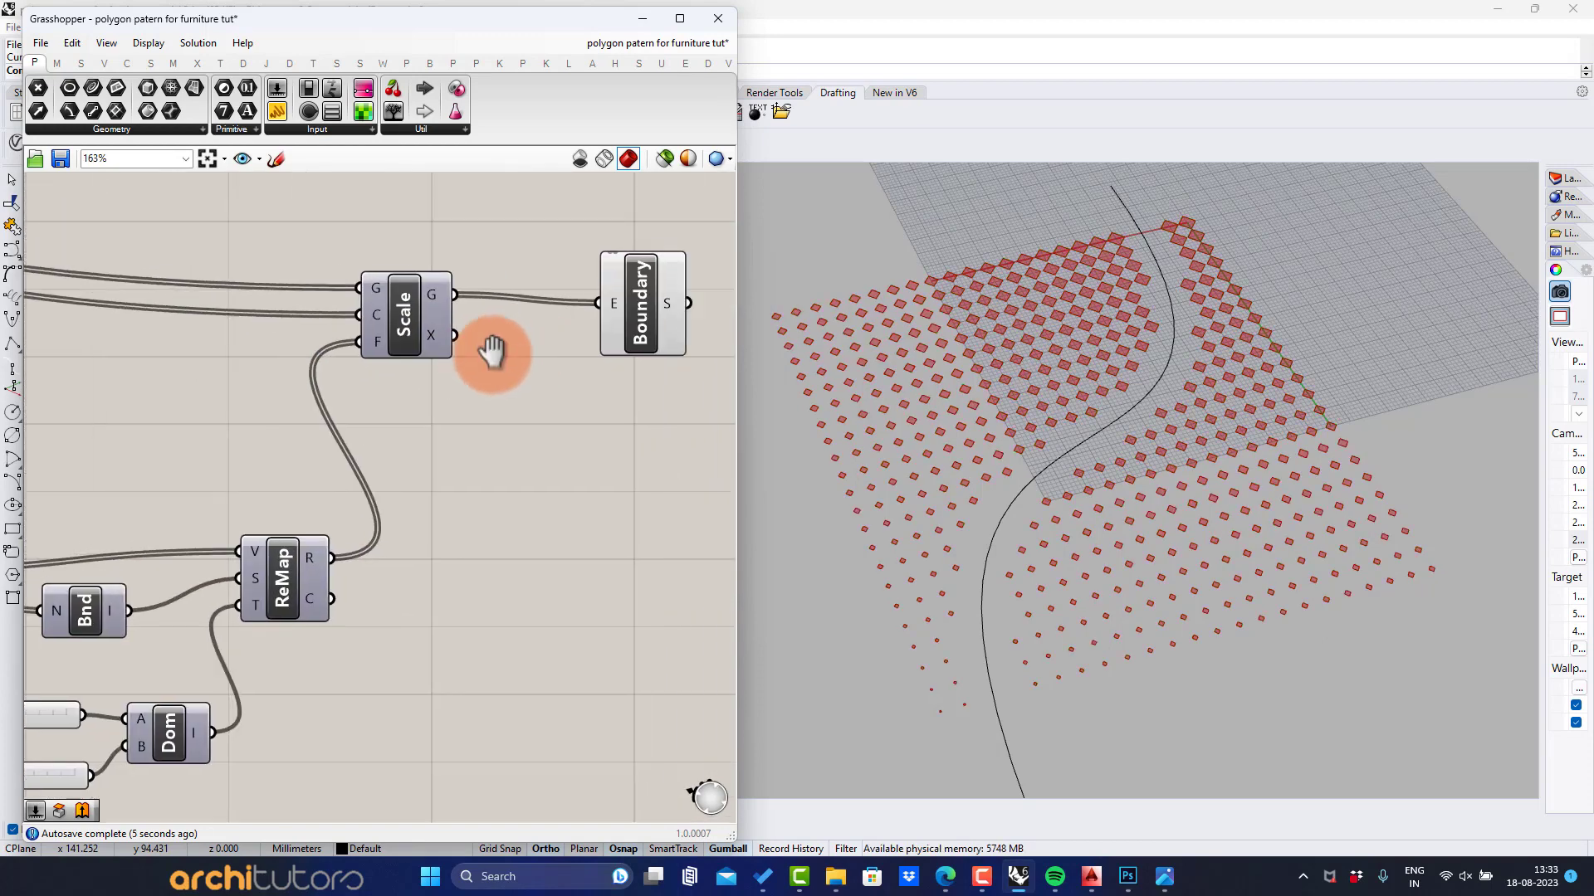
Step: Test the Domain start and Domain end sliders against the surface pattern, finishing at 1.1 and 0.1
click(1182, 610)
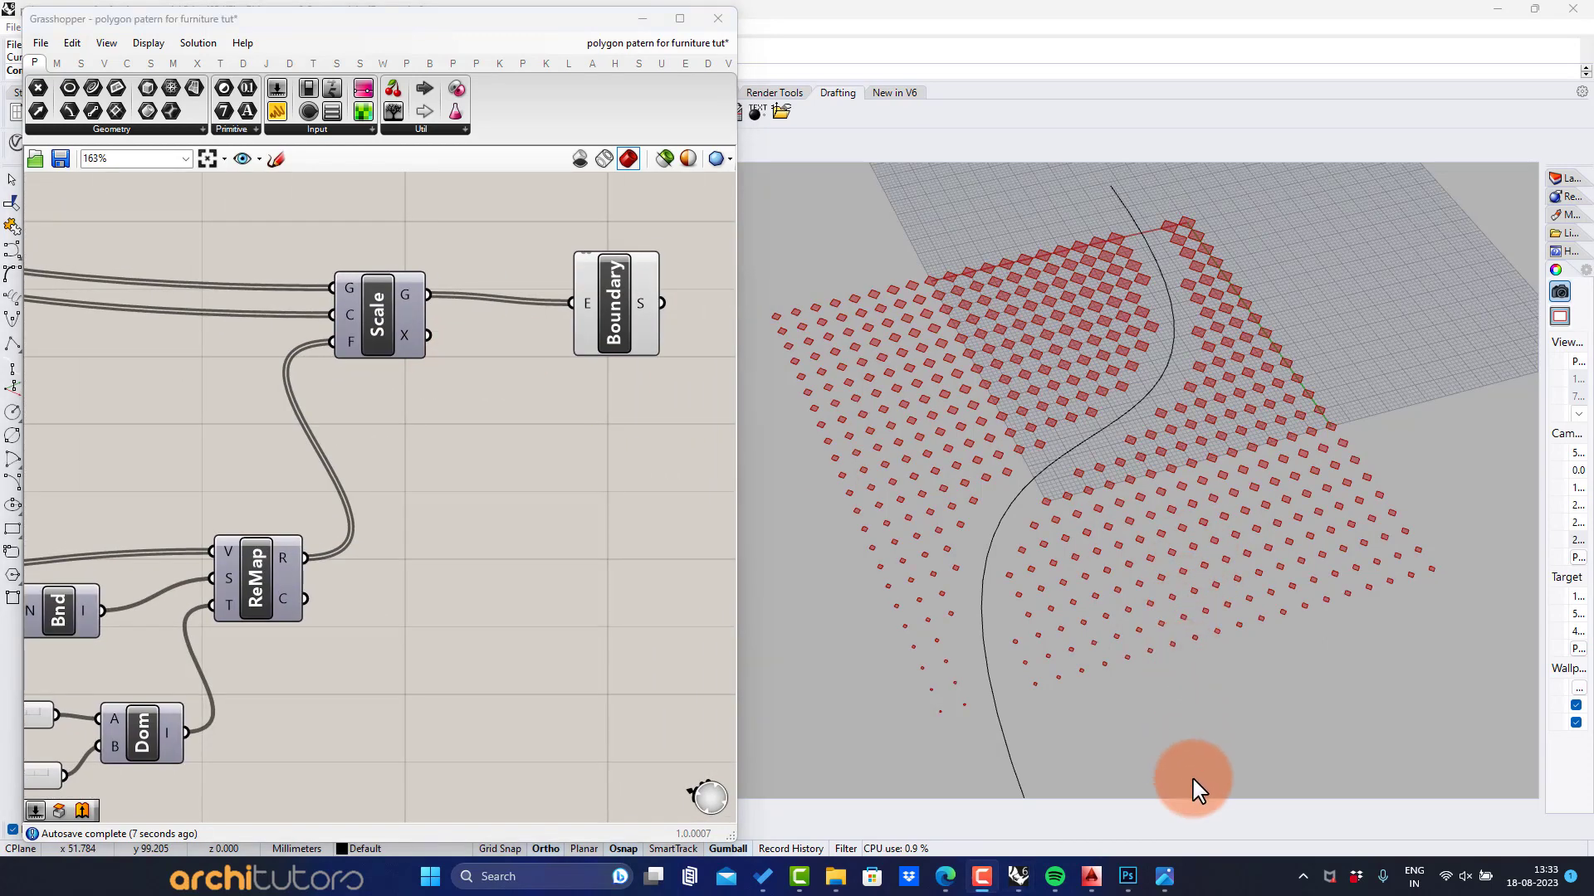
right_drag(1136, 629, 1197, 556)
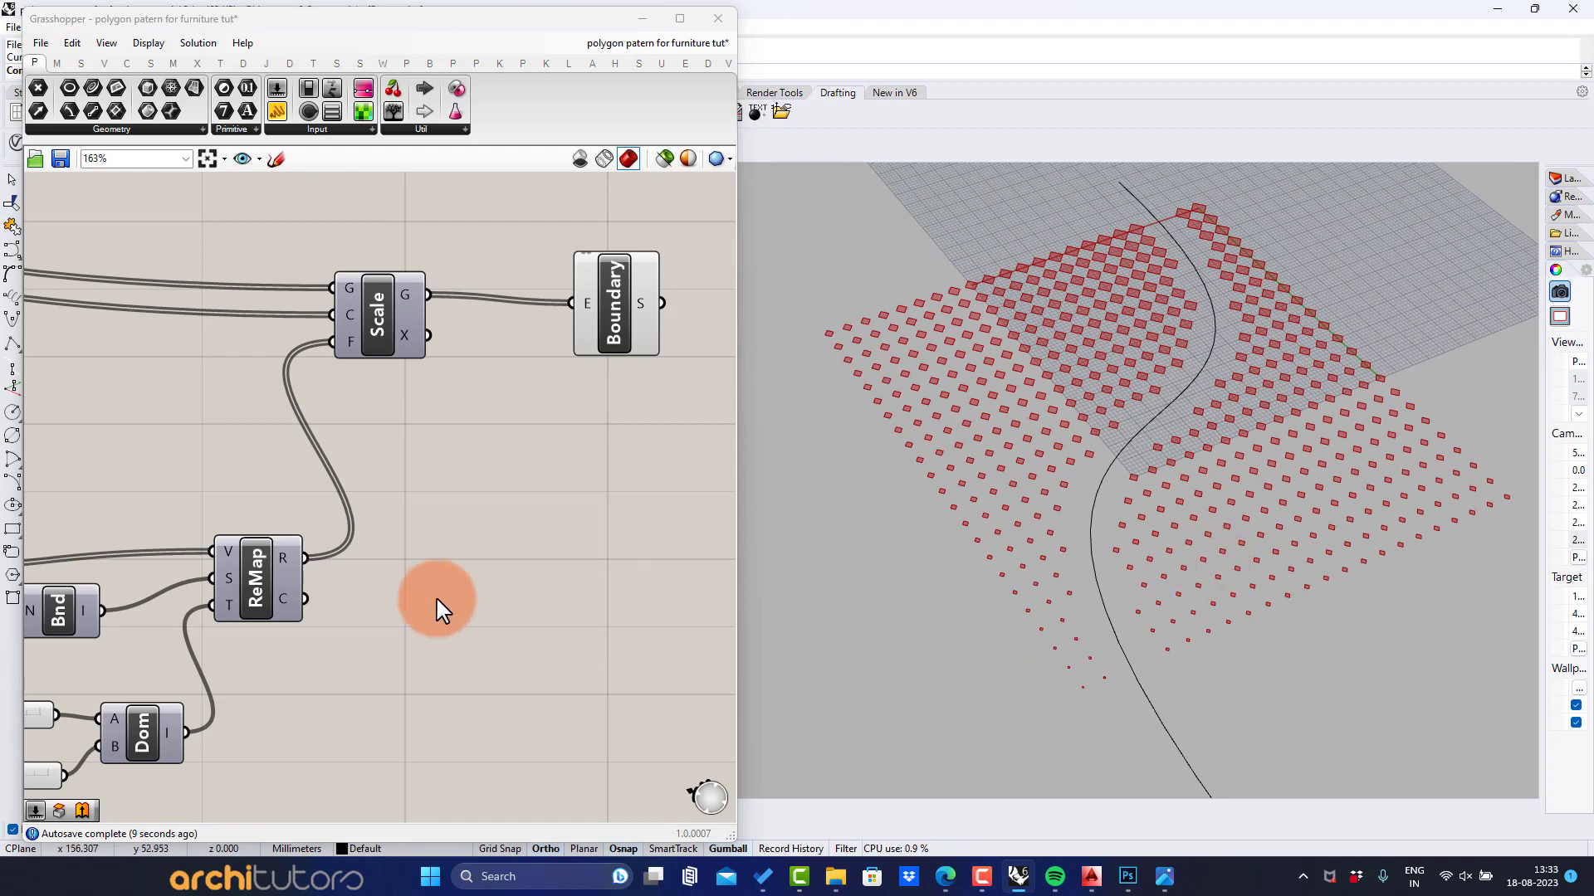
right_drag(437, 605, 542, 443)
scroll(167, 555, up, 3)
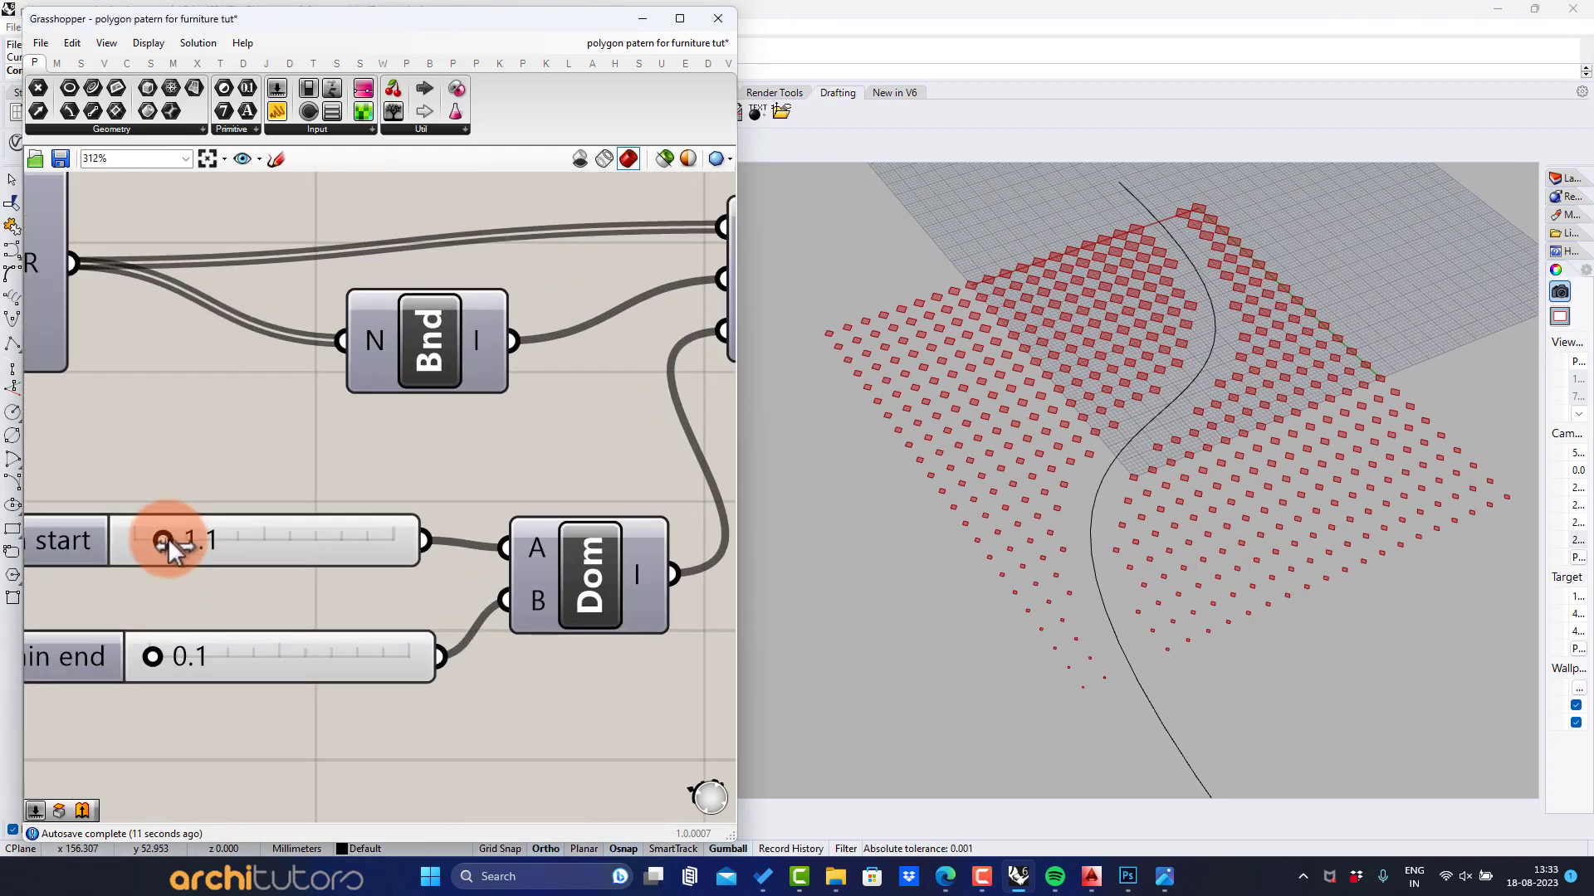
drag(193, 544, 160, 551)
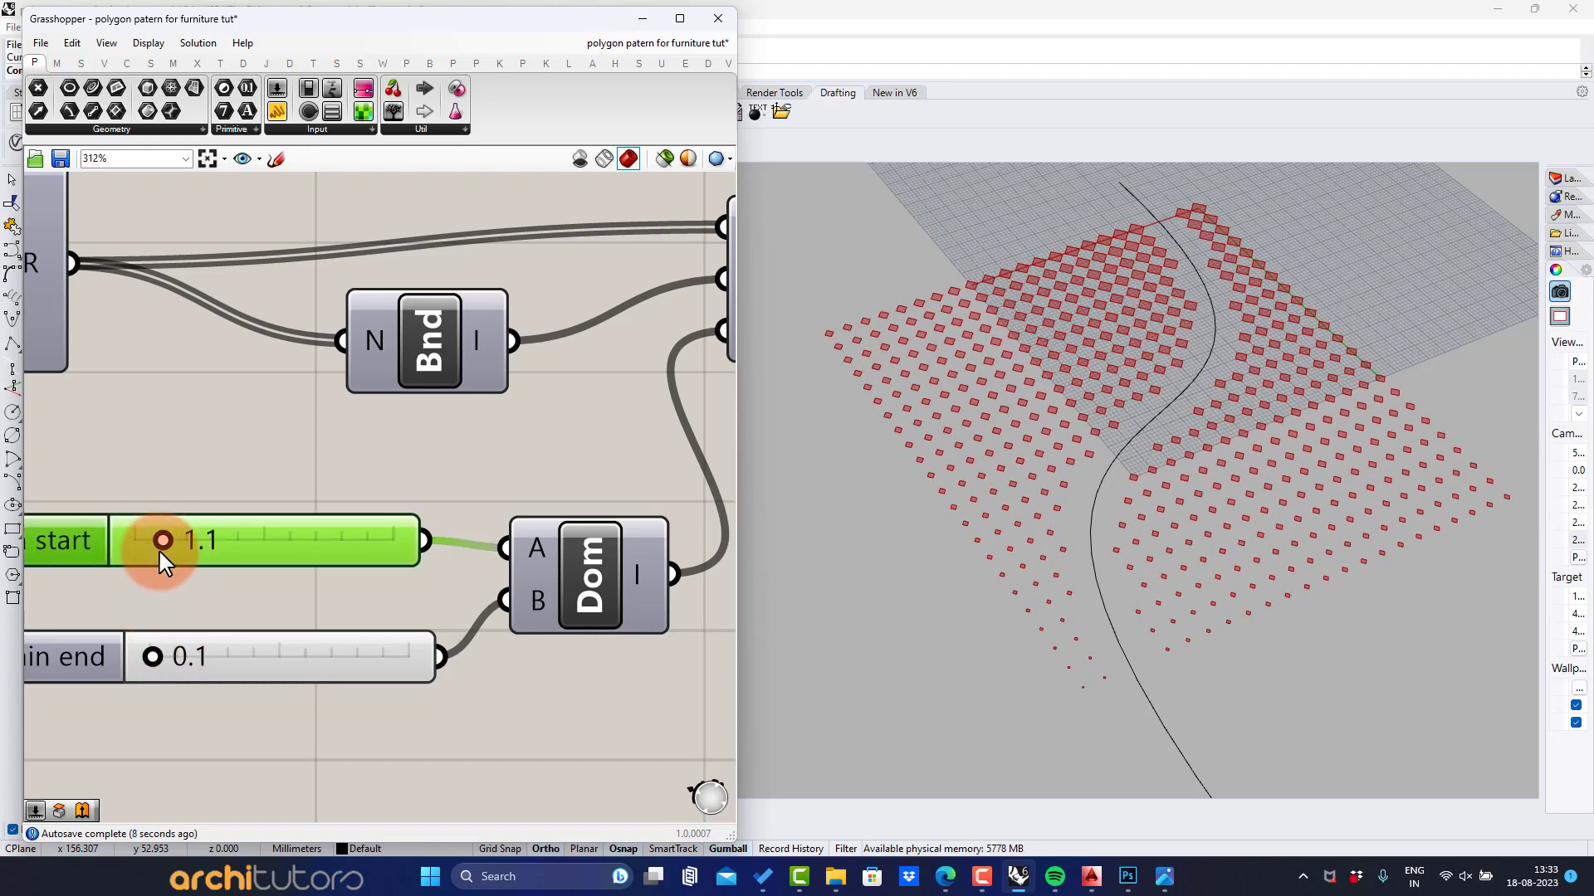
click(154, 657)
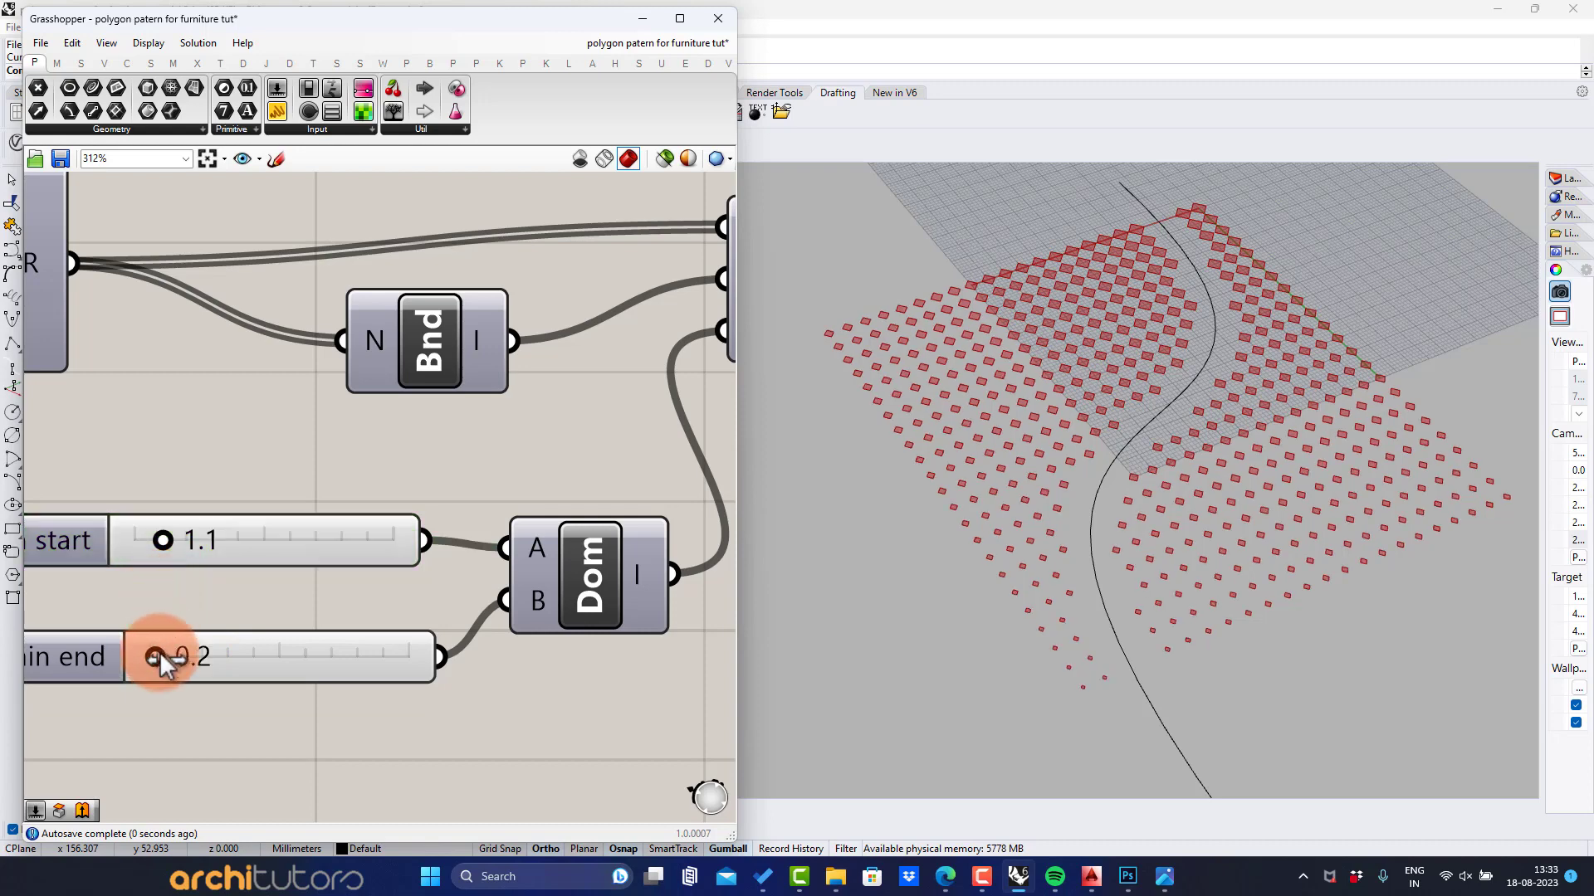
mouse_move(162, 652)
mouse_down()
mouse_move(176, 654)
mouse_move(149, 649)
mouse_move(160, 658)
mouse_up()
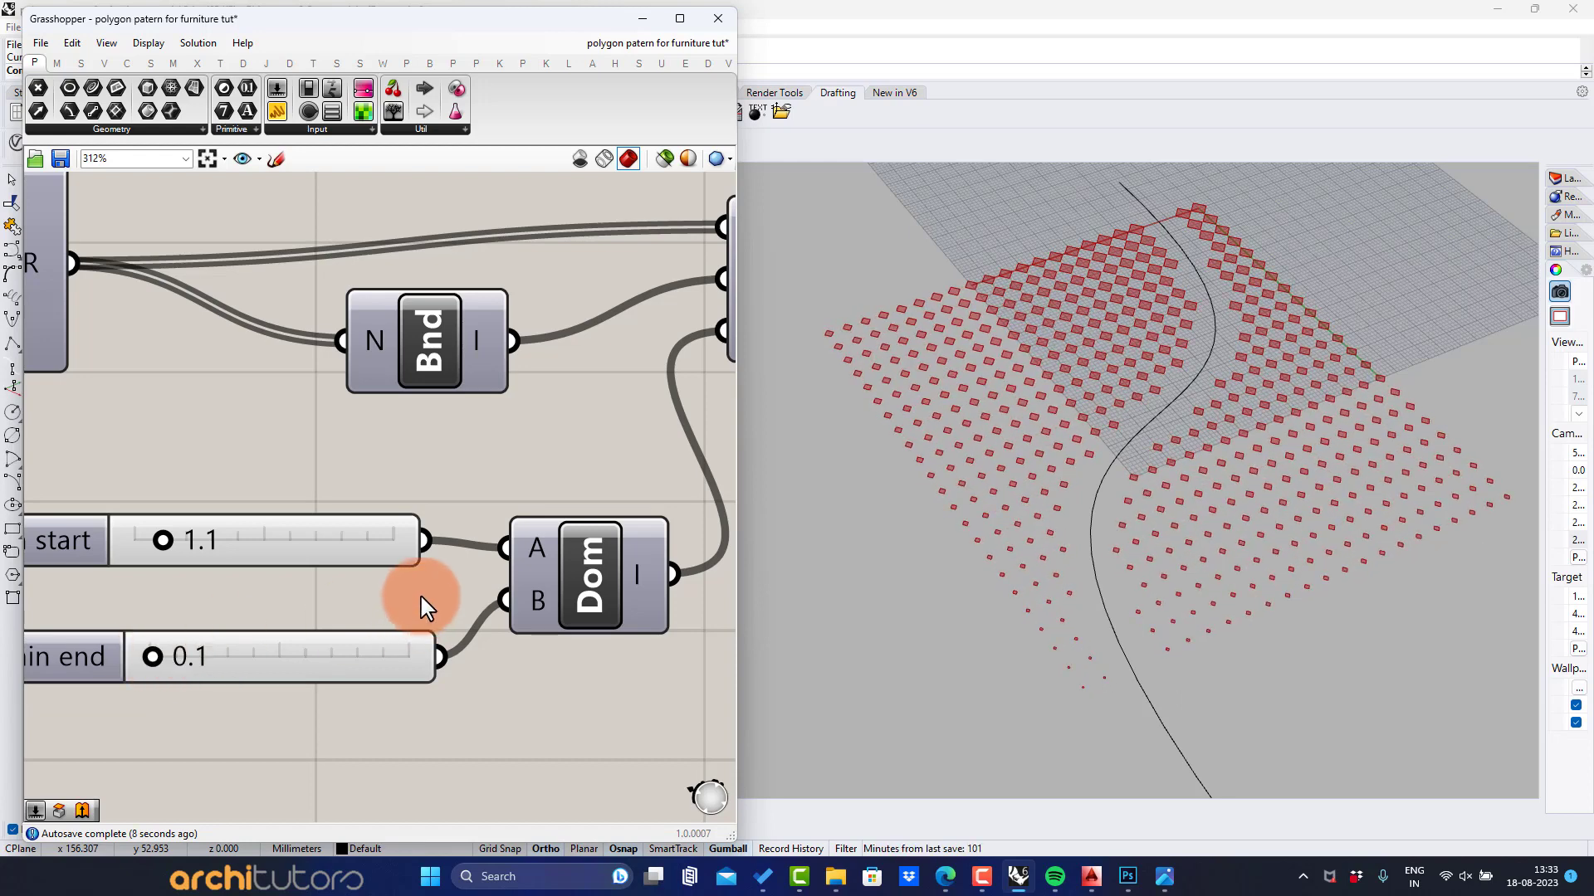
Step: Turn off the preview of the remap-driven Scale and its Boundary Surfaces component
scroll(366, 526, down, 8)
scroll(362, 488, up, 1)
scroll(230, 359, down, 2)
right_drag(229, 360, 243, 472)
drag(643, 350, 467, 557)
middle_click(521, 496)
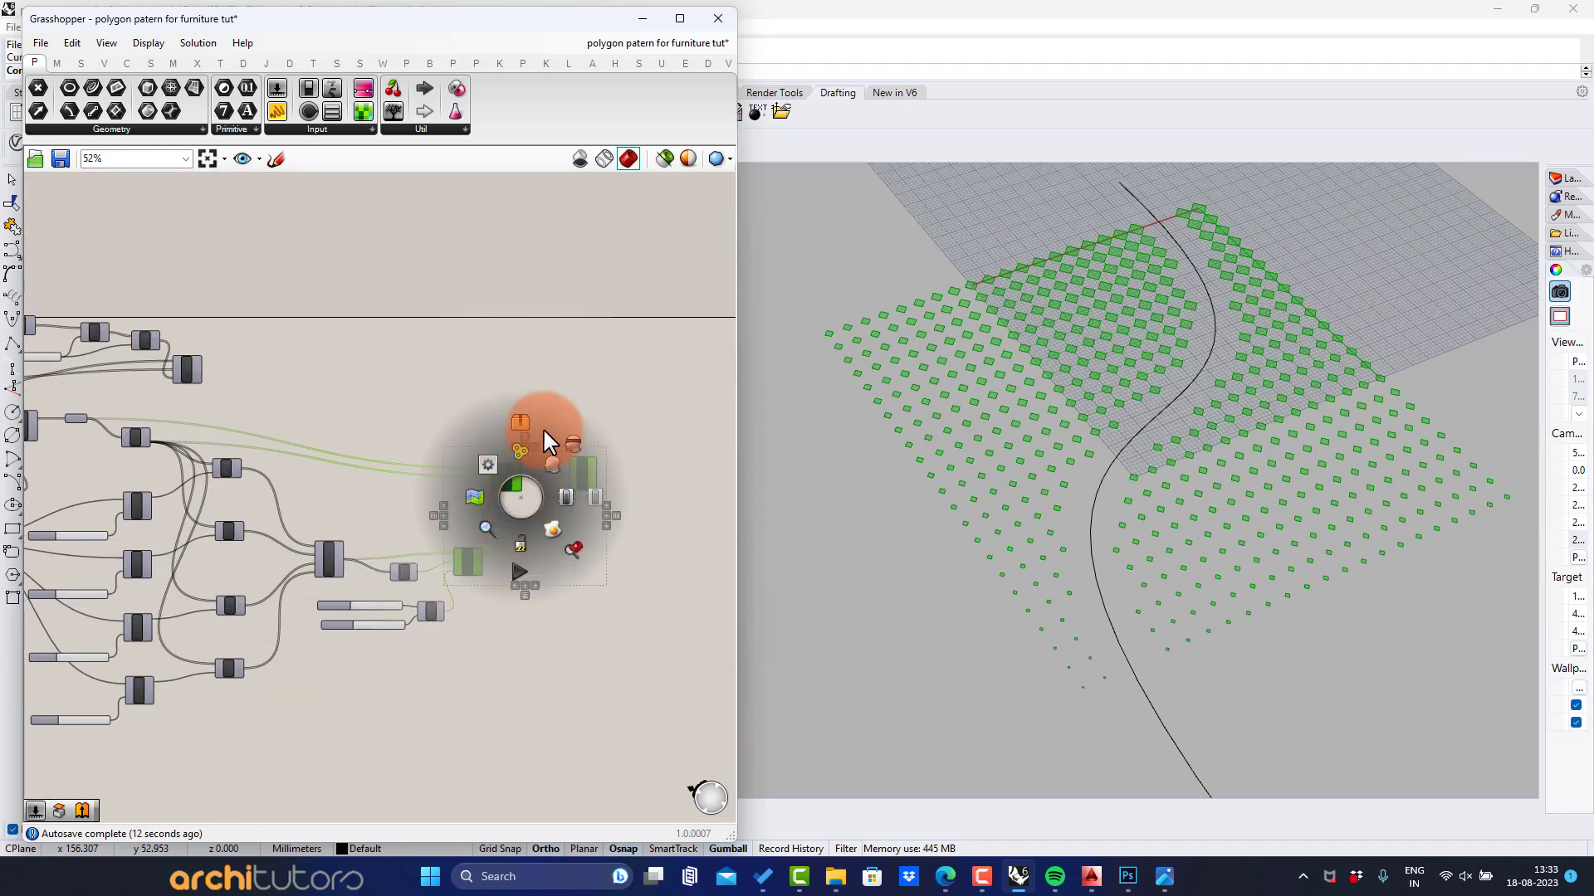
click(543, 426)
Step: Turn on the preview of the Scale component driven by the A/B division
scroll(182, 362, up, 5)
middle_click(219, 363)
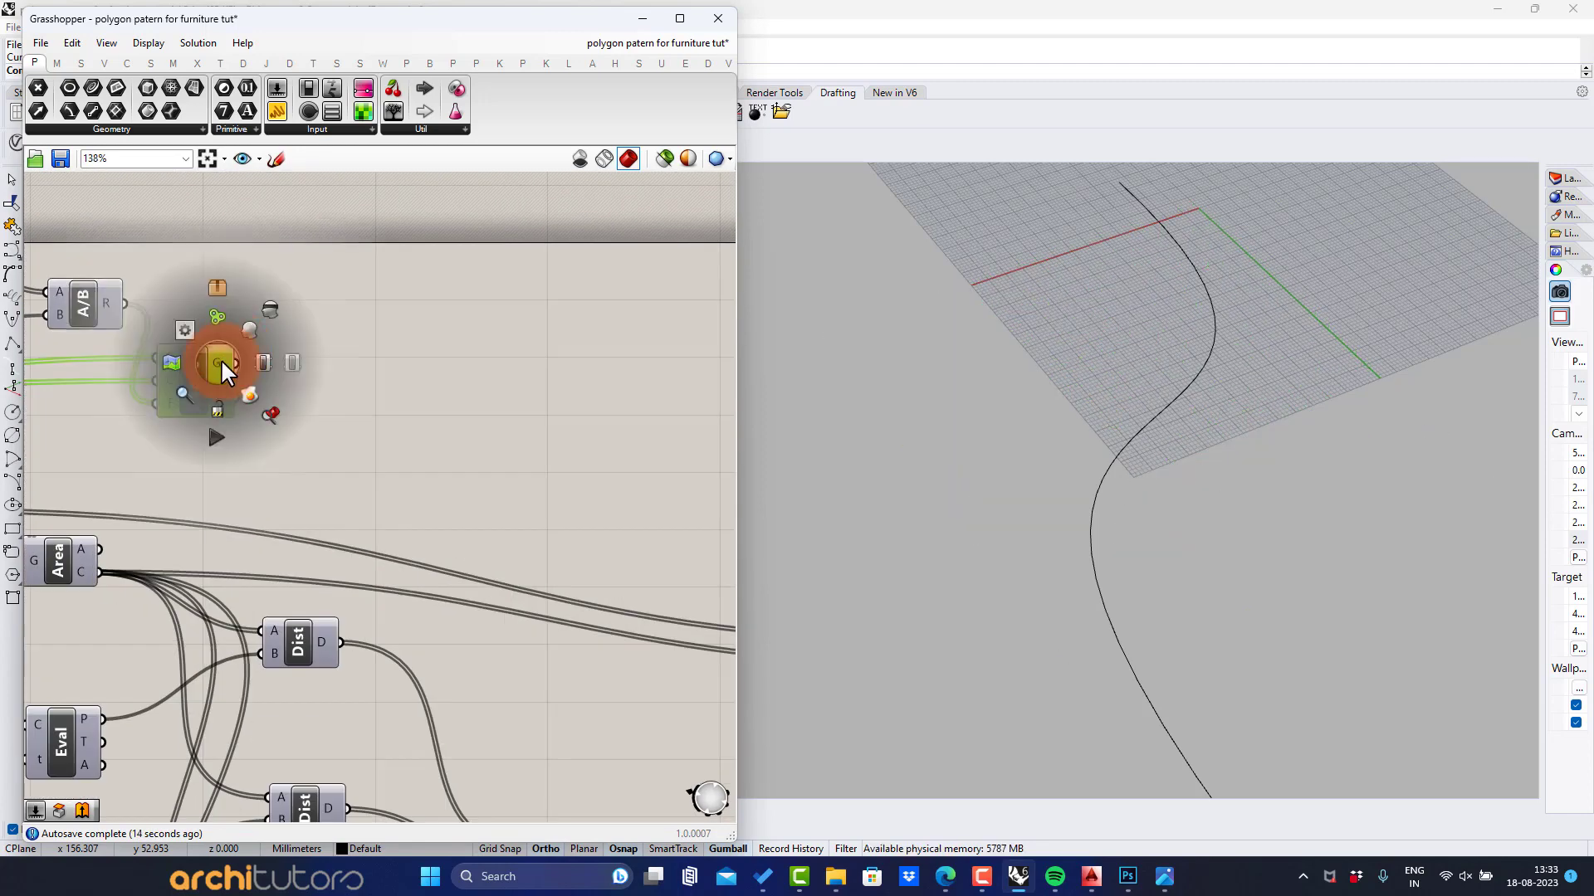
click(220, 362)
Step: Add another Boundary Surfaces component and connect the G output of the division-driven Scale to its E input
click(420, 398)
double_click(421, 407)
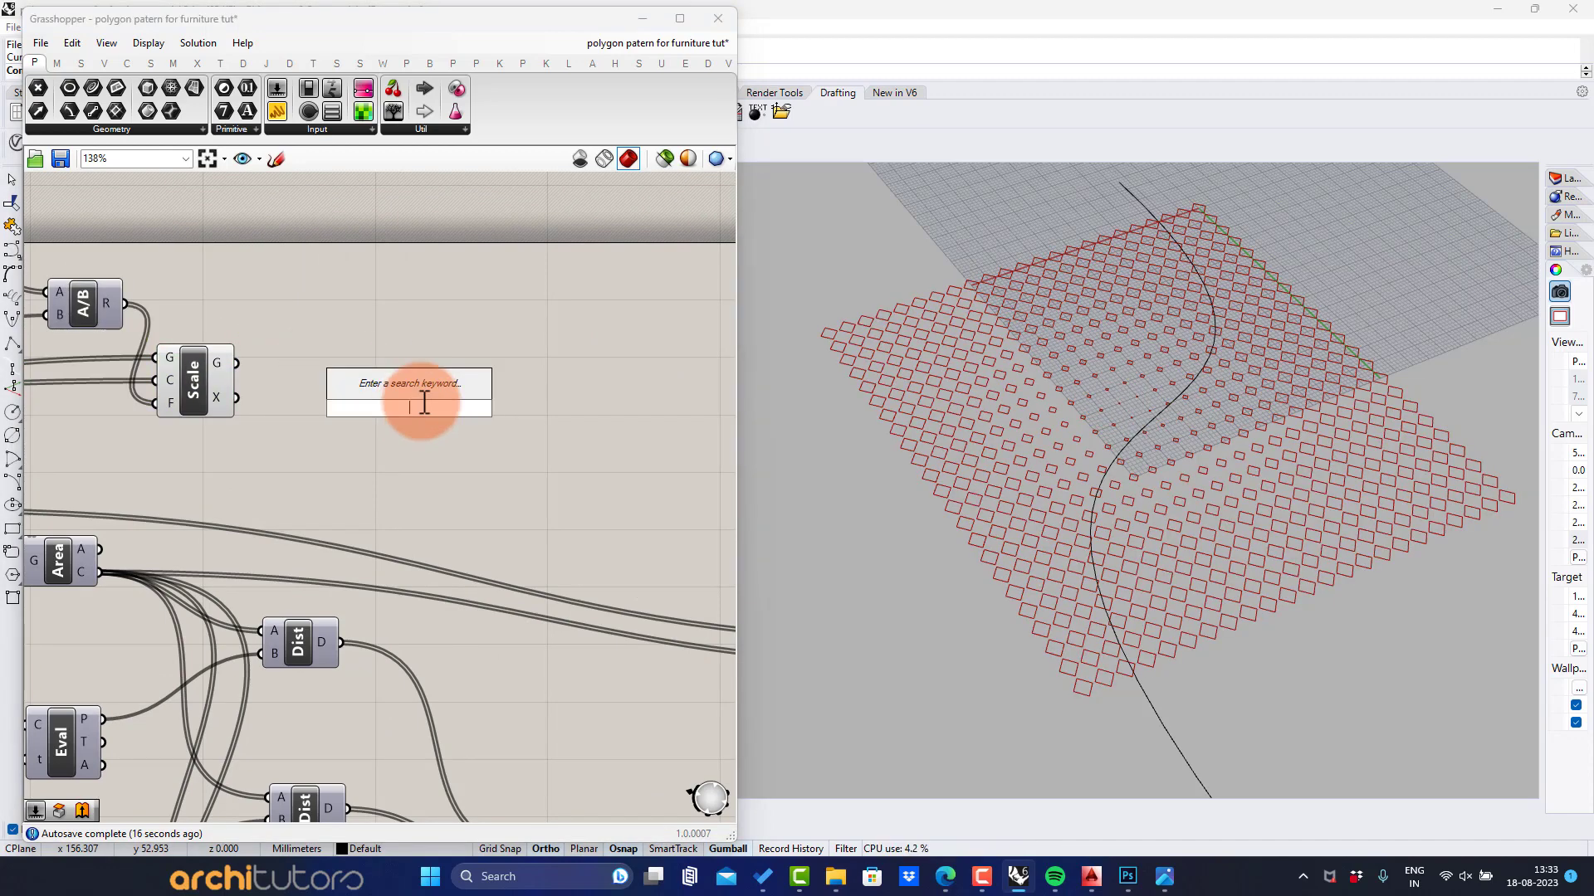
text(boung)
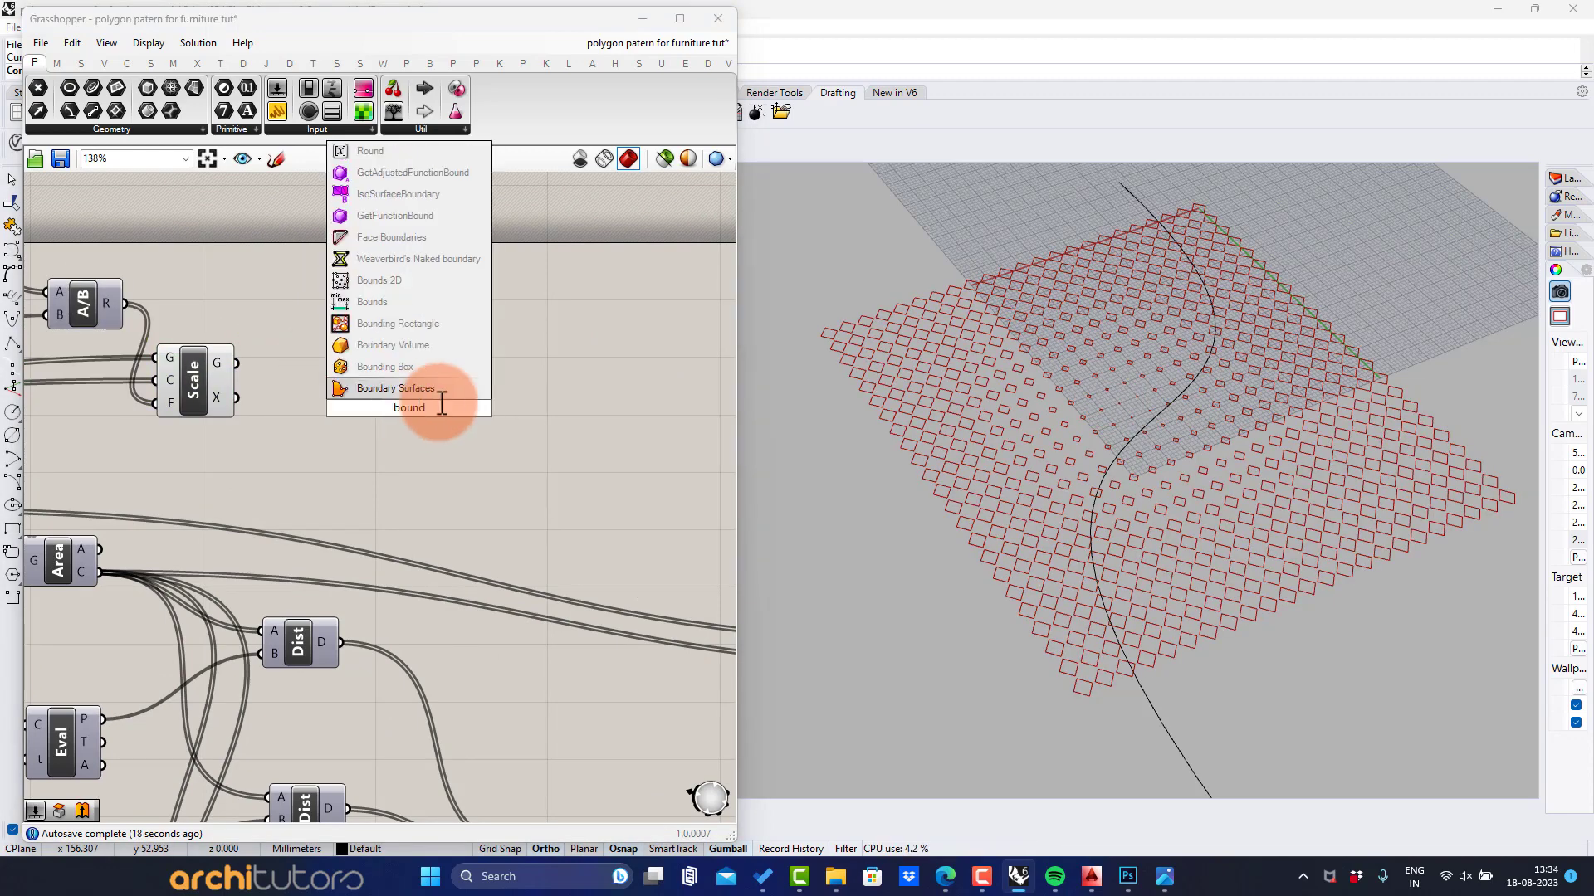
key(Return)
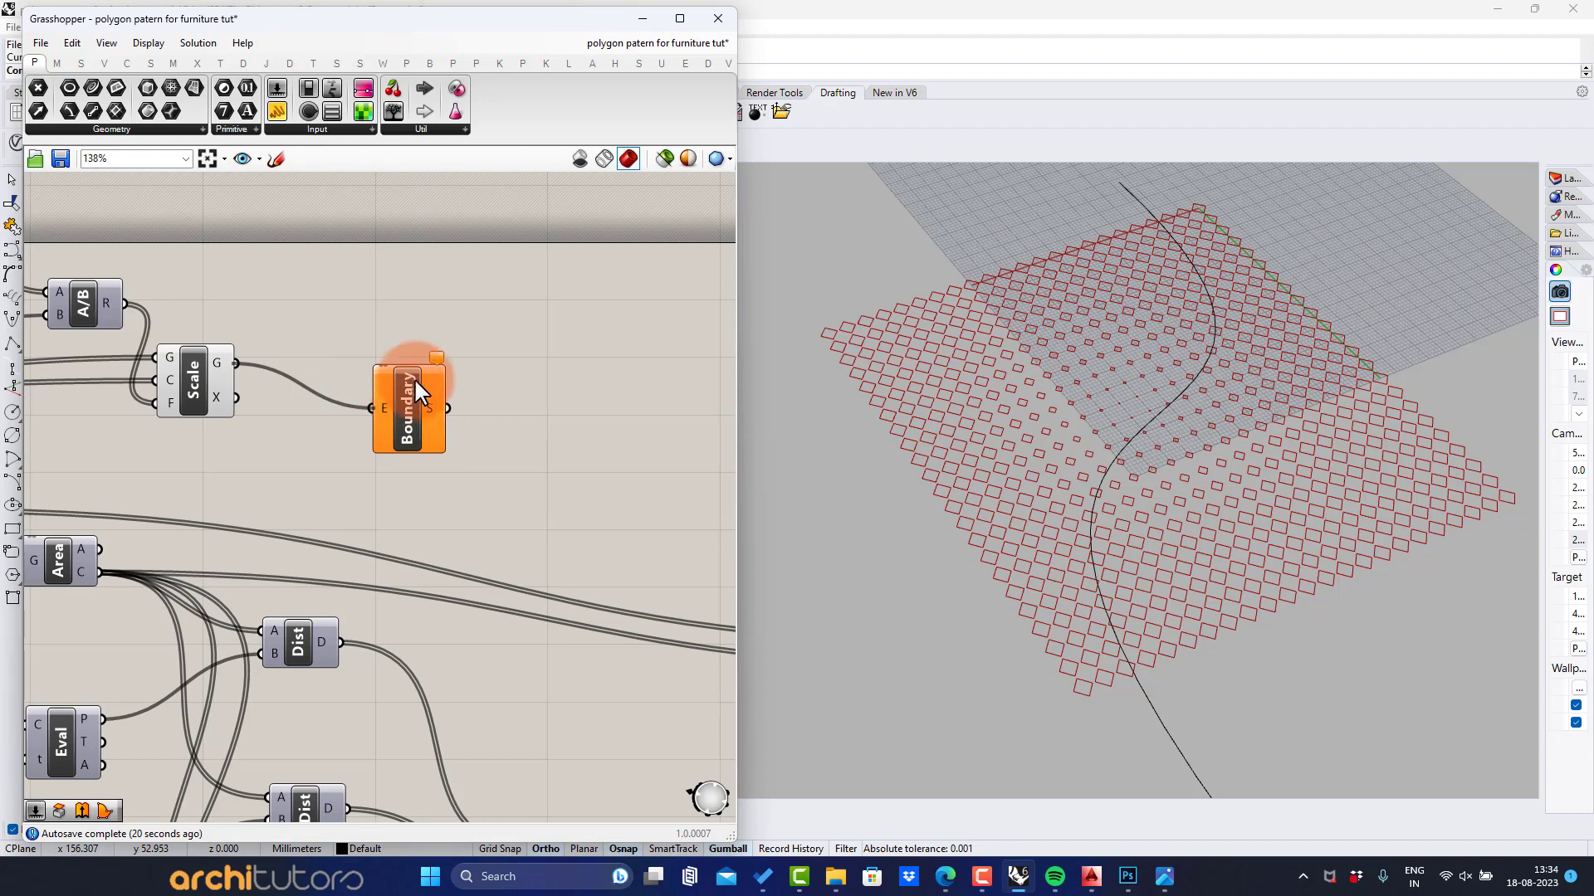
drag(415, 380, 420, 358)
click(338, 457)
Step: Test higher values such as 54 on the B slider feeding Minimum and return it to 40
right_drag(291, 444, 461, 429)
scroll(432, 435, down, 1)
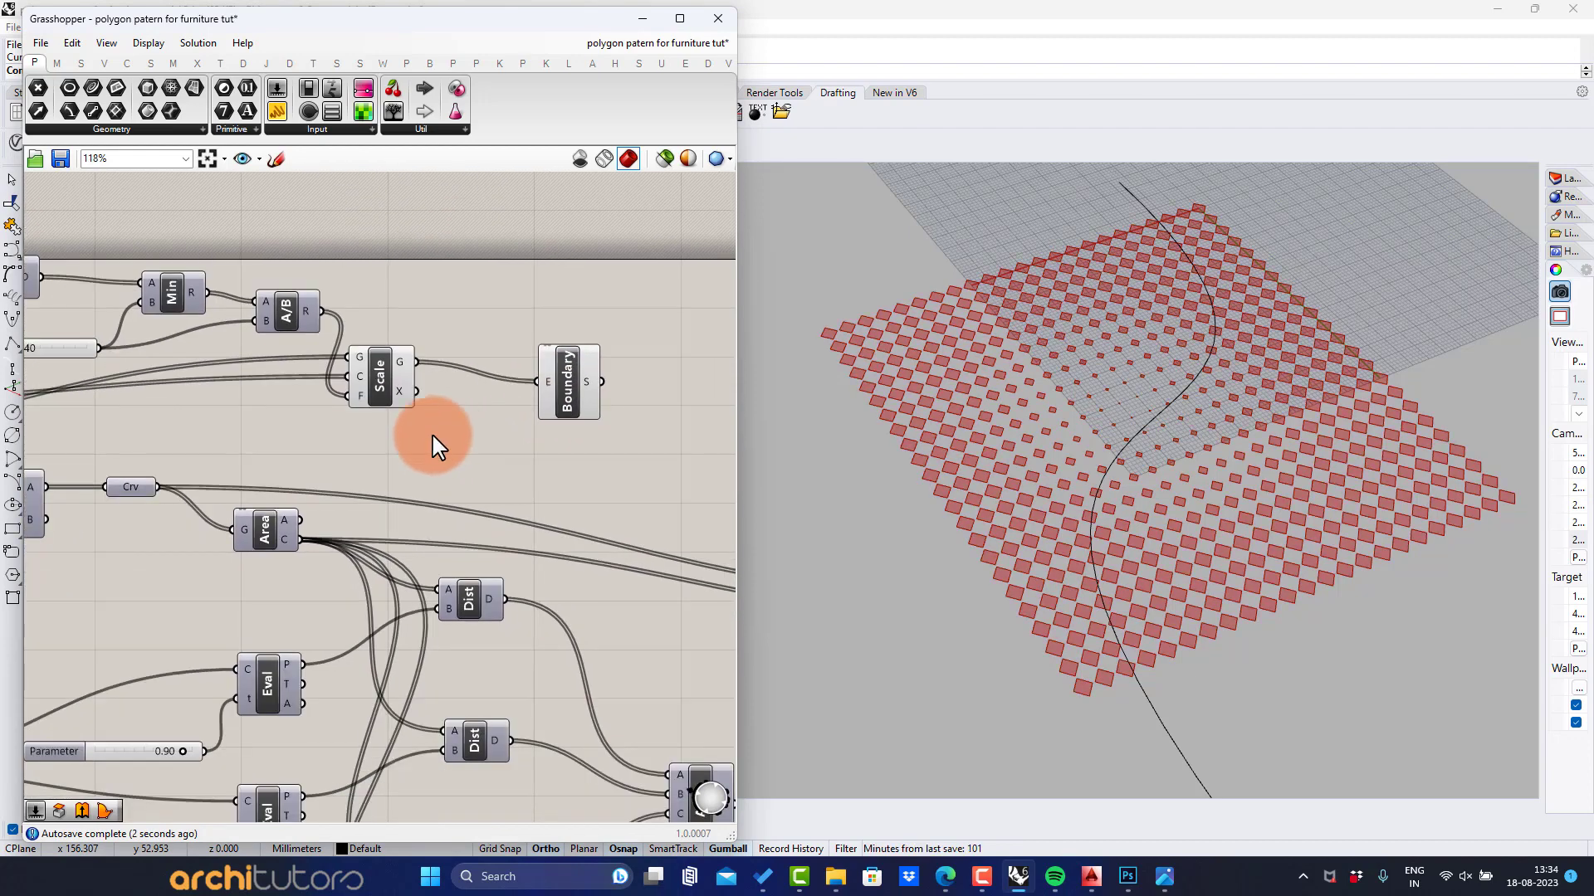
right_drag(349, 421, 616, 445)
scroll(274, 381, up, 4)
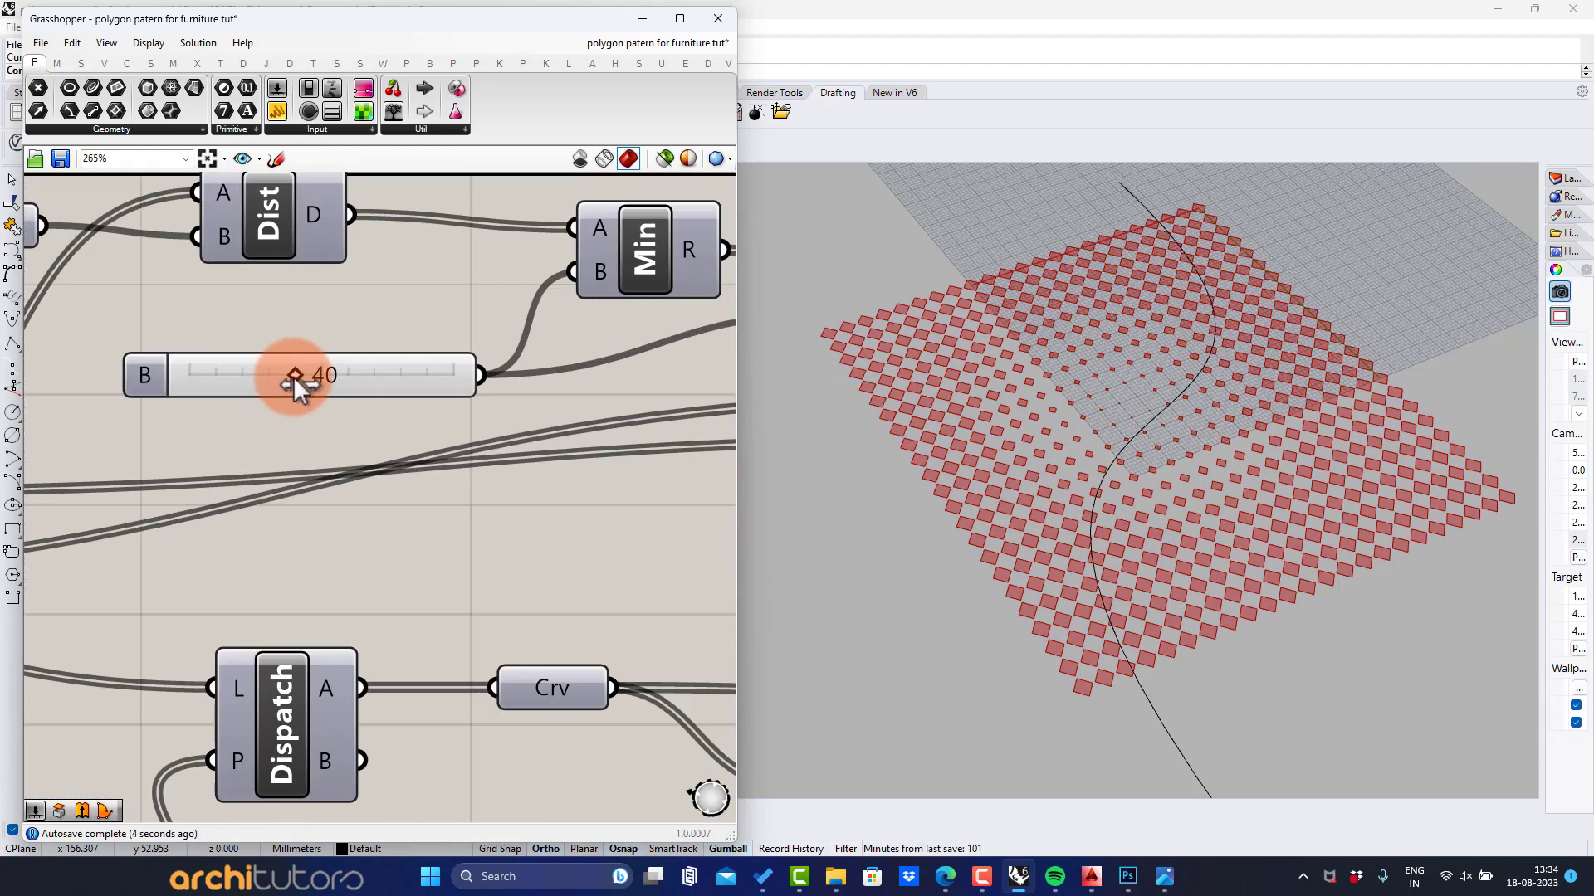
drag(317, 374, 329, 378)
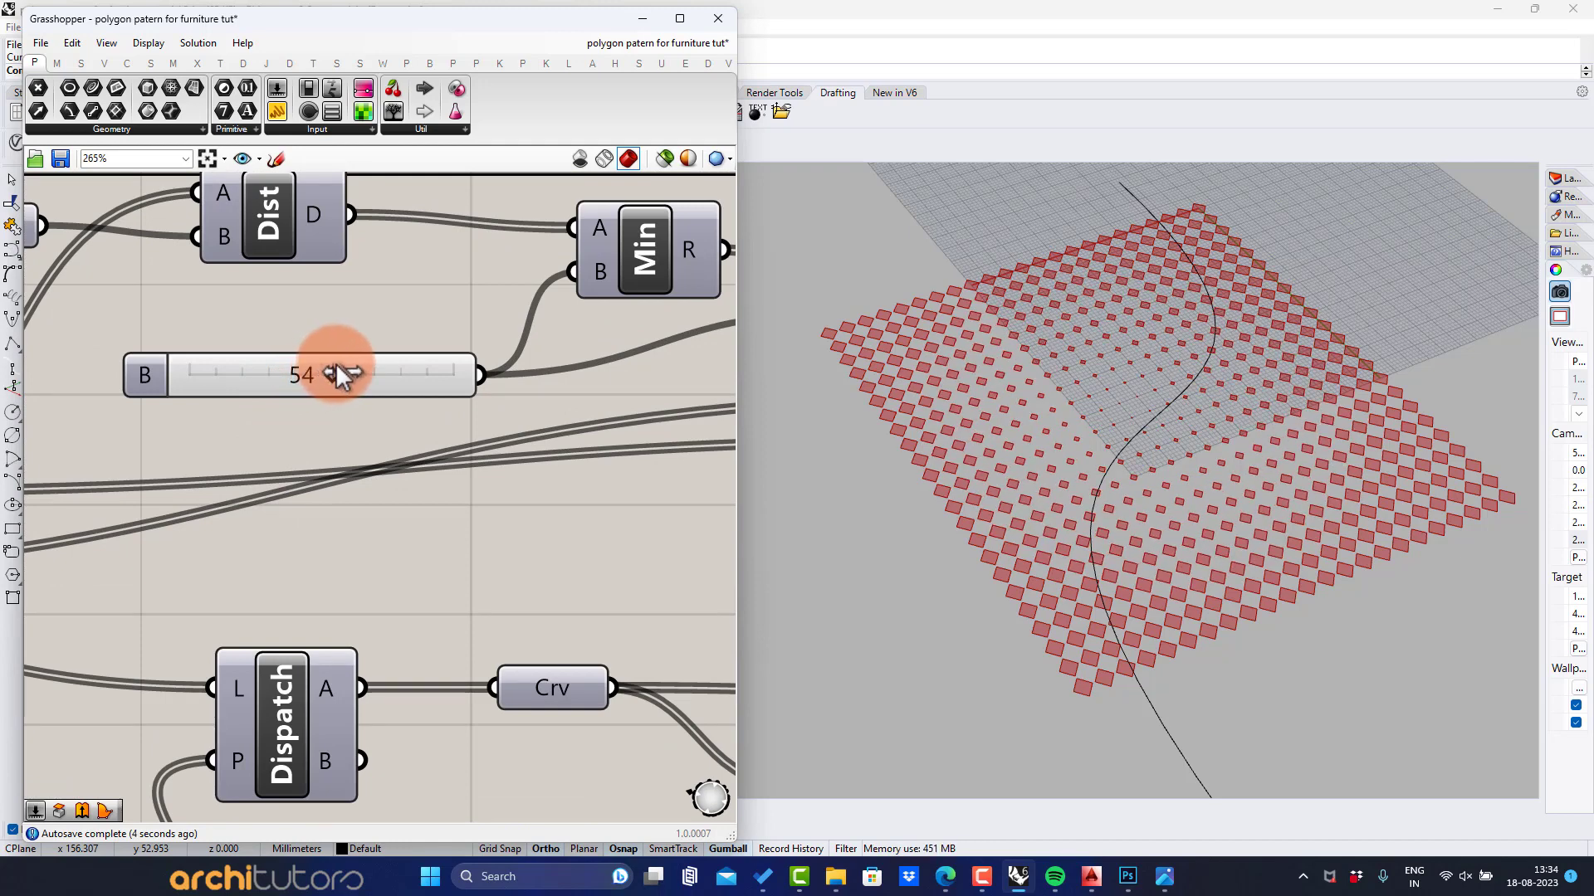
drag(348, 373, 372, 428)
Step: Set the Radius slider feeding the Polygon component to 2.0
scroll(372, 428, down, 2)
scroll(372, 430, down, 3)
right_drag(209, 437, 445, 427)
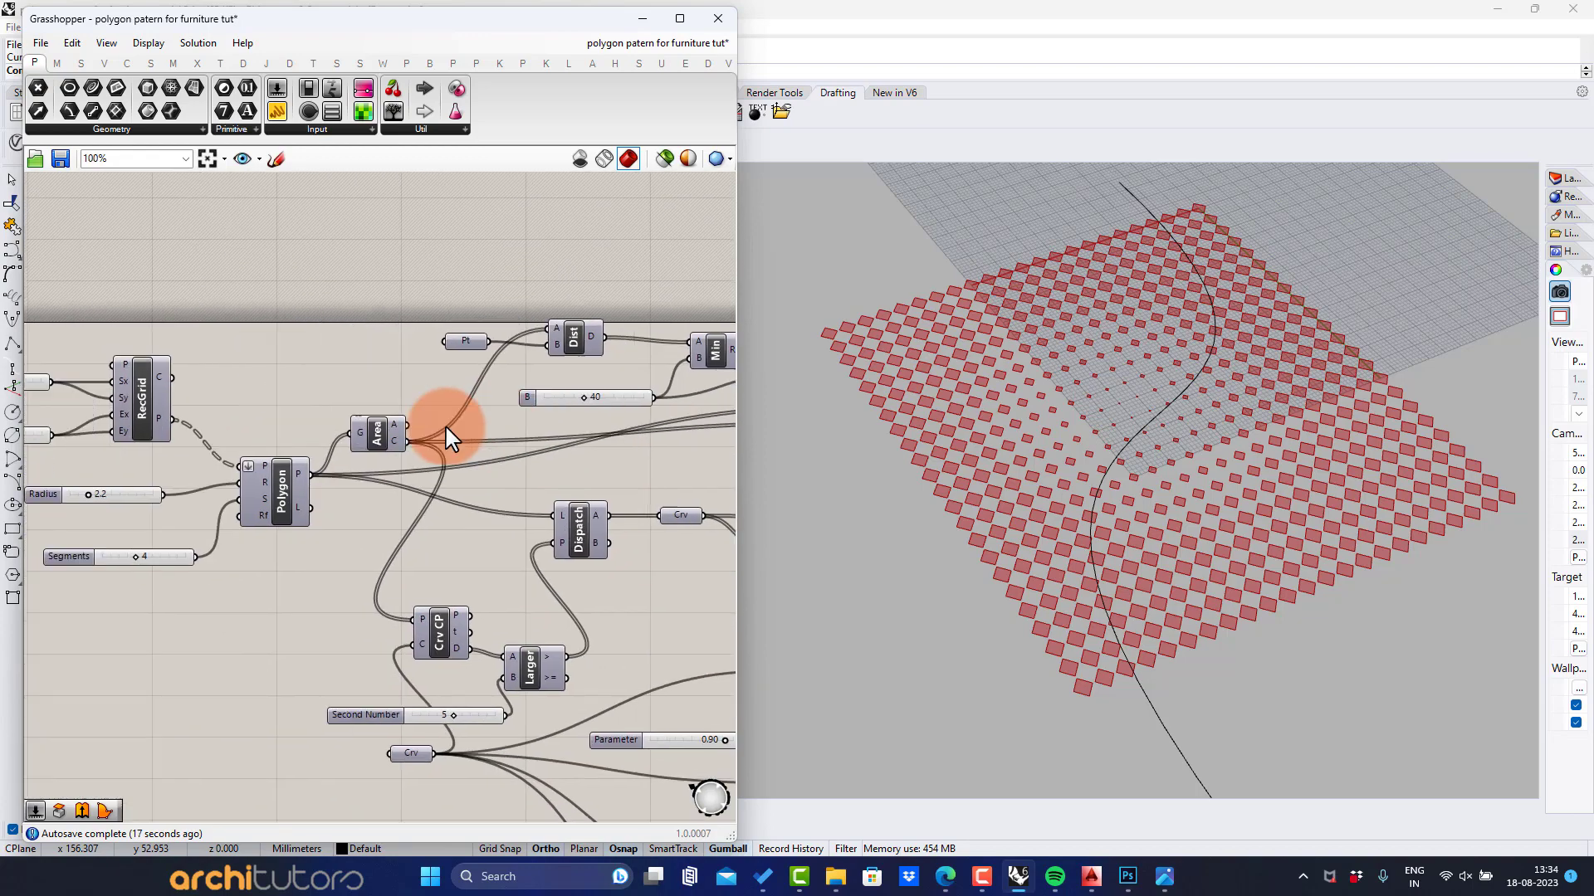
scroll(447, 427, down, 1)
right_drag(68, 517, 138, 514)
scroll(136, 515, up, 3)
scroll(262, 461, up, 5)
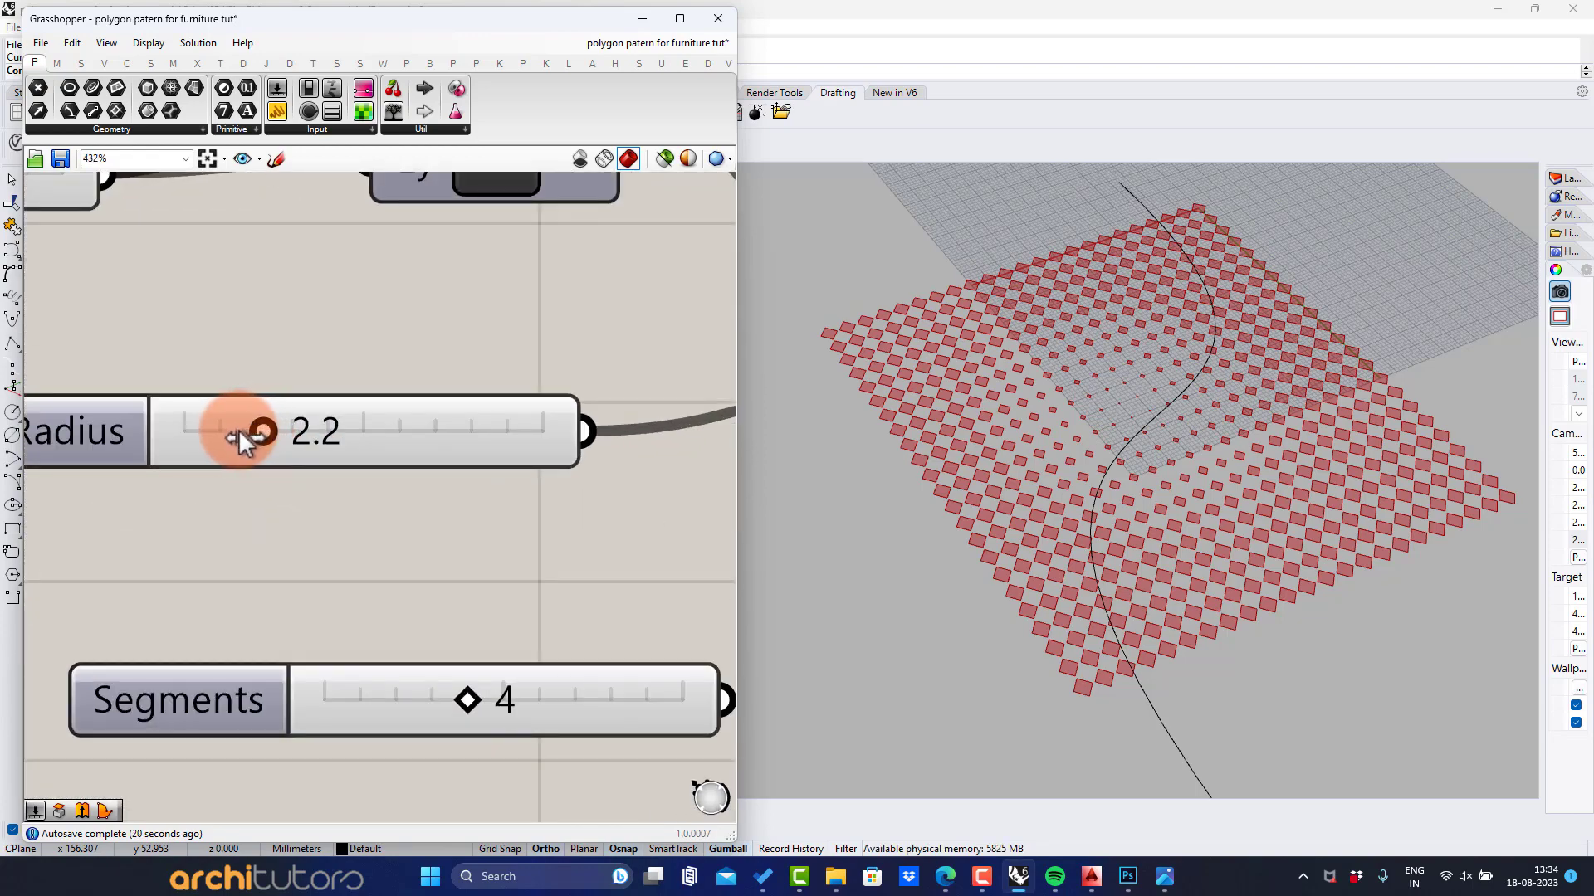
mouse_move(240, 430)
mouse_down()
mouse_move(211, 436)
mouse_move(252, 445)
mouse_up()
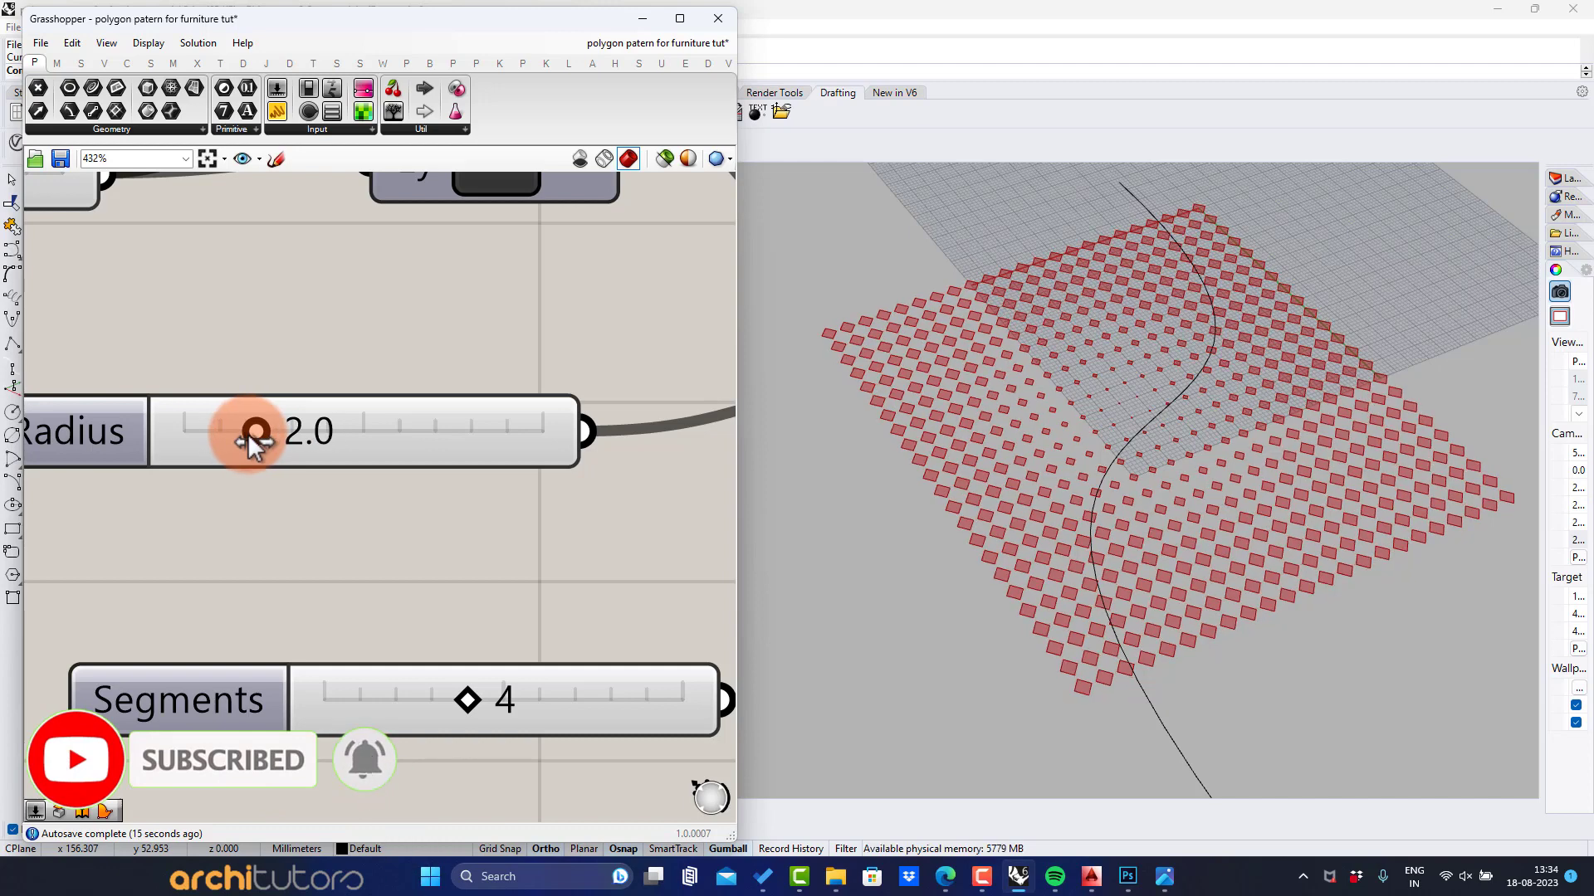
Step: Turn off the preview of the division-driven Scale component, leaving the preview of its Boundary Surfaces component on
scroll(299, 521, down, 5)
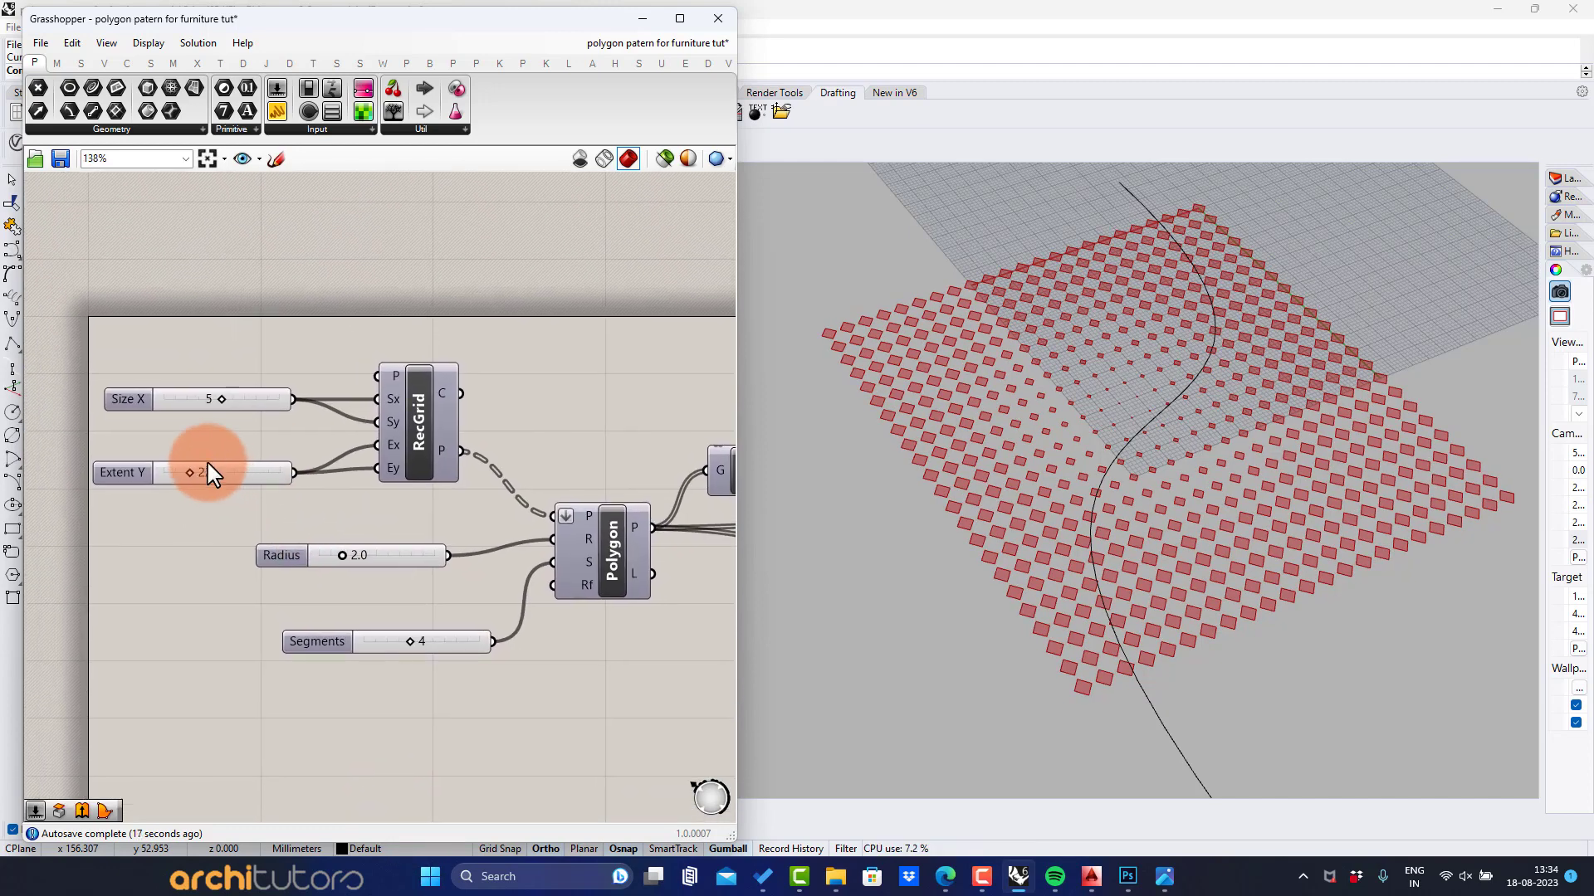
scroll(207, 471, down, 5)
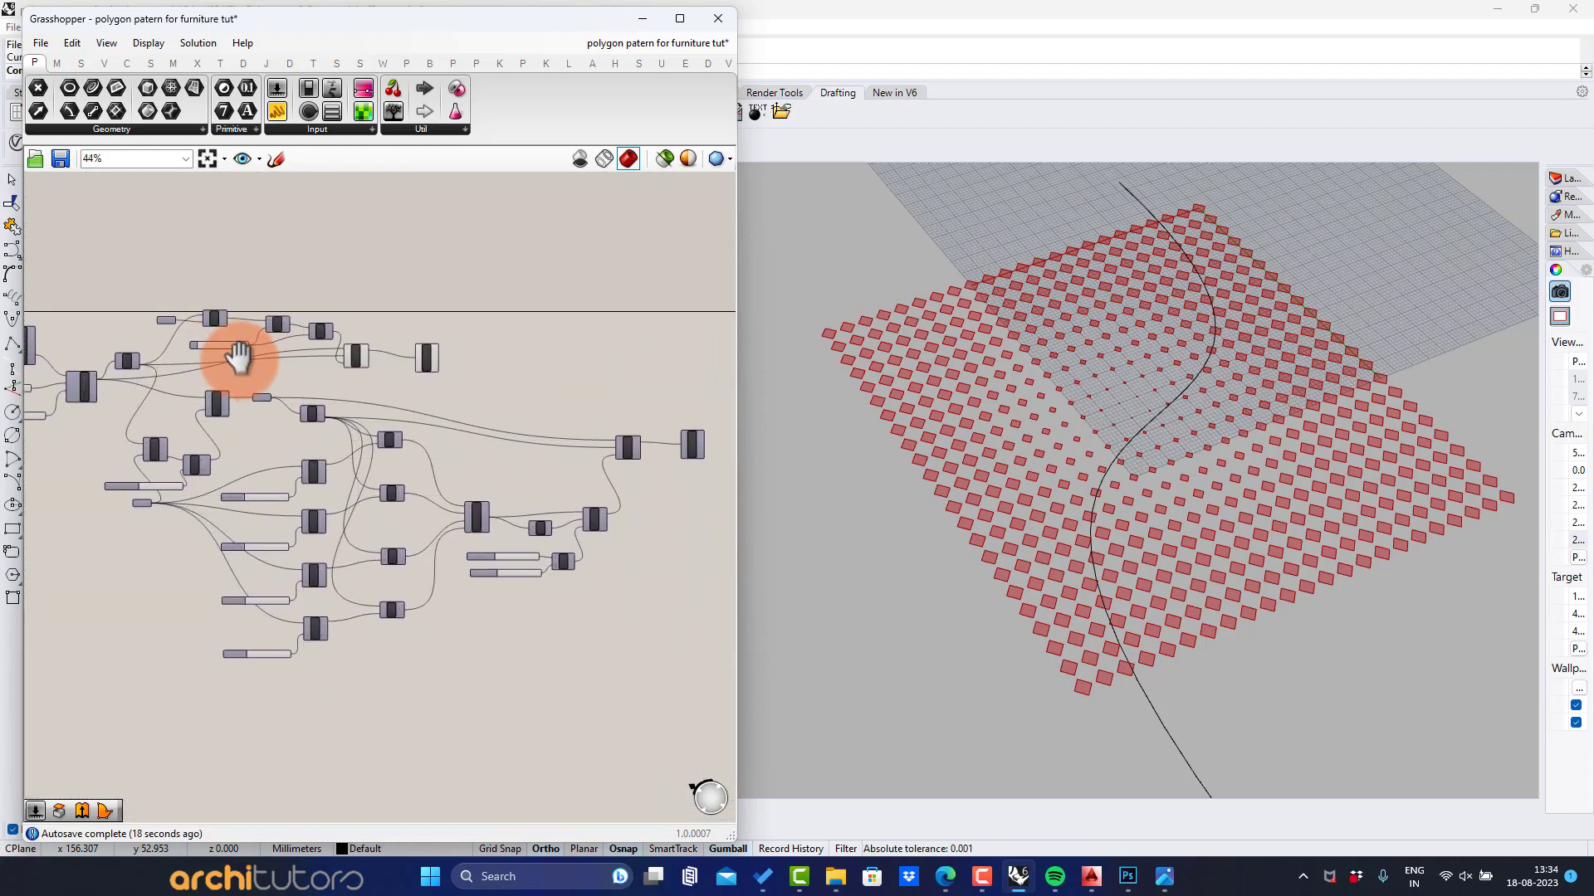
right_click(447, 400)
scroll(462, 367, up, 4)
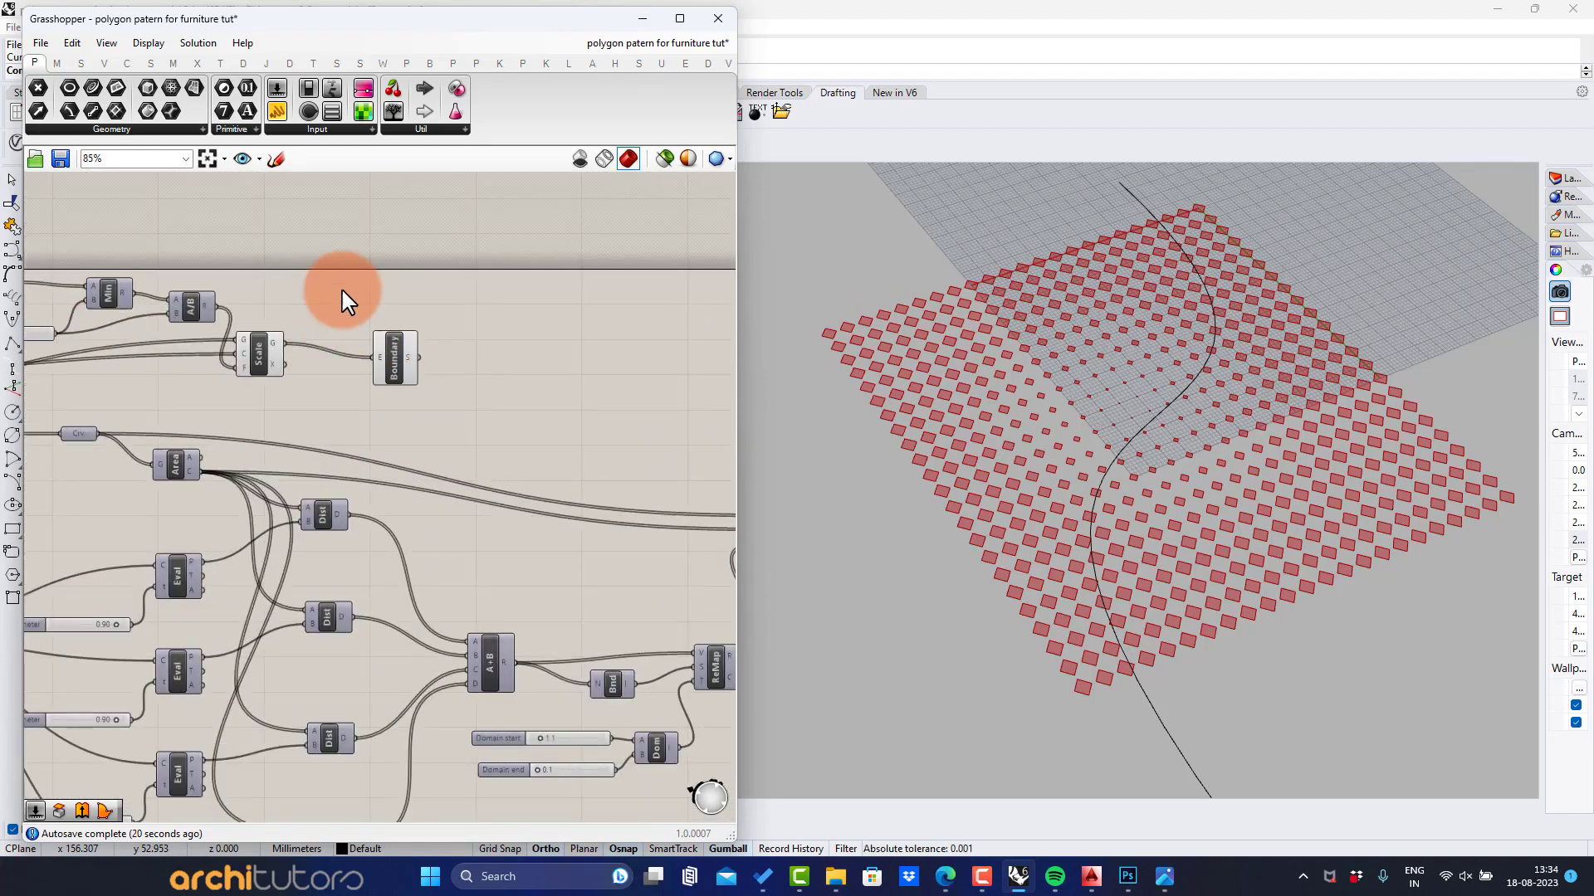
drag(308, 308, 247, 387)
middle_click(251, 383)
click(298, 345)
click(535, 408)
scroll(401, 372, down, 1)
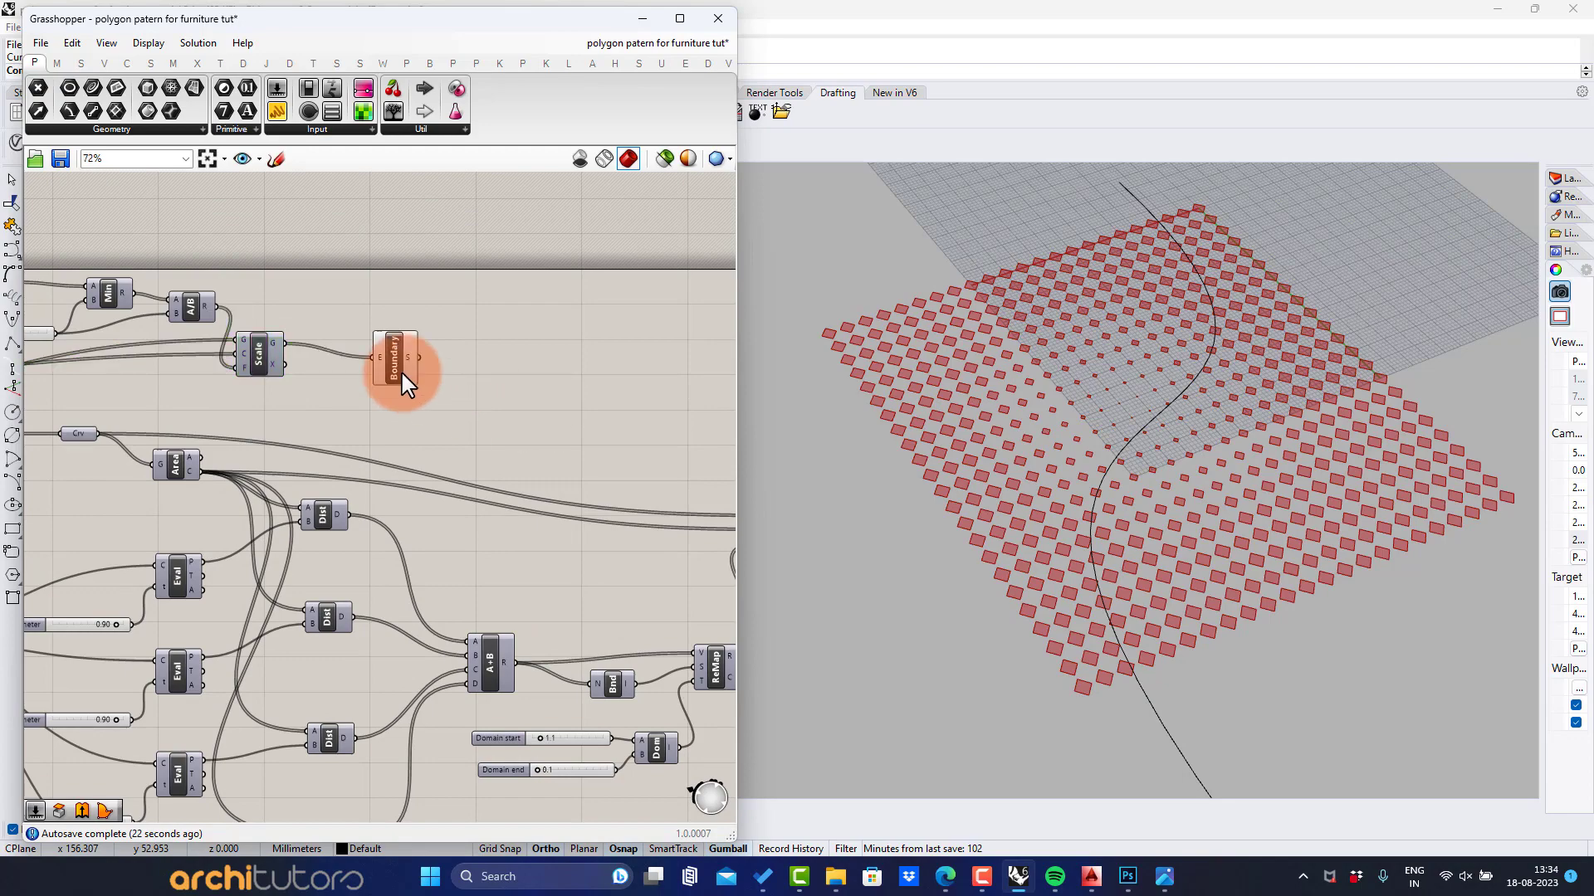
scroll(401, 370, down, 3)
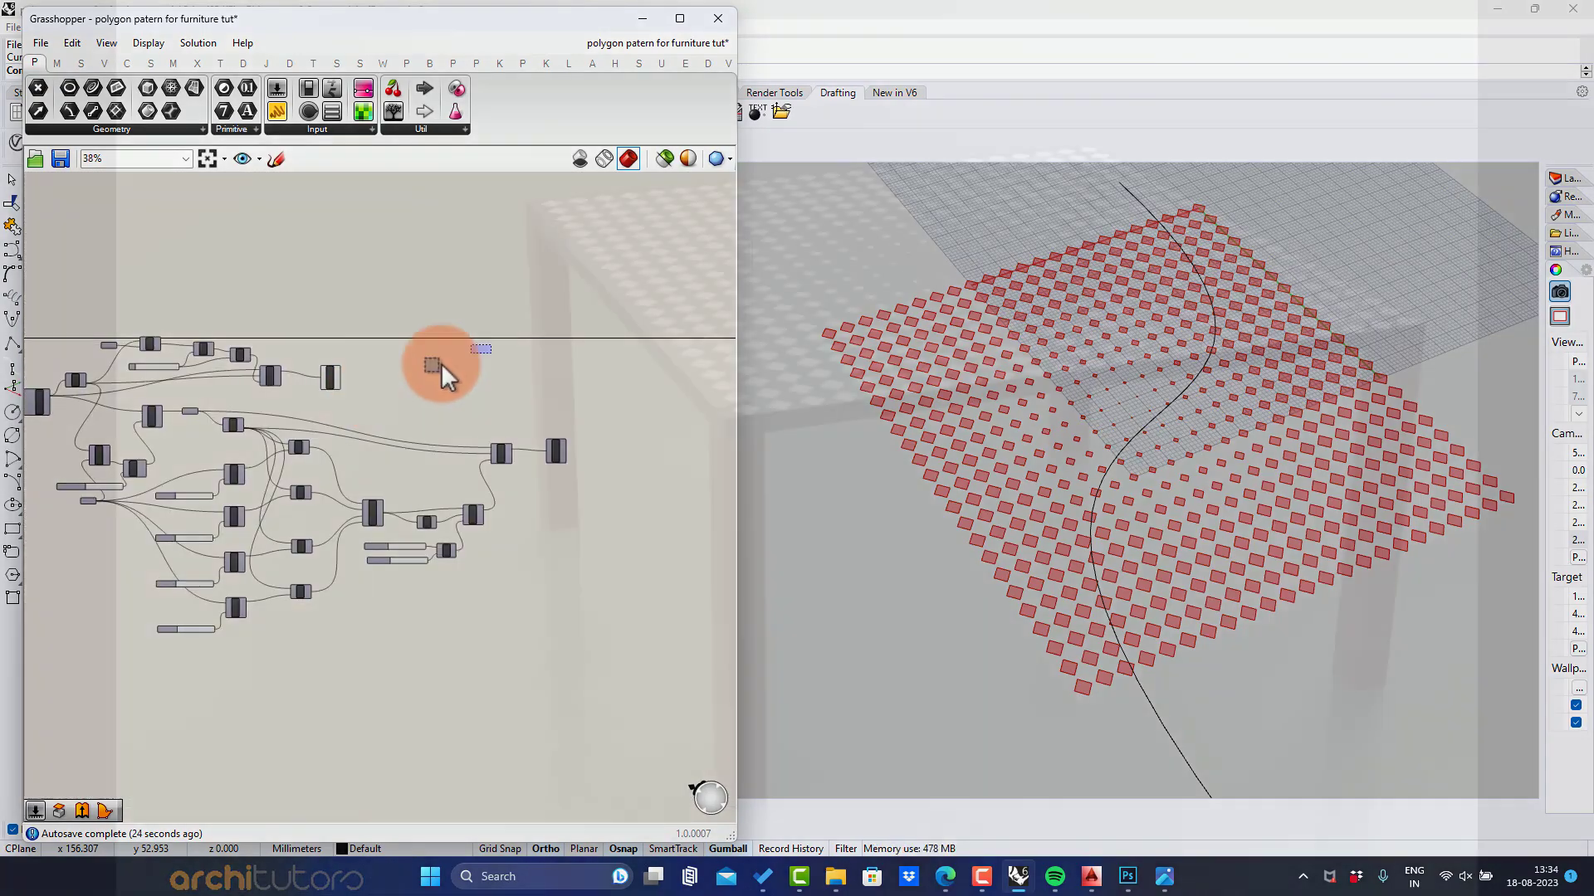